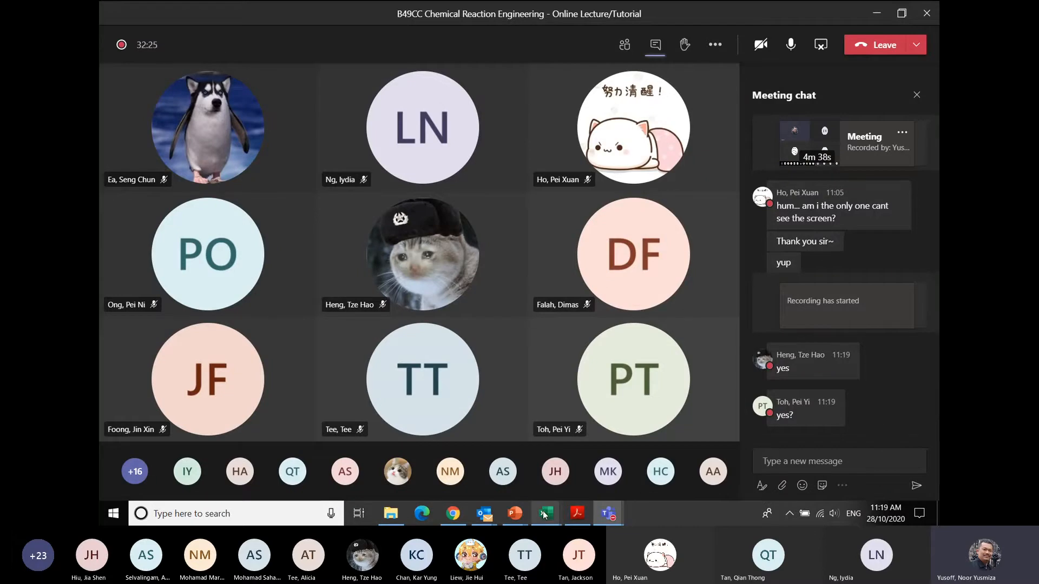
# Step: Switch to the running Topic 2 slide show in PowerPoint and go back to the Q5-G8 sucrose hydrolysis problem statement
pyautogui.moveTo(514, 513)
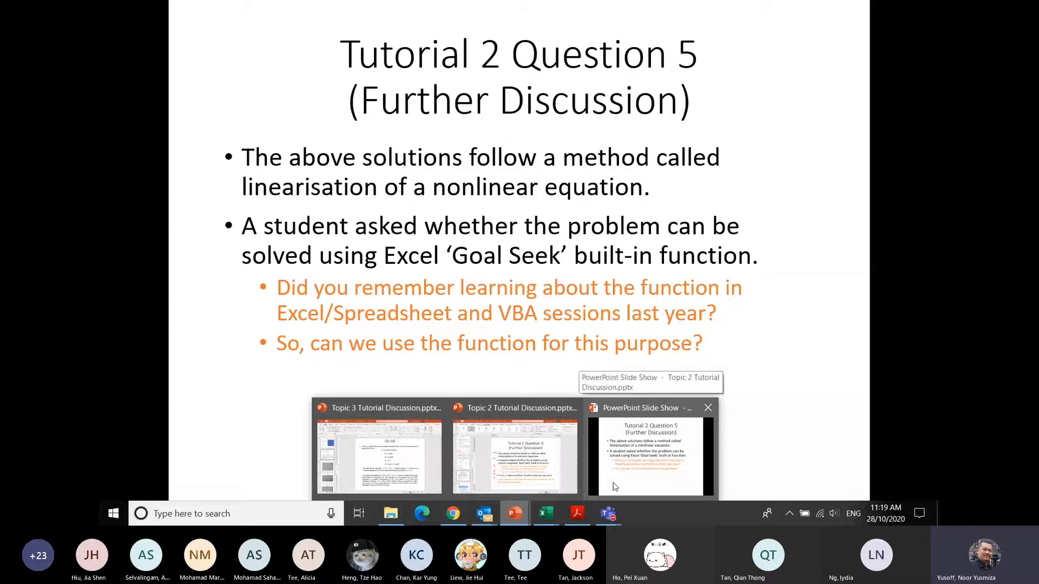
pyautogui.click(650, 457)
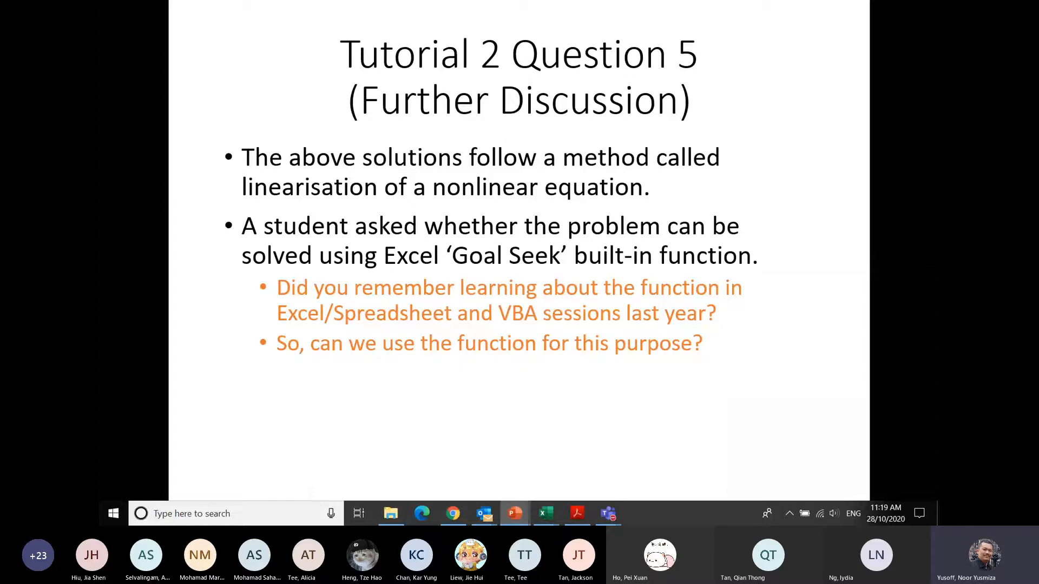
pyautogui.press('Left')
pyautogui.press('Left')
pyautogui.press('Left')
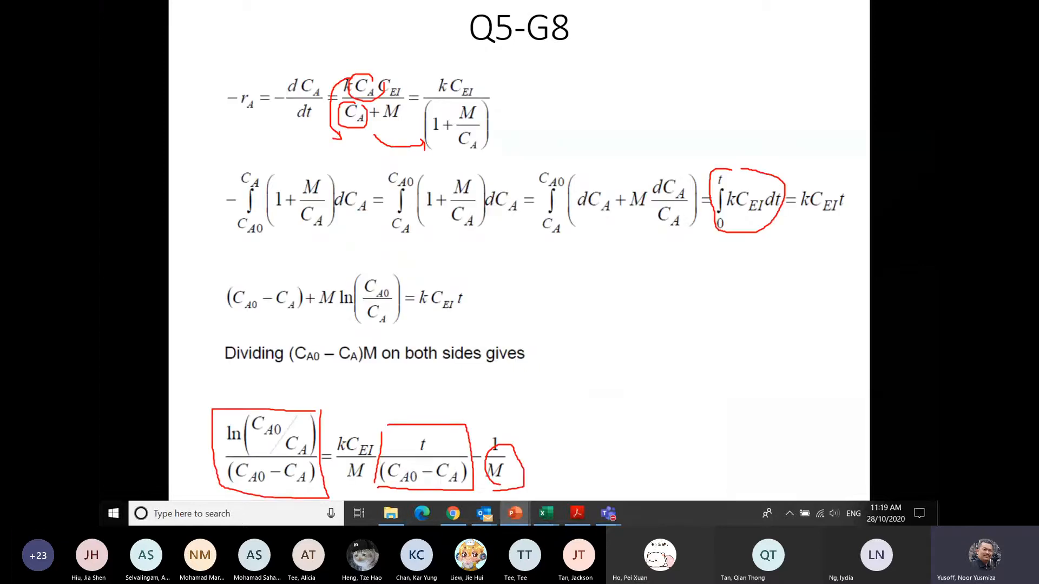
pyautogui.press('Left')
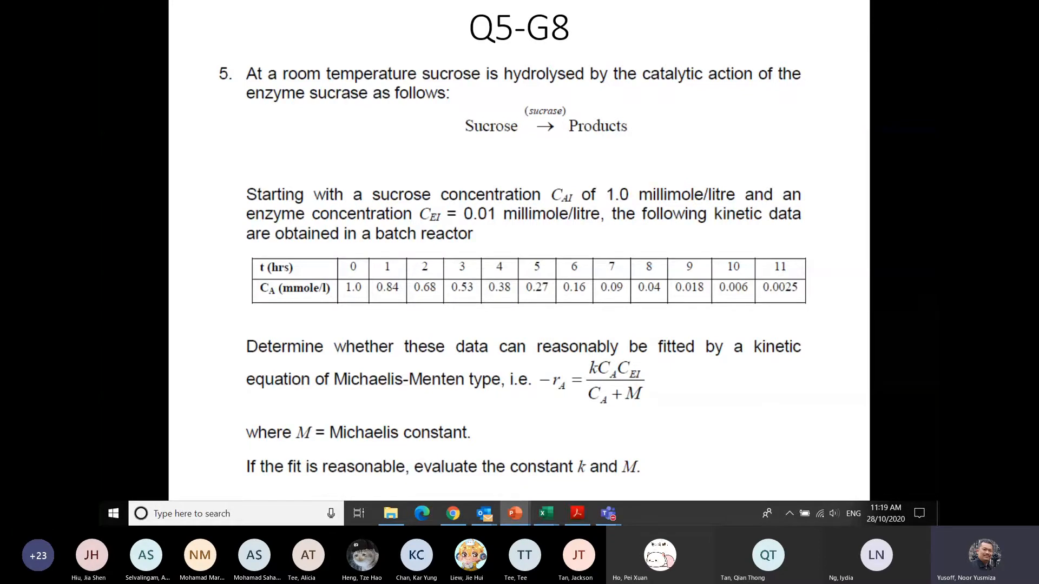
# Step: View the handwritten Q5-G8 solution with its linear plot and return to the problem statement slide
pyautogui.press('Right')
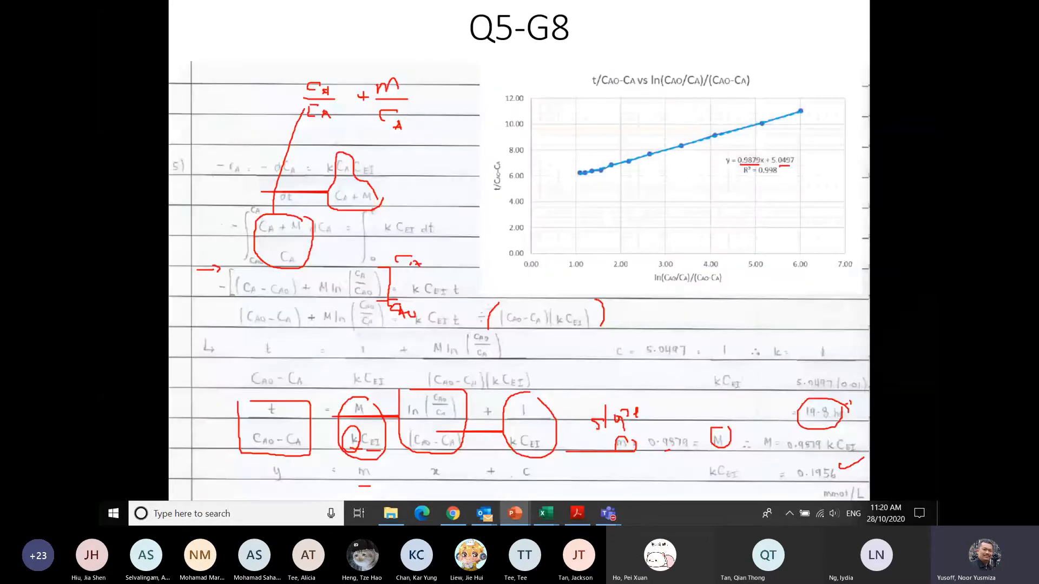
pyautogui.press('Right')
pyautogui.press('Left')
pyautogui.press('Left')
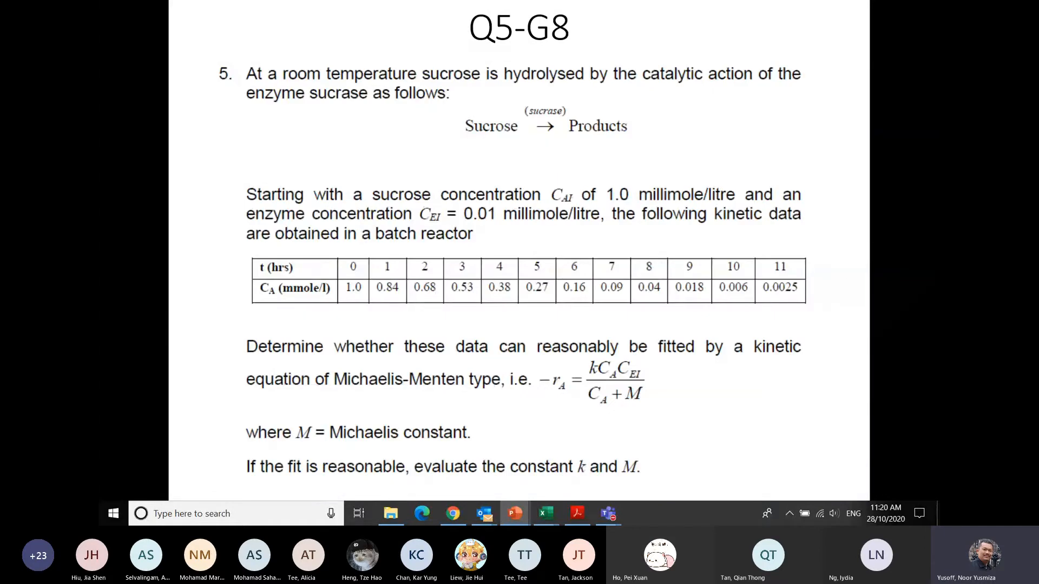
# Step: Advance to the Tutorial 2 Question 5 further discussion slide and reveal its remaining bullets on another function and Excel Solver
pyautogui.press('Right')
pyautogui.press('Right')
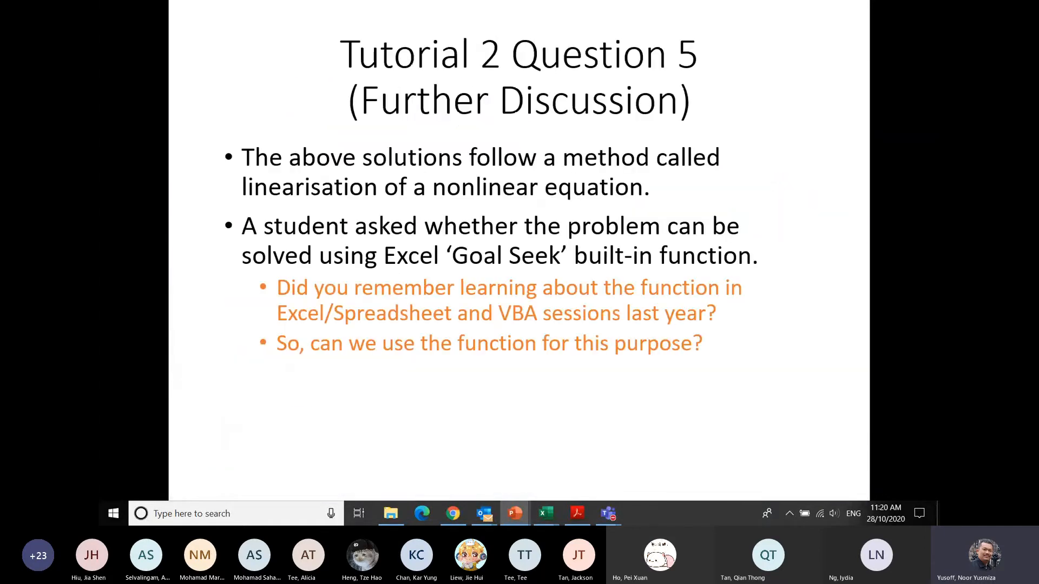
pyautogui.press('Right')
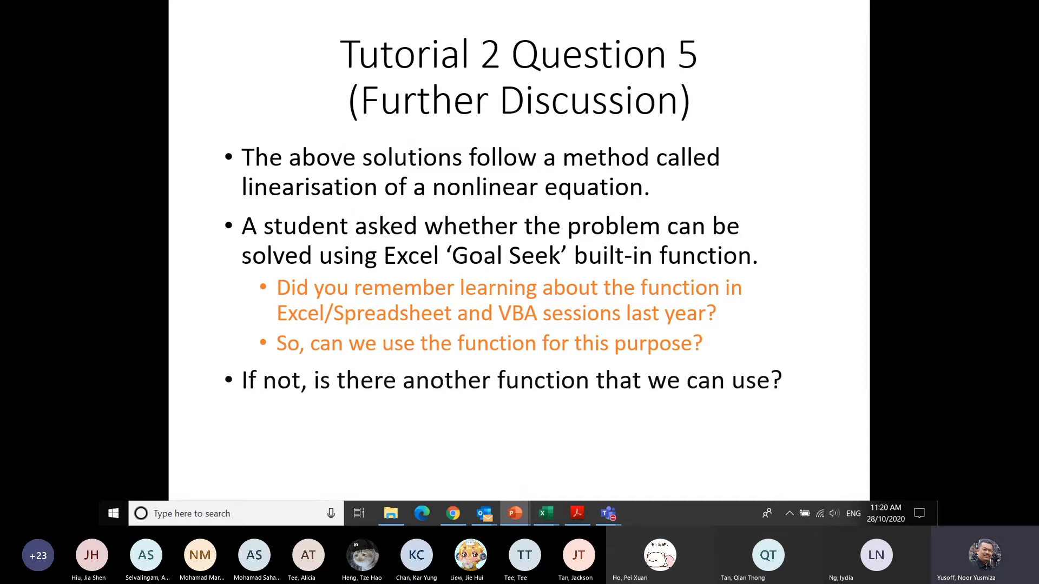
pyautogui.press('Right')
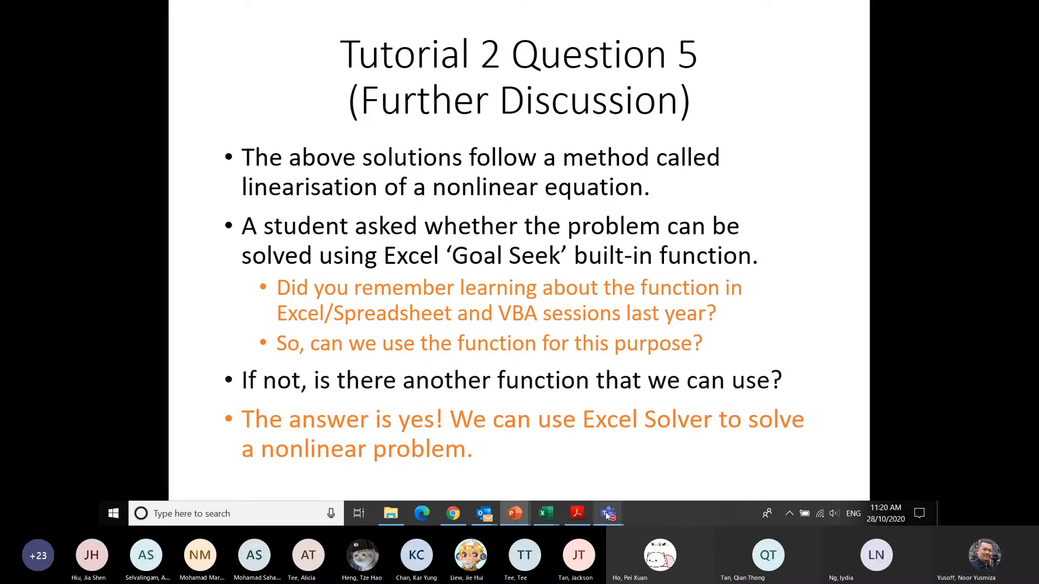
# Step: Switch to the Teams meeting window and read the students' replies in the meeting chat
pyautogui.moveTo(605, 512)
pyautogui.click(651, 483)
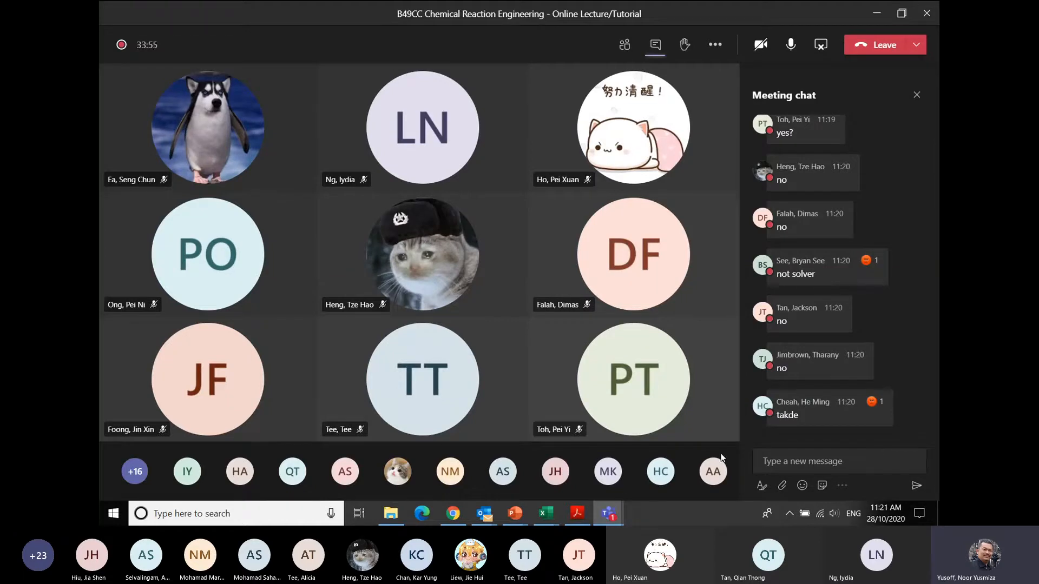
# Step: Switch to the Topic 2.xlsx workbook in Excel and select the t and CA data in A10:B22
pyautogui.click(547, 511)
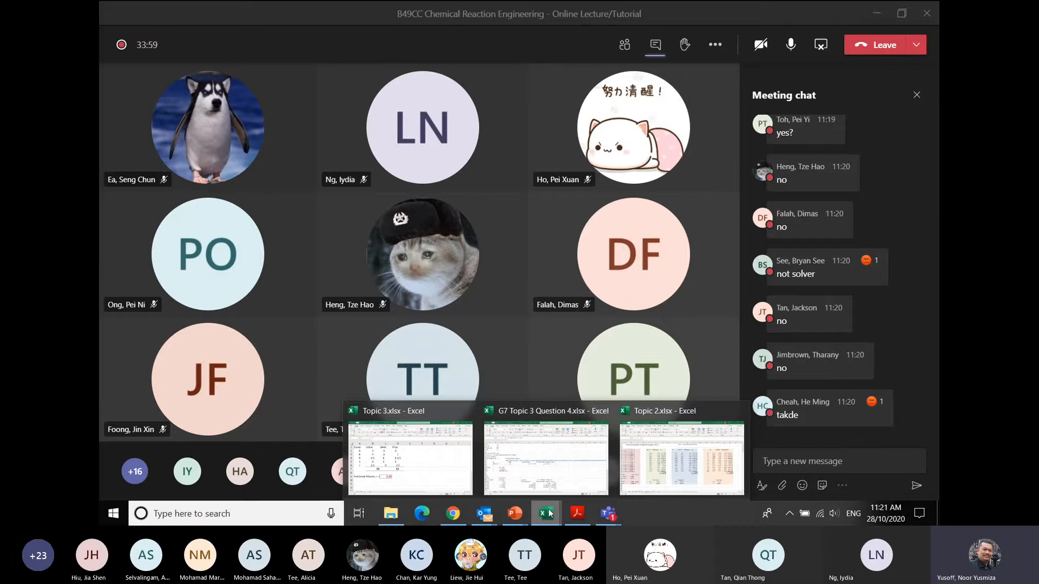
pyautogui.click(647, 472)
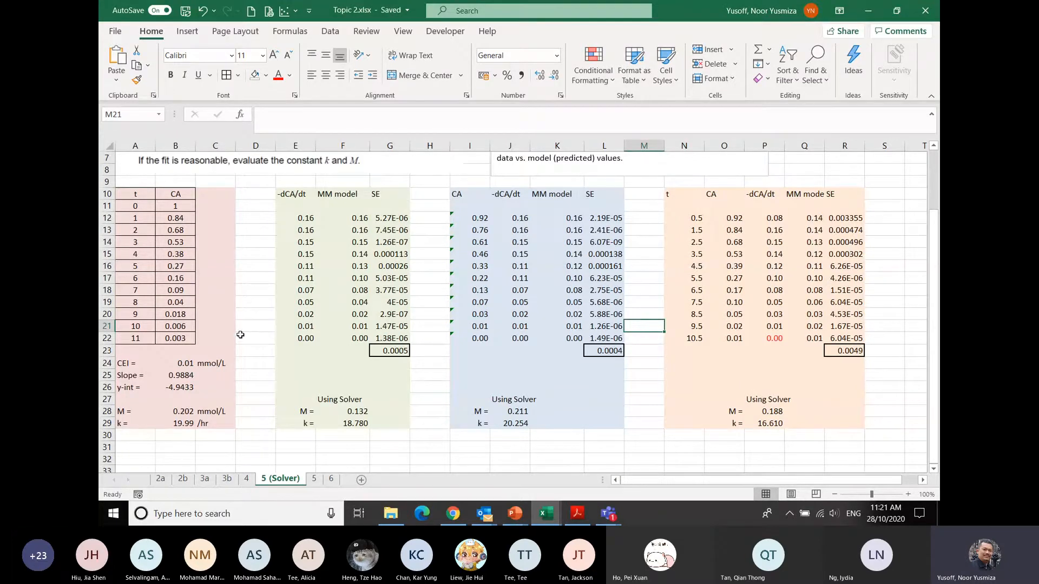
pyautogui.click(135, 195)
pyautogui.moveTo(134, 207); pyautogui.dragTo(172, 346)
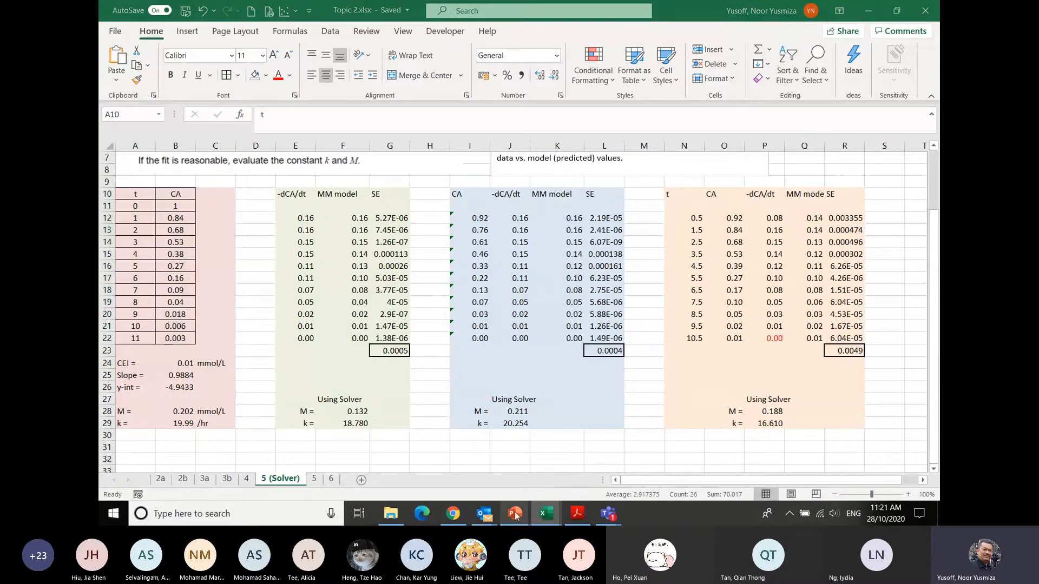
# Step: Return to the PowerPoint slide show and step back from the further discussion slide to the Q5-G8 question with the kinetic data
pyautogui.moveTo(518, 515)
pyautogui.click(666, 458)
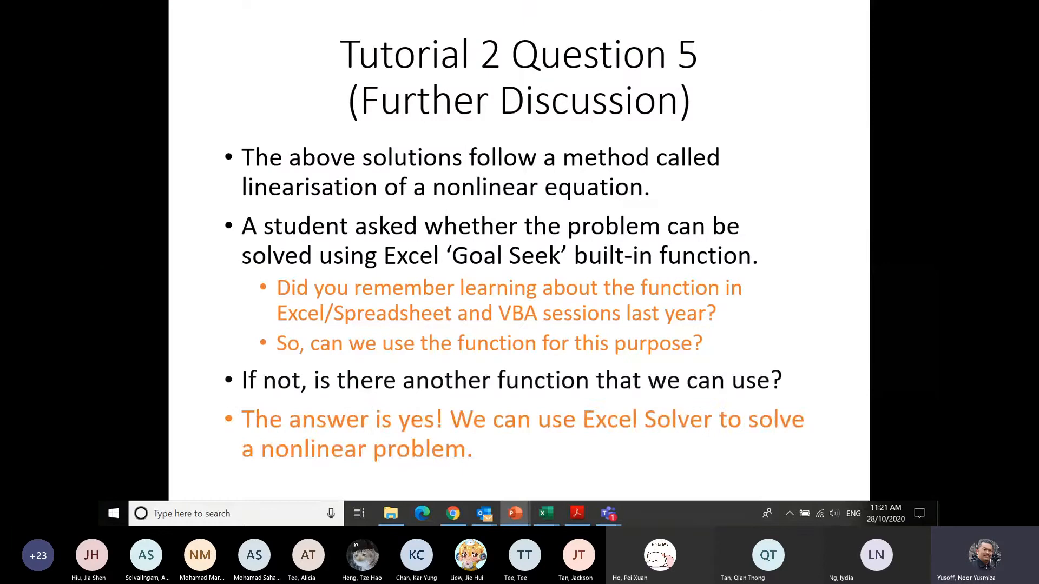
pyautogui.press('Left')
pyautogui.press('Left')
pyautogui.press('Left')
pyautogui.press('Left')
pyautogui.press('Left')
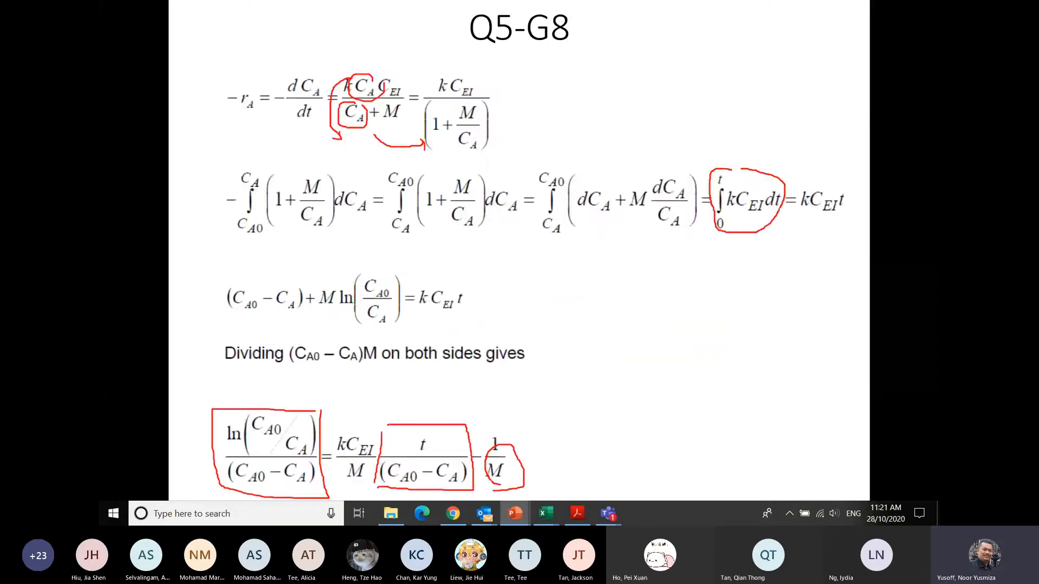
pyautogui.press('Left')
pyautogui.press('Left')
pyautogui.press('Left')
pyautogui.press('Right')
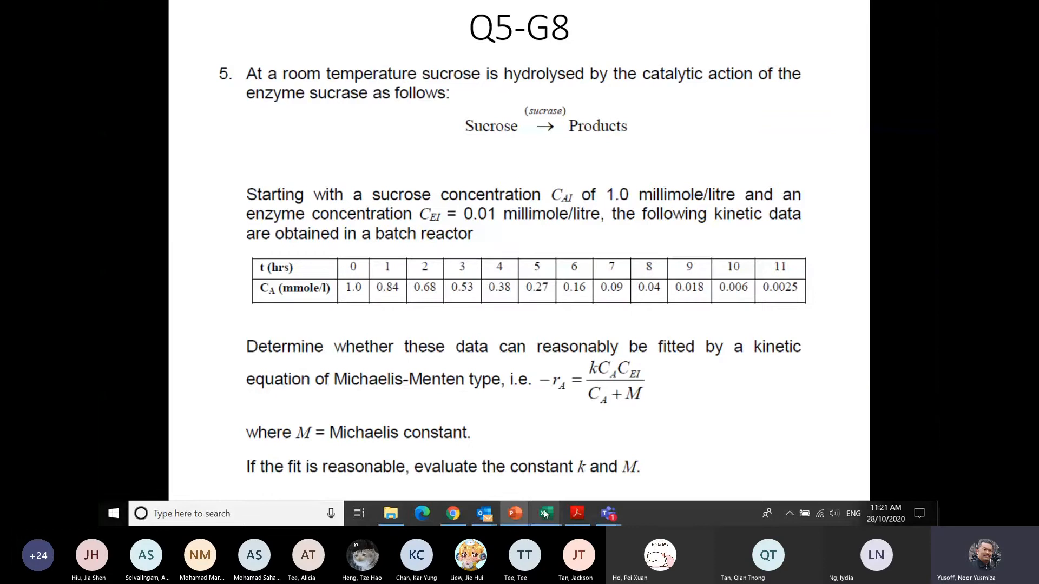
# Step: Go back to Topic 2.xlsx in Excel and check the Teams meeting chat for replies before continuing with the workbook
pyautogui.moveTo(546, 514)
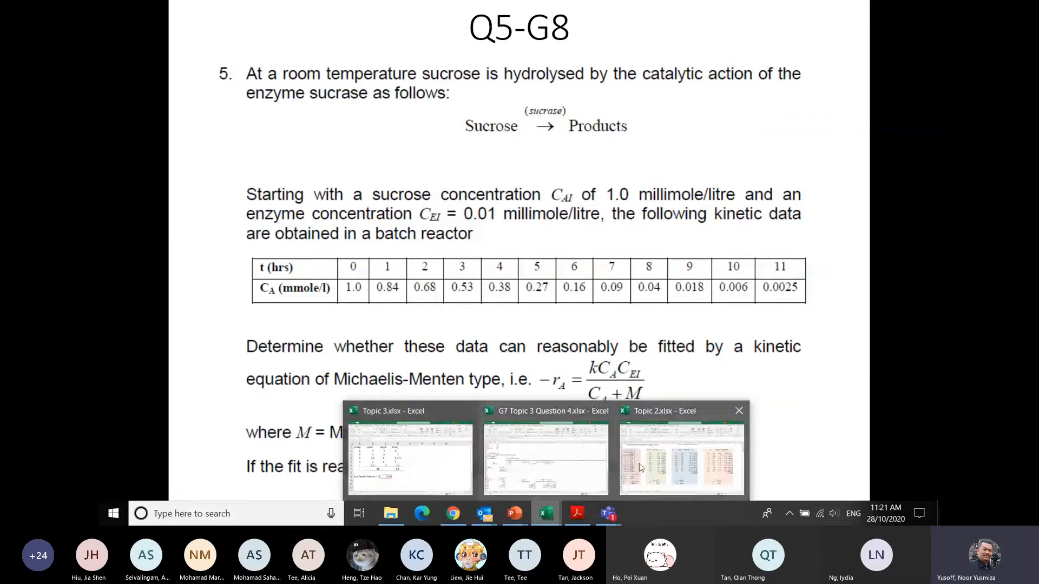
pyautogui.click(672, 468)
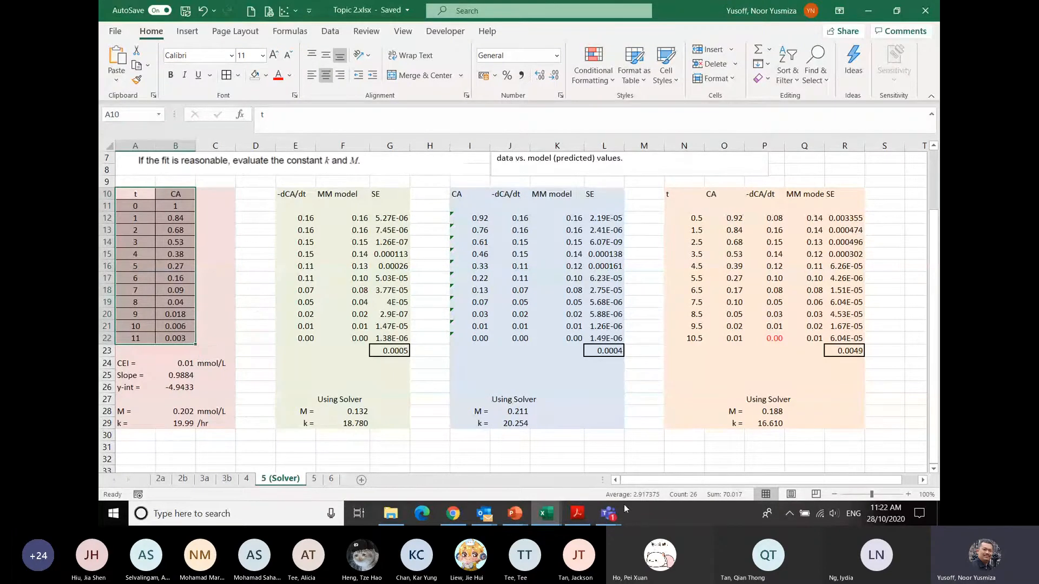
pyautogui.click(617, 521)
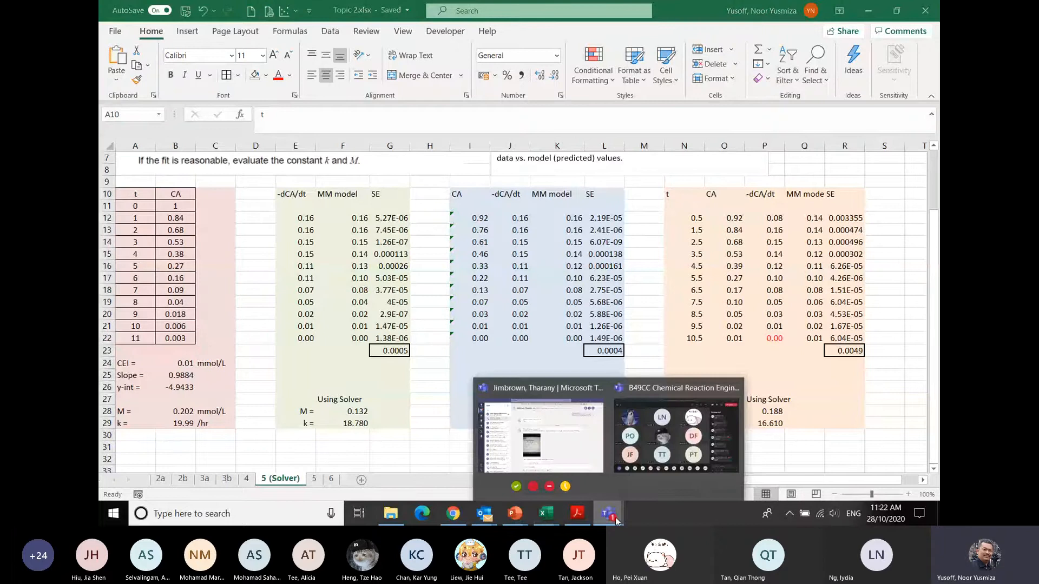
pyautogui.click(657, 485)
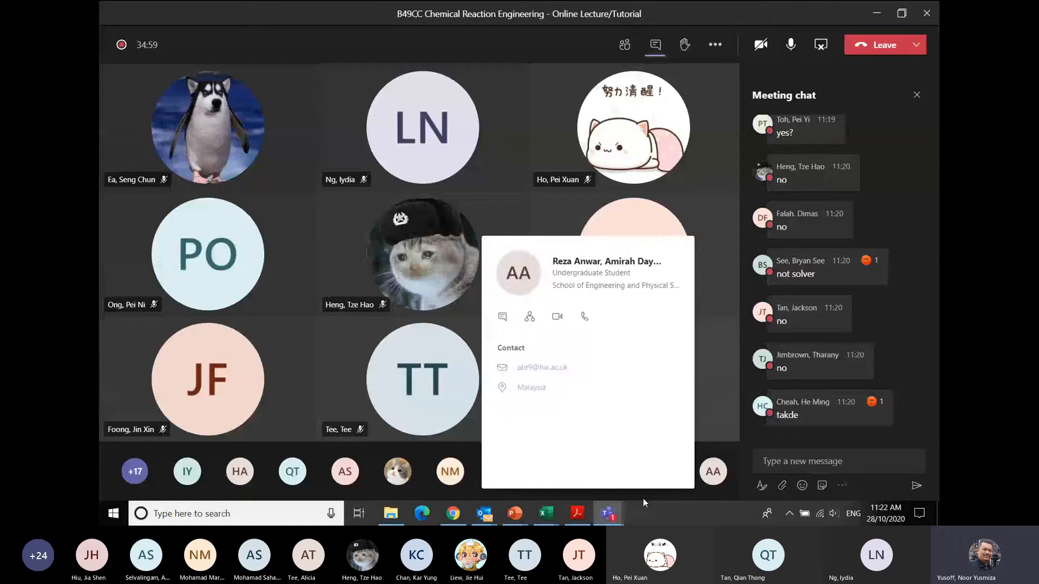
pyautogui.click(547, 518)
pyautogui.click(681, 459)
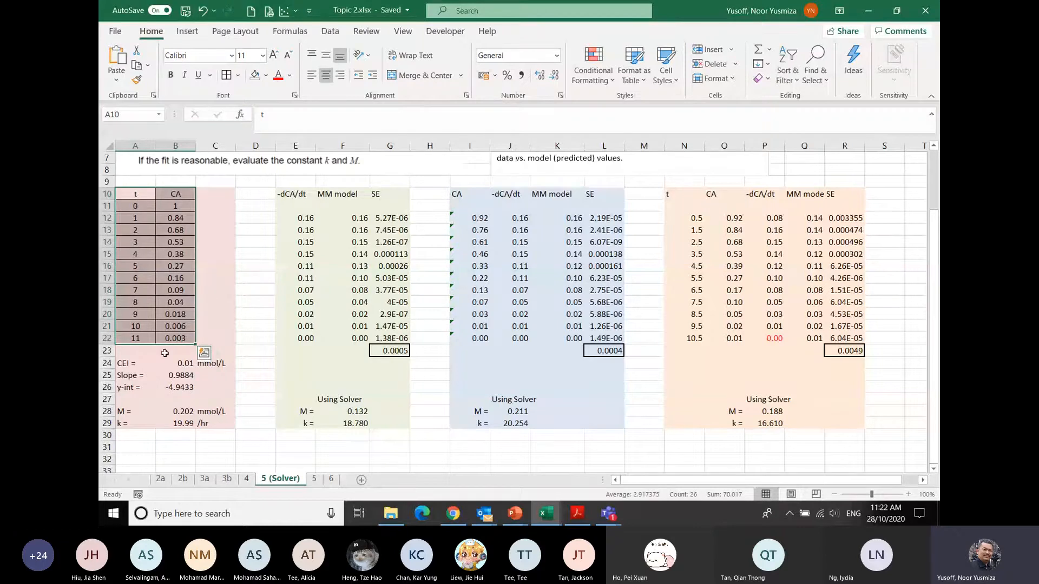
# Step: Examine the CEI, slope and intercept entries and the linearised plot on sheet 5, and return to the 5 (Solver) sheet
pyautogui.click(135, 365)
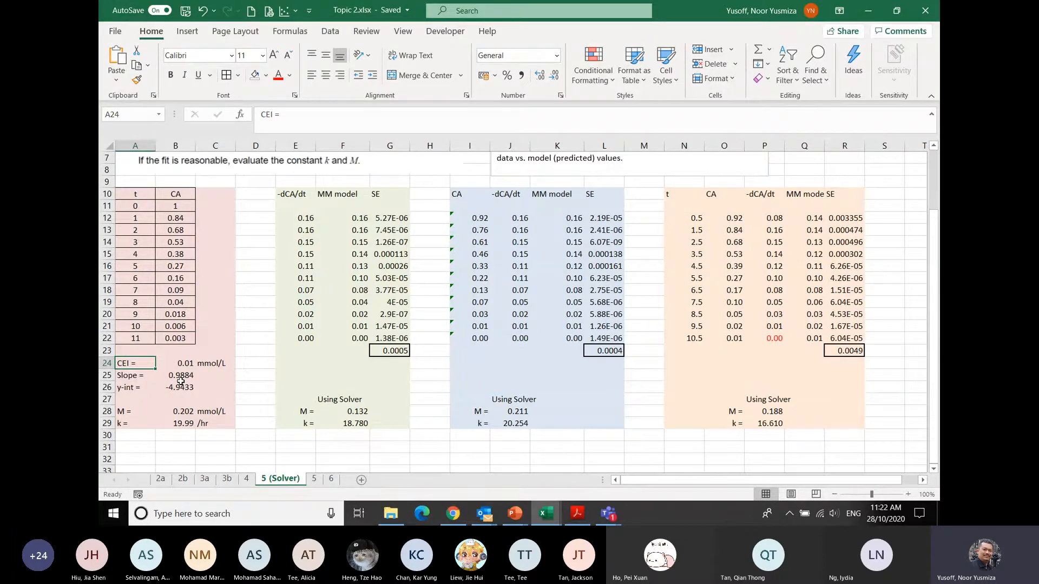
pyautogui.click(315, 479)
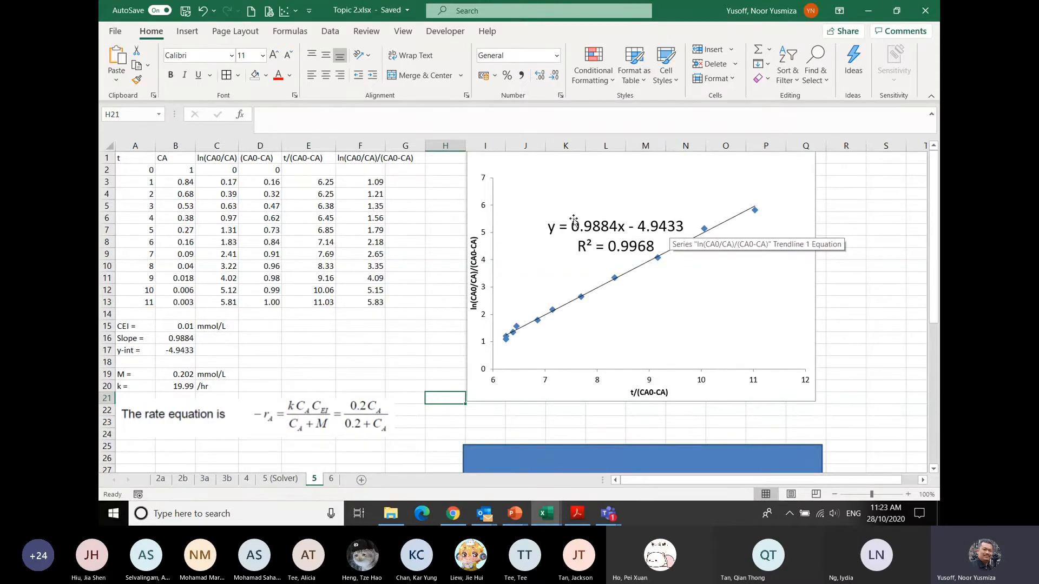
pyautogui.click(280, 479)
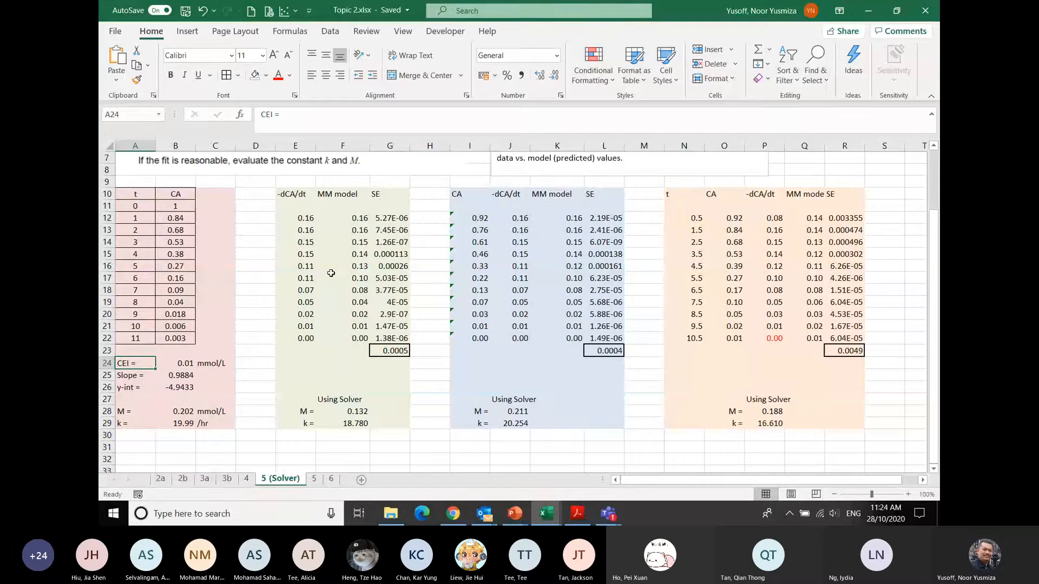
# Step: Check the Teams meeting chat for new student replies and return to the Topic 2.xlsx workbook in Excel
pyautogui.click(610, 514)
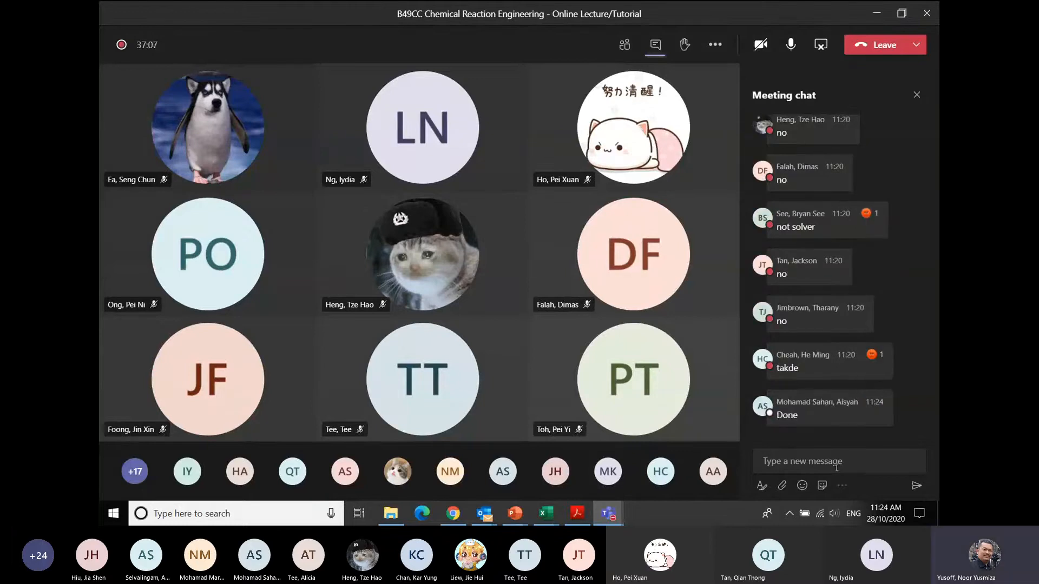
pyautogui.moveTo(547, 513)
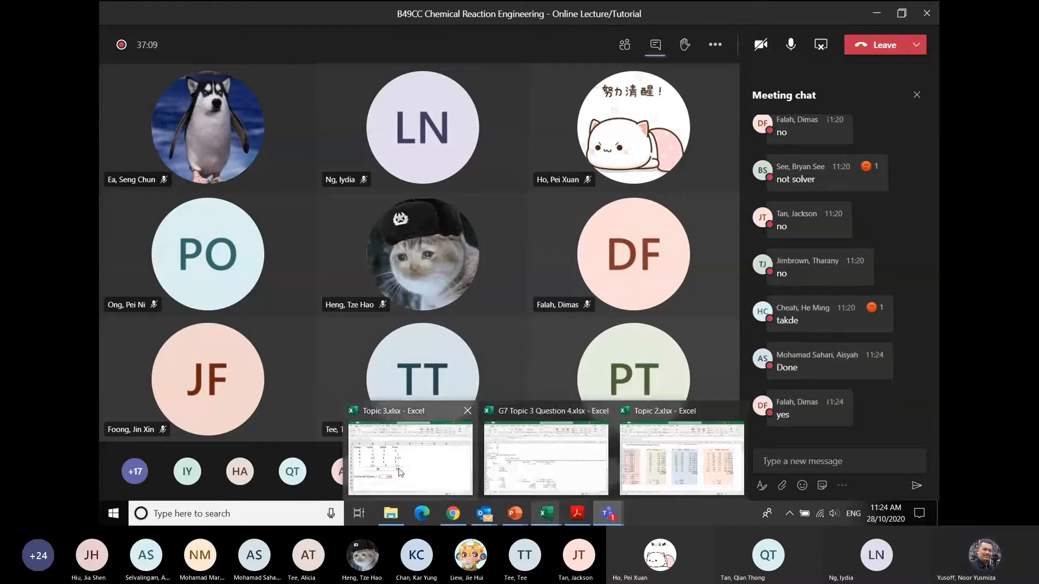
pyautogui.click(646, 476)
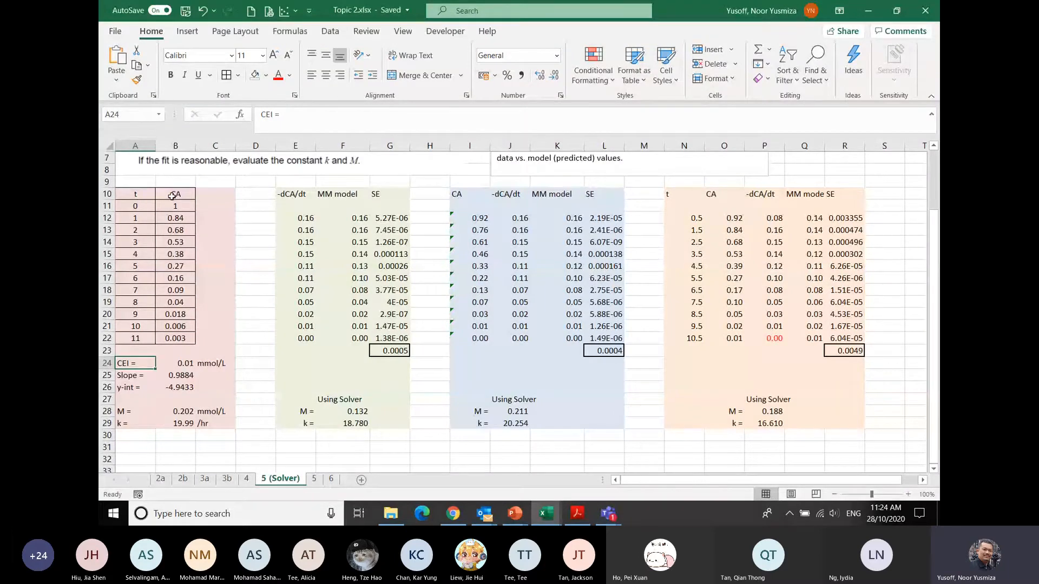
# Step: Insert a markers-only scatter chart of CA against t from A10:B22 and place it just beside the data table
pyautogui.moveTo(136, 195); pyautogui.dragTo(168, 338)
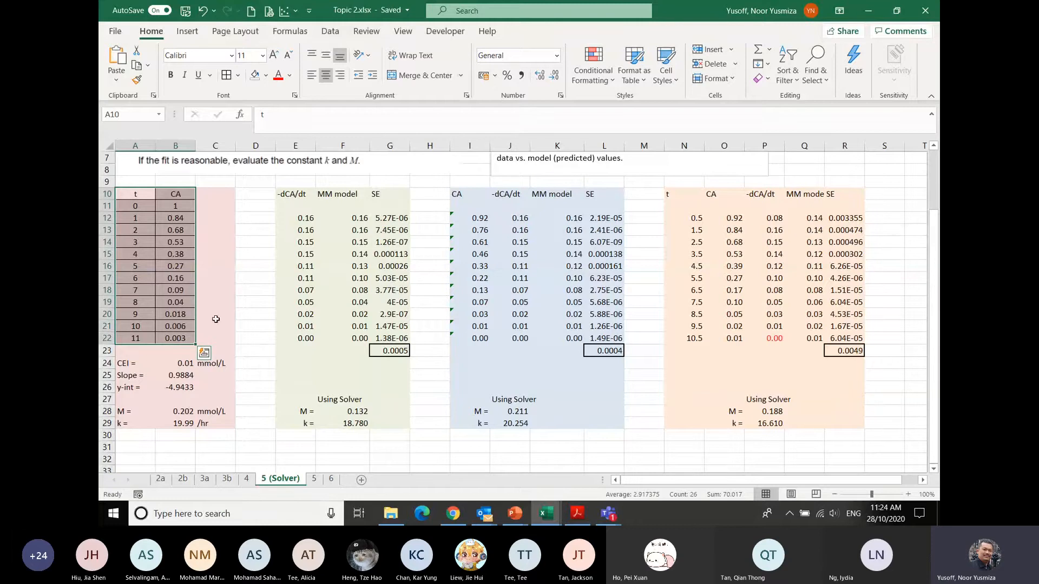
pyautogui.click(193, 33)
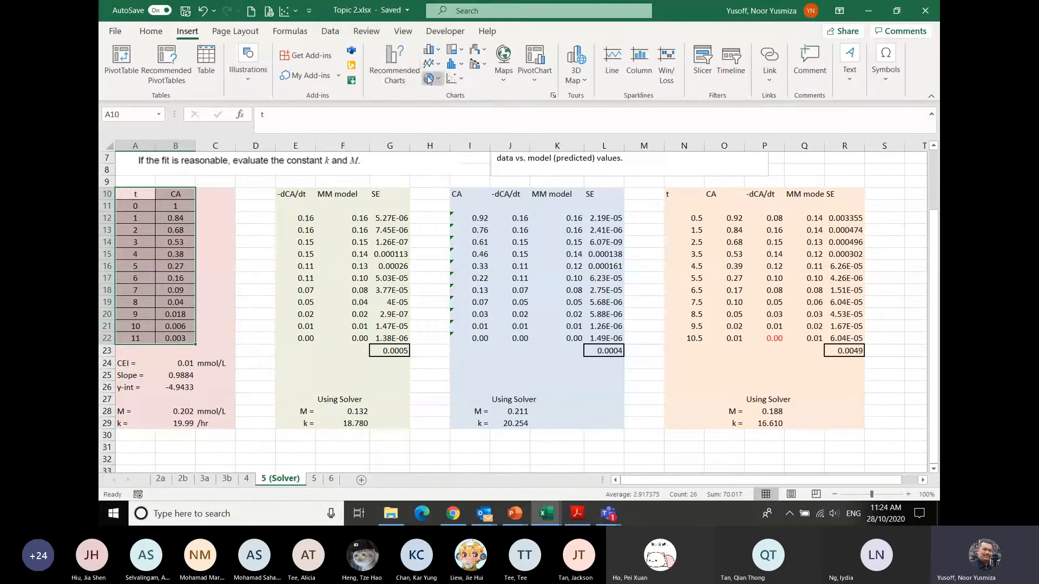
pyautogui.click(453, 78)
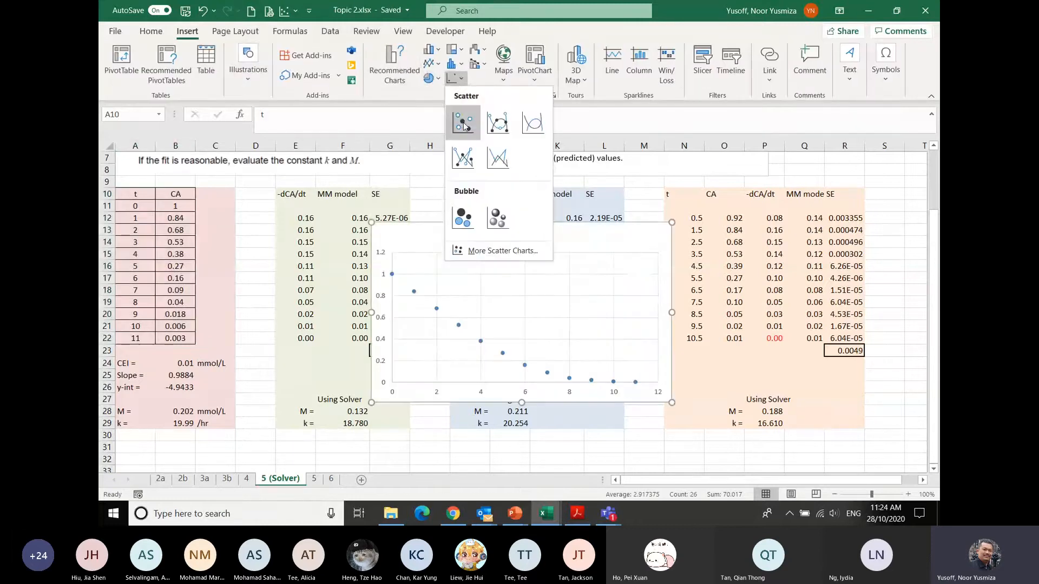
pyautogui.click(463, 124)
pyautogui.moveTo(448, 239); pyautogui.dragTo(305, 243)
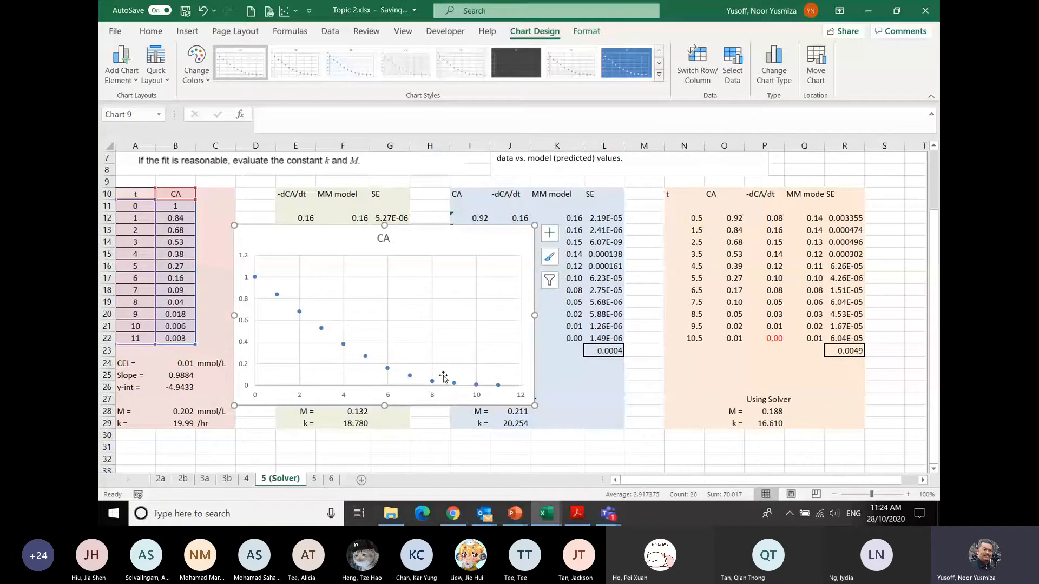
# Step: Switch to the PowerPoint slide show to view the Q5-G8 rate equation and advance to the handwritten solution slide
pyautogui.moveTo(258, 287)
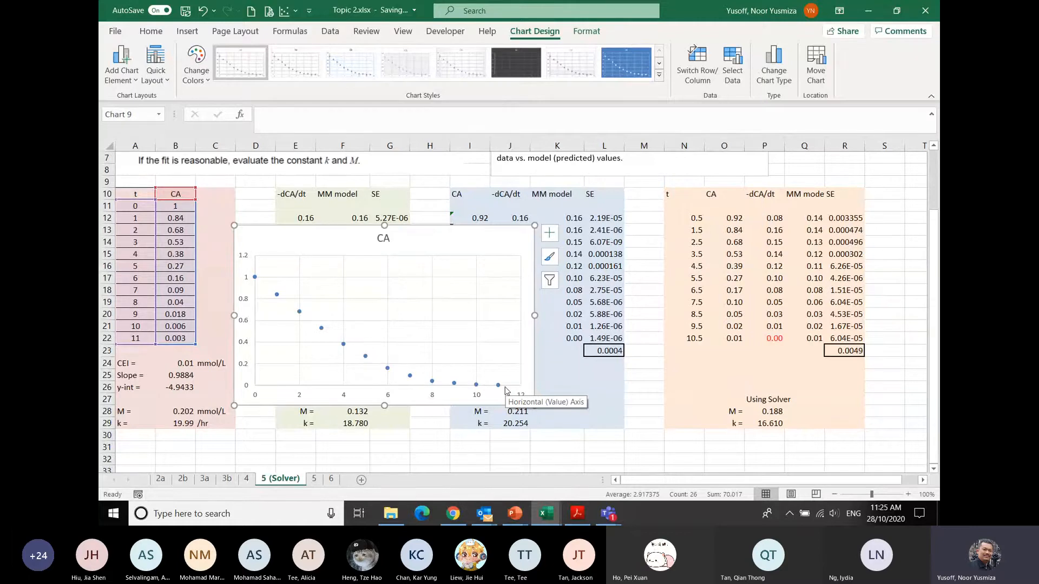
pyautogui.moveTo(517, 518)
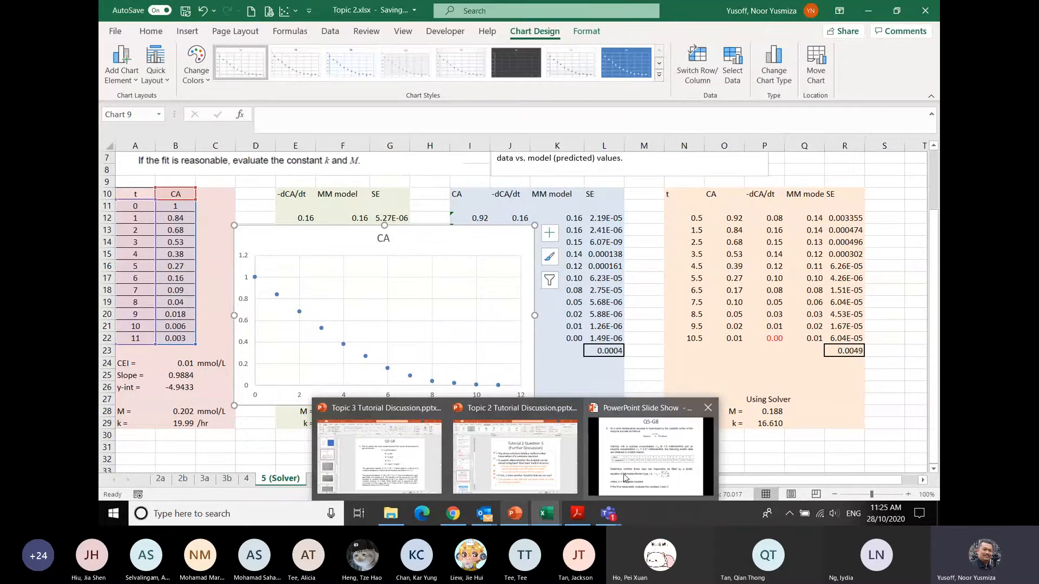
pyautogui.click(651, 456)
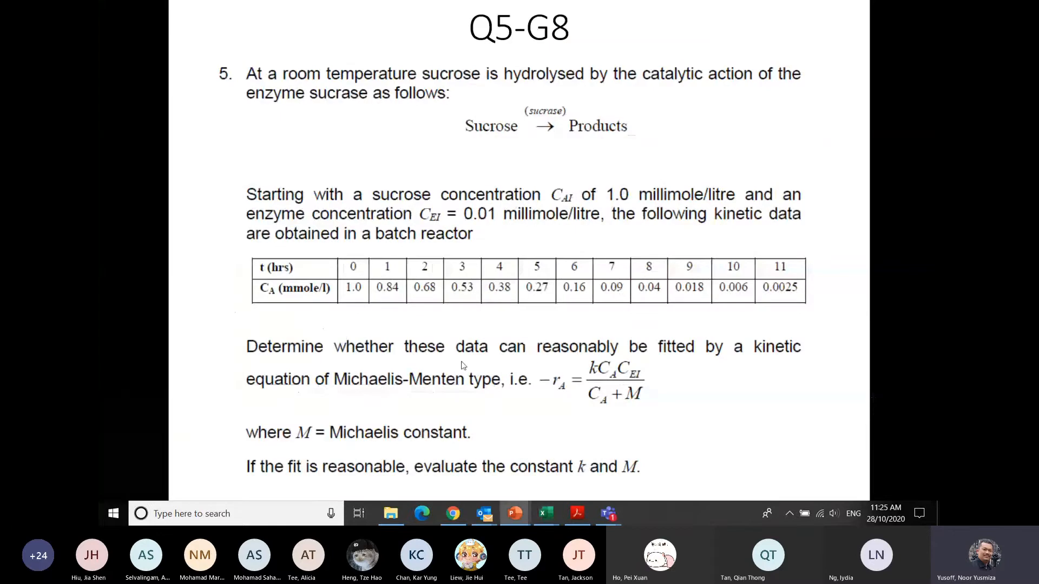
pyautogui.click(552, 390)
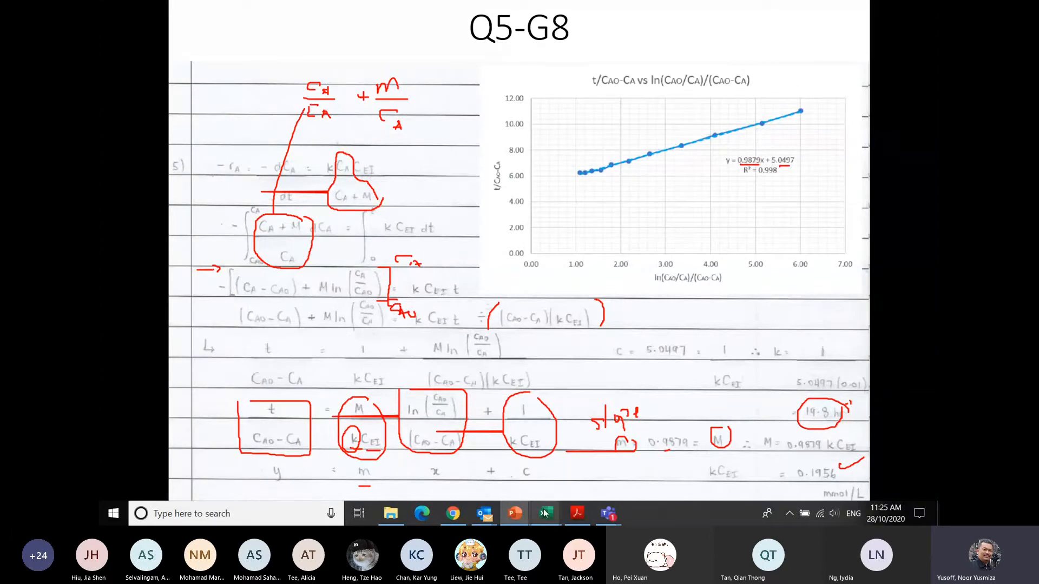
# Step: Switch back to the Topic 2.xlsx workbook in Excel and delete the CA against t scatter chart
pyautogui.moveTo(546, 513)
pyautogui.click(654, 468)
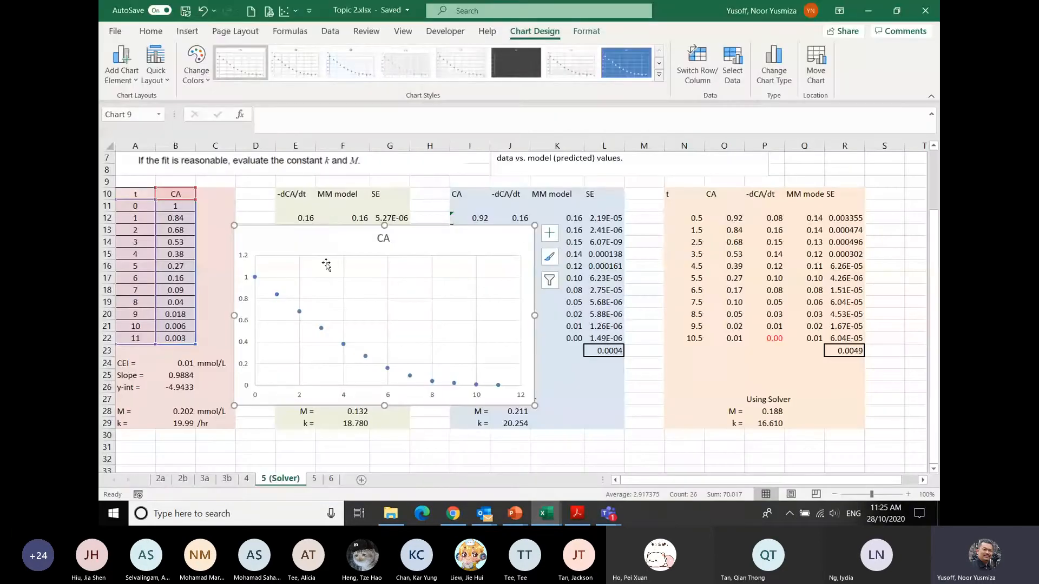
pyautogui.click(322, 233)
pyautogui.press('Delete')
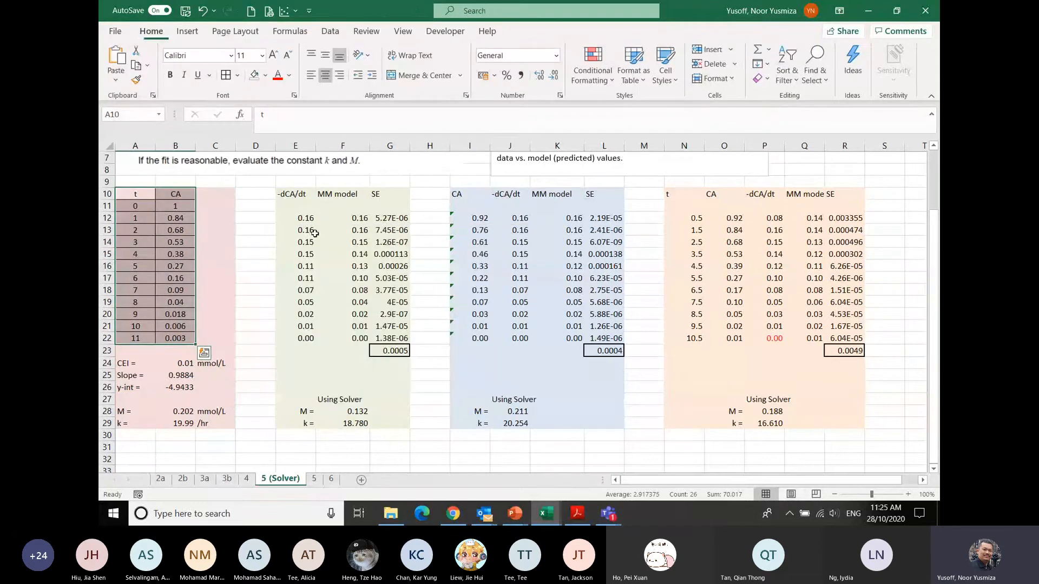
# Step: Review the -dCA/dt finite-difference formula in E12 against the t and CA data, and fill it down to E22
pyautogui.click(297, 196)
pyautogui.click(334, 194)
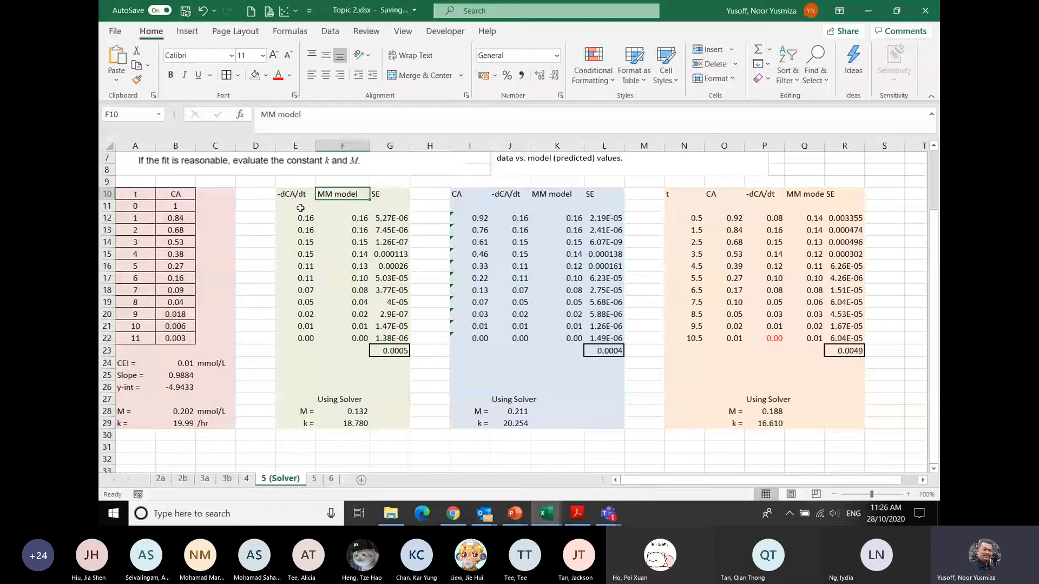
pyautogui.click(300, 207)
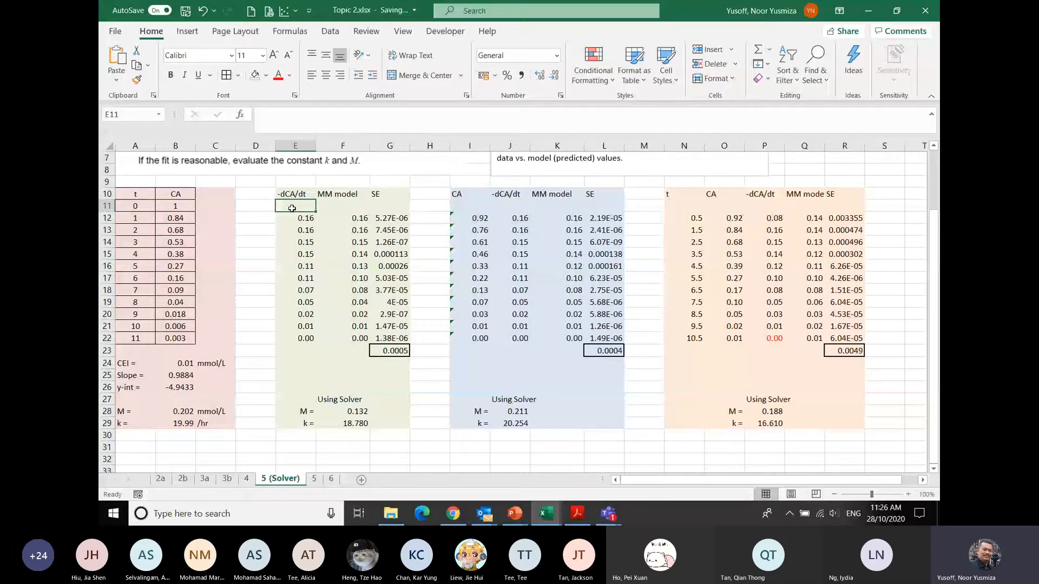
pyautogui.click(294, 218)
pyautogui.click(303, 115)
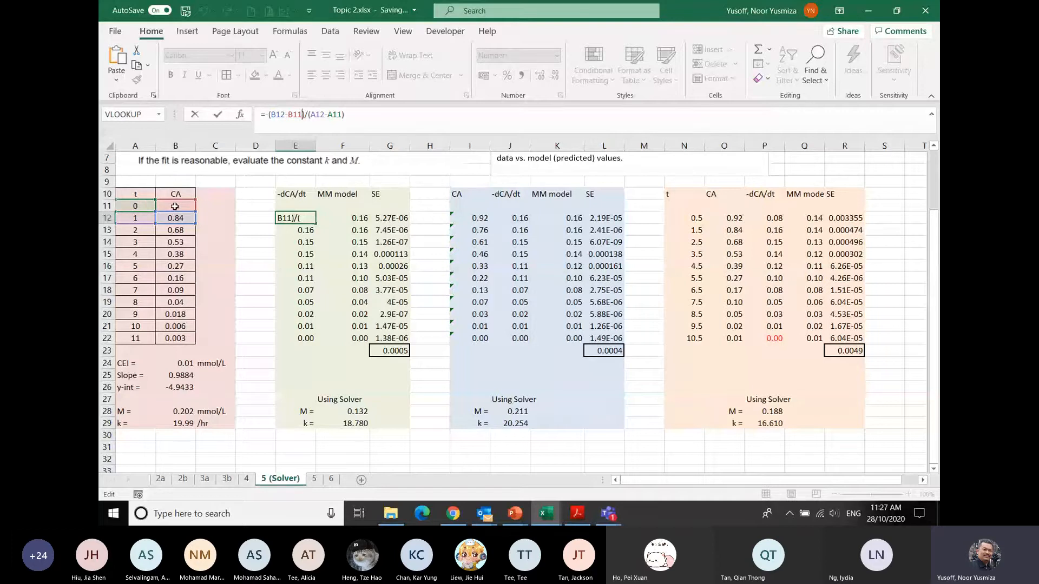
pyautogui.hotkey('ctrl', 'Return')
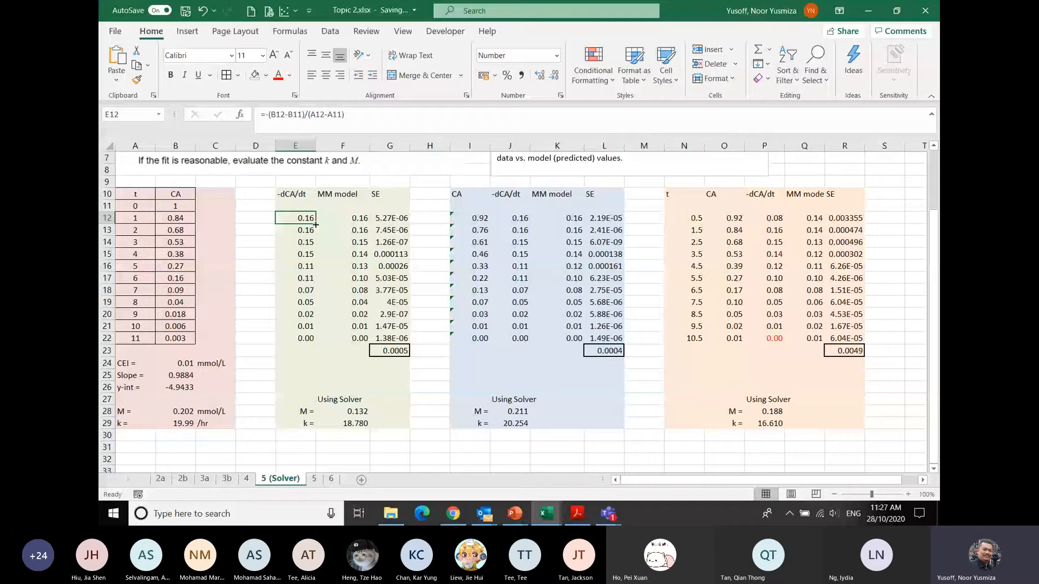
pyautogui.moveTo(316, 224); pyautogui.dragTo(311, 345)
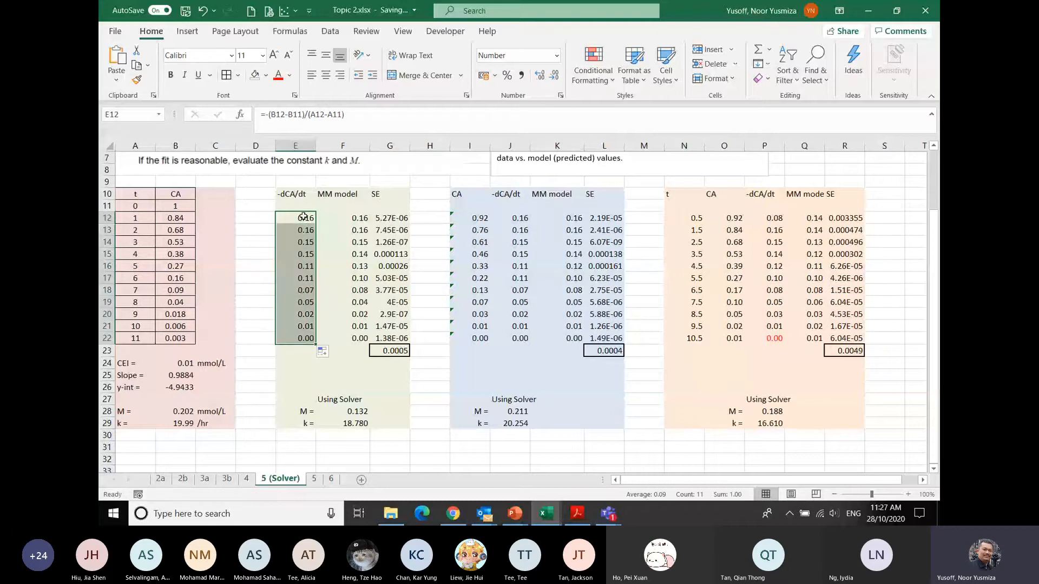
# Step: Check which t and CA cells the -dCA/dt formula in E22 refers to
pyautogui.click(308, 341)
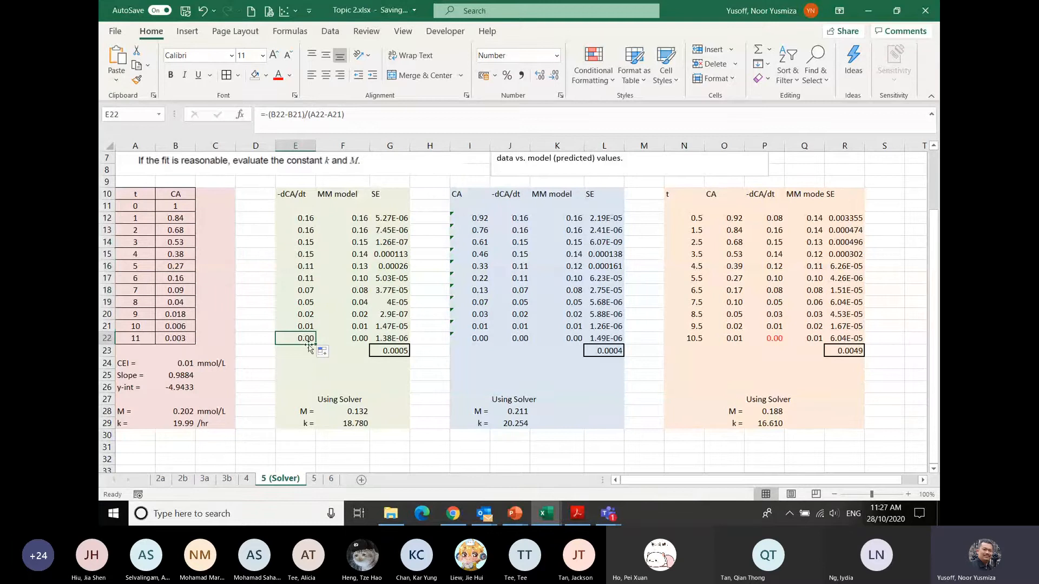
pyautogui.click(317, 115)
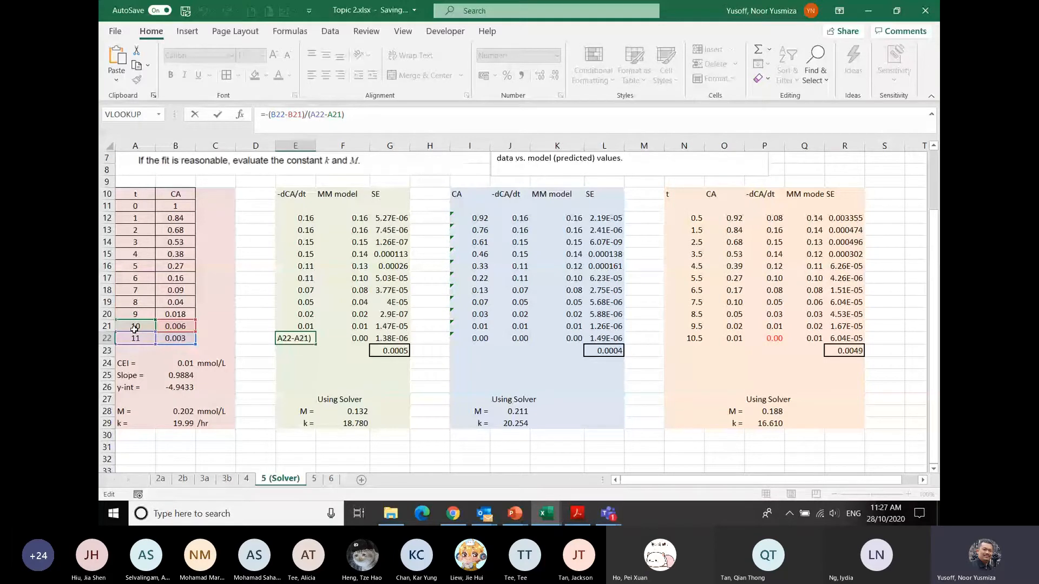
pyautogui.click(282, 339)
pyautogui.hotkey('ctrl', 'Return')
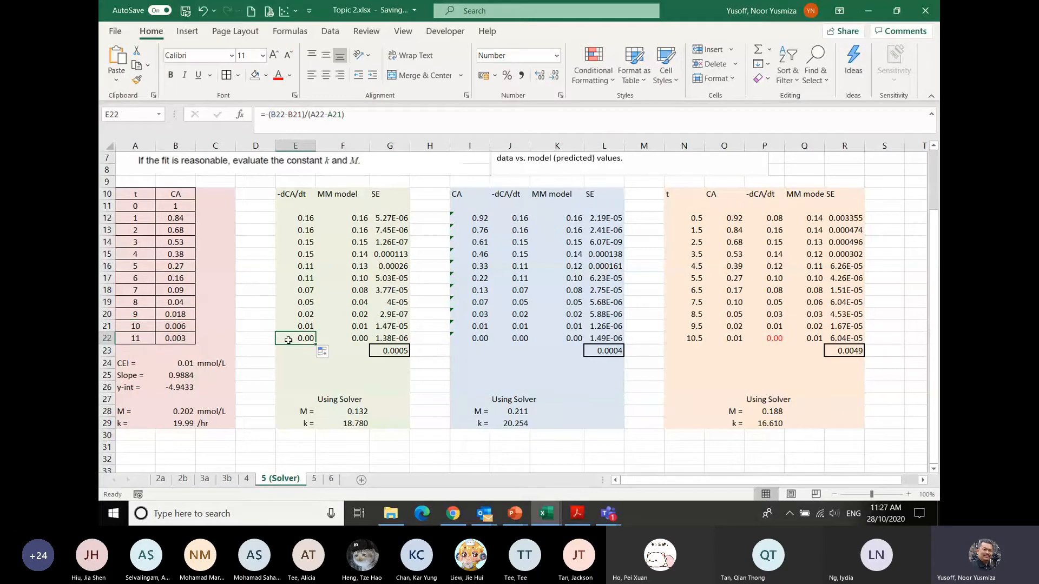
# Step: Examine the cell references of the MM model formula in F12, leaving the formula as it is
pyautogui.click(351, 216)
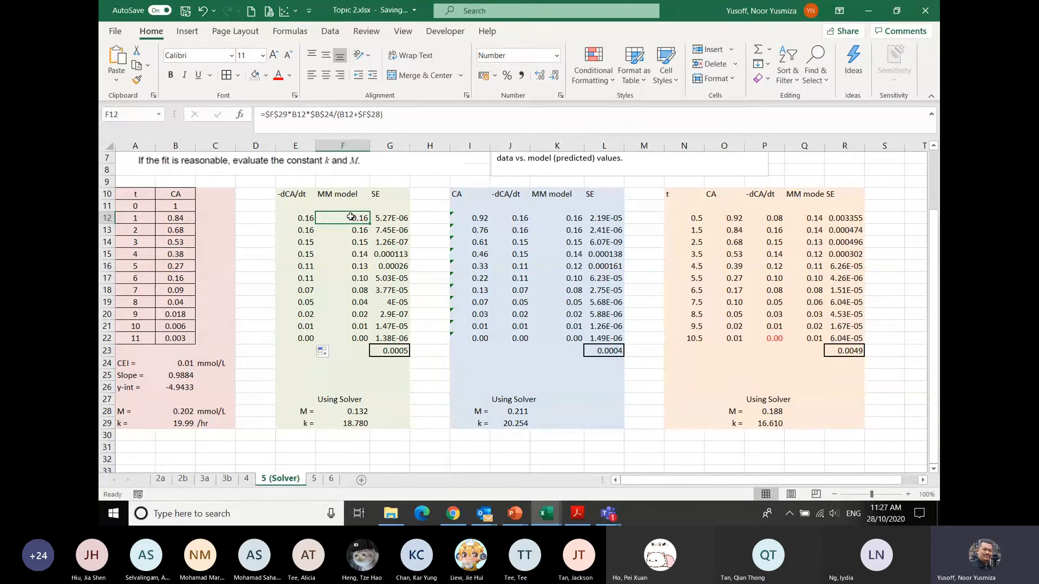
pyautogui.click(332, 116)
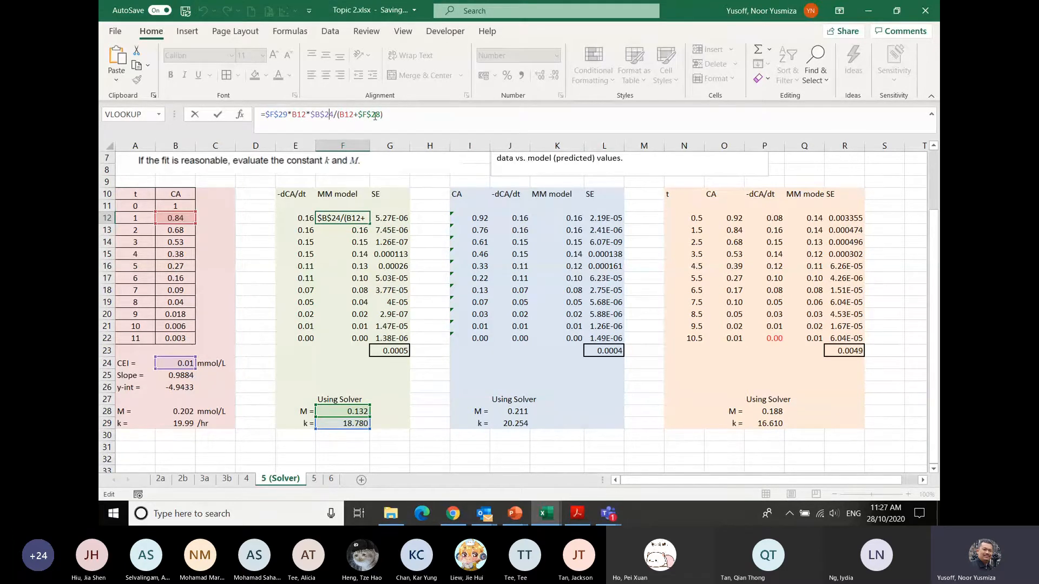
pyautogui.press('Escape')
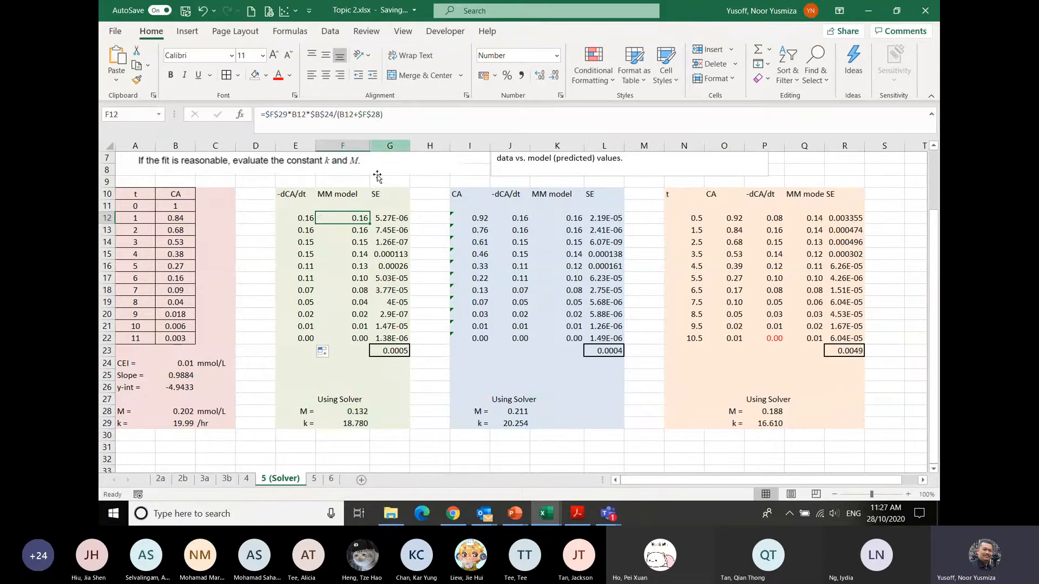
# Step: Switch to the PowerPoint slide show, go back to the Q5-G8 problem statement and draw a pen arrow downward from the -rA term
pyautogui.moveTo(526, 513)
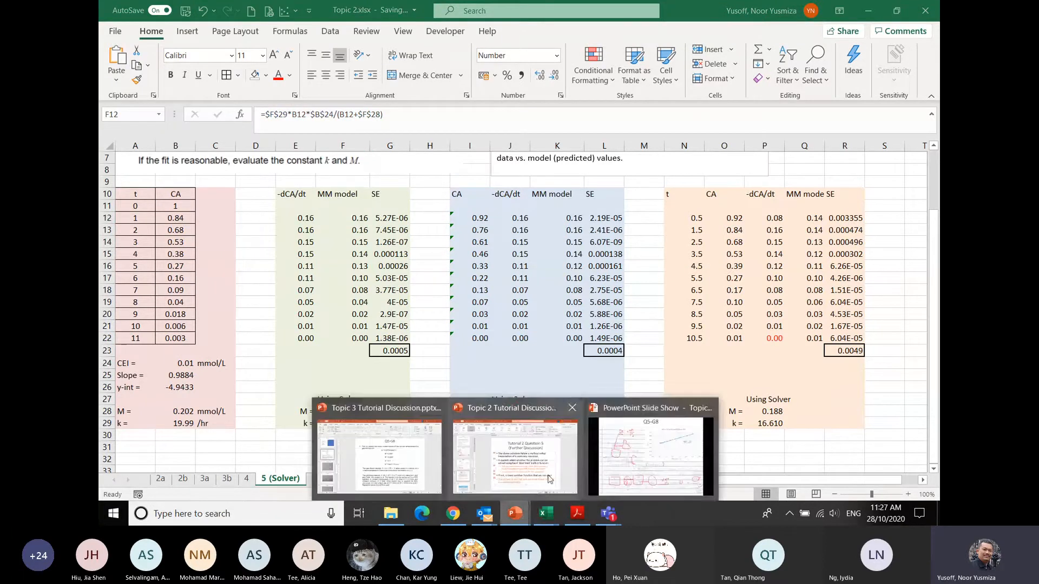
pyautogui.click(649, 443)
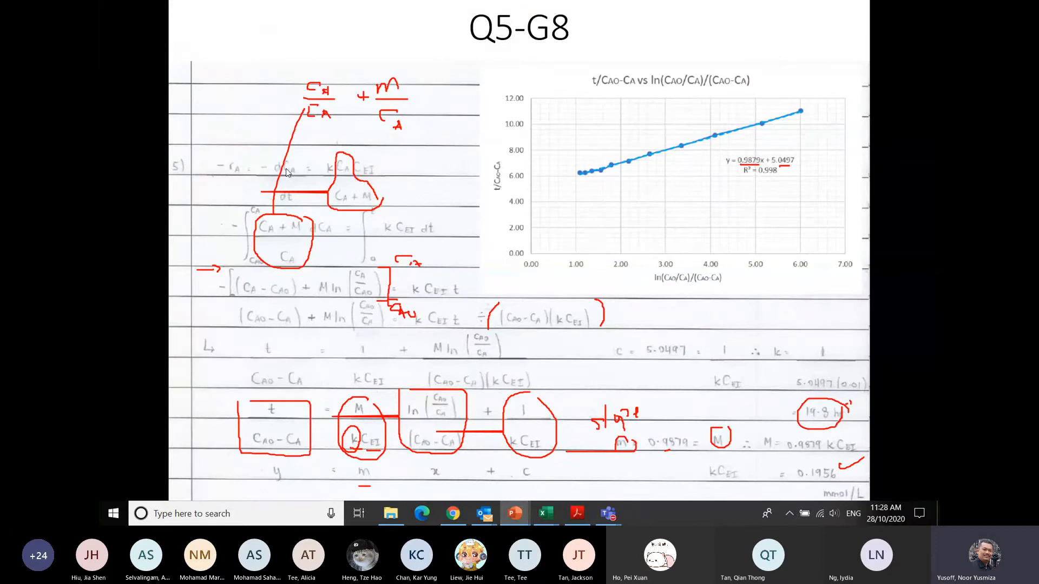
pyautogui.scroll(1, 291, 152)
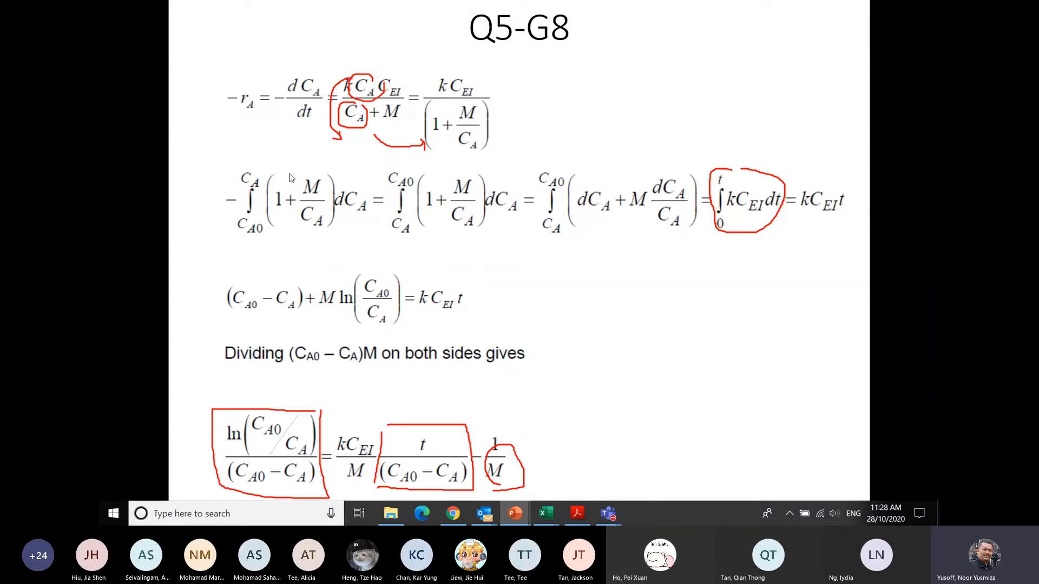
pyautogui.scroll(2, 290, 180)
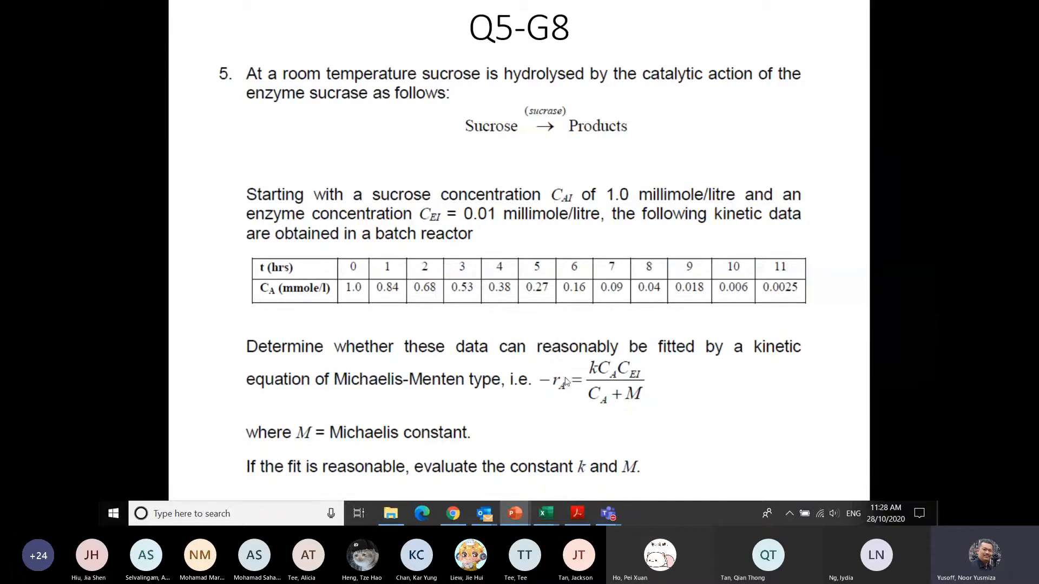
pyautogui.rightClick(693, 380)
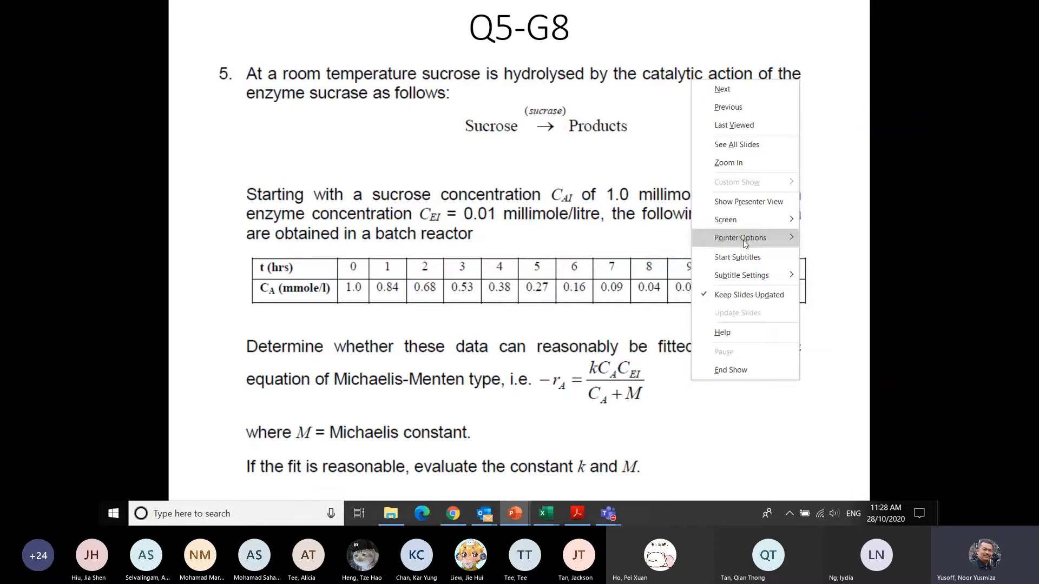
pyautogui.moveTo(745, 244)
pyautogui.click(826, 255)
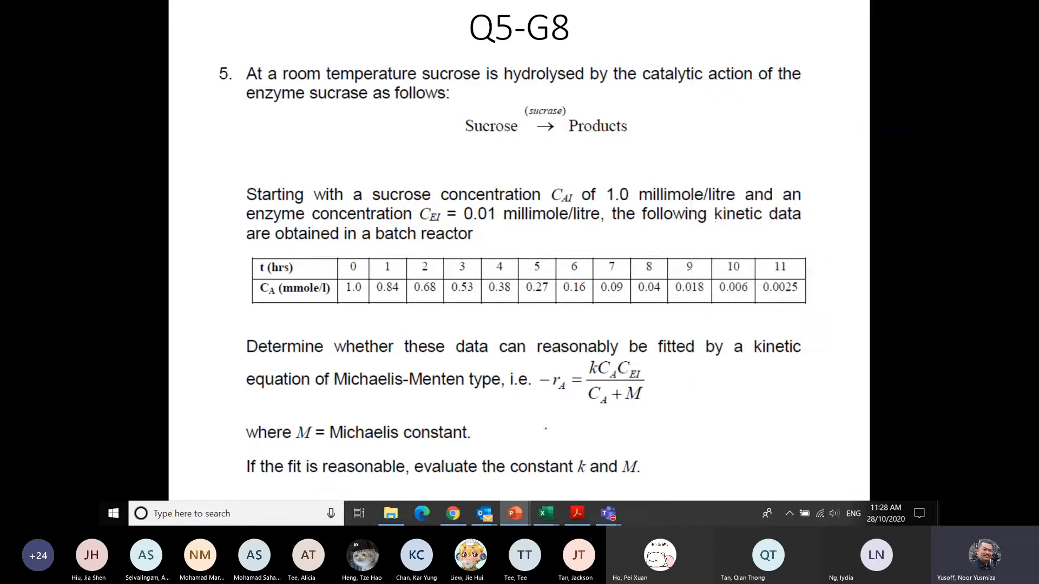
pyautogui.moveTo(549, 394); pyautogui.dragTo(564, 428)
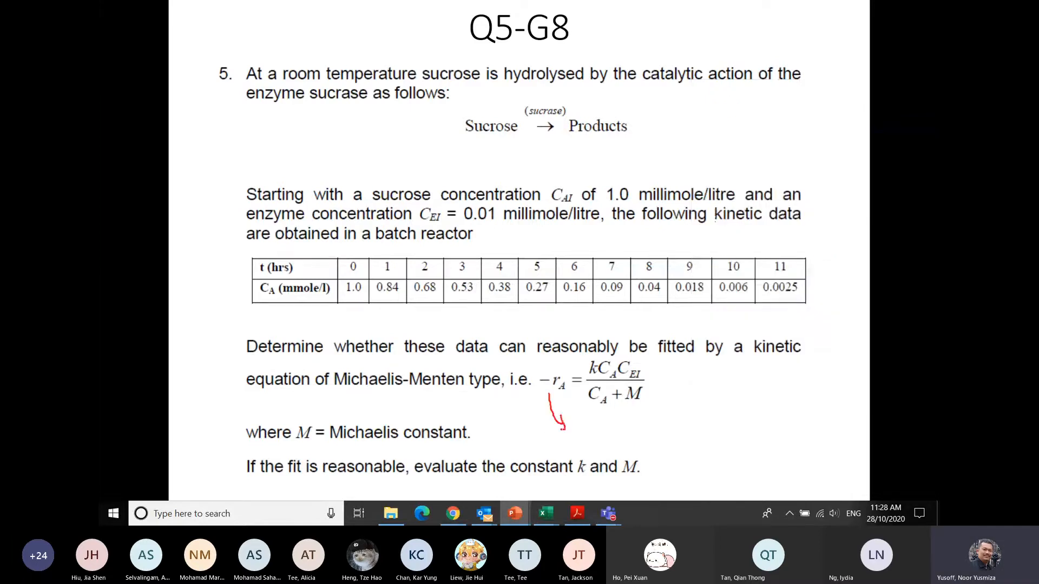
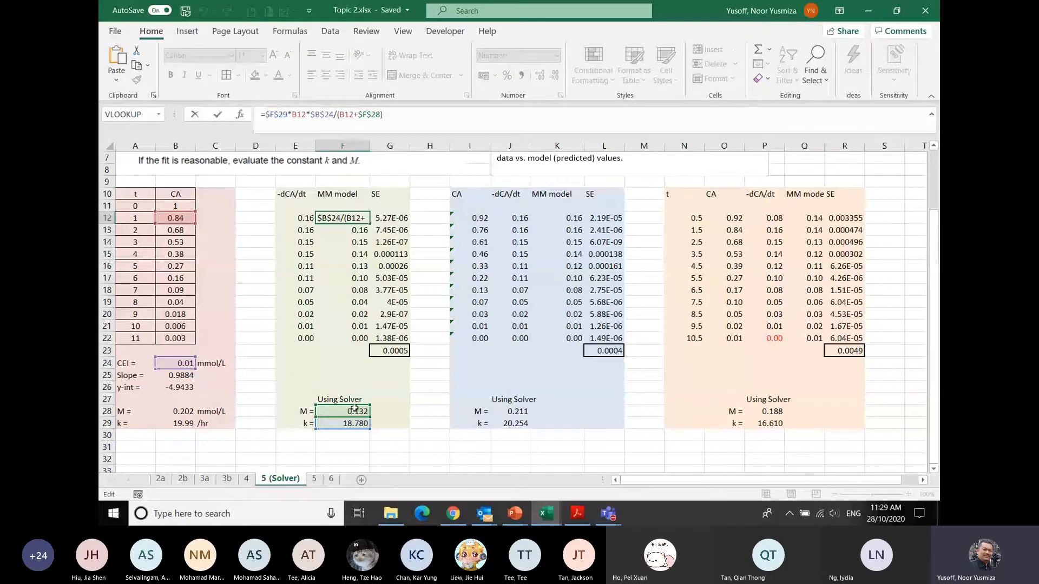
# Step: Leave the F12 formula unedited, check the Teams meeting chat for student replies and return to the Topic 2.xlsx workbook
pyautogui.press('Escape')
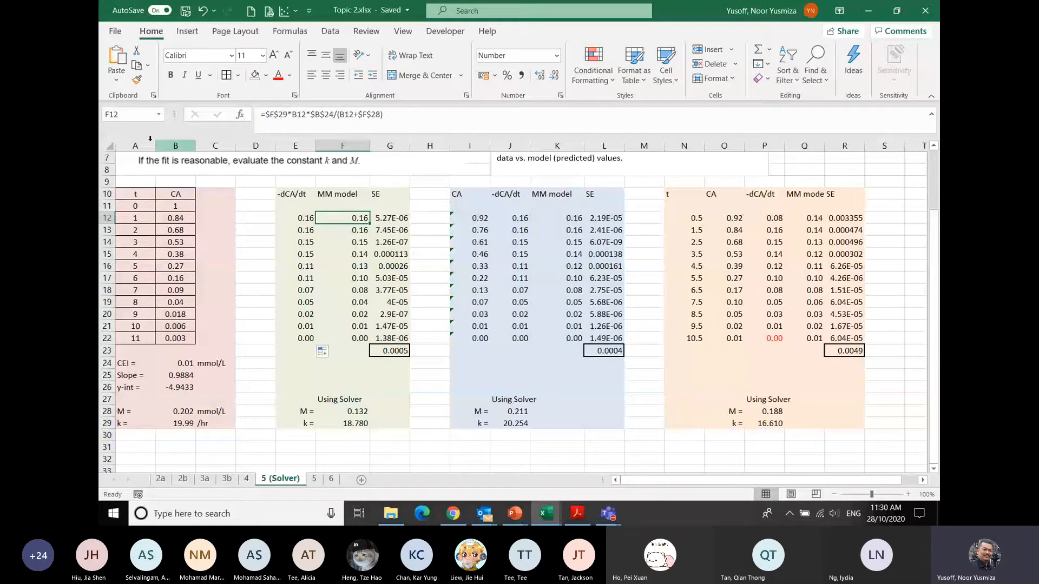
pyautogui.moveTo(609, 513)
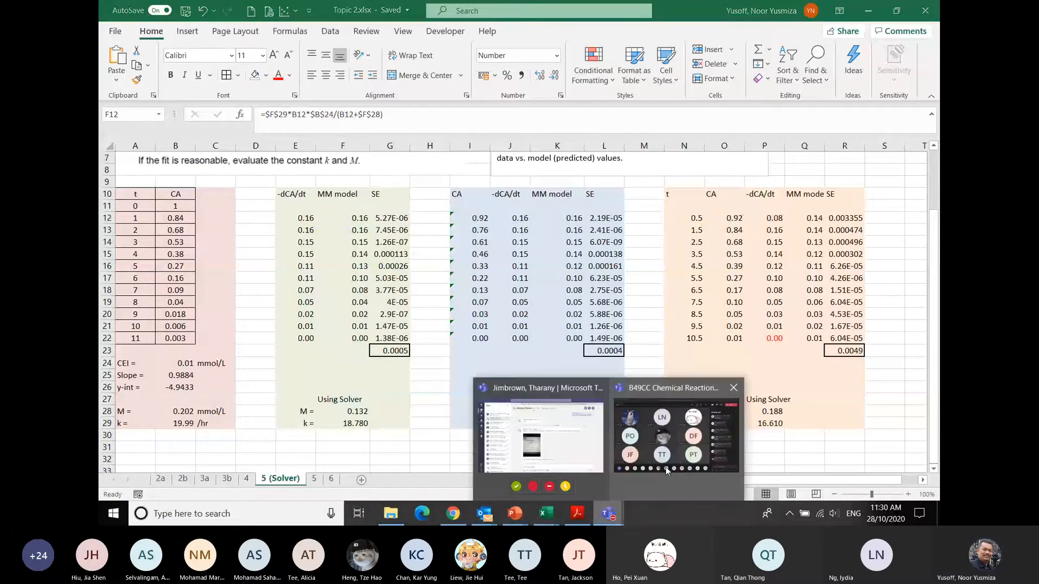
pyautogui.click(665, 467)
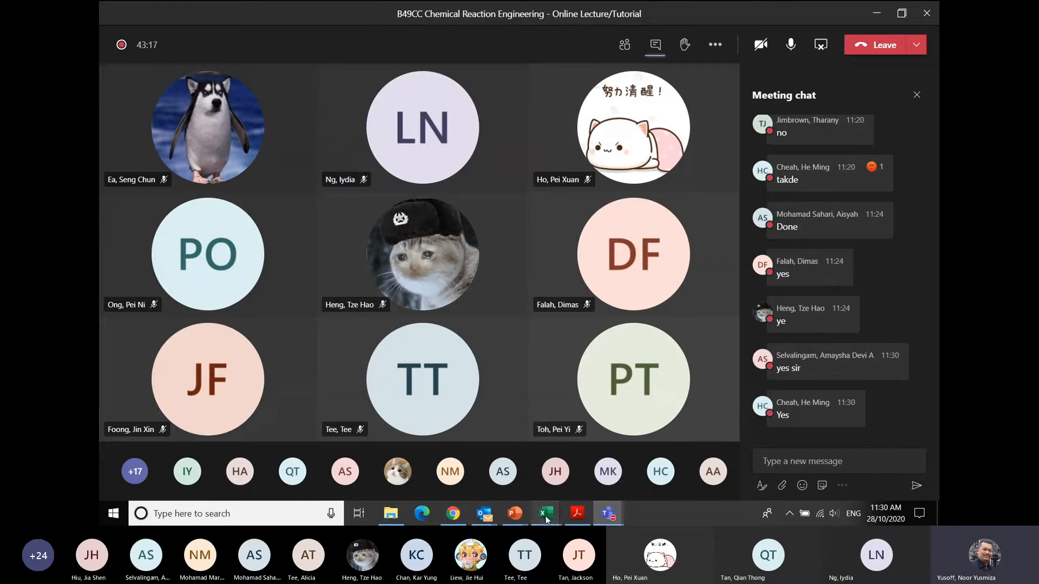
pyautogui.moveTo(548, 503)
pyautogui.click(680, 460)
# Step: Fill the MM model formula from F12 down to F22 and check the cell references in F22
pyautogui.click(340, 219)
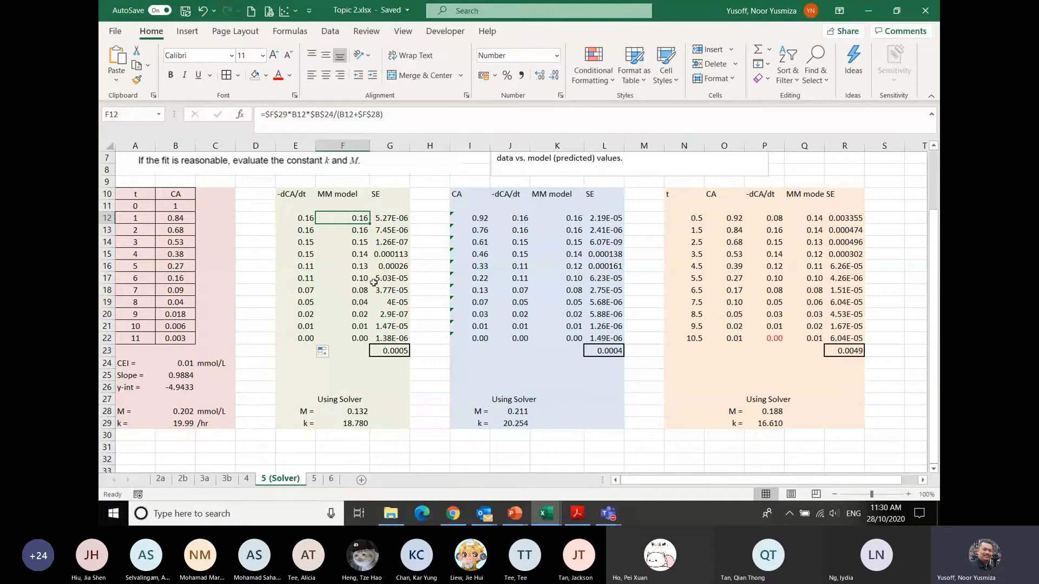
pyautogui.moveTo(371, 224); pyautogui.dragTo(360, 342)
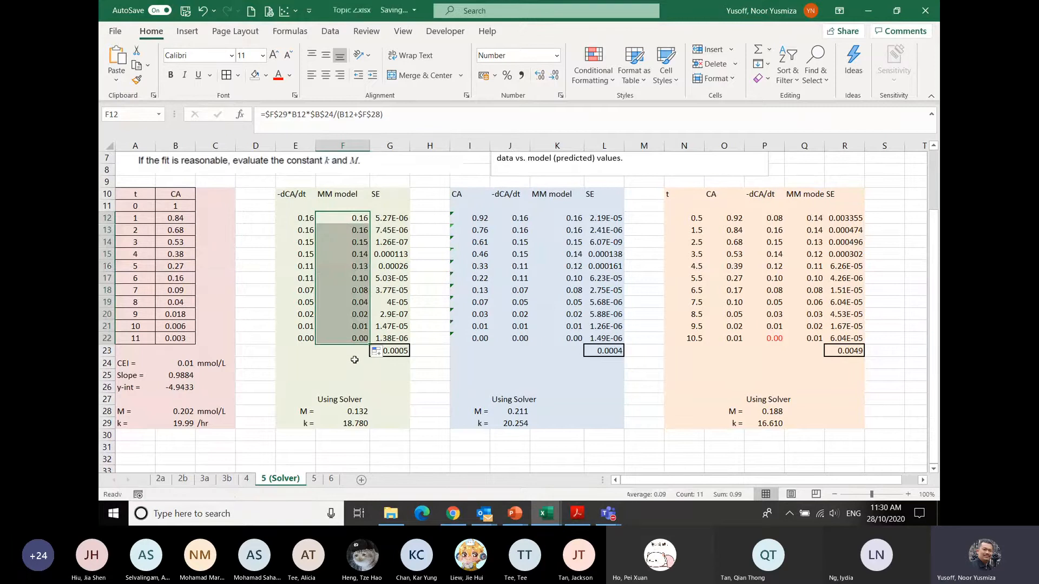
pyautogui.click(359, 339)
pyautogui.click(340, 118)
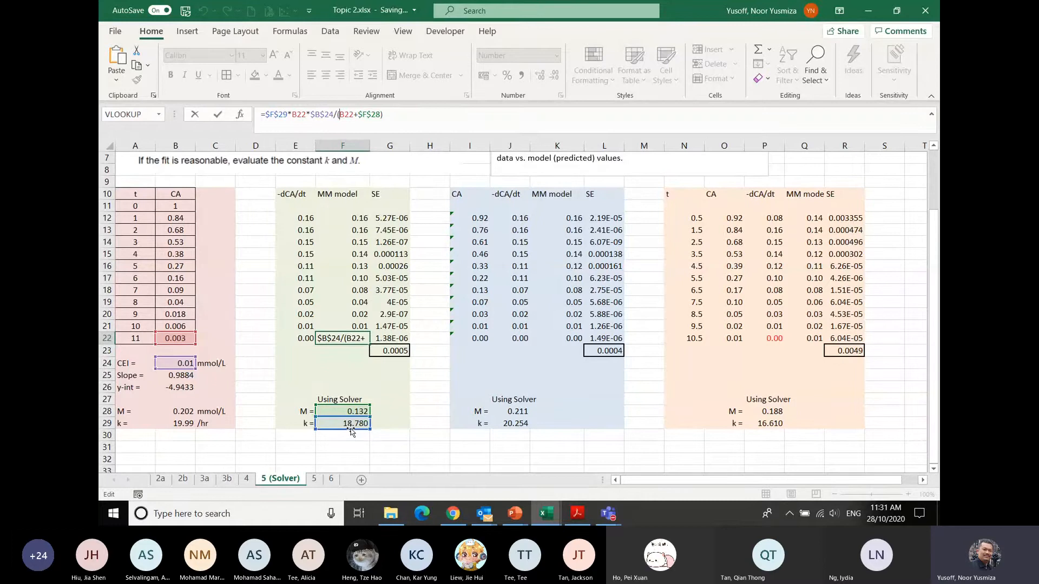
pyautogui.hotkey('ctrl', 'Return')
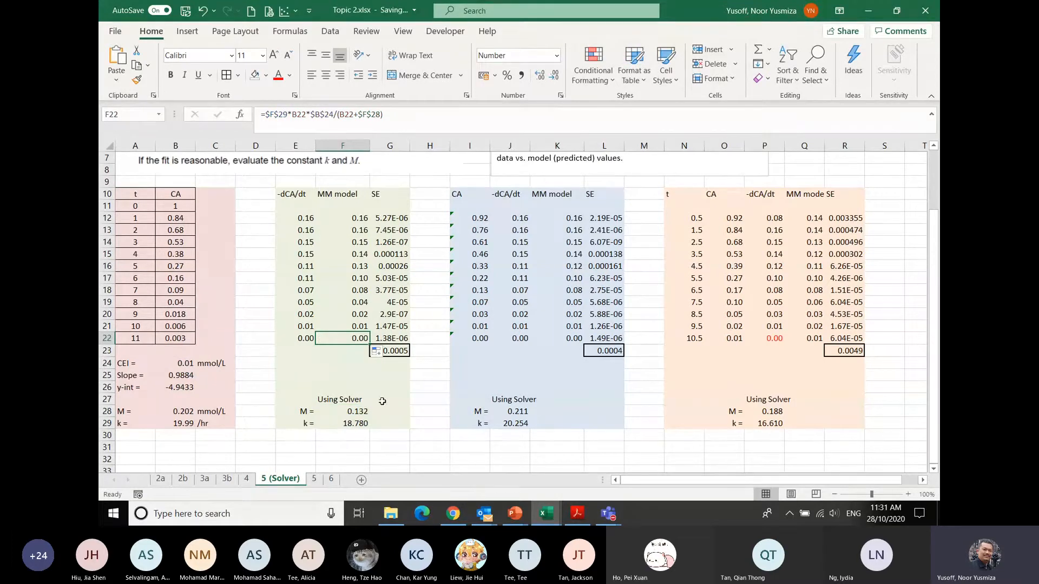
# Step: Examine the squared-error formula in G12 under the SE heading and the two cells it compares
pyautogui.click(378, 195)
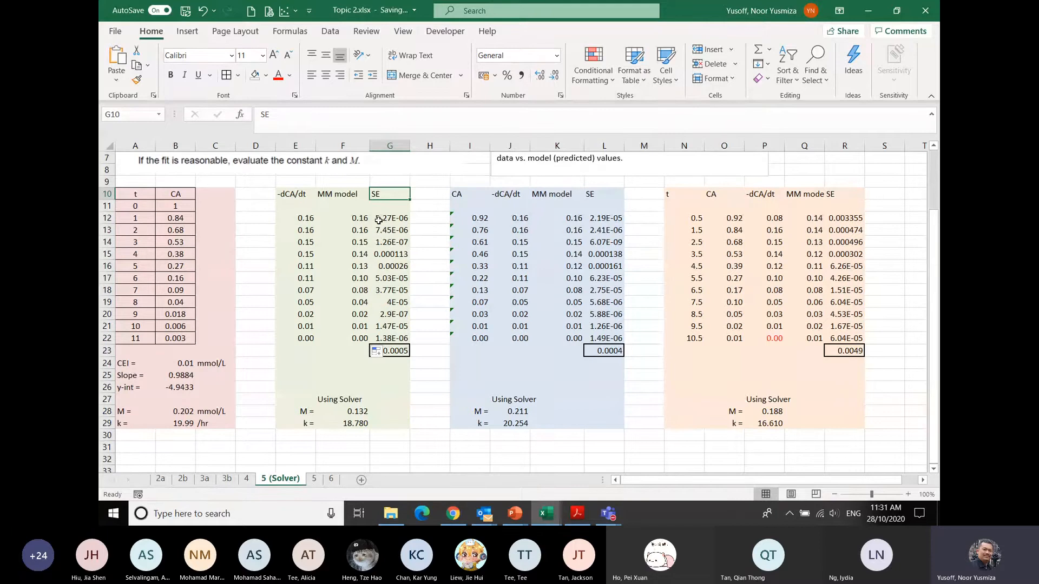
pyautogui.click(381, 219)
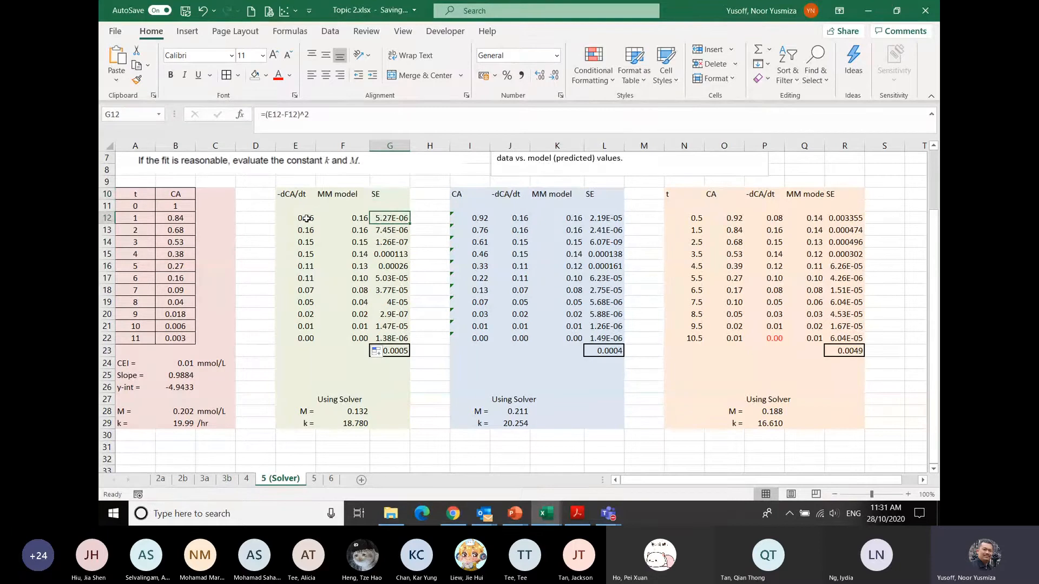
pyautogui.click(310, 124)
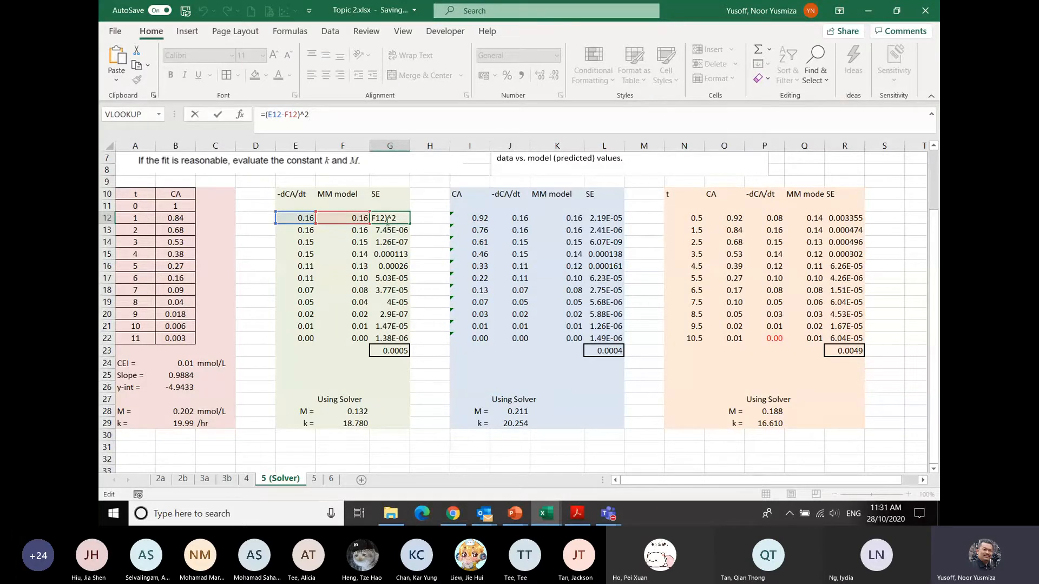
pyautogui.press('Escape')
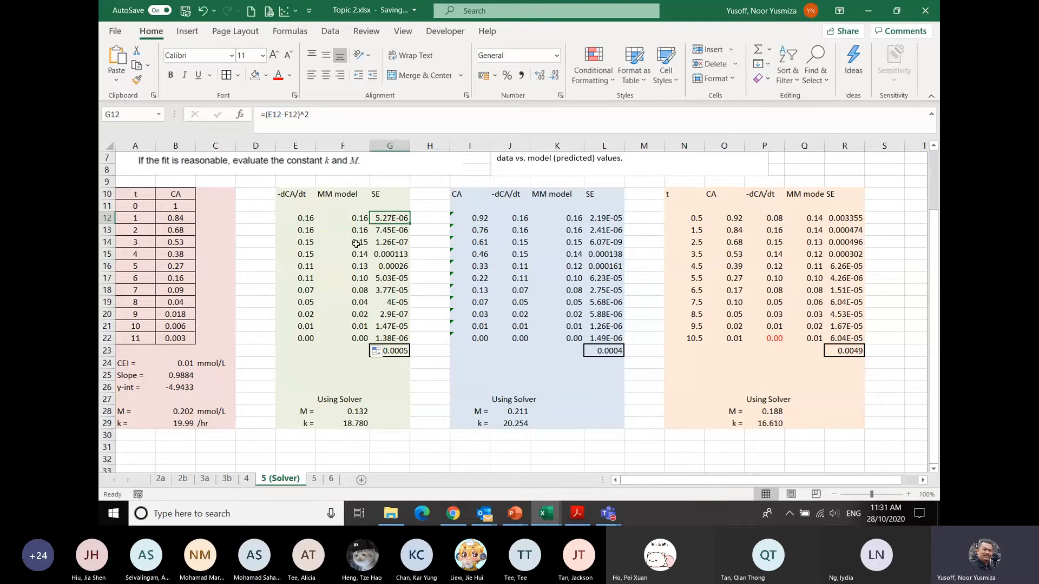
# Step: Set the M value in F28, under the first Using Solver heading, to 1
pyautogui.click(352, 412)
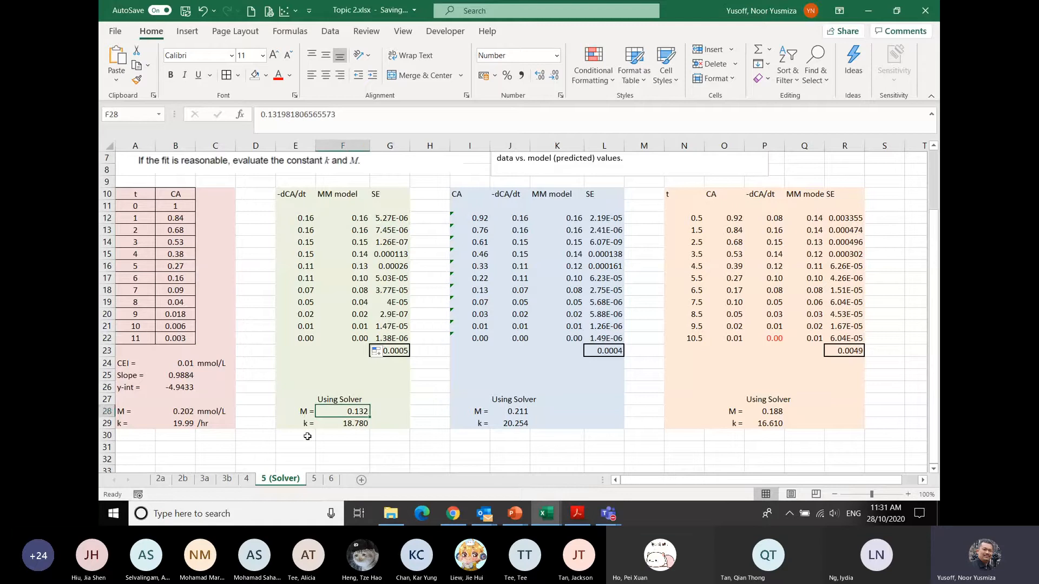
pyautogui.write('1')
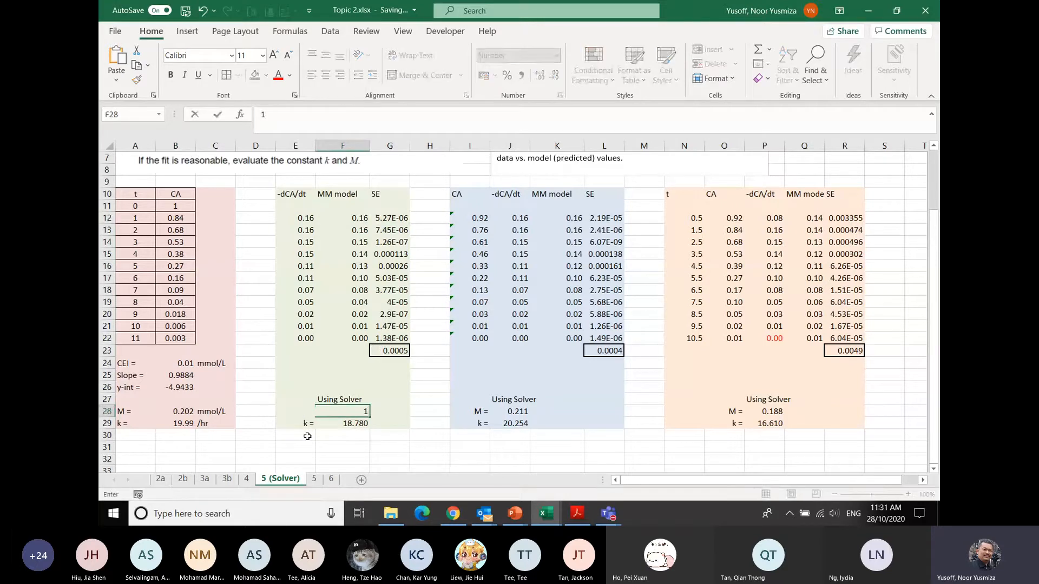
pyautogui.press('Return')
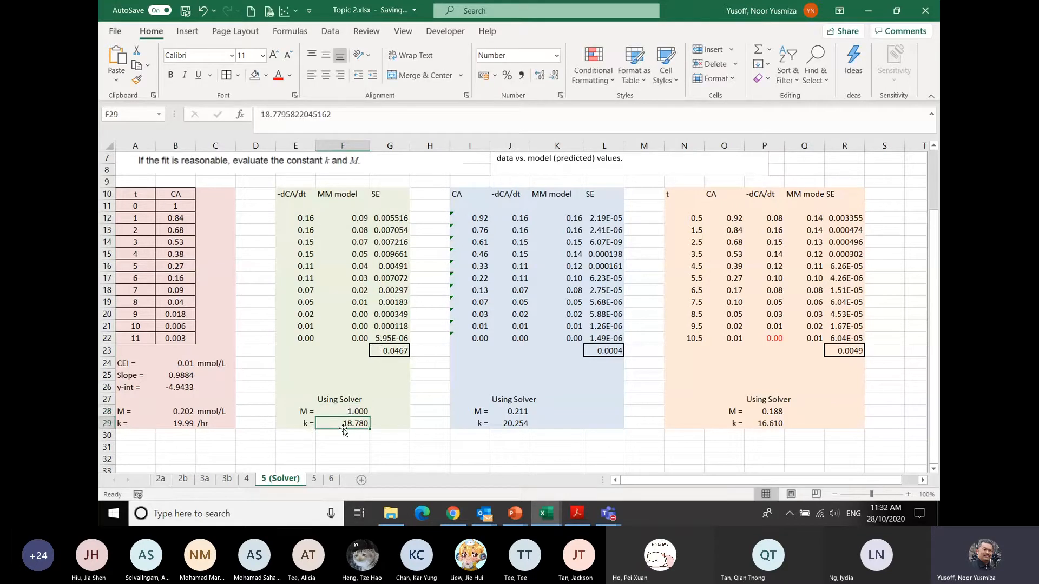
# Step: Set the k value in F29, under the first Using Solver heading, to 1 and review the MM model values in F12:F22
pyautogui.write('1')
pyautogui.press('Return')
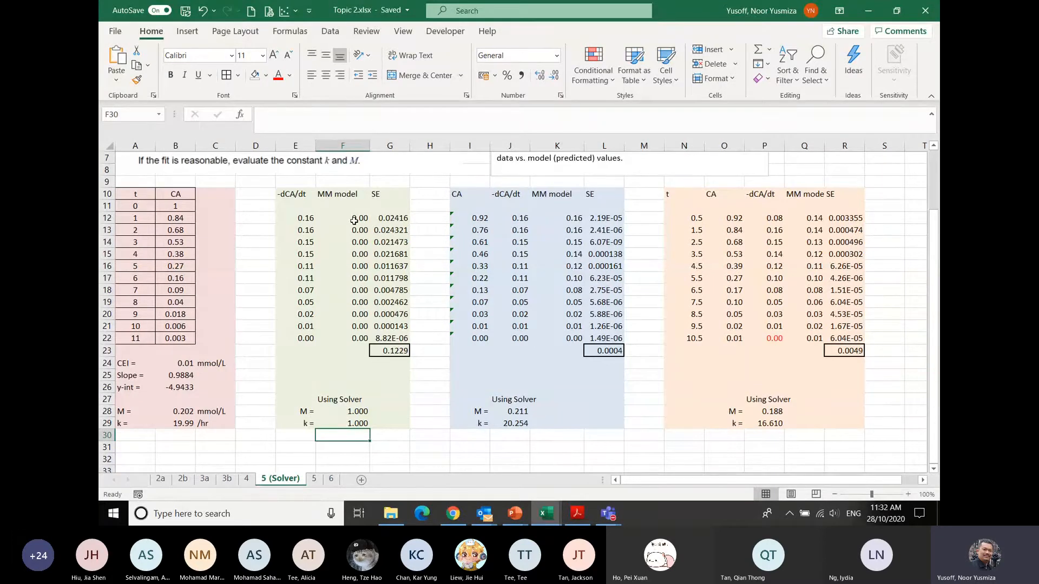
pyautogui.moveTo(355, 219); pyautogui.dragTo(358, 335)
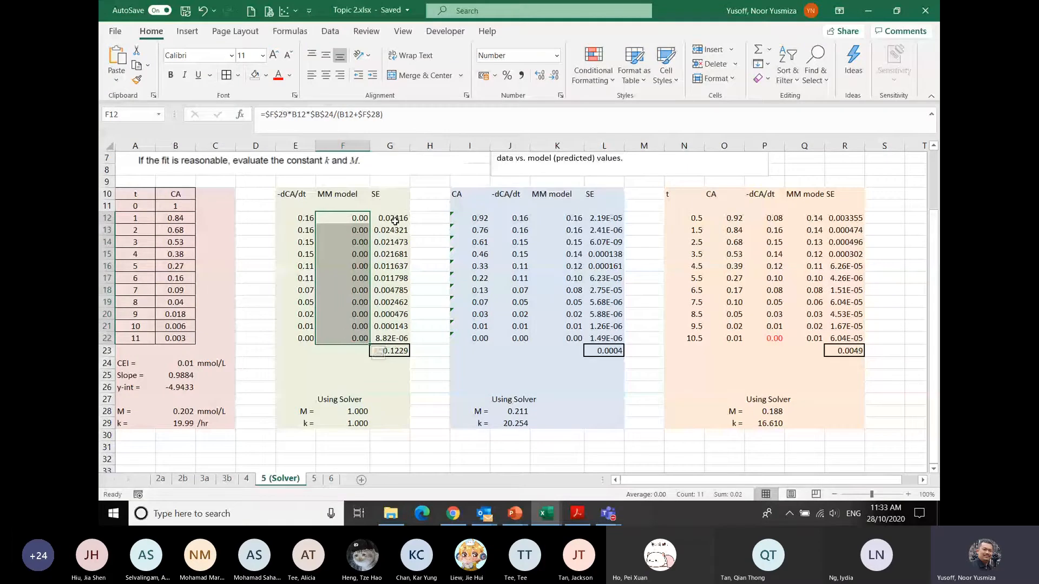
# Step: Label the squared-error sum in G23 by entering "SSE =" in F23 and right-aligning the label
pyautogui.click(392, 351)
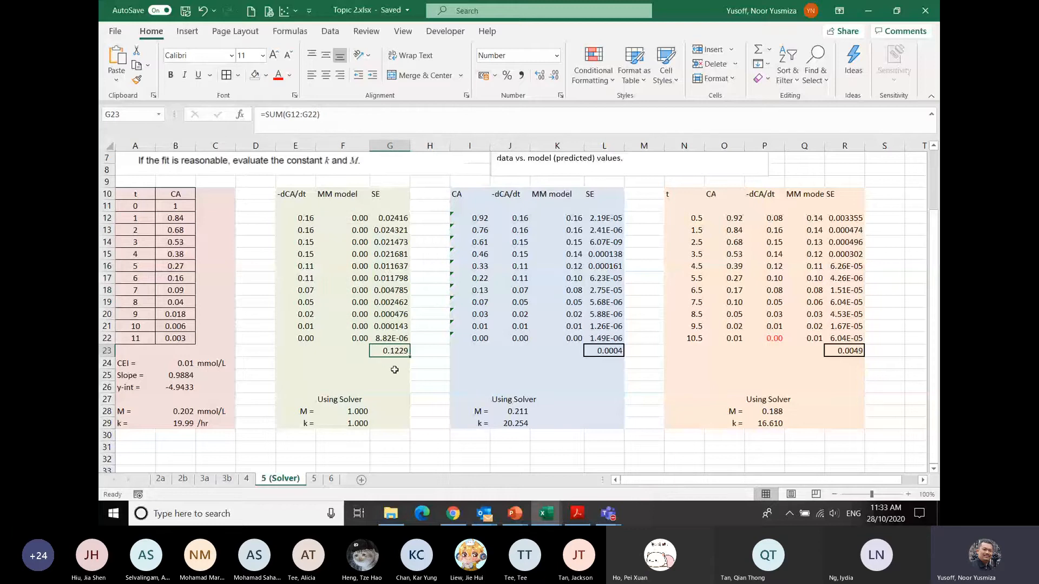
pyautogui.press('Left')
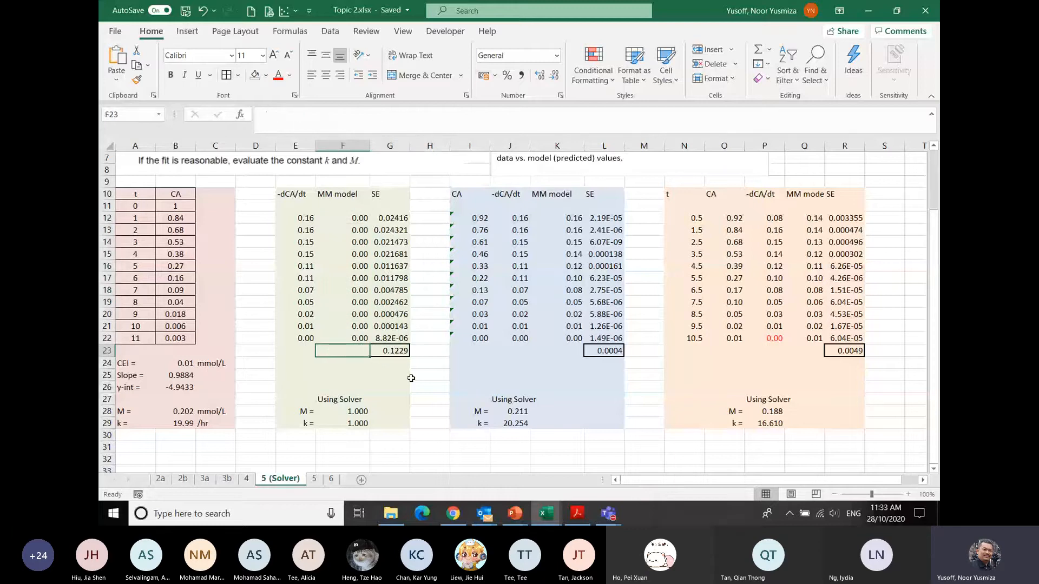
pyautogui.write('SSE')
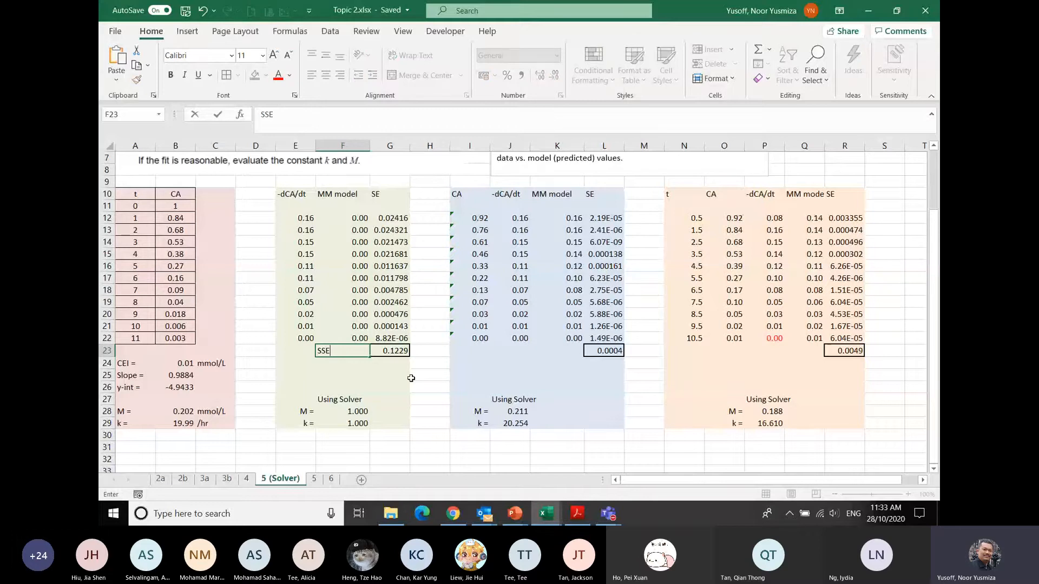
pyautogui.write(' =')
pyautogui.press('Tab')
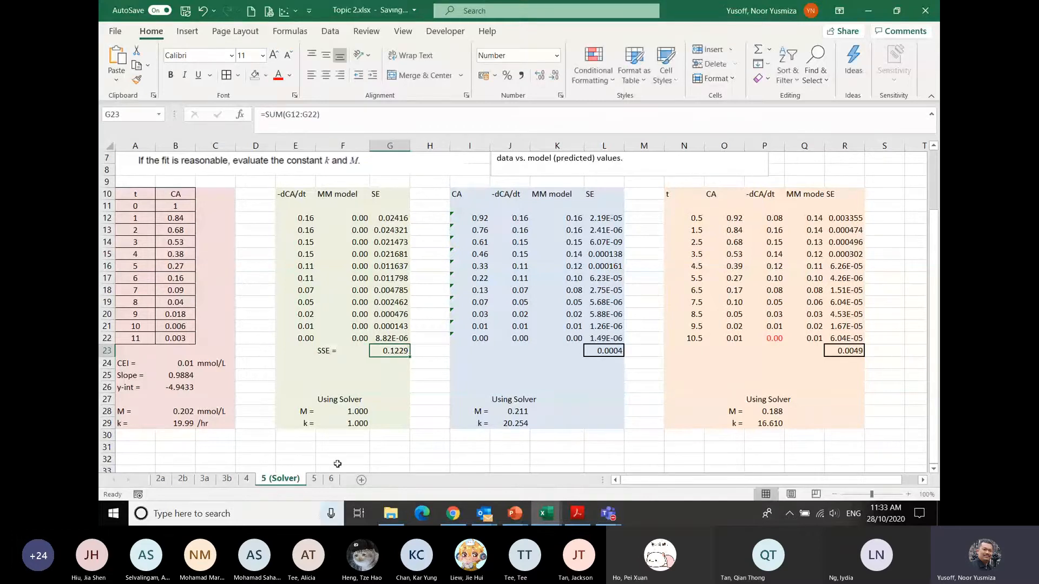
pyautogui.click(323, 353)
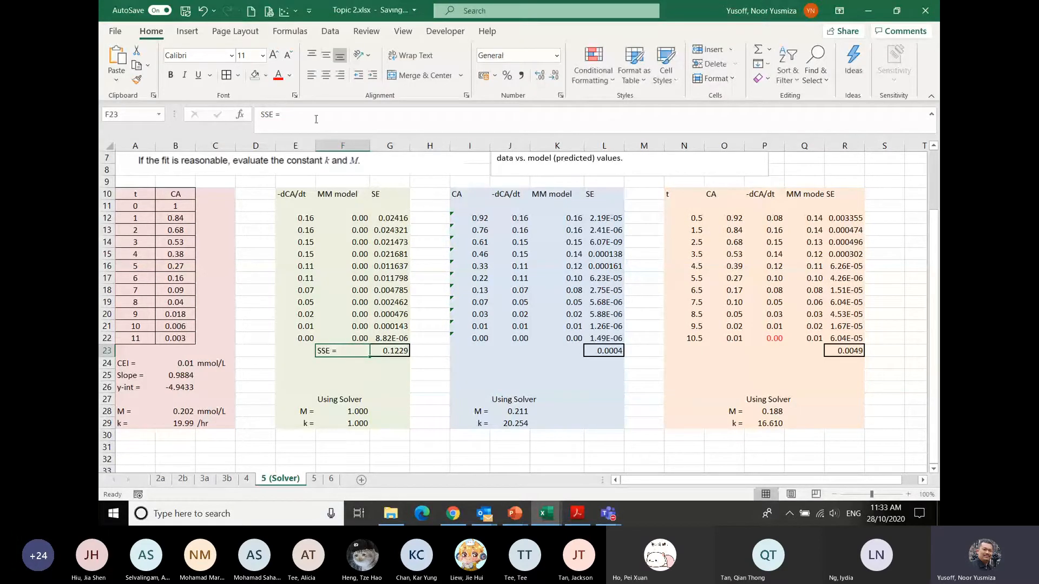
pyautogui.click(340, 75)
pyautogui.click(400, 375)
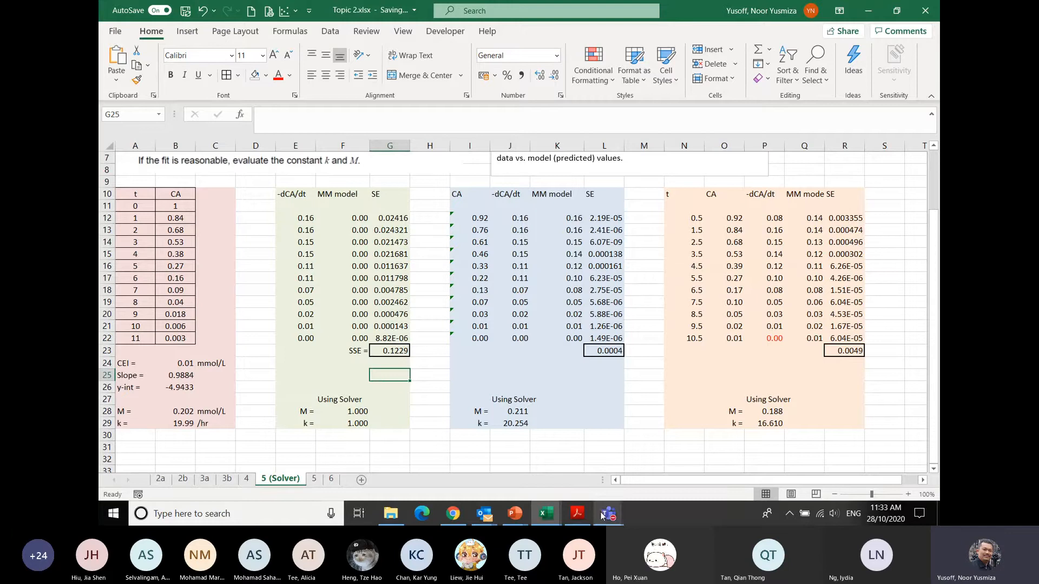
# Step: Check the Teams meeting chat for student answers and return to the Topic 2.xlsx workbook
pyautogui.moveTo(603, 517)
pyautogui.click(679, 460)
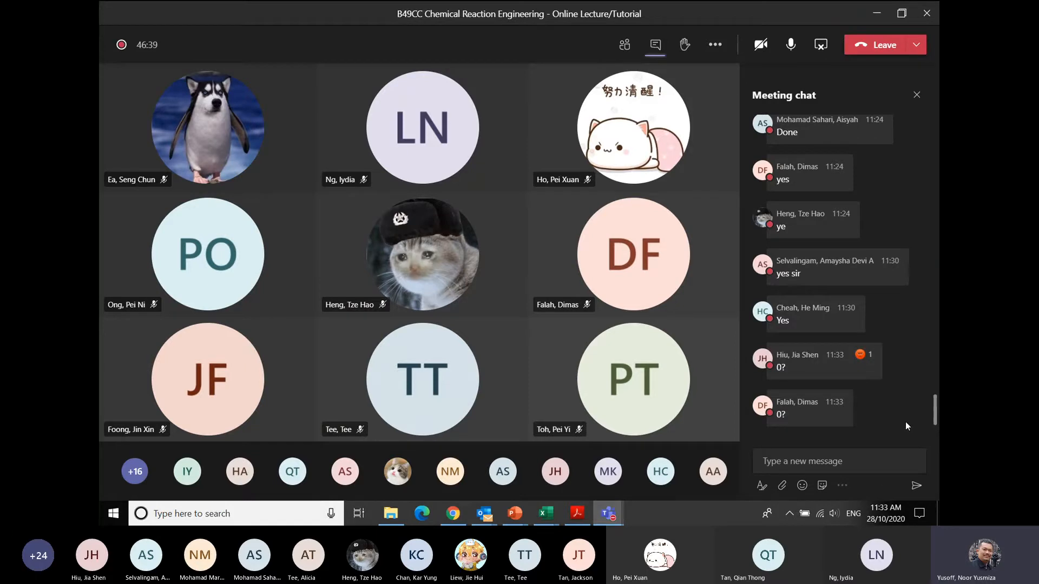
pyautogui.click(546, 513)
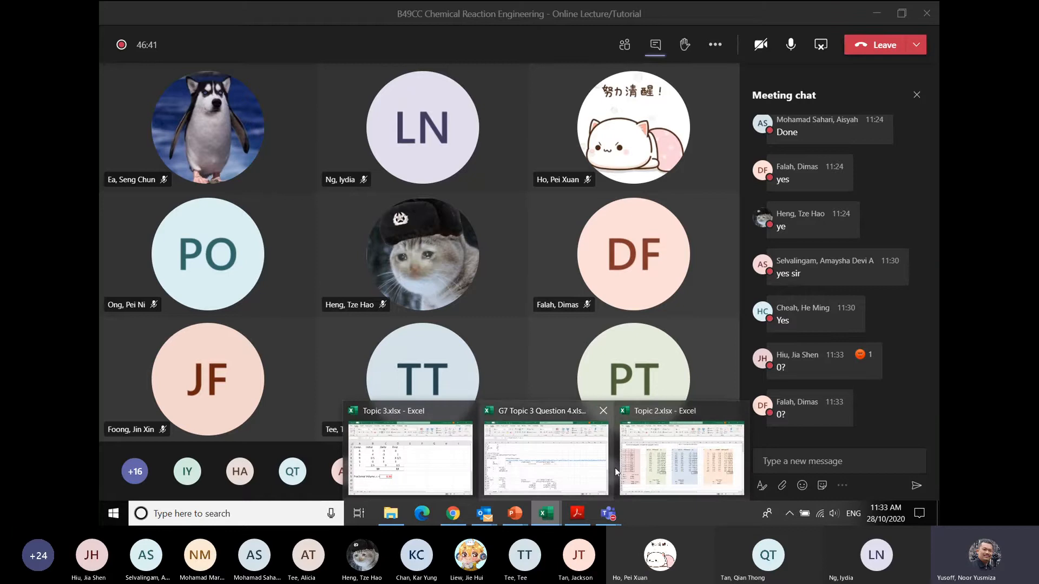
pyautogui.click(639, 462)
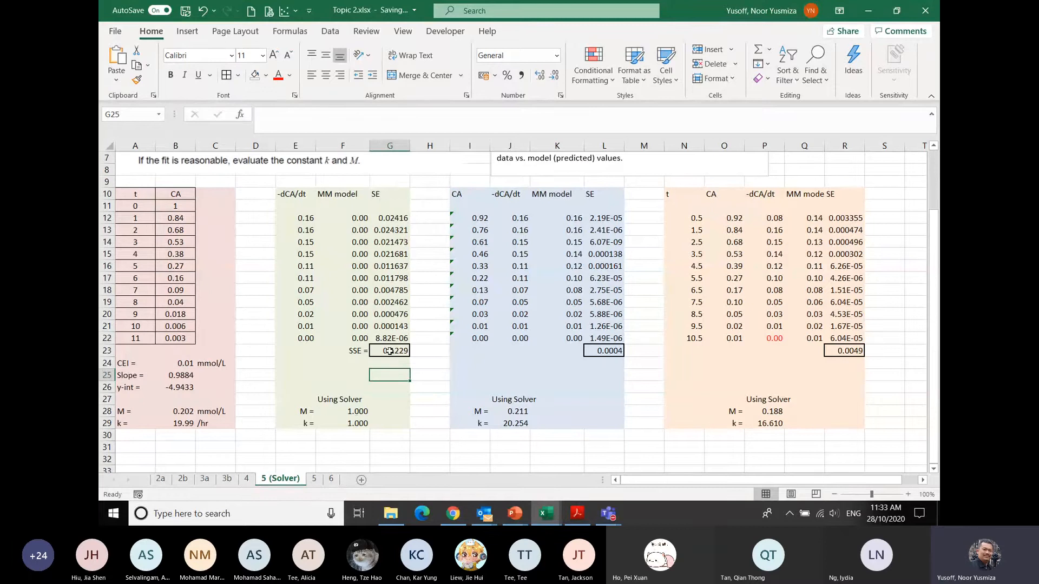
# Step: Try an M value of 10 in F28 to test its effect on the SSE, and undo the change
pyautogui.click(356, 412)
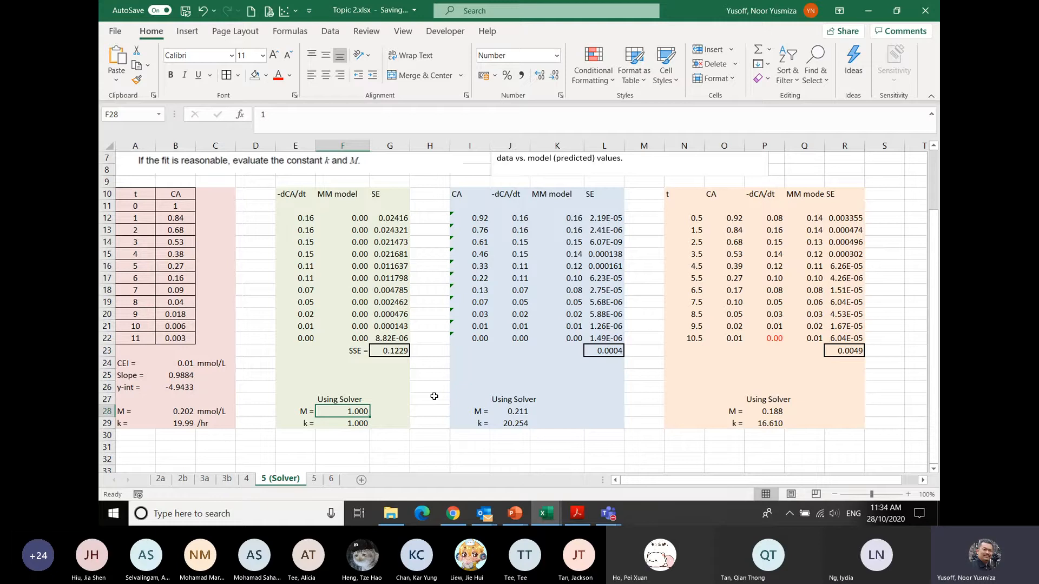
pyautogui.write('10')
pyautogui.press('Return')
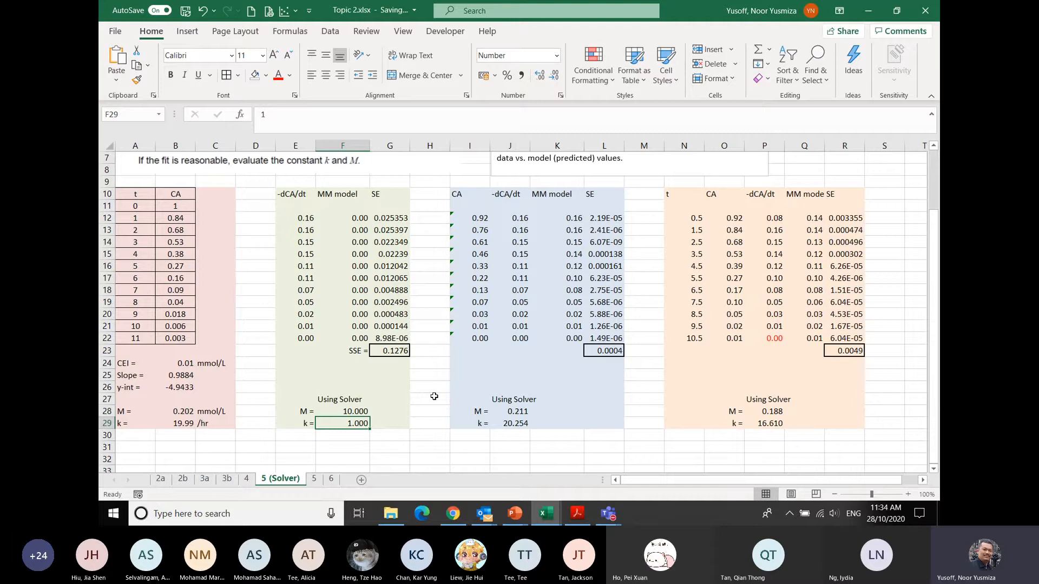
pyautogui.hotkey('ctrl', 'z')
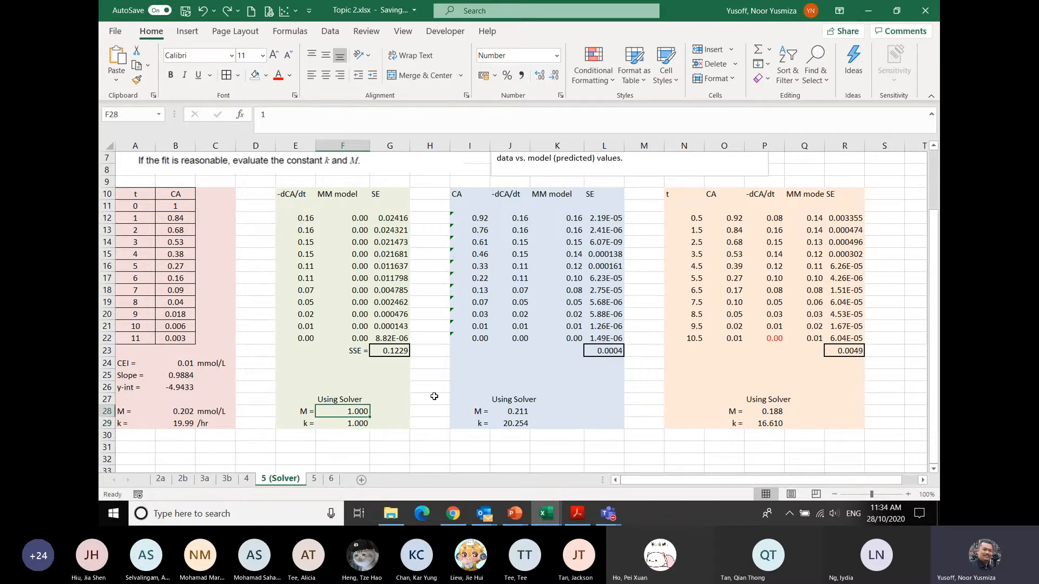
# Step: Try a k value of 10 in F29 and raise it to 20, keeping M in F28 as it is
pyautogui.press('Down')
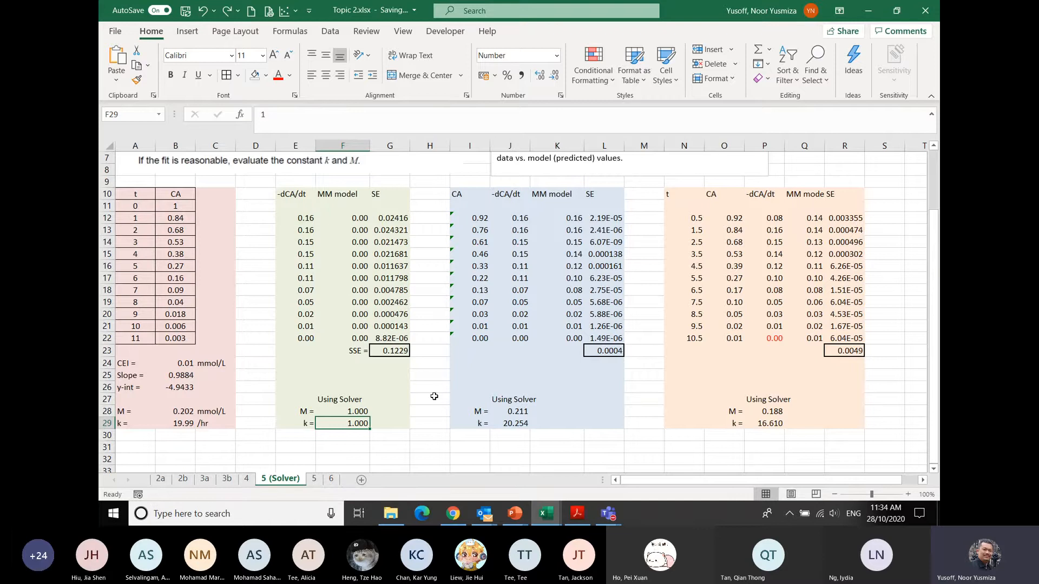
pyautogui.write('10')
pyautogui.press('Return')
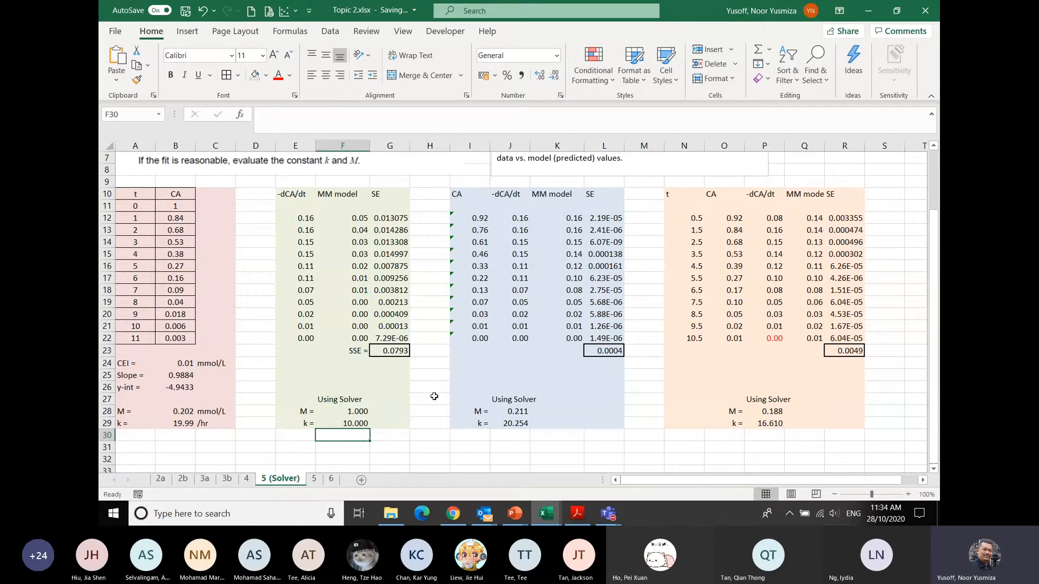
pyautogui.press('Up')
pyautogui.write('20')
pyautogui.press('Return')
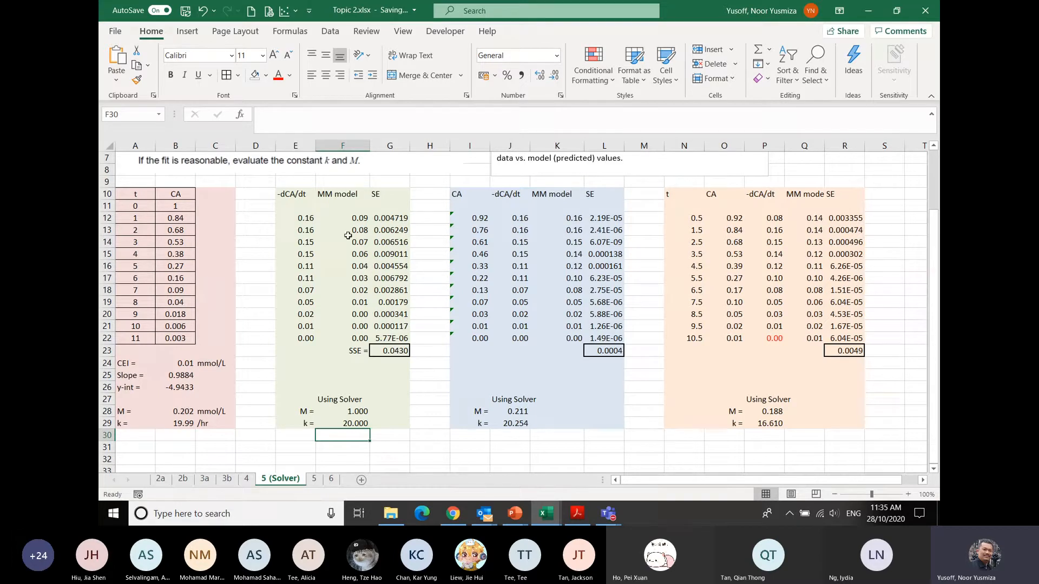
# Step: Switch to the Teams meeting chat and answer the student's question with the message "SE=squared error"
pyautogui.click(295, 217)
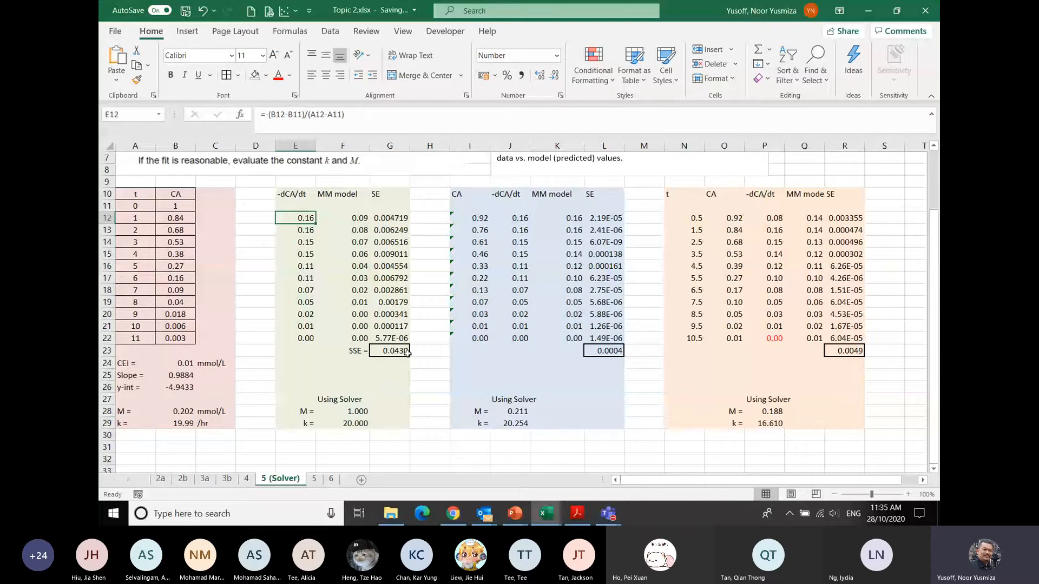
pyautogui.click(607, 512)
pyautogui.click(638, 469)
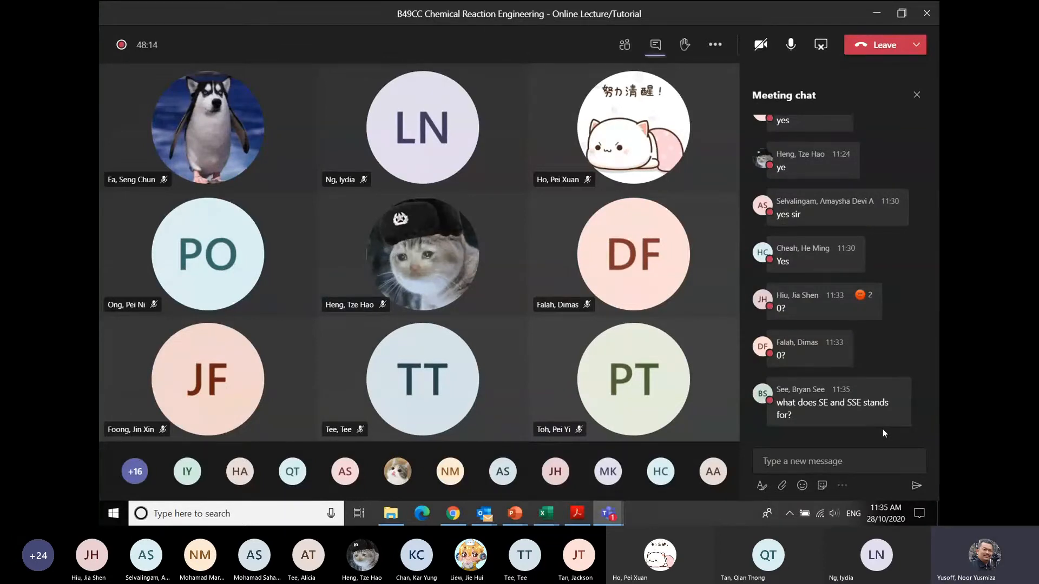
pyautogui.click(813, 464)
pyautogui.write('SE=sqaure')
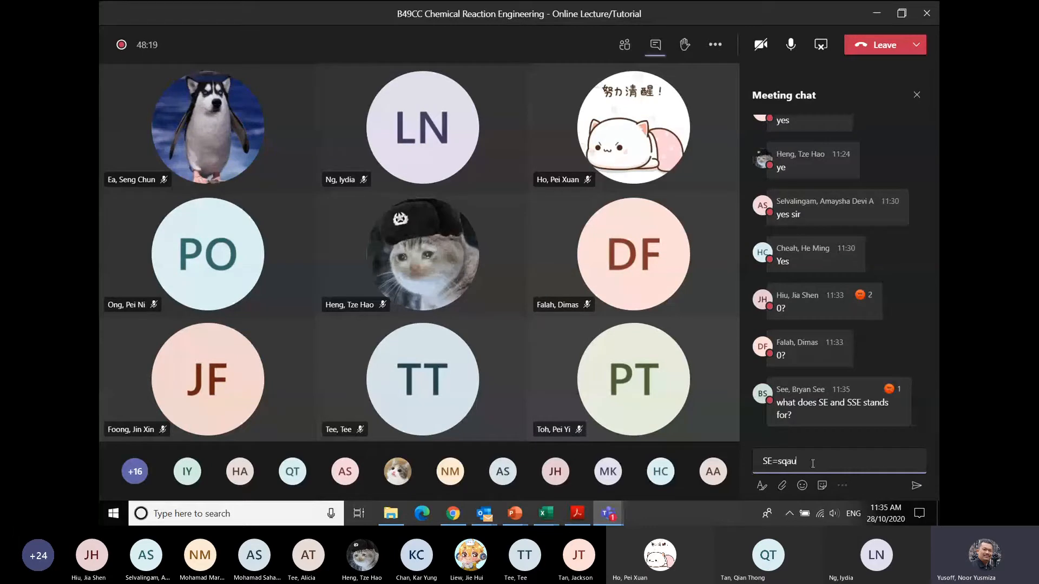
pyautogui.press('BackSpace')
pyautogui.press('BackSpace')
pyautogui.press('BackSpace')
pyautogui.press('BackSpace')
pyautogui.write('ua')
pyautogui.press('BackSpace')
pyautogui.press('BackSpace')
pyautogui.write('uared erro')
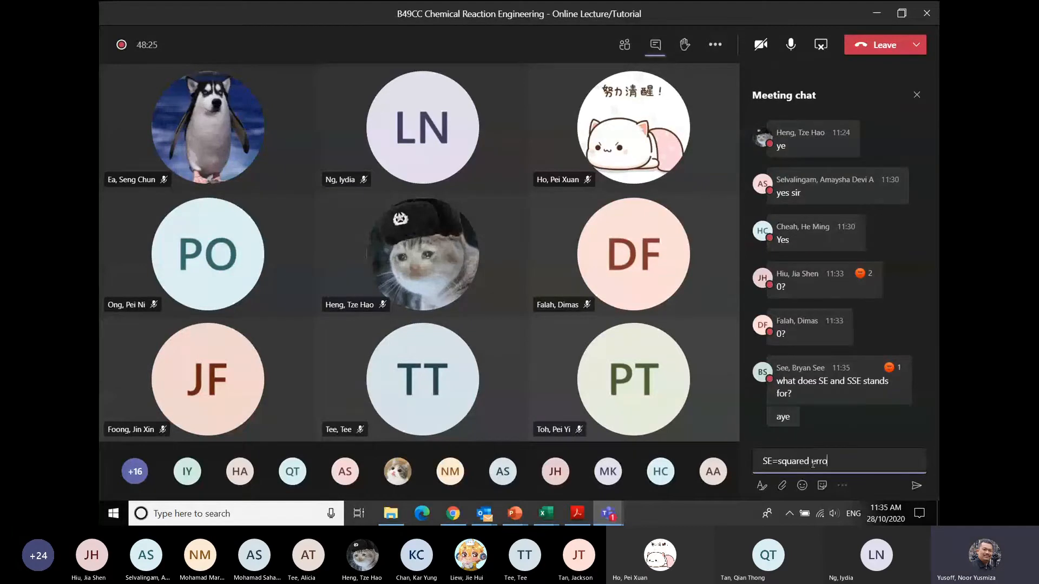
pyautogui.write('r')
pyautogui.press('Return')
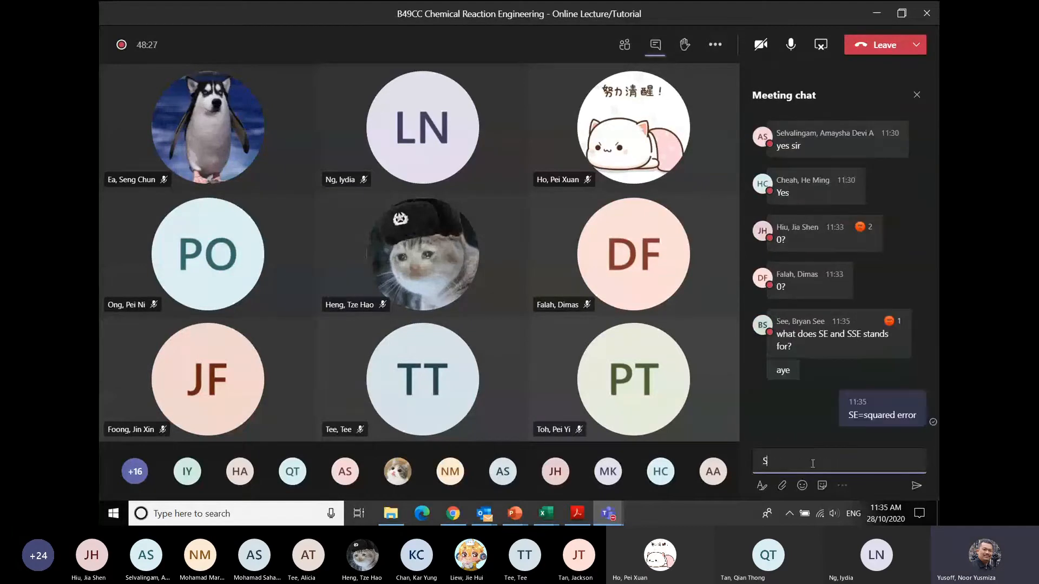
# Step: Send the second chat reply "SSE = sum SE" and return to the Topic 2.xlsx workbook
pyautogui.write('SSE = sum SE')
pyautogui.press('Return')
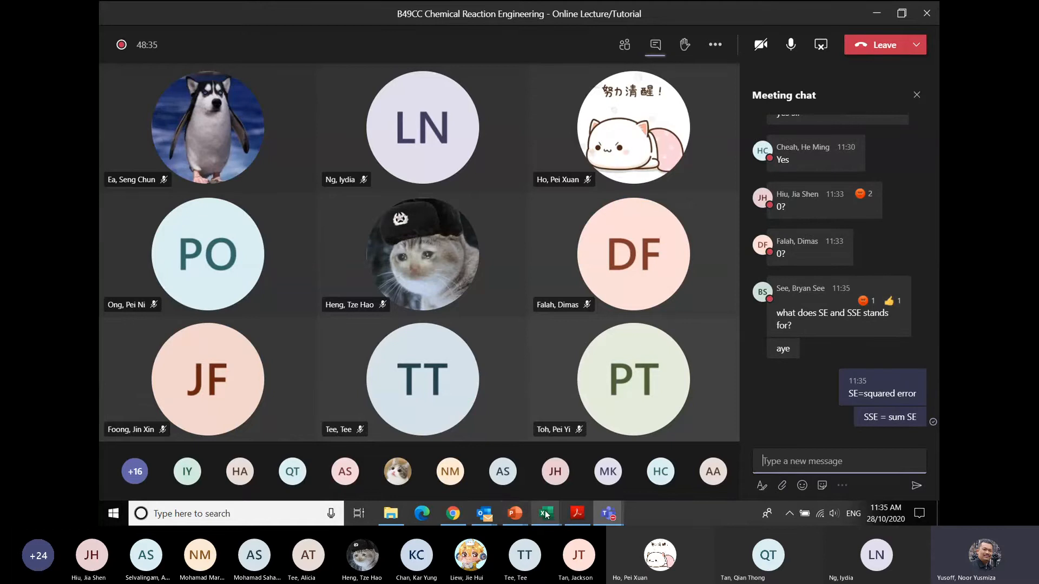
pyautogui.moveTo(547, 515)
pyautogui.click(682, 452)
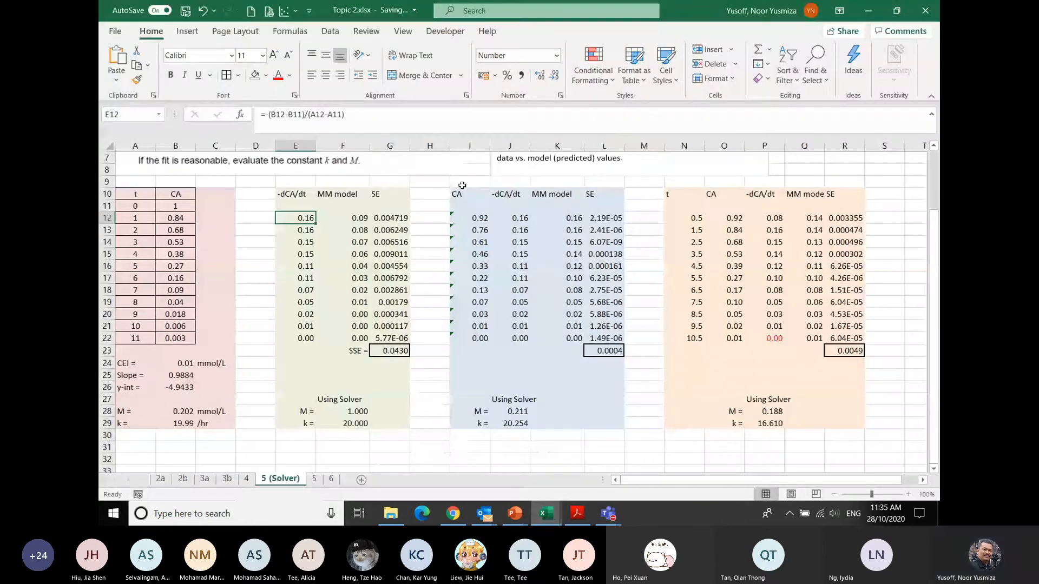
# Step: Examine the squared-error formula in G12 and compare the -dCA/dt formula in E12 with the MM model formula in F12
pyautogui.click(384, 217)
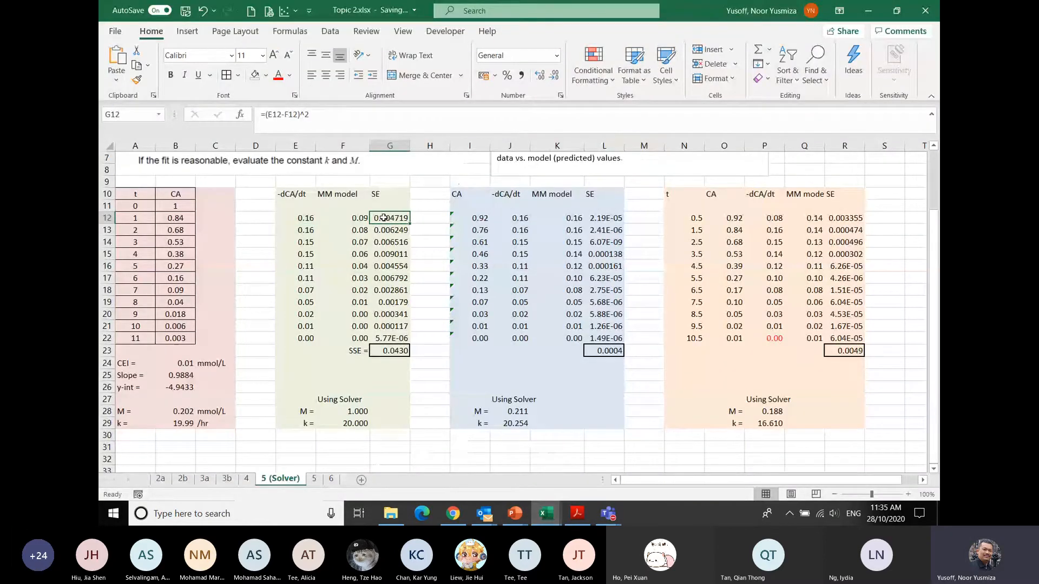
pyautogui.click(298, 218)
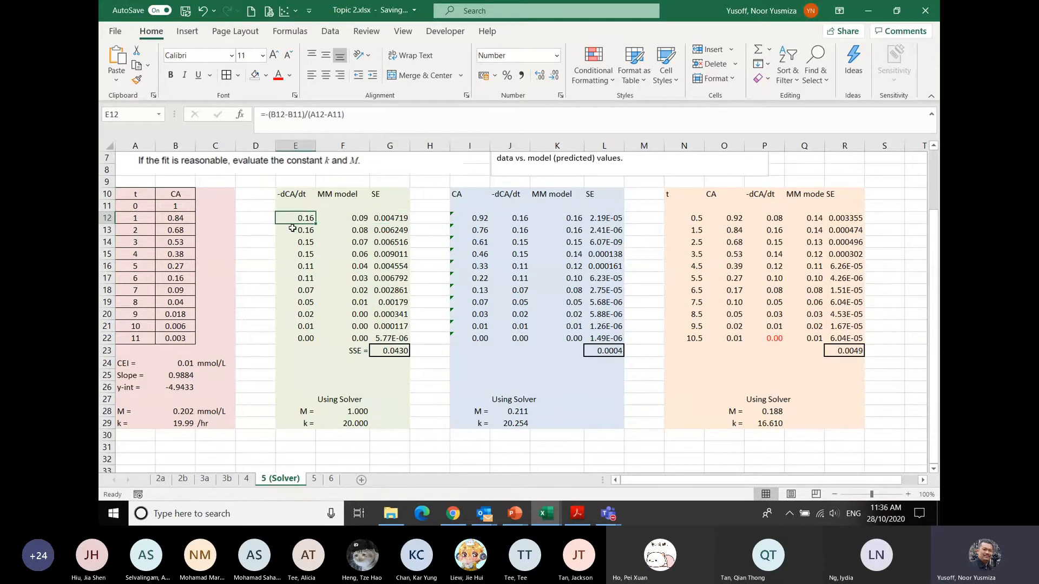
pyautogui.click(345, 218)
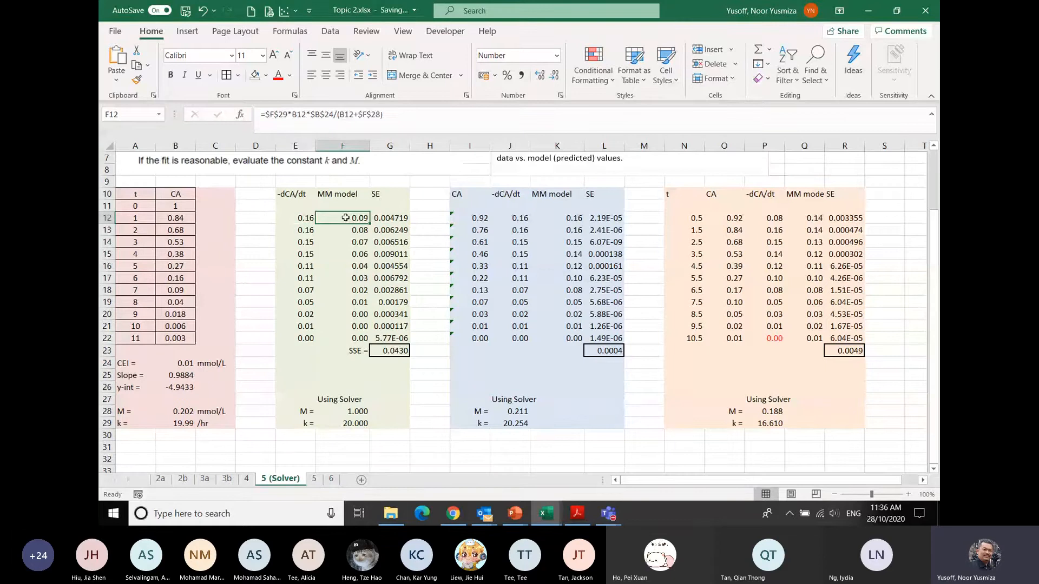
pyautogui.click(298, 219)
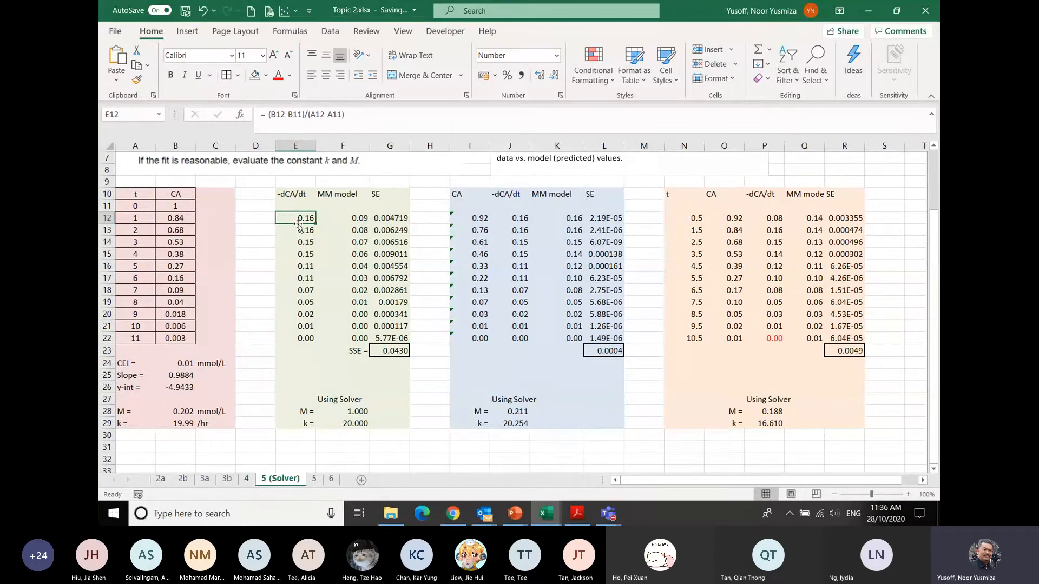
pyautogui.click(345, 221)
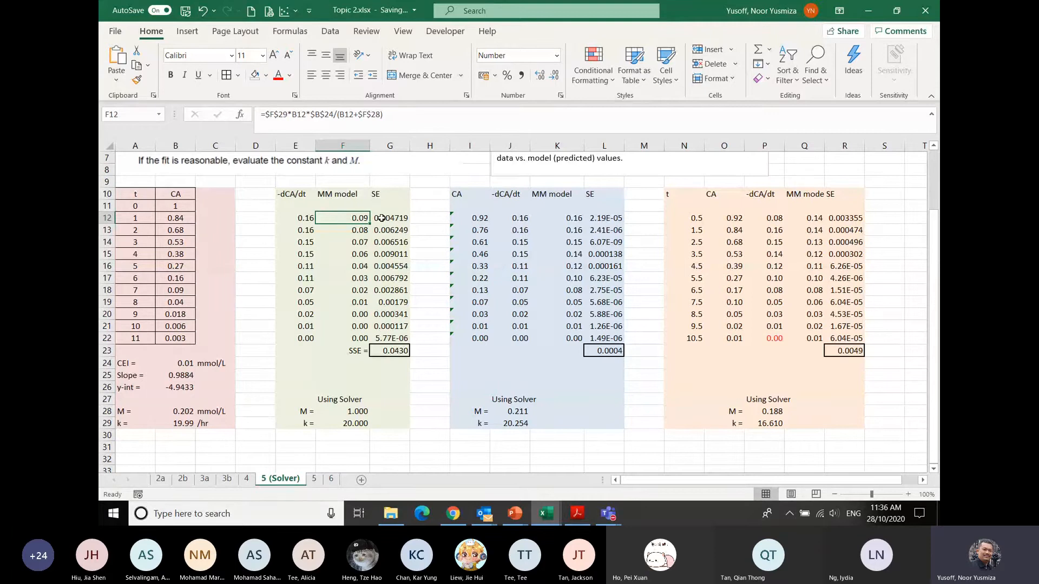
# Step: Review the SE values in G12:G22 and the SUM formula in G23 that adds them, leaving the formula unedited
pyautogui.moveTo(394, 218); pyautogui.dragTo(390, 338)
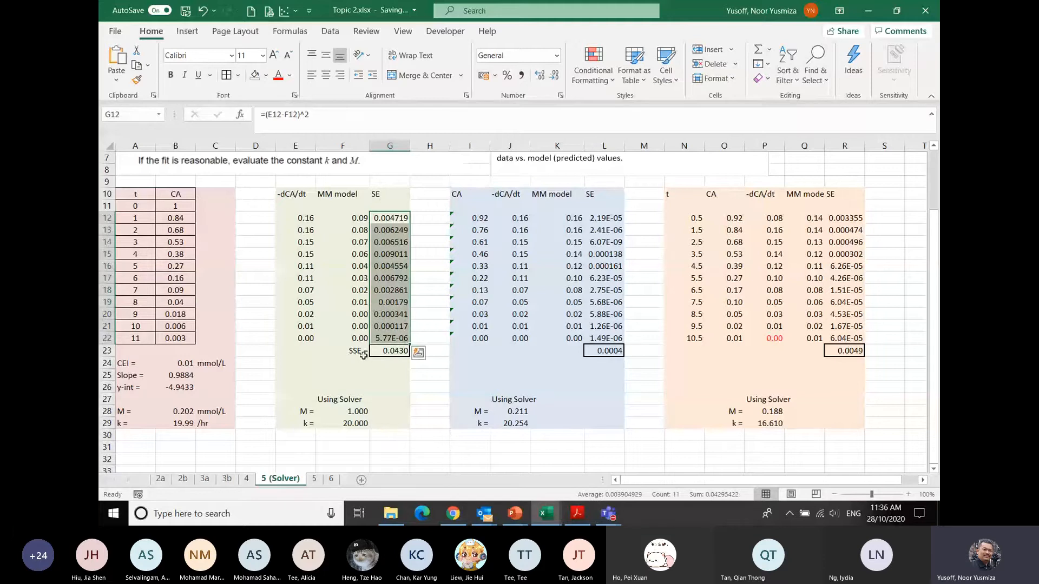
pyautogui.click(392, 355)
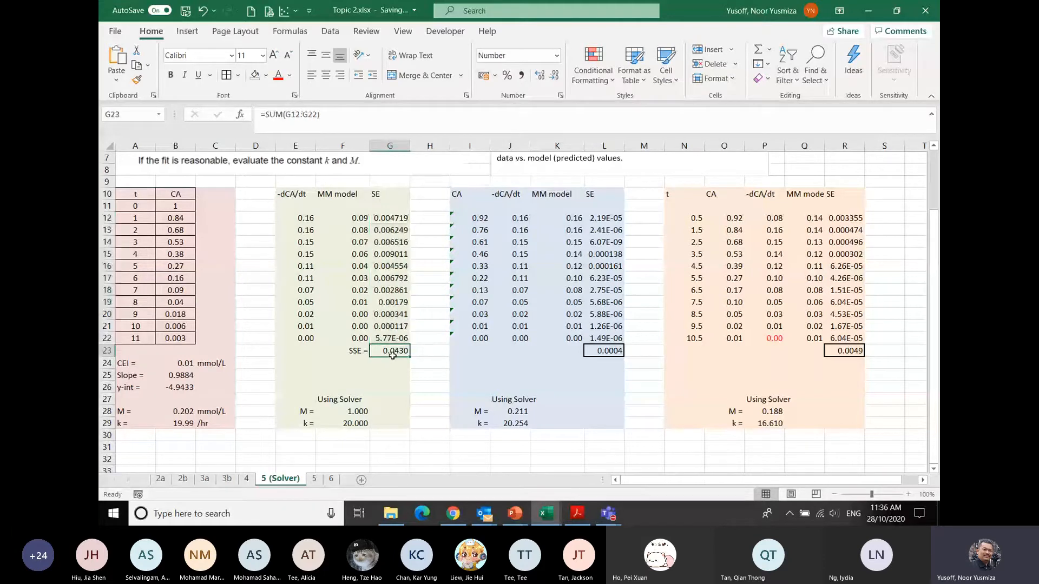
pyautogui.click(304, 116)
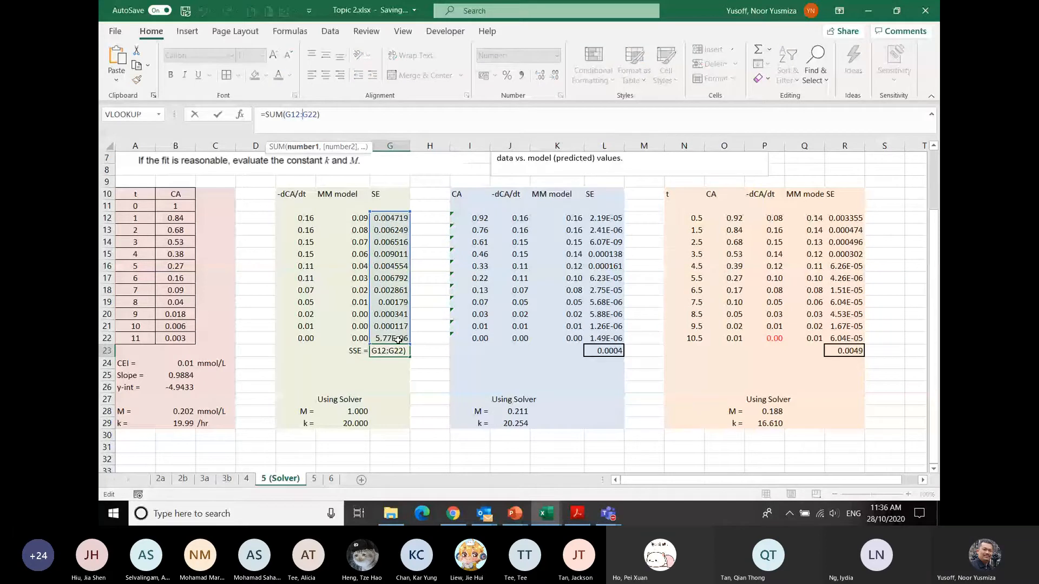
pyautogui.hotkey('ctrl', 'Return')
# Step: Check the Teams meeting chat for further replies about SE and SSE, and return to the Topic 2.xlsx workbook
pyautogui.click(608, 513)
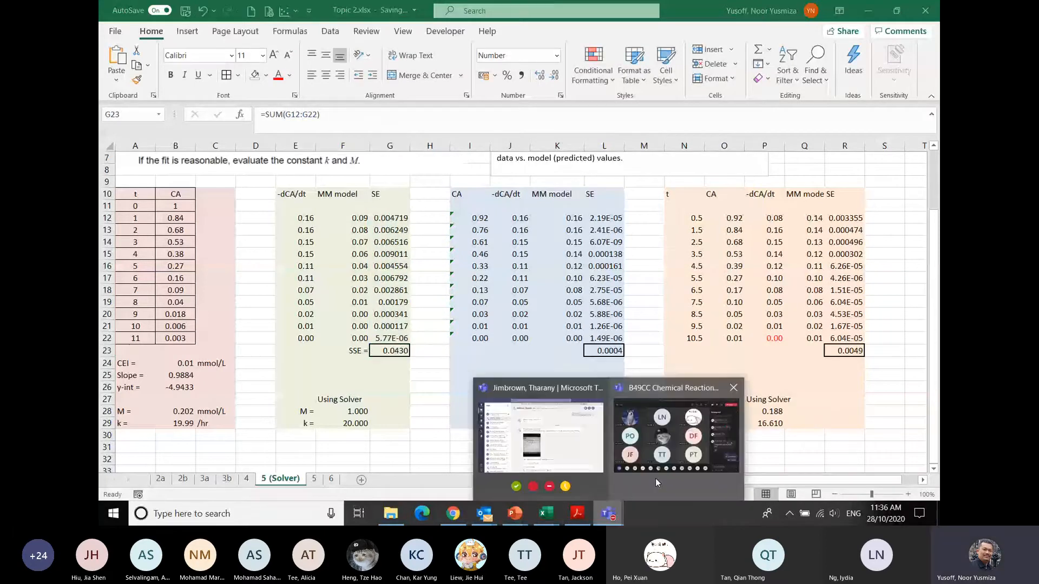
pyautogui.click(655, 479)
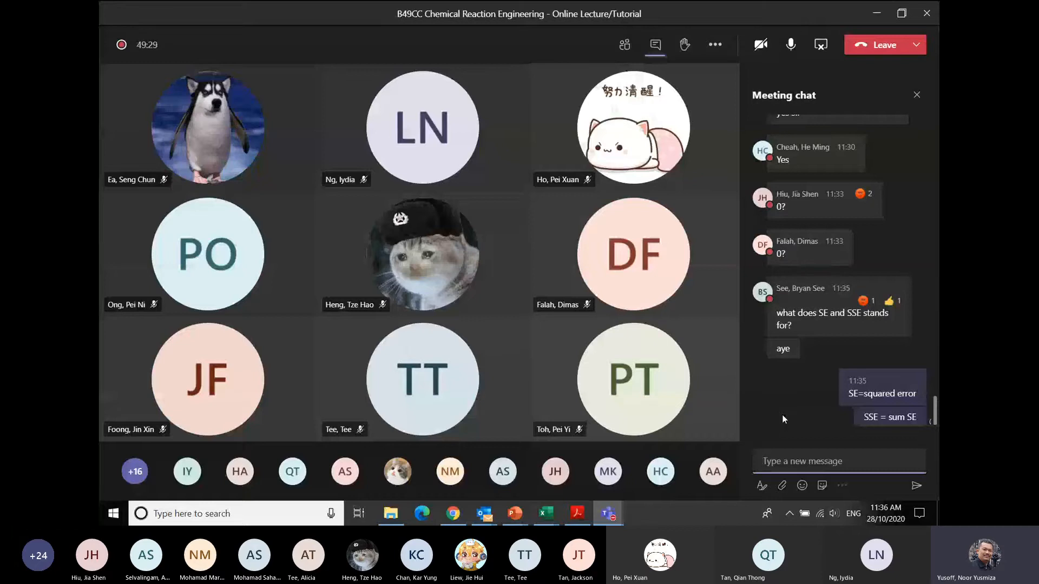
pyautogui.click(544, 513)
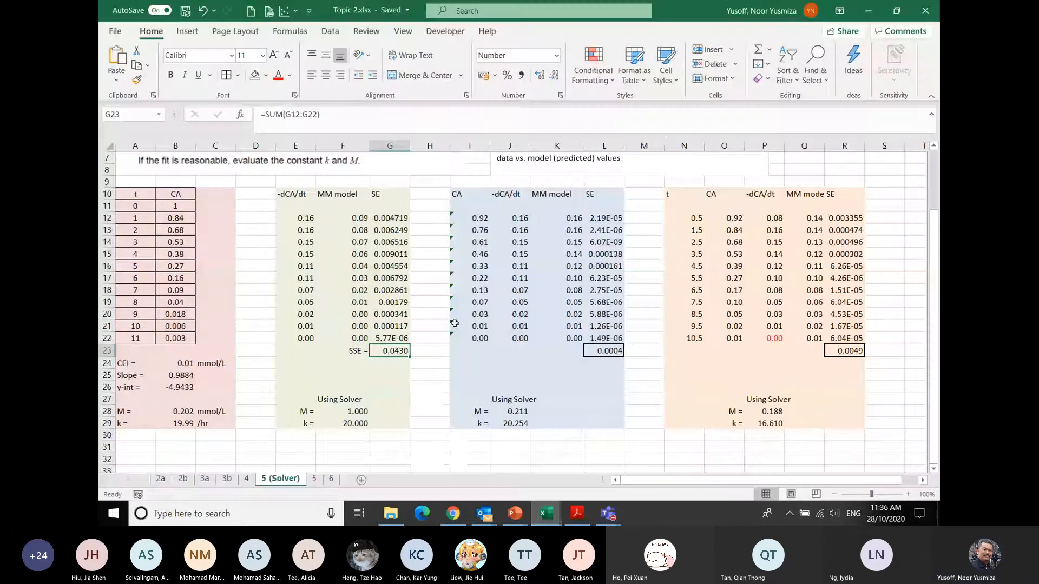
# Step: Display the -dCA/dt and MM model values in E12:F22 with three decimal places and check the model formula in F12
pyautogui.click(659, 465)
pyautogui.moveTo(307, 220); pyautogui.dragTo(332, 337)
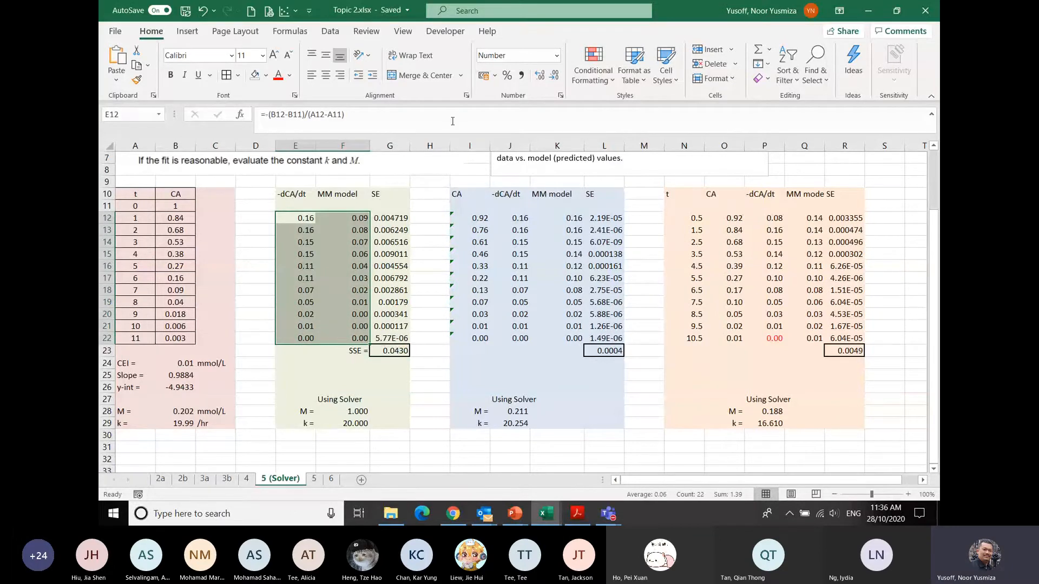
pyautogui.click(539, 76)
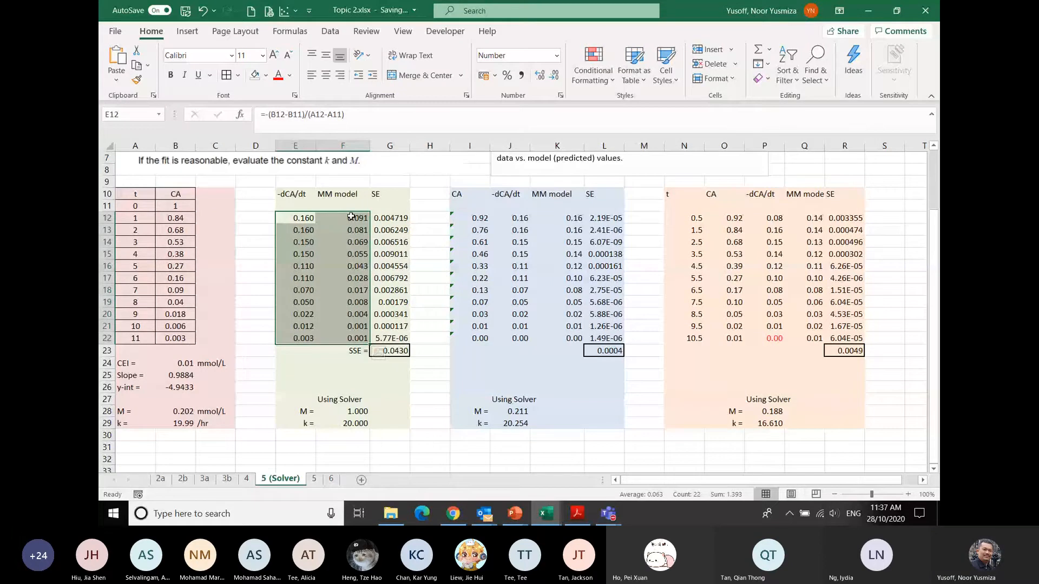
pyautogui.click(352, 216)
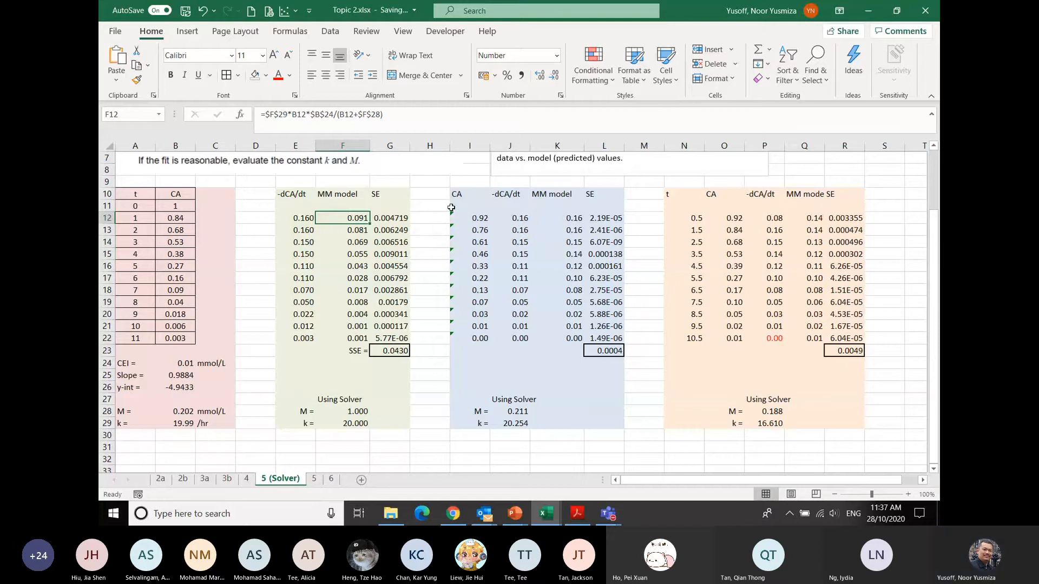
pyautogui.scroll(1, 451, 207)
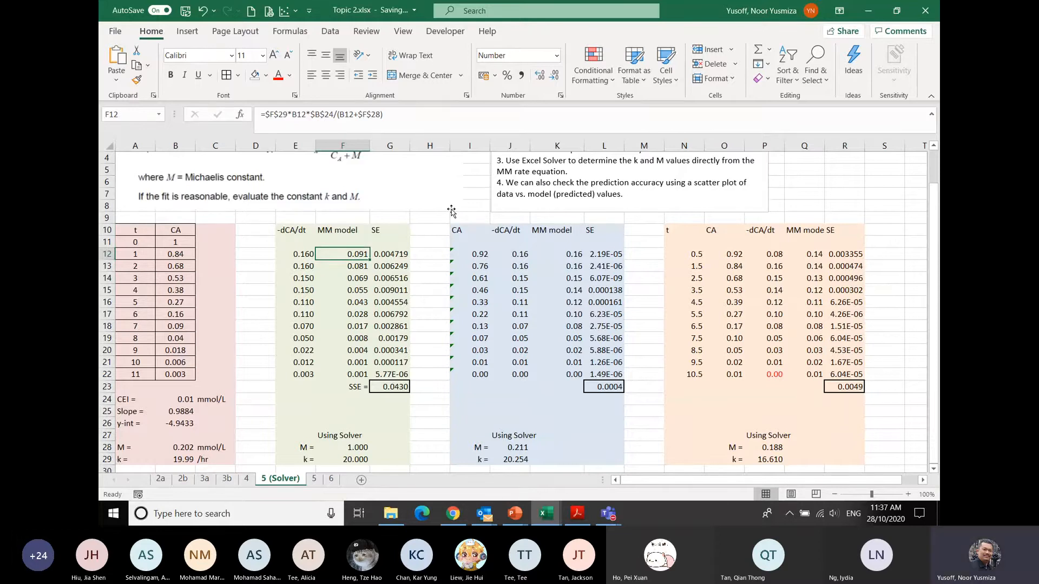
pyautogui.scroll(-1, 451, 210)
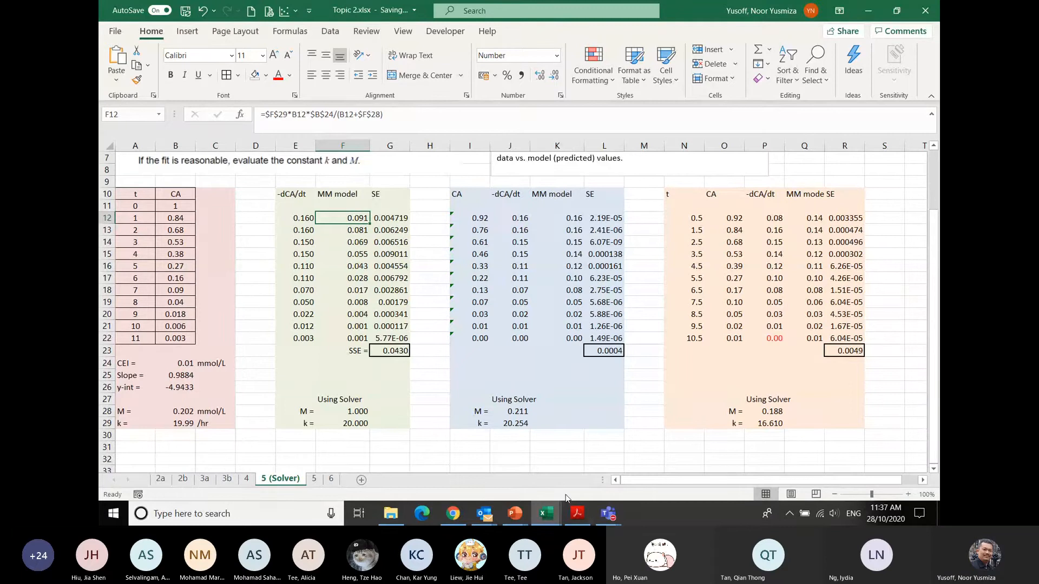
# Step: Read the newest replies in the Teams meeting chat and switch back to the Topic 2.xlsx workbook
pyautogui.click(608, 513)
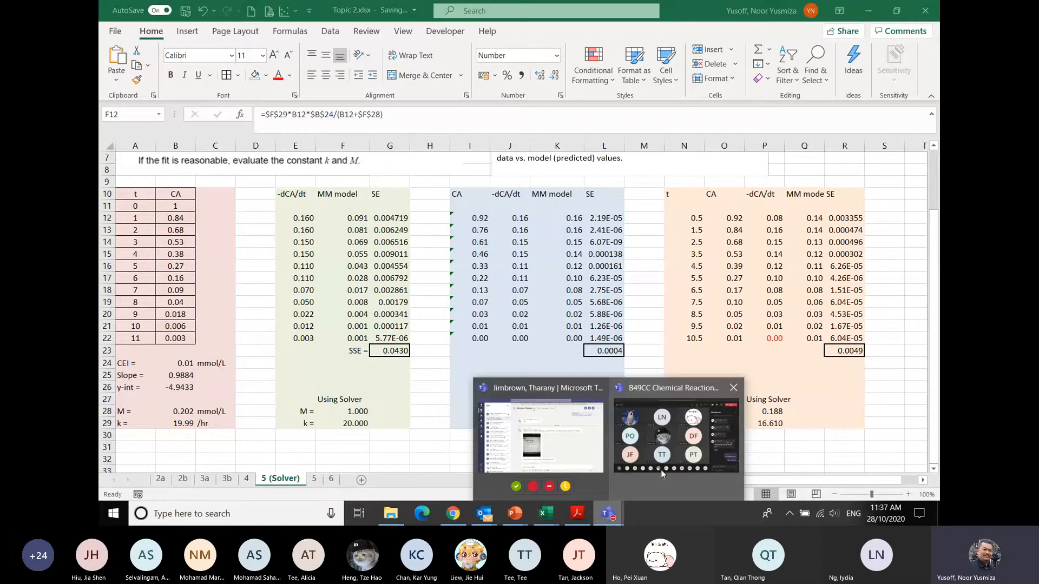
pyautogui.click(661, 469)
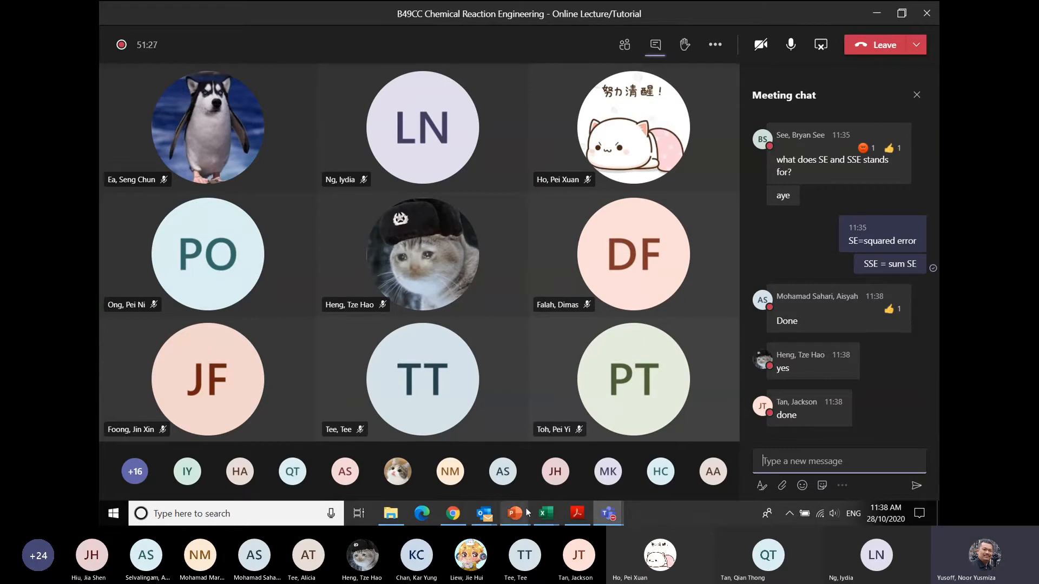
pyautogui.moveTo(544, 515)
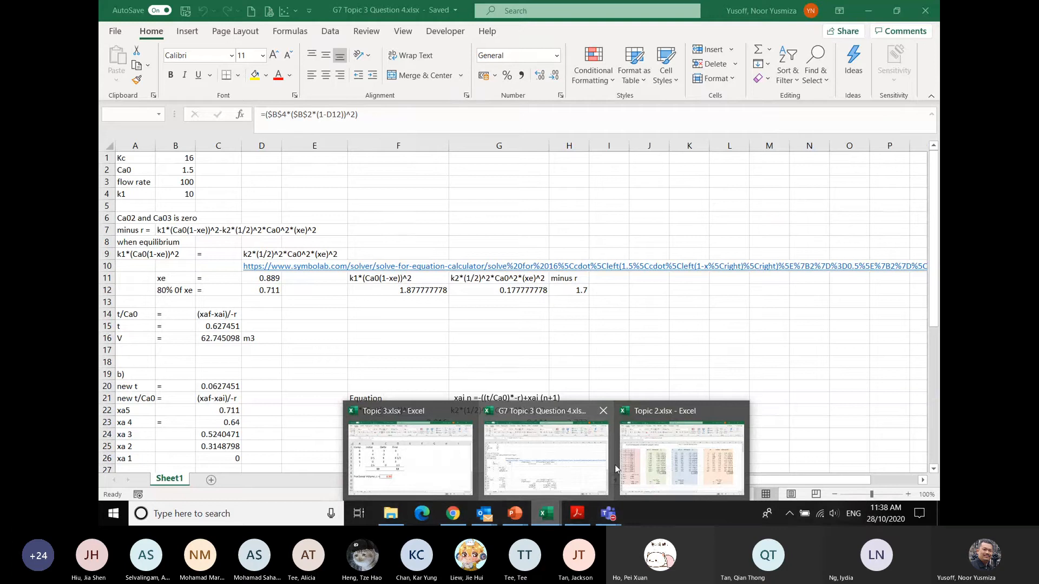
pyautogui.click(649, 466)
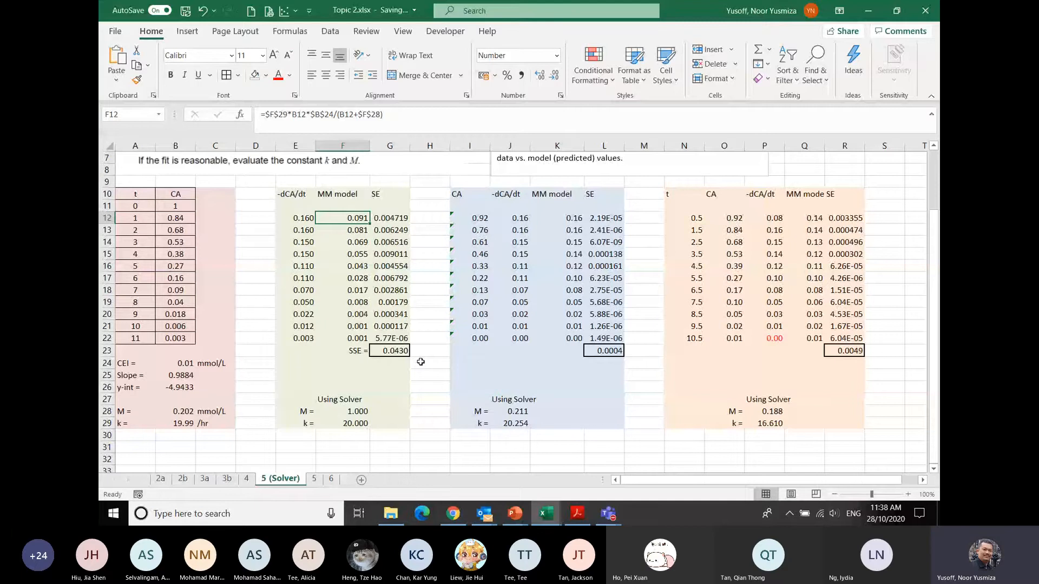
# Step: Open Solver for the green table's SSE and set the optimisation target to Value Of 0
pyautogui.click(405, 353)
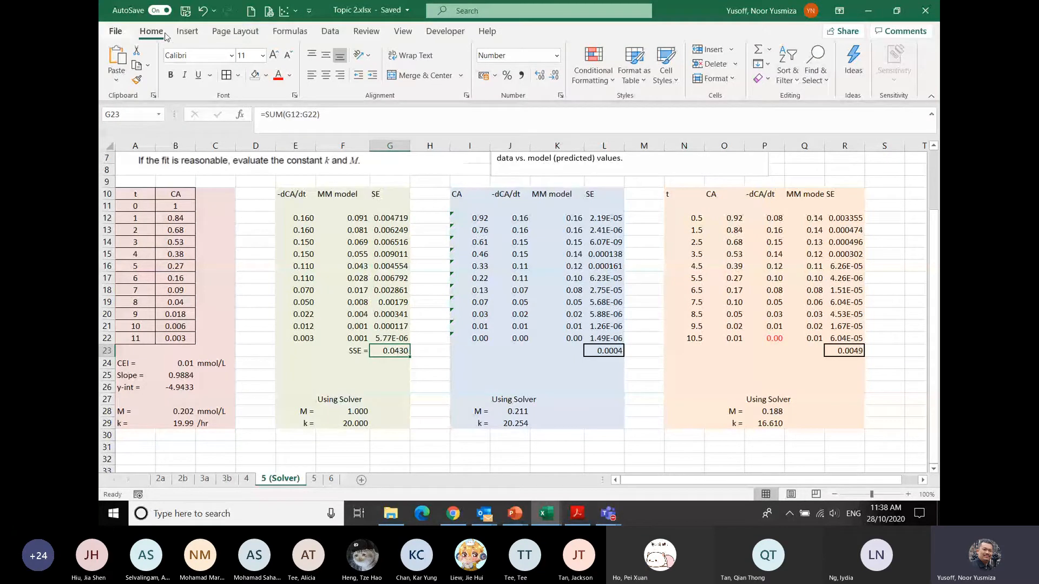
pyautogui.click(329, 32)
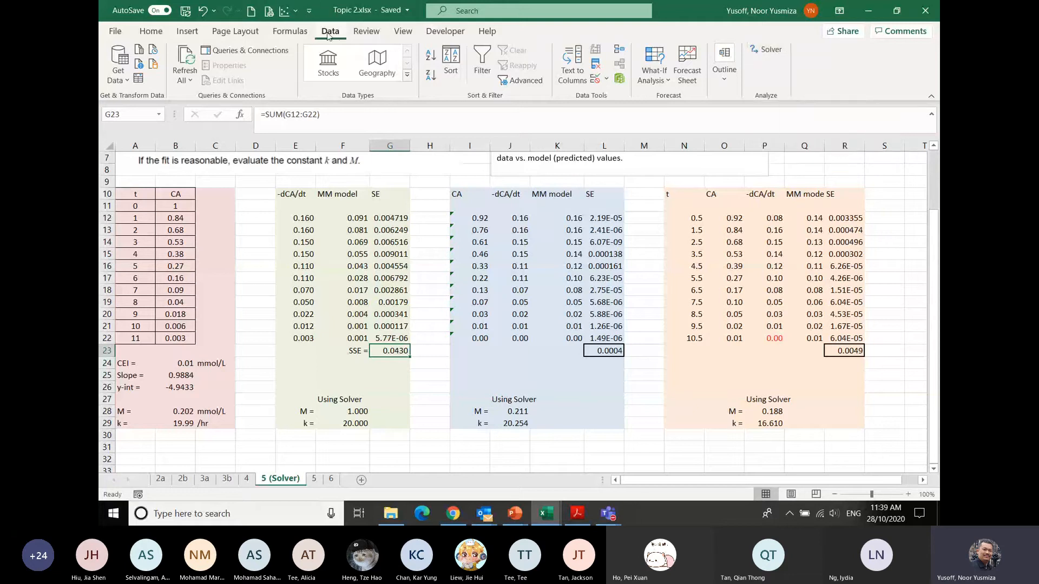
pyautogui.click(771, 53)
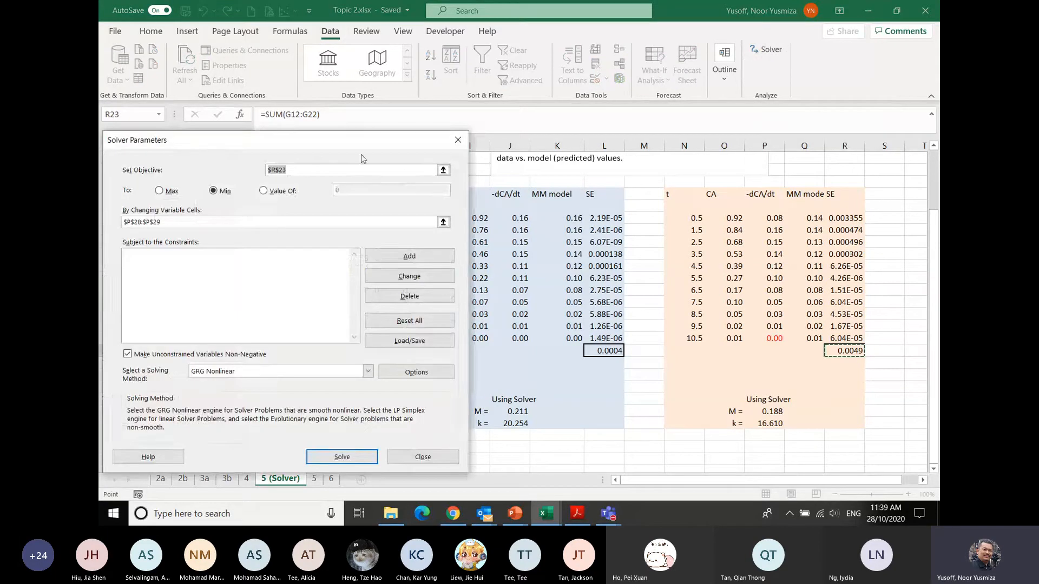
pyautogui.moveTo(312, 150); pyautogui.dragTo(377, 114)
pyautogui.moveTo(381, 89); pyautogui.dragTo(384, 80)
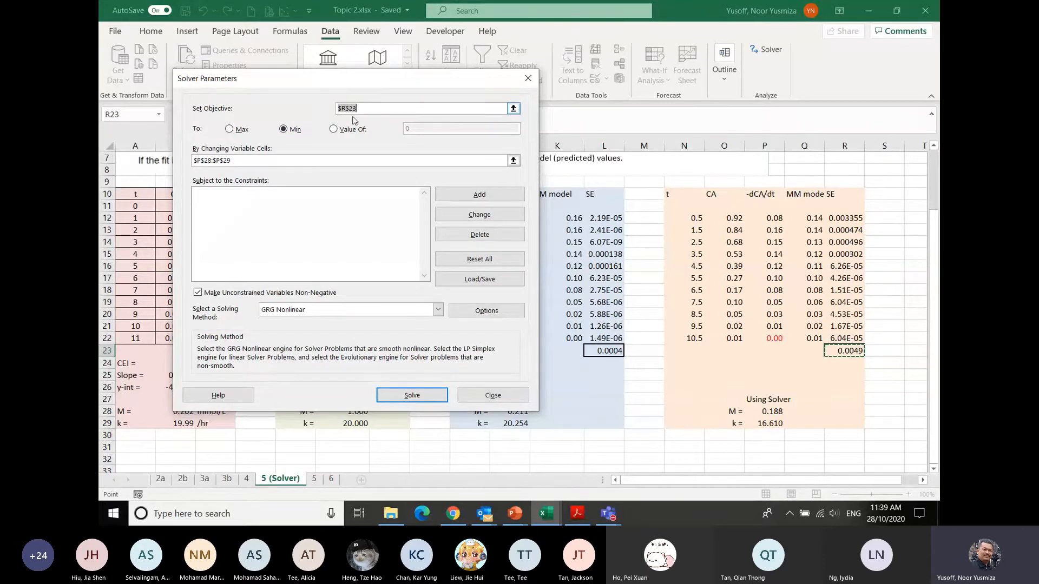
pyautogui.click(232, 131)
pyautogui.click(283, 130)
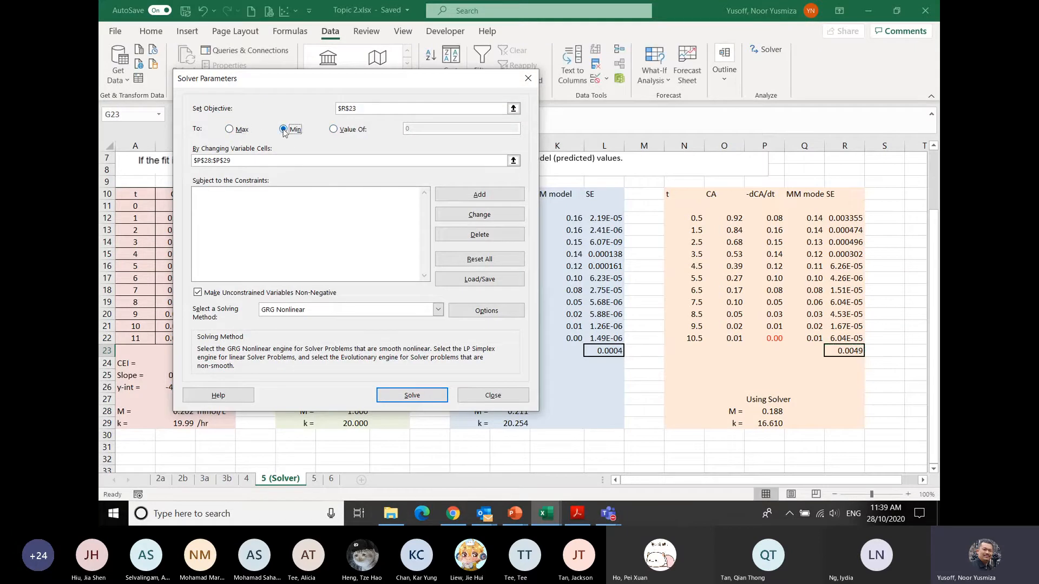
pyautogui.click(334, 130)
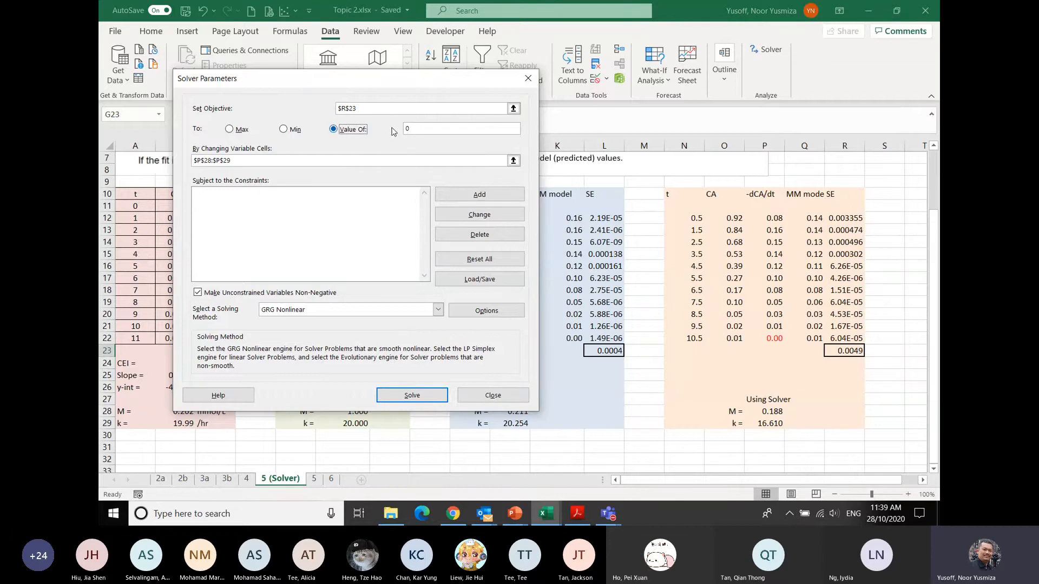
# Step: Set the Solver objective to the green table's SSE cell, $G$23
pyautogui.moveTo(349, 85); pyautogui.dragTo(629, 83)
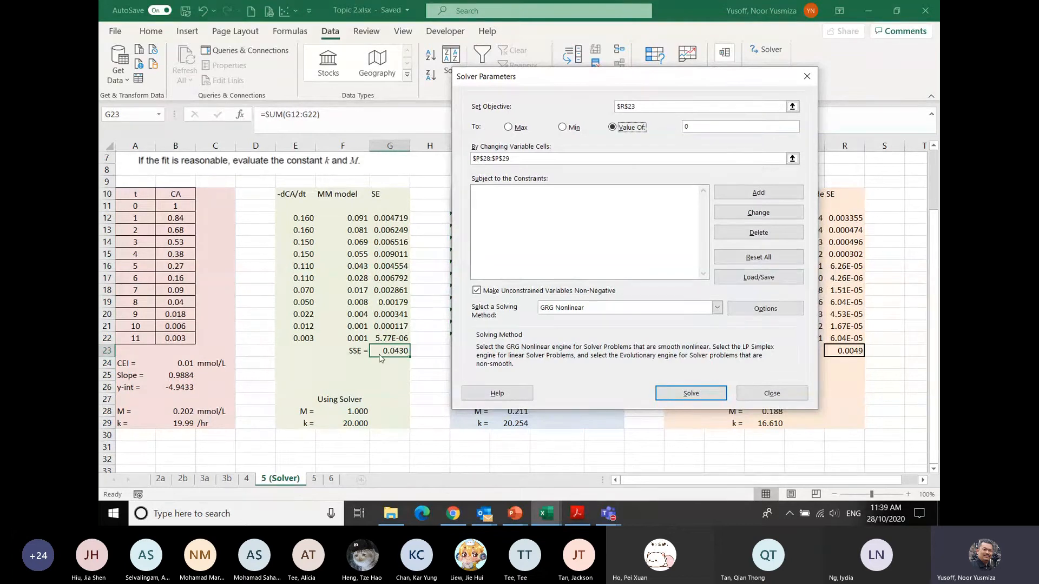
pyautogui.click(793, 107)
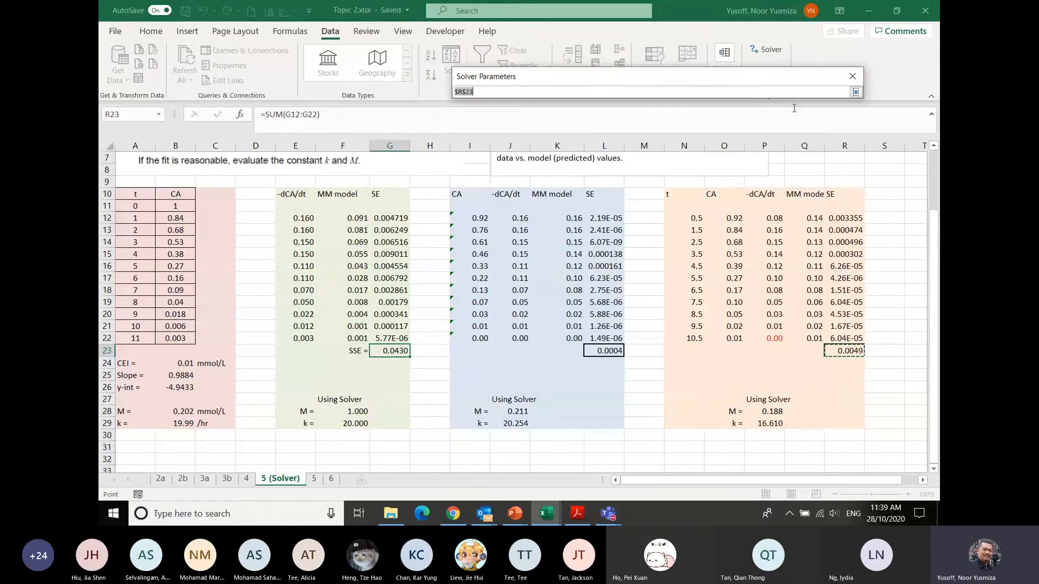
pyautogui.click(389, 351)
pyautogui.press('Return')
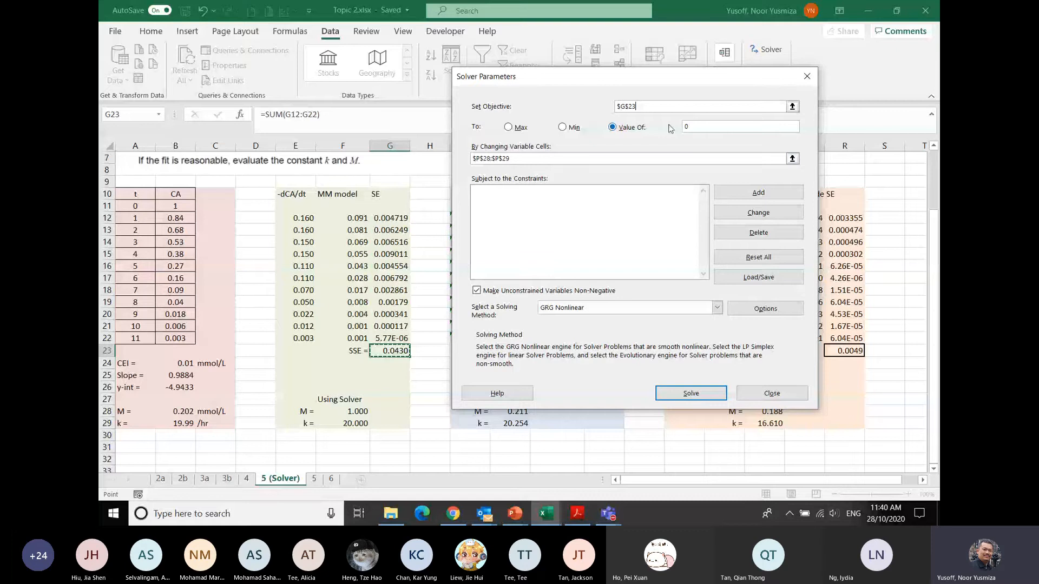
pyautogui.click(687, 126)
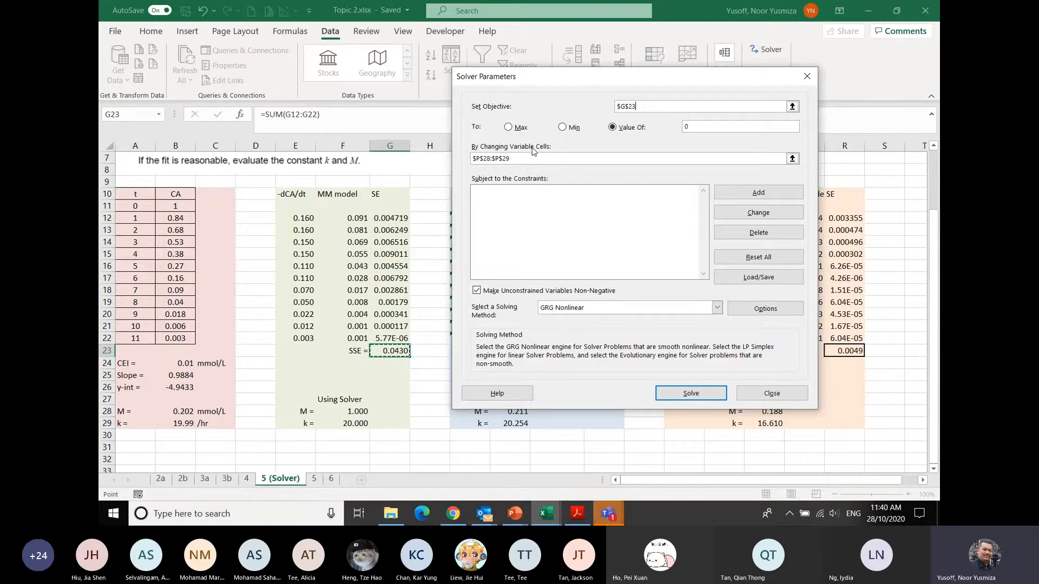
# Step: Set Solver's changing variable cells to the M and k guesses in $F$28:$F$29
pyautogui.click(793, 158)
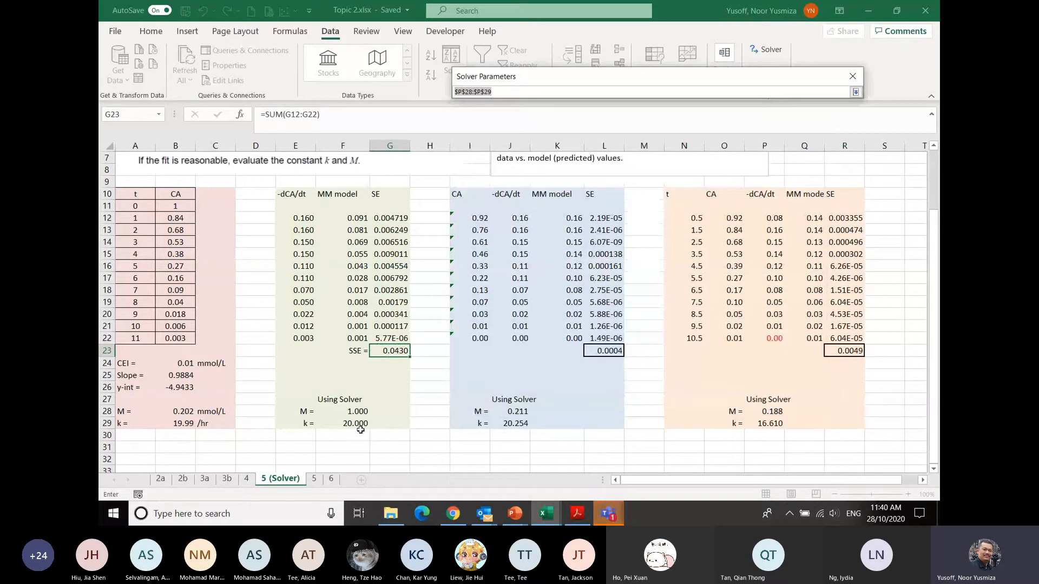
pyautogui.moveTo(355, 411); pyautogui.dragTo(355, 423)
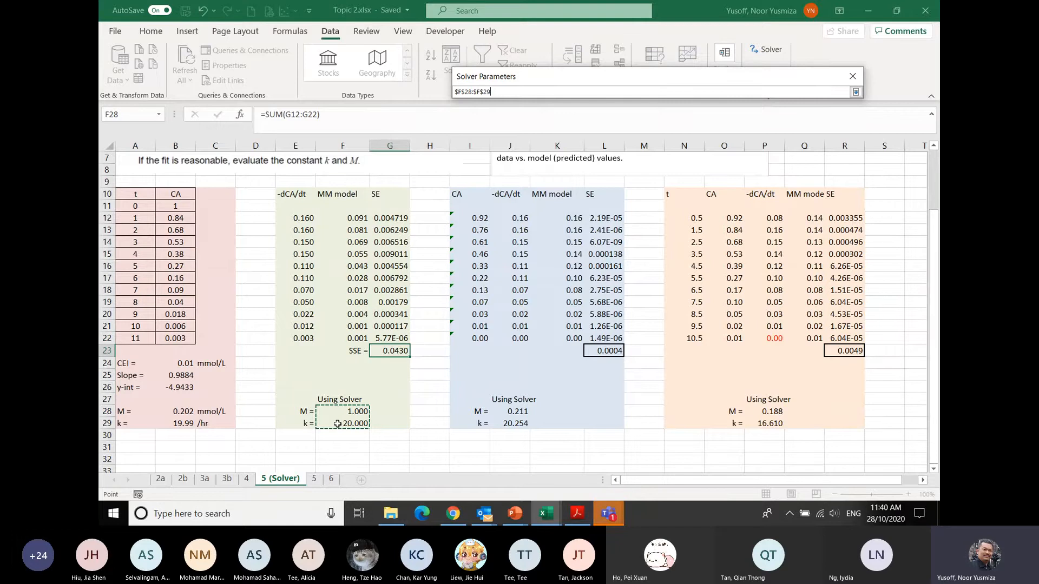
pyautogui.press('Return')
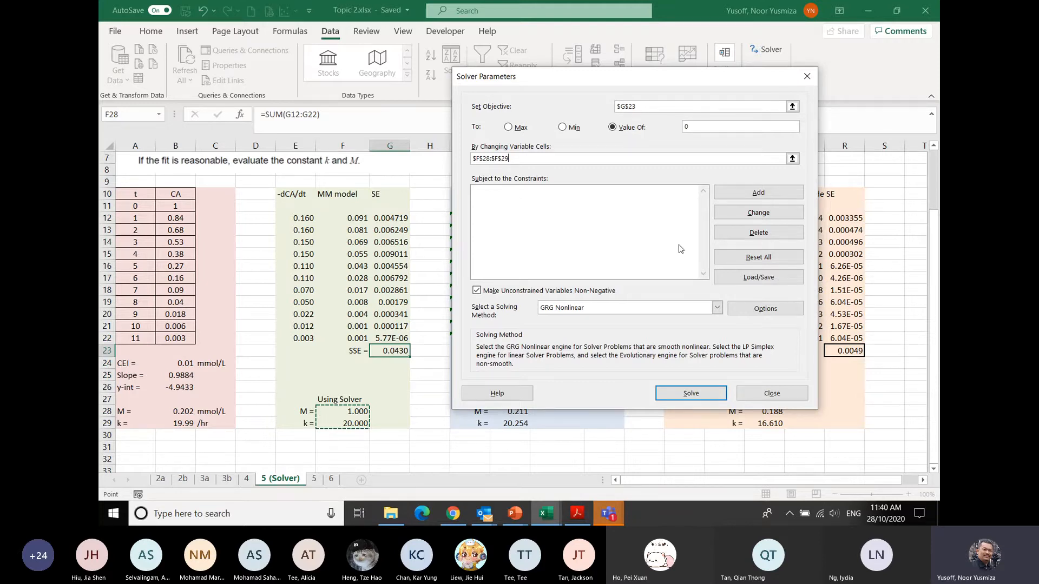
# Step: Add a Solver constraint that keeps M in $F$28 greater than or equal to 0
pyautogui.click(759, 195)
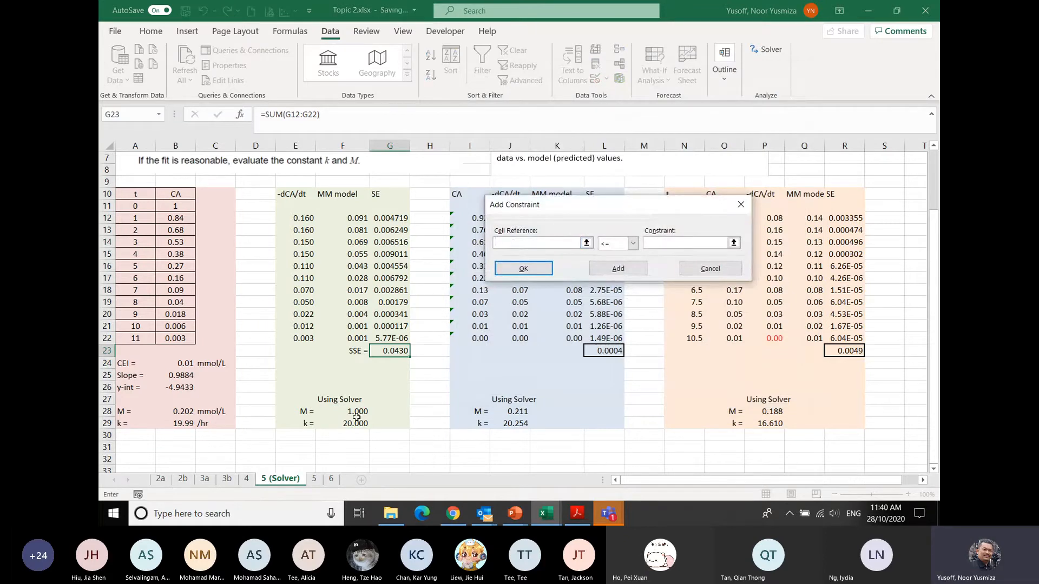
pyautogui.click(355, 414)
pyautogui.click(633, 243)
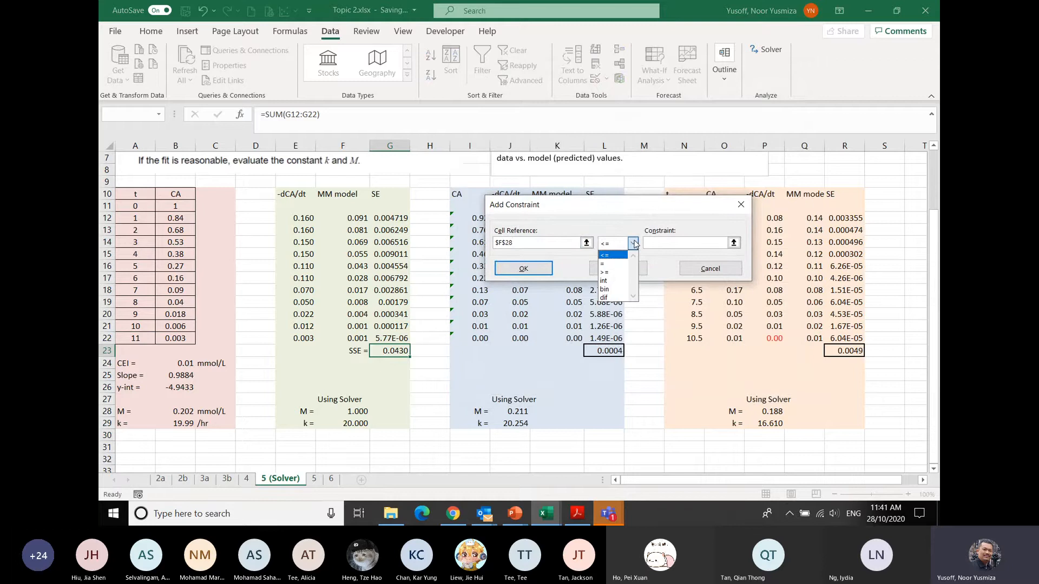
pyautogui.click(611, 272)
pyautogui.click(667, 243)
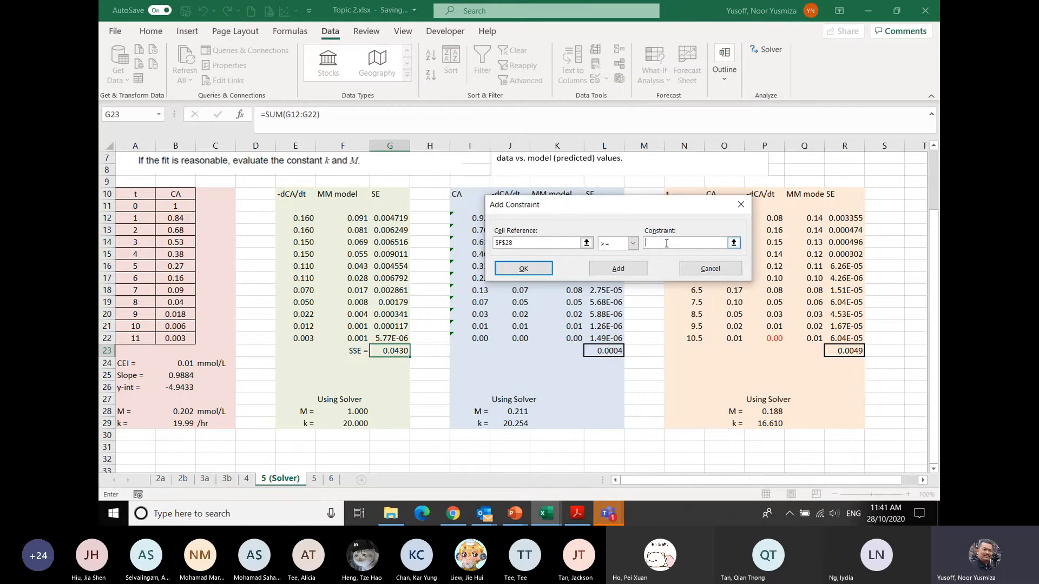
pyautogui.press('Home')
pyautogui.press('BackSpace')
pyautogui.press('BackSpace')
pyautogui.press('BackSpace')
pyautogui.press('BackSpace')
pyautogui.press('BackSpace')
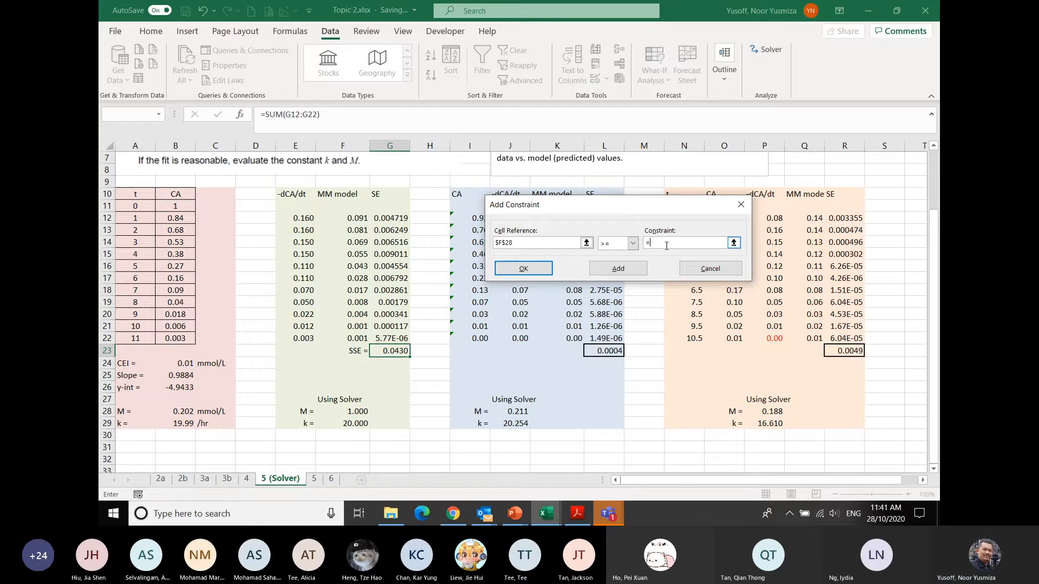
pyautogui.write('0')
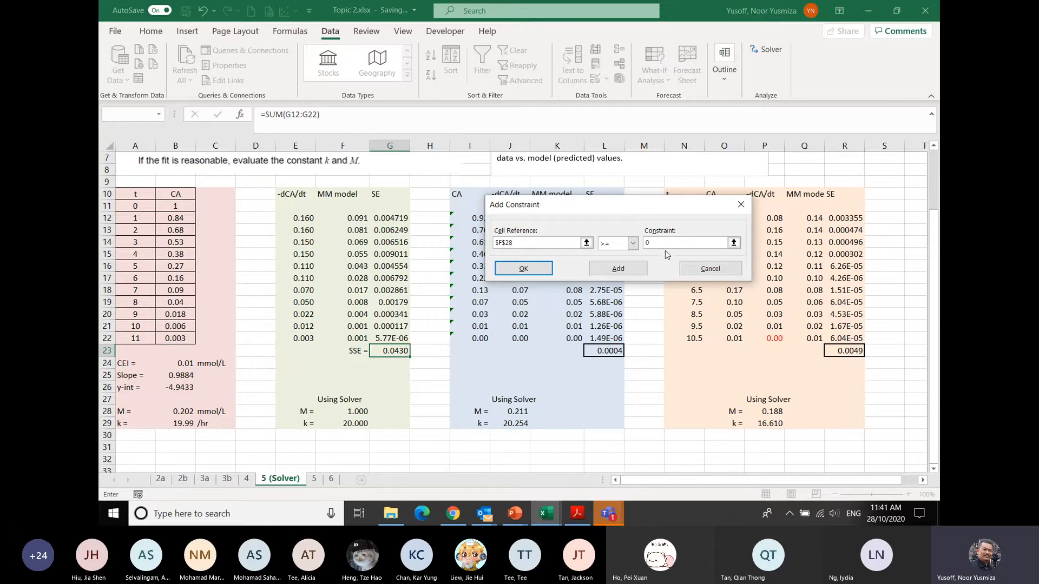
pyautogui.click(606, 272)
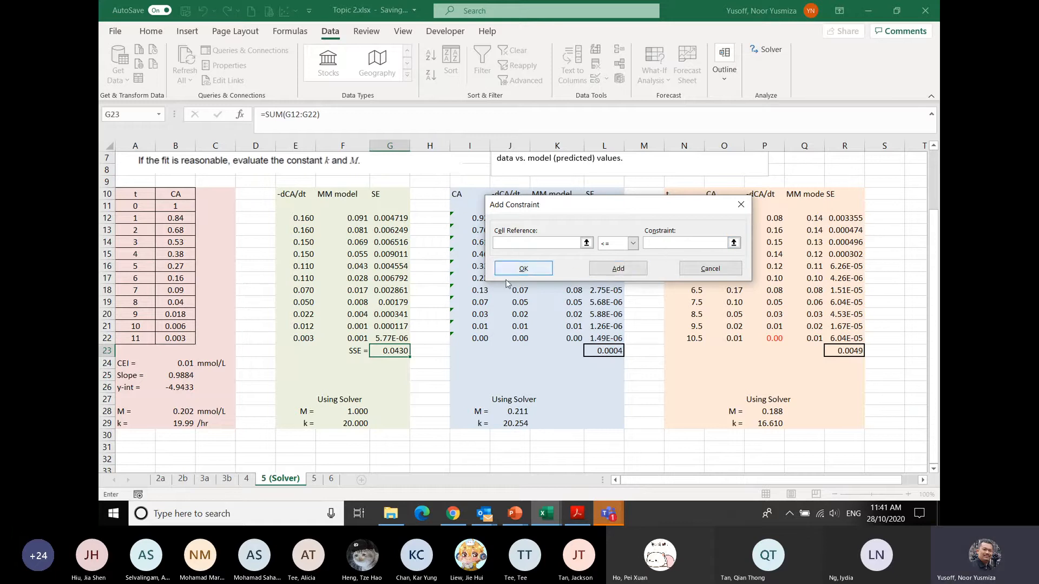
# Step: Add a second Solver constraint requiring k in $F$29 >= 0 and finish the constraint list
pyautogui.click(362, 424)
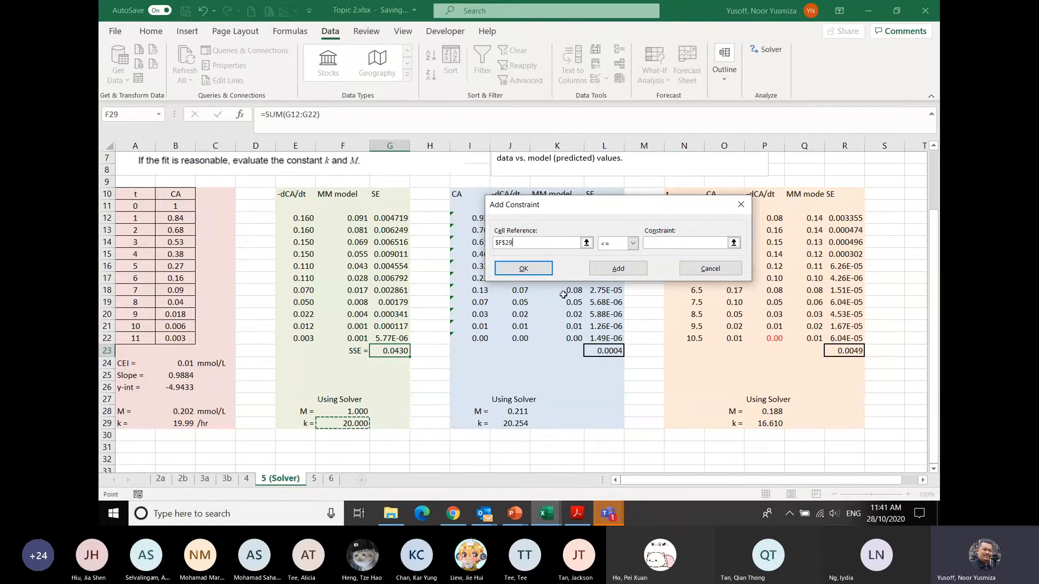
pyautogui.click(633, 243)
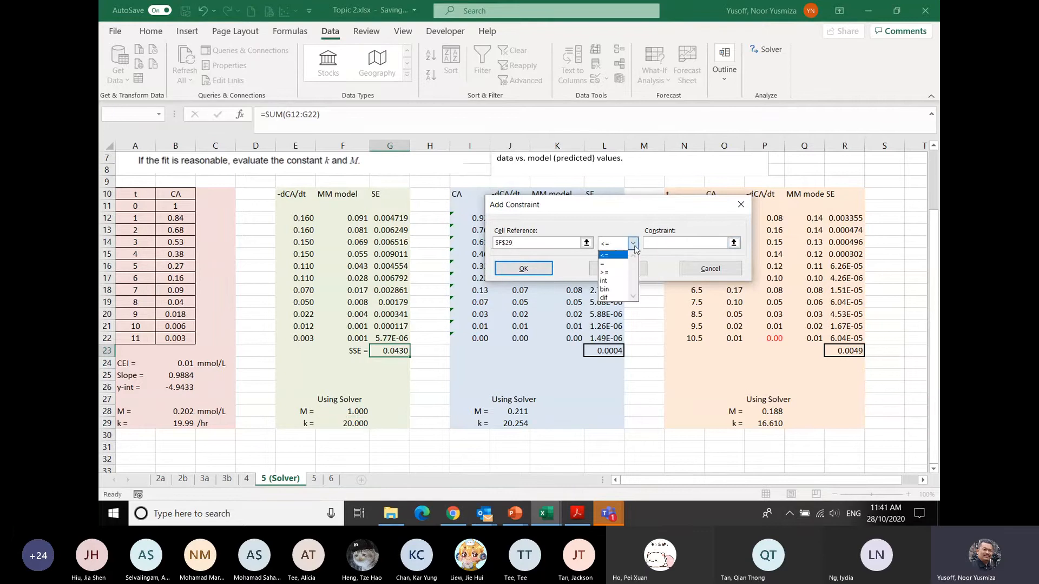
pyautogui.click(612, 272)
pyautogui.click(659, 242)
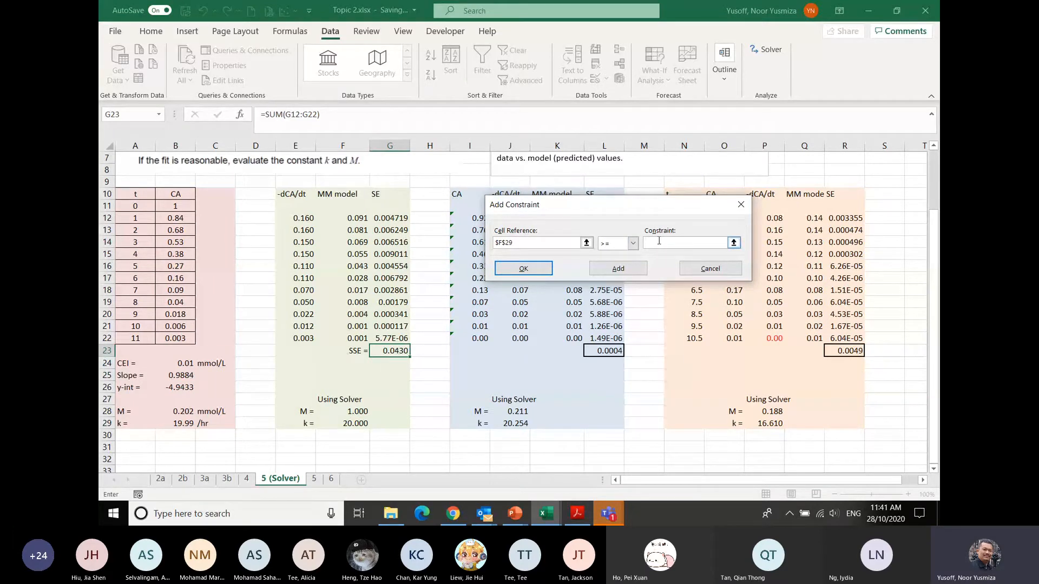
pyautogui.write('0')
pyautogui.click(524, 268)
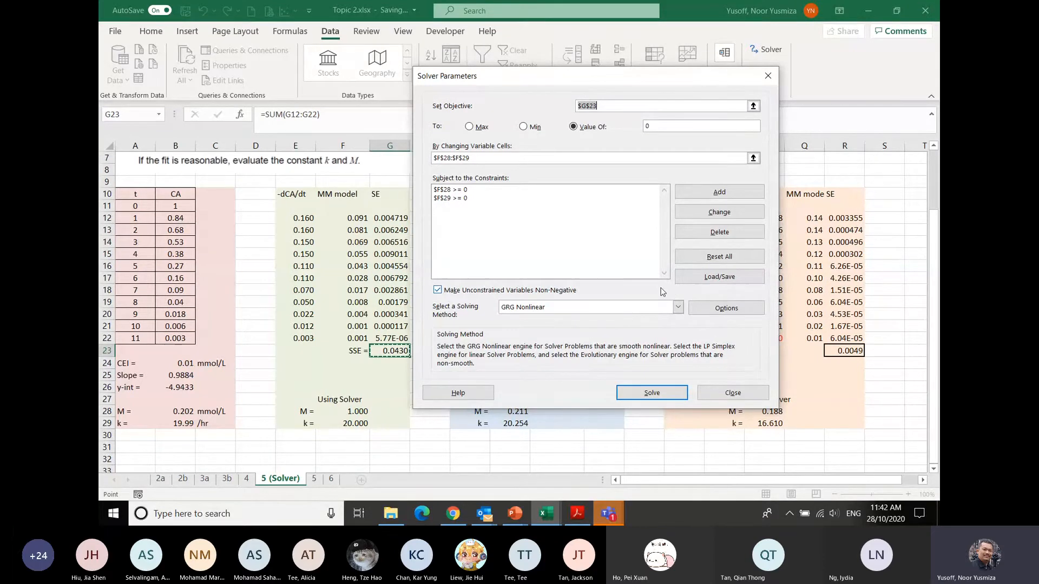
# Step: Run Solver with the GRG Nonlinear method and keep the Solver solution for M and k
pyautogui.click(649, 394)
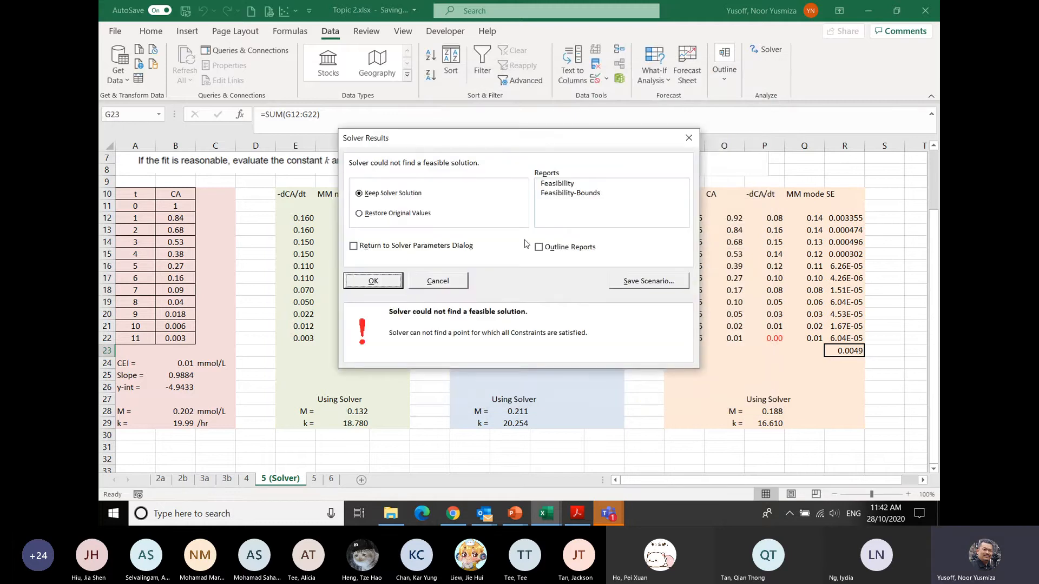
pyautogui.moveTo(471, 139); pyautogui.dragTo(576, 138)
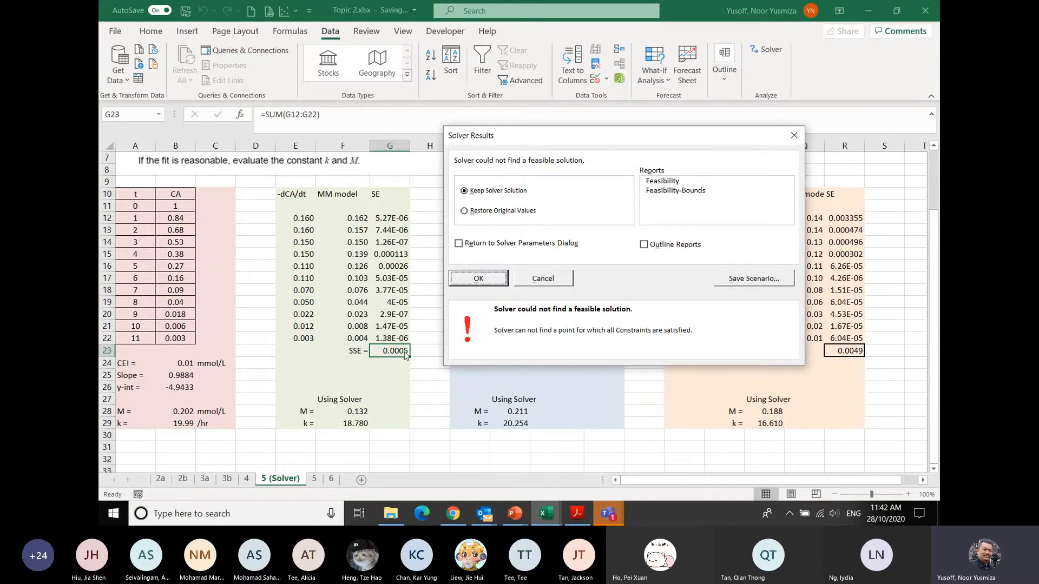
pyautogui.click(479, 278)
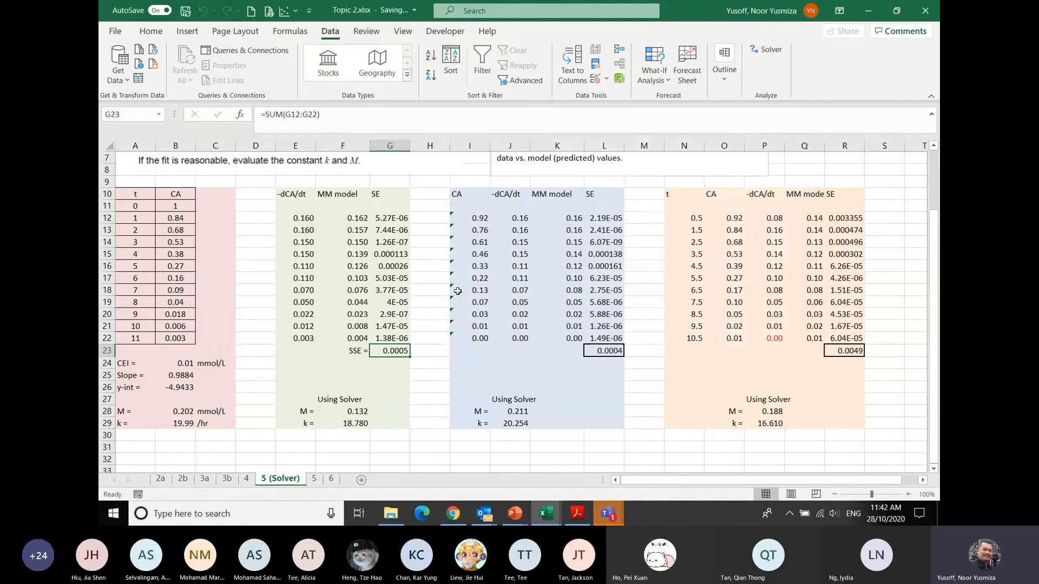
# Step: Inspect the Solver results for M and k in F28:F29 of the green table
pyautogui.click(350, 412)
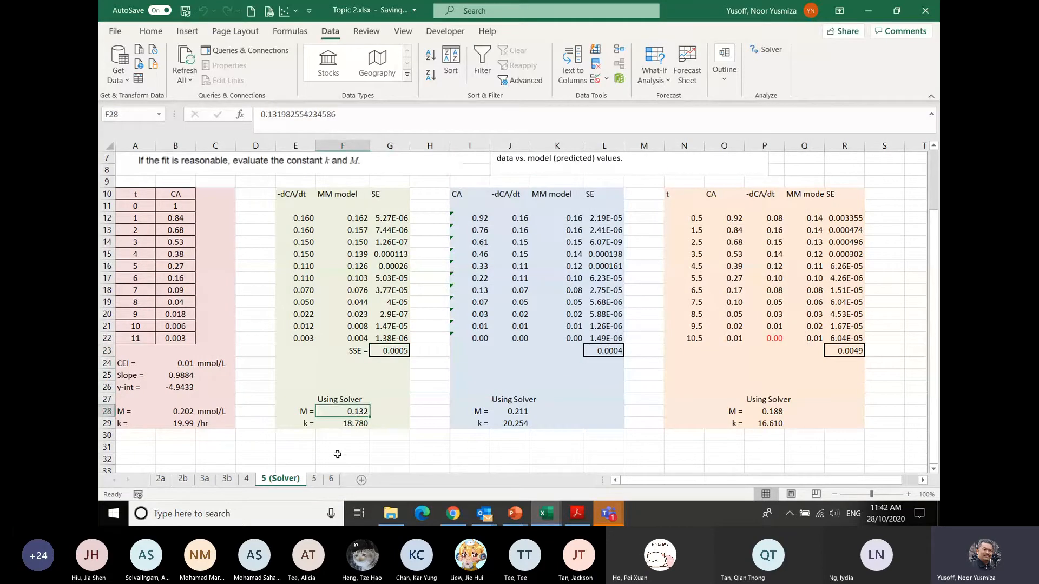
pyautogui.click(348, 426)
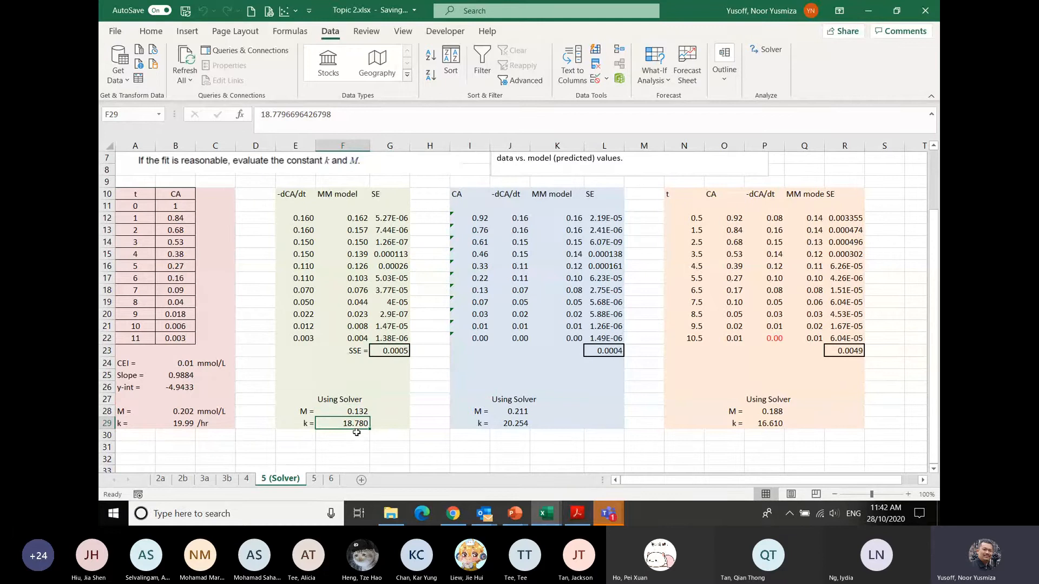
pyautogui.click(354, 412)
pyautogui.moveTo(355, 412); pyautogui.dragTo(355, 423)
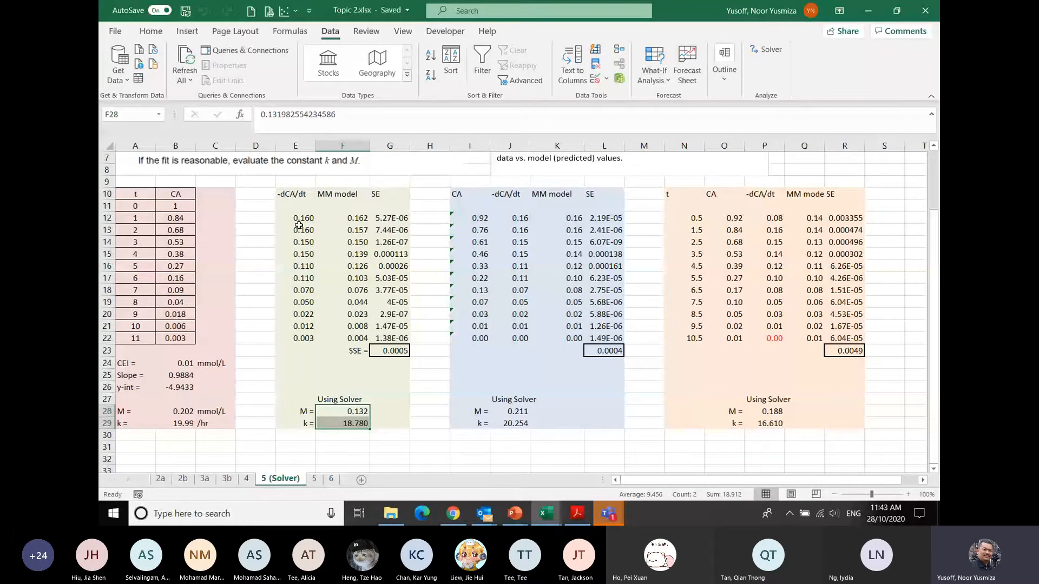
# Step: Compare the -dCA/dt formulas in E12 of the green table and J12 of the blue table
pyautogui.doubleClick(297, 219)
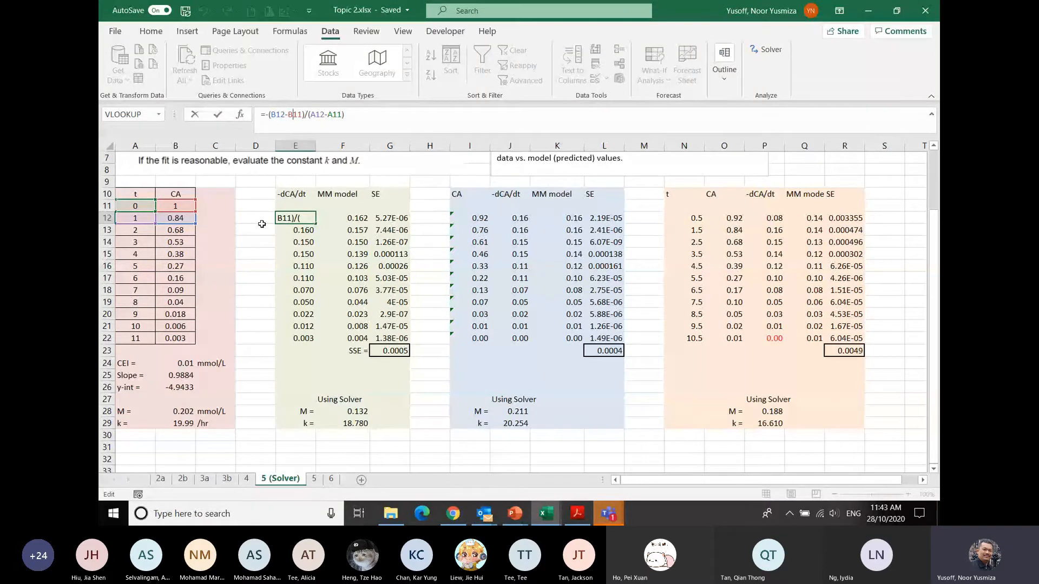
pyautogui.press('Escape')
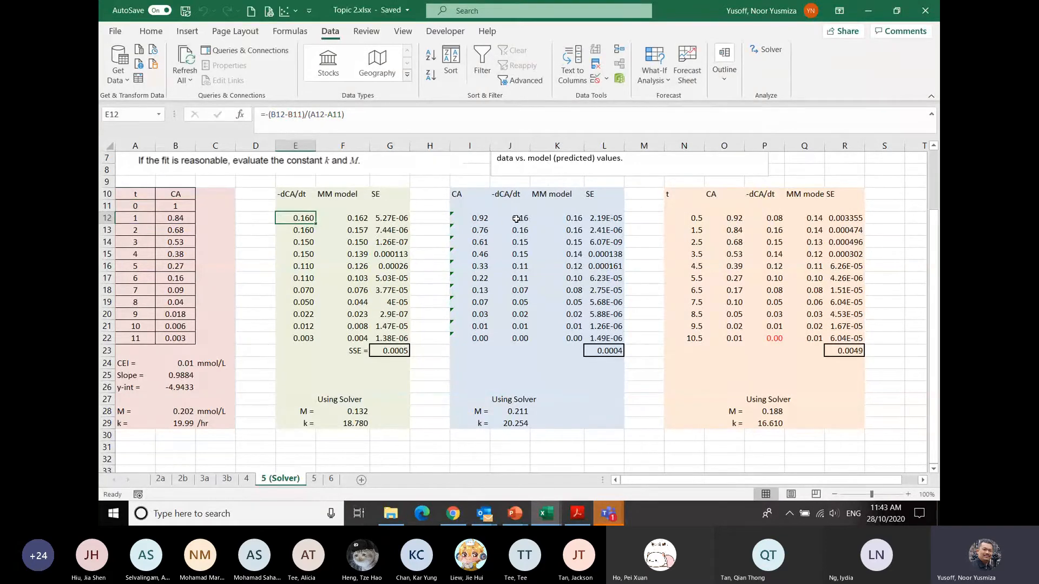
pyautogui.click(516, 218)
pyautogui.press('F2')
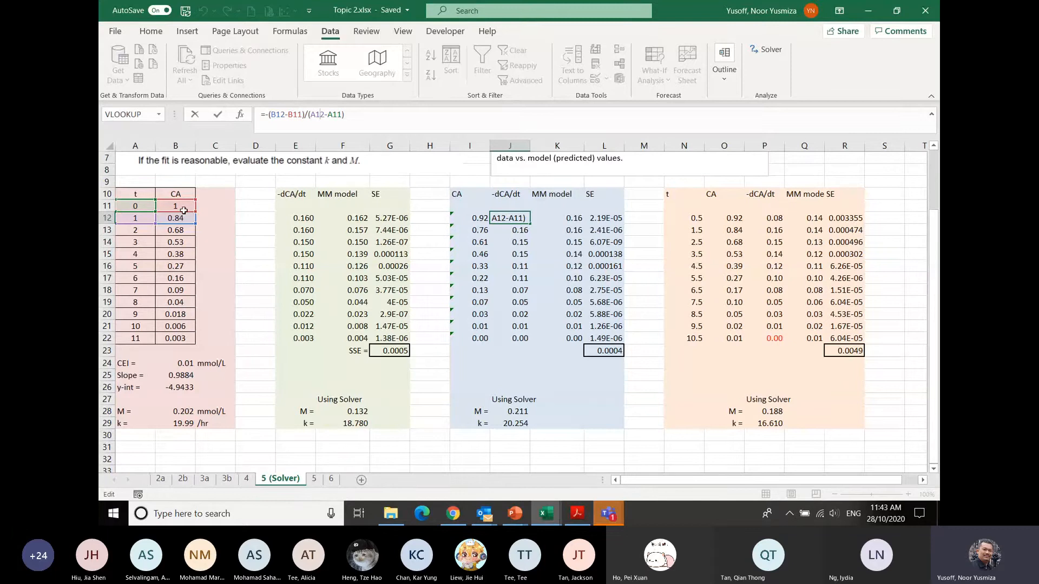
pyautogui.press('Return')
pyautogui.click(298, 218)
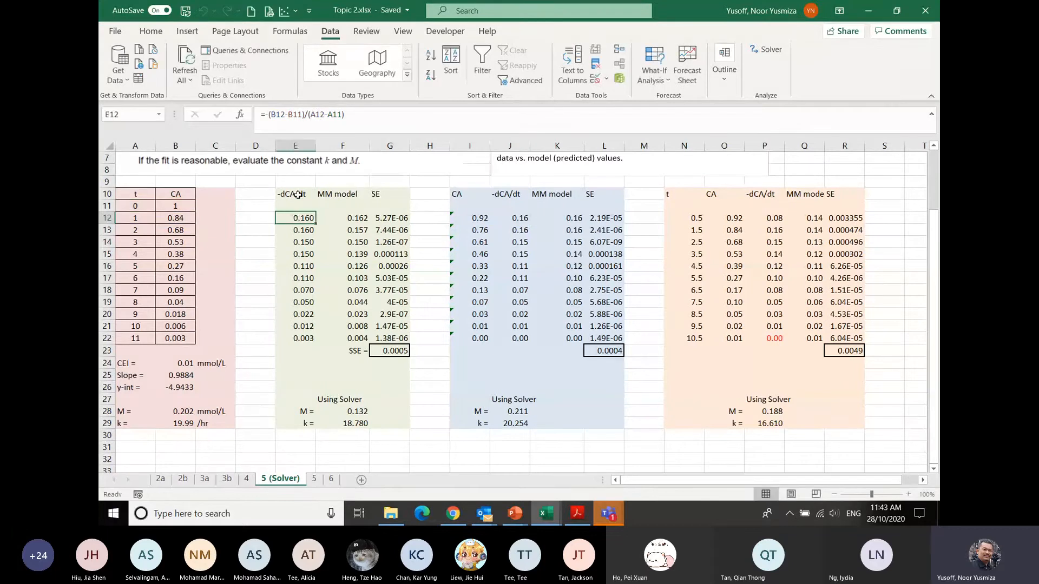
pyautogui.doubleClick(299, 219)
pyautogui.press('Escape')
# Step: Examine the AVERAGE formulas behind the first and last CA values, I12 and I22, in the blue table
pyautogui.click(472, 196)
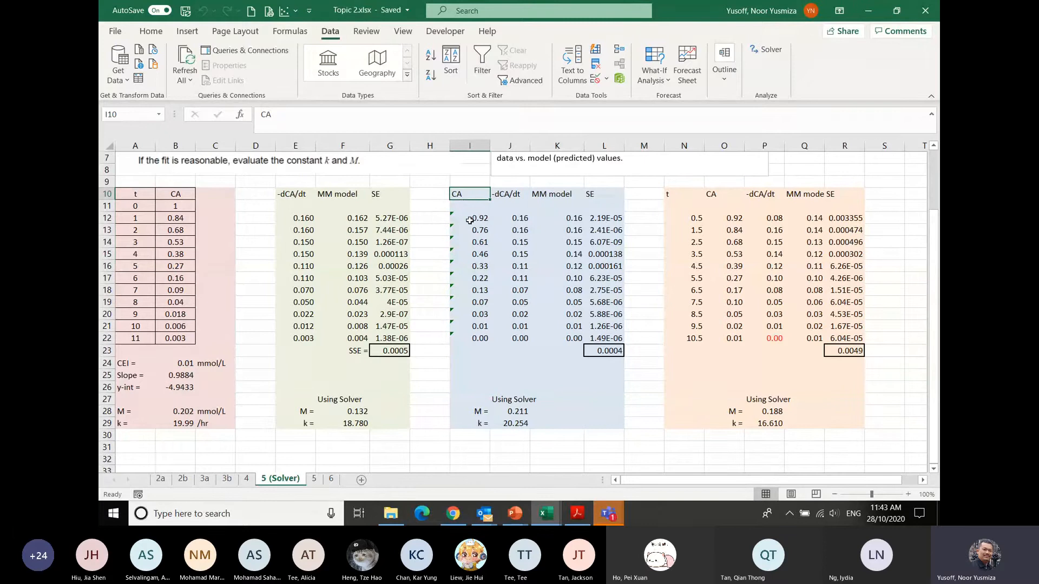
pyautogui.click(469, 220)
pyautogui.click(294, 116)
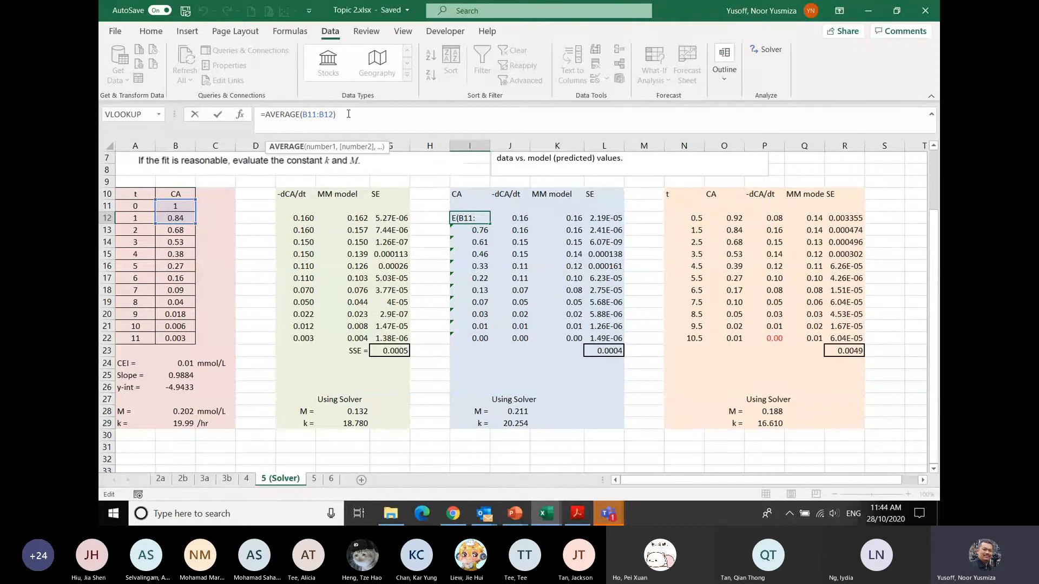
pyautogui.press('Return')
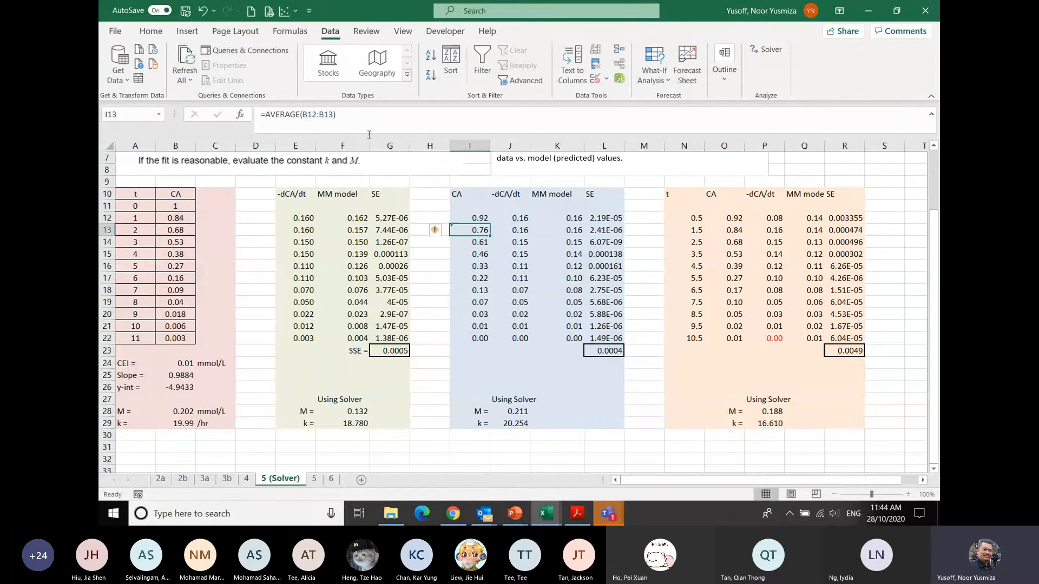
pyautogui.click(478, 340)
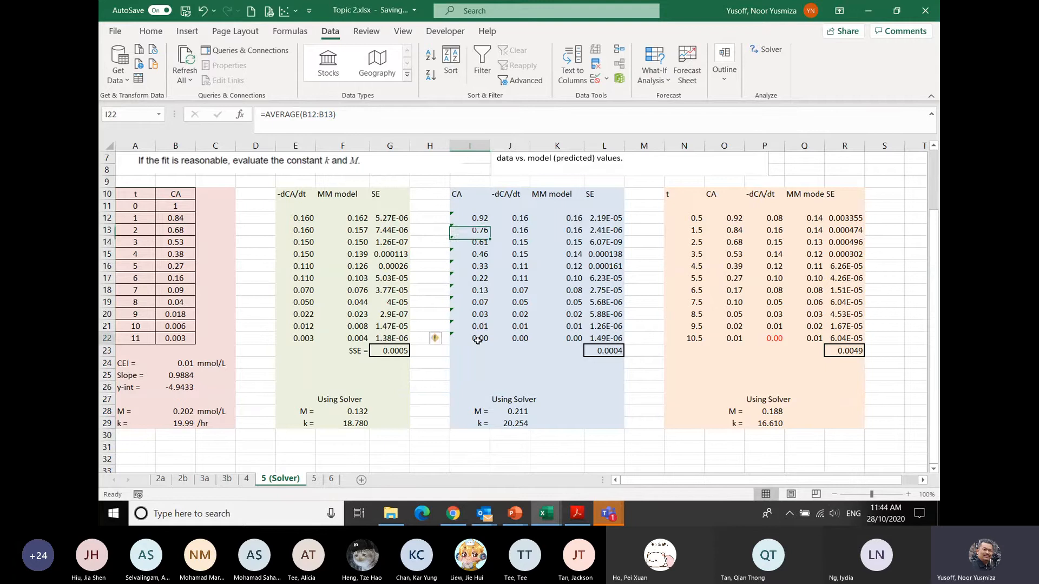
pyautogui.click(295, 118)
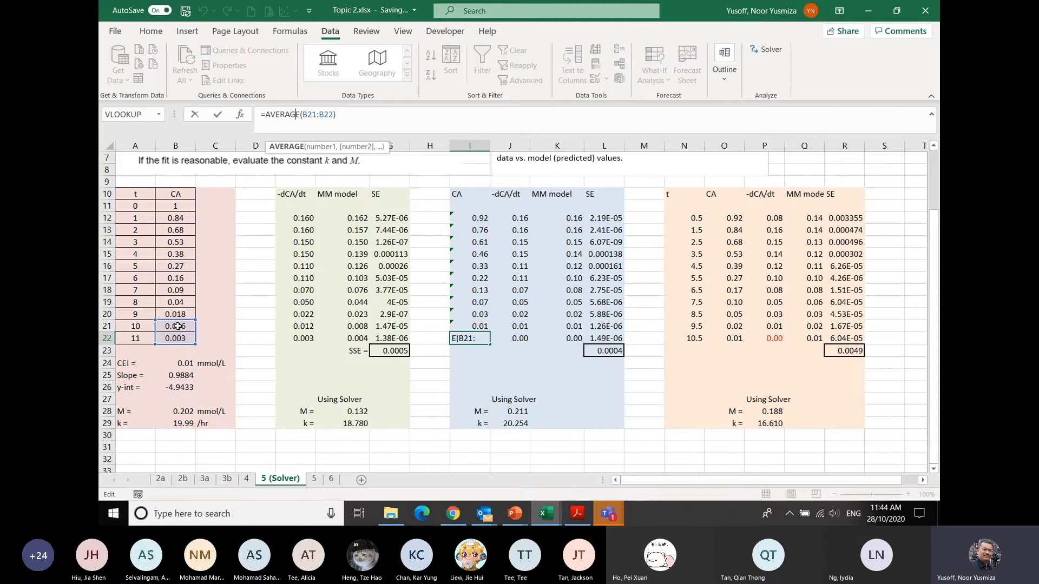
pyautogui.hotkey('ctrl', 'Return')
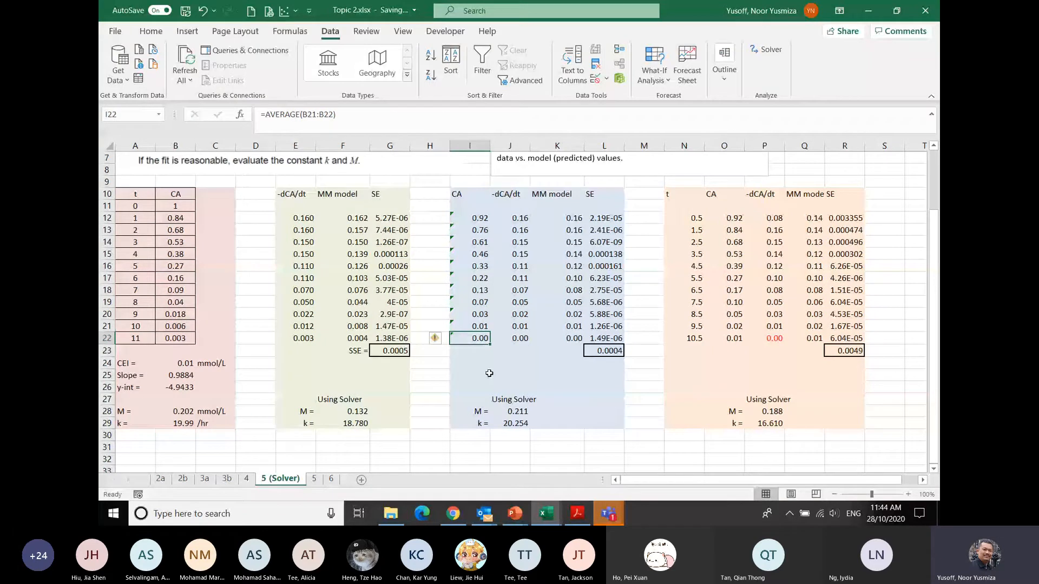
# Step: Fill the CA average formula =AVERAGE(B11:B12) from I12 down to I22
pyautogui.press('Up')
pyautogui.press('Up')
pyautogui.press('Up')
pyautogui.press('Up')
pyautogui.press('Up')
pyautogui.press('Up')
pyautogui.press('Up')
pyautogui.press('Up')
pyautogui.press('Up')
pyautogui.press('Up')
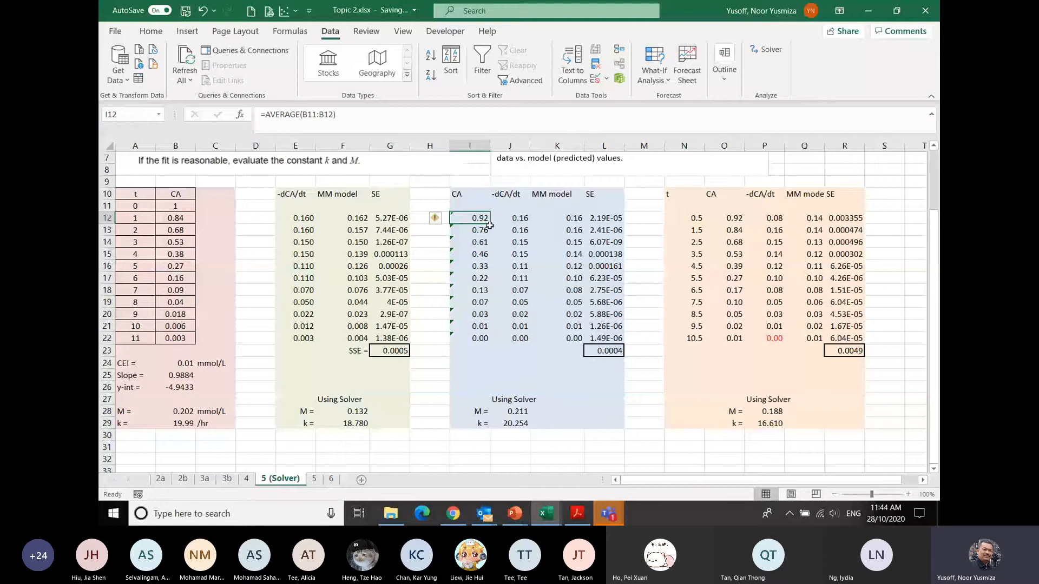
pyautogui.moveTo(491, 224); pyautogui.dragTo(479, 353)
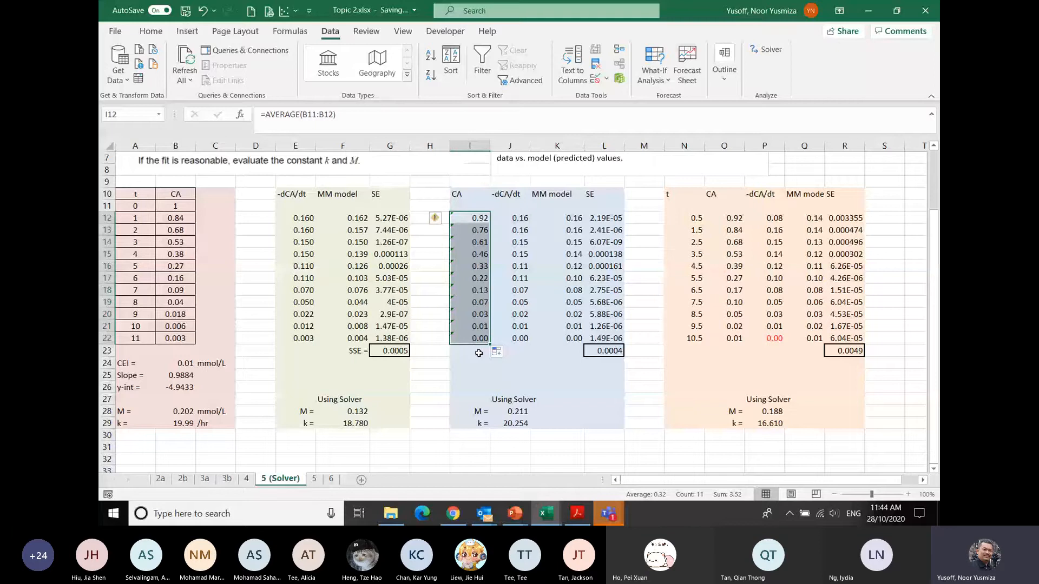
# Step: Show the blue table's MM model values in K12:K22 with three decimal places
pyautogui.moveTo(295, 194); pyautogui.dragTo(401, 424)
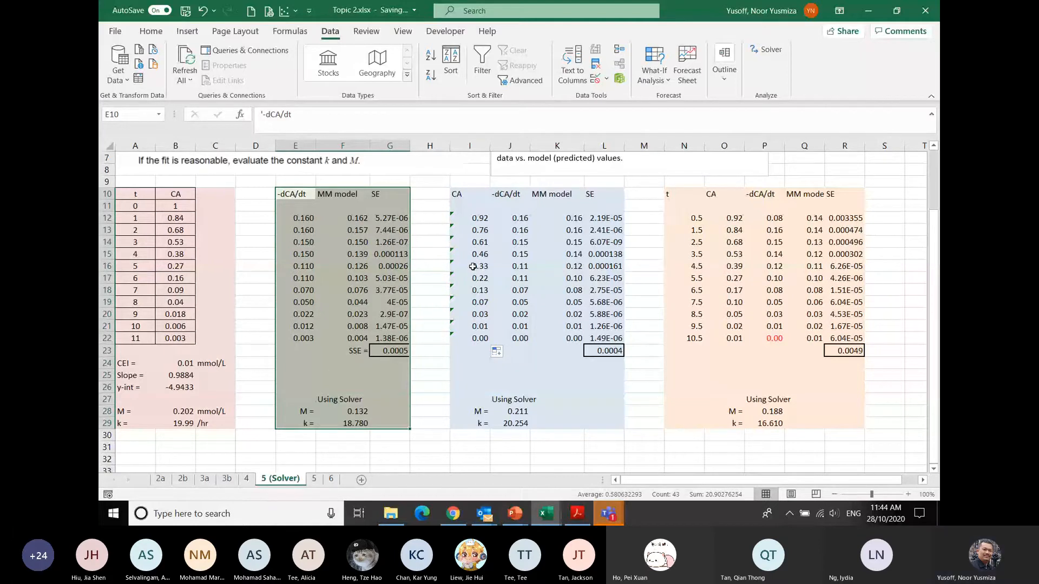
pyautogui.click(499, 218)
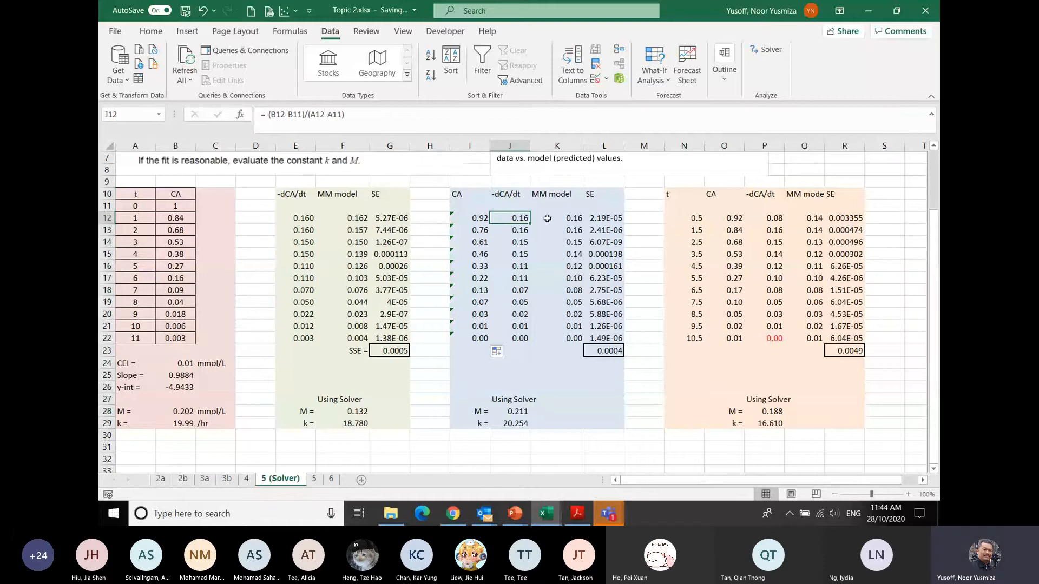
pyautogui.moveTo(562, 218); pyautogui.dragTo(555, 334)
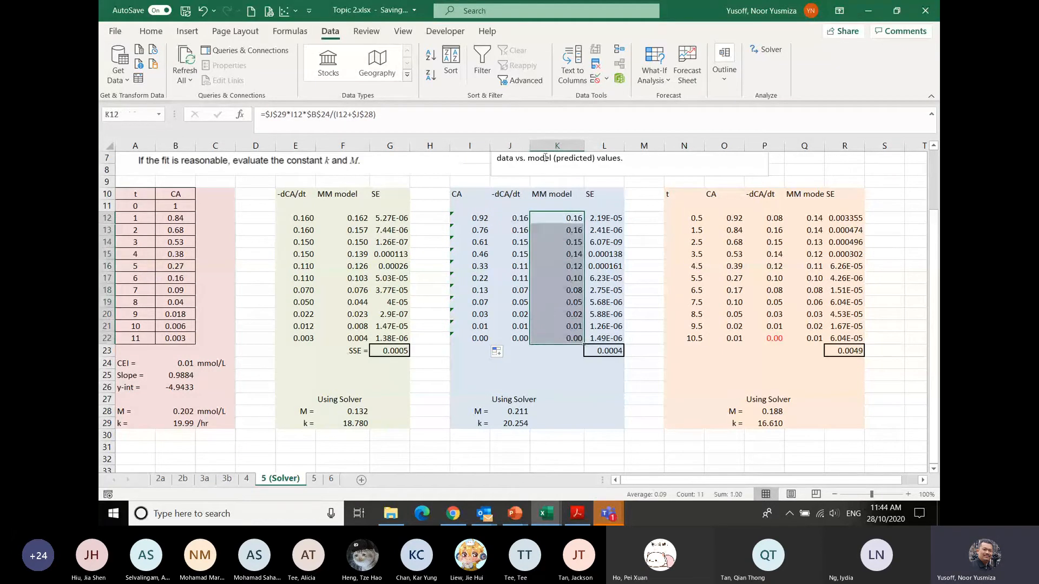
pyautogui.click(151, 32)
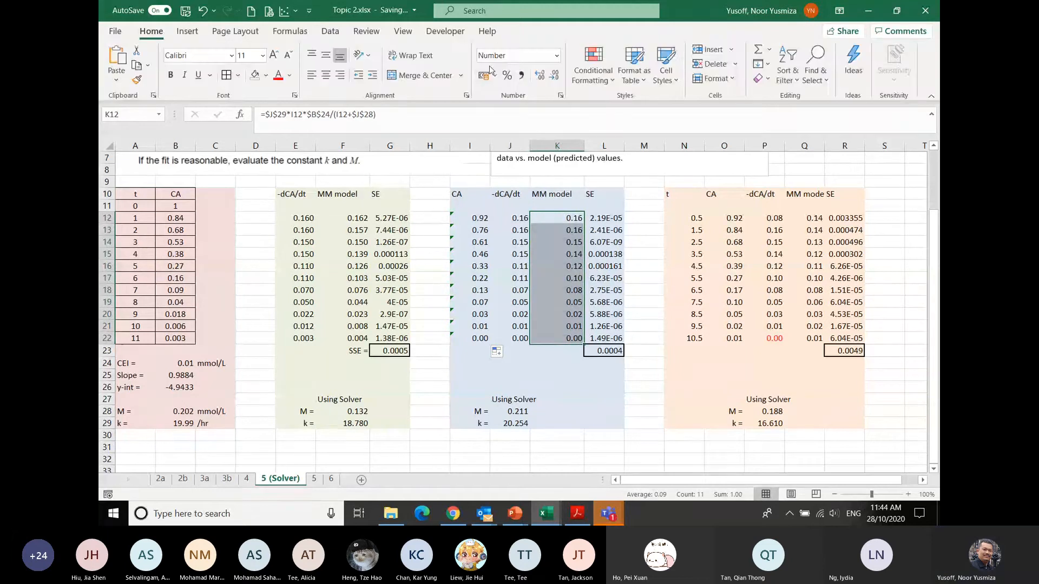
pyautogui.click(539, 75)
# Step: Set the blue table's initial guesses for M in J28 and k in J29 to 1 each
pyautogui.click(524, 414)
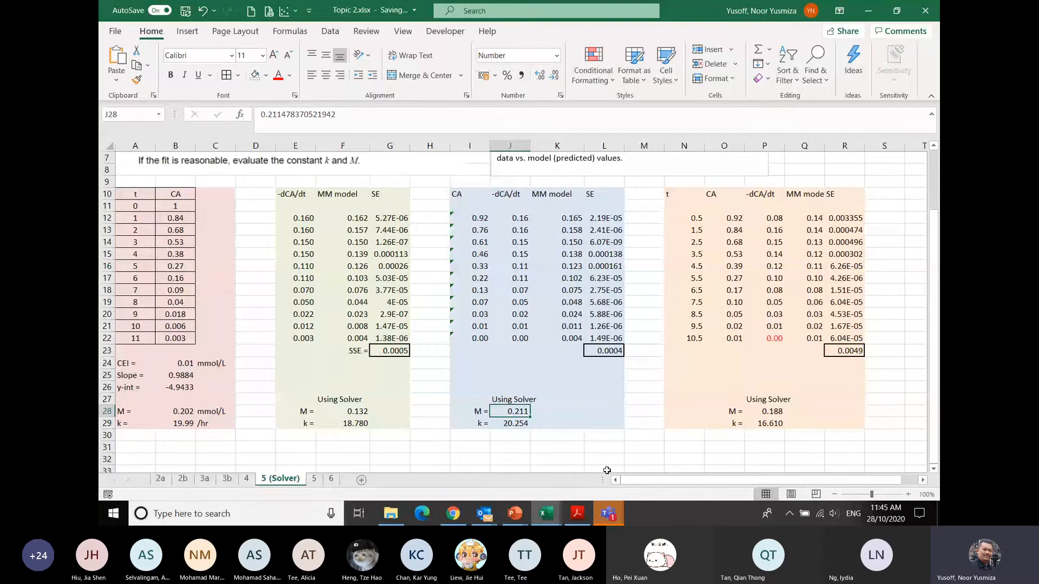
pyautogui.write('1')
pyautogui.press('Return')
pyautogui.write('1')
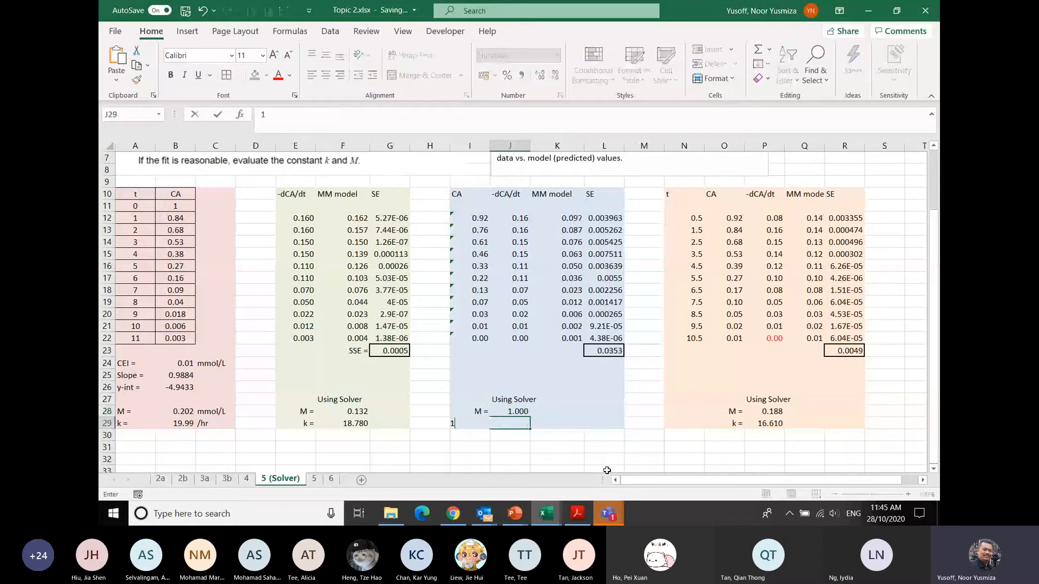
pyautogui.press('Return')
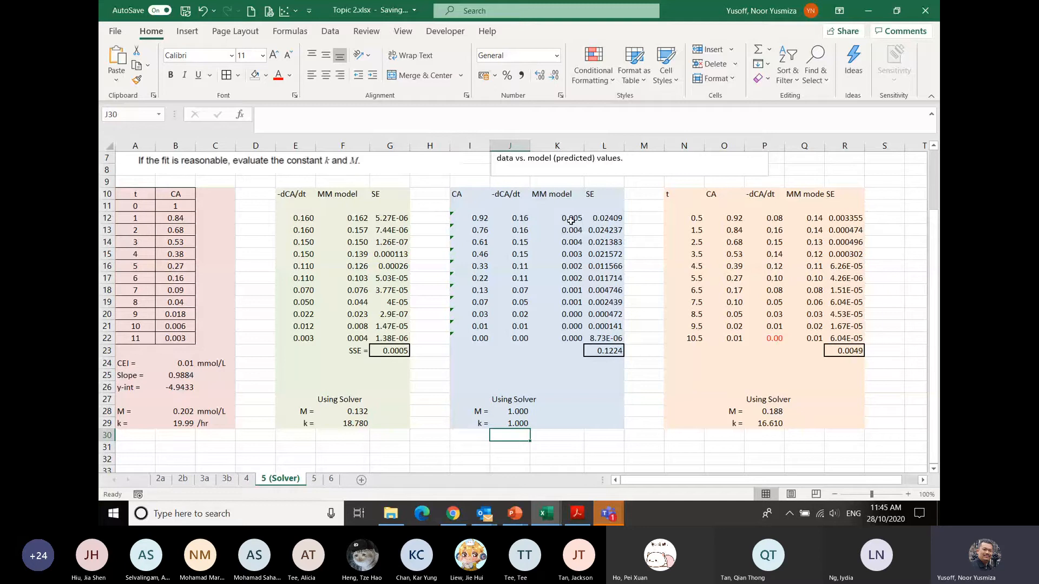
# Step: Compare the MM model values in K12:K22 with those in F12:F22
pyautogui.moveTo(569, 217); pyautogui.dragTo(572, 339)
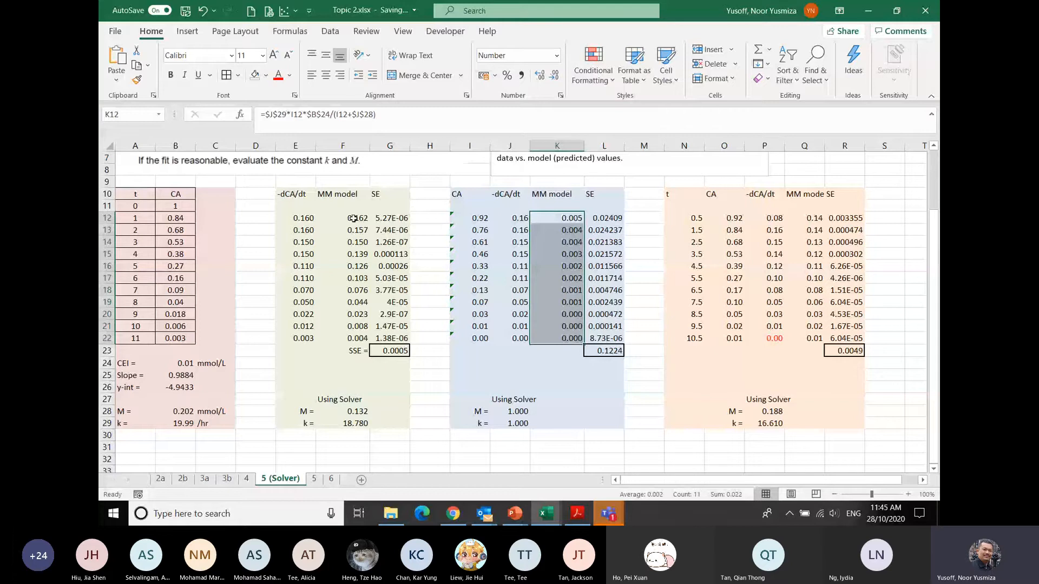
pyautogui.moveTo(352, 218); pyautogui.dragTo(353, 338)
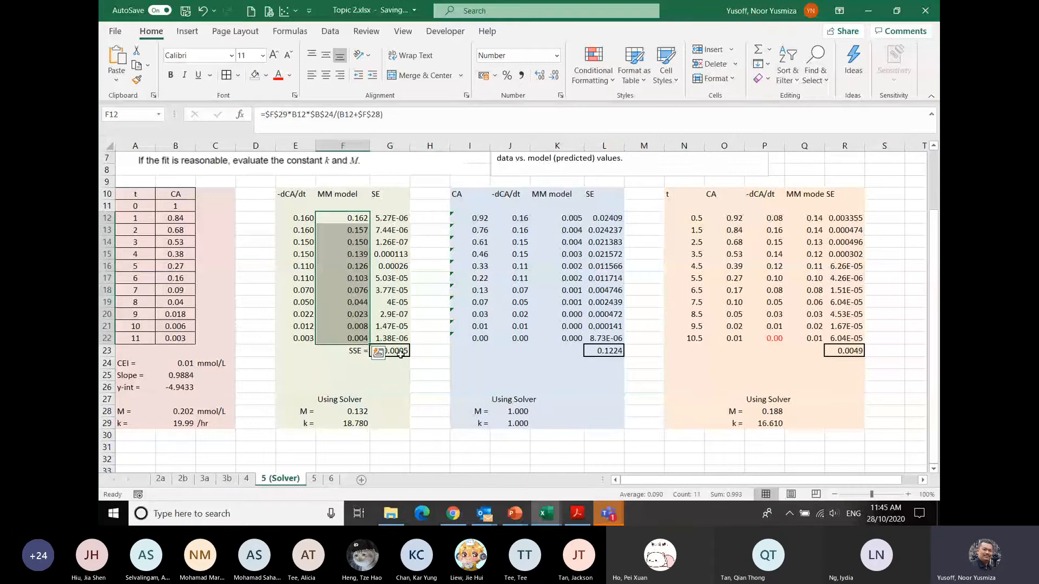
pyautogui.moveTo(572, 218); pyautogui.dragTo(568, 338)
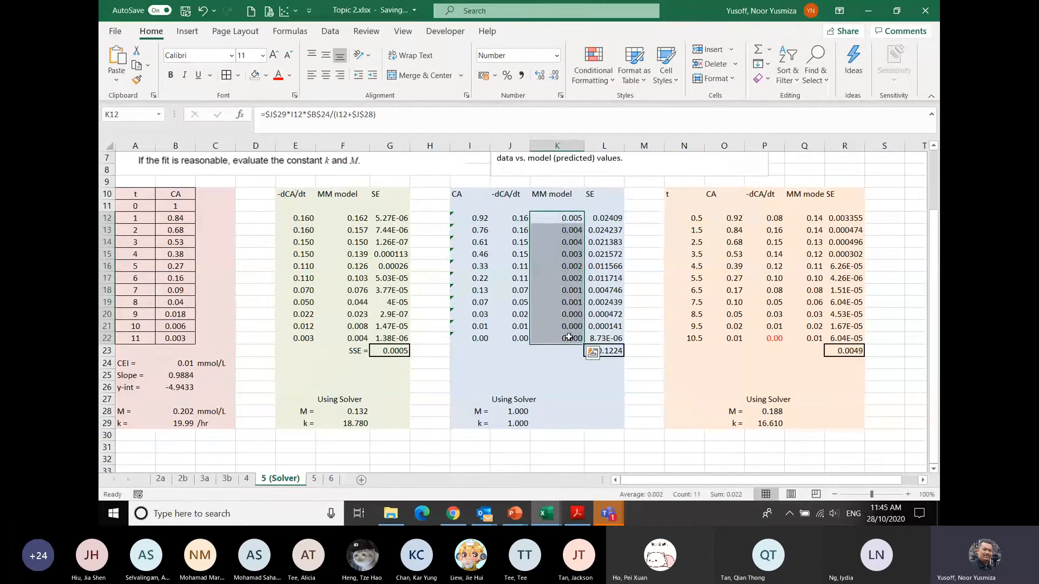
# Step: Examine the squared error formula in L12 and the SUM formula in L23
pyautogui.click(617, 217)
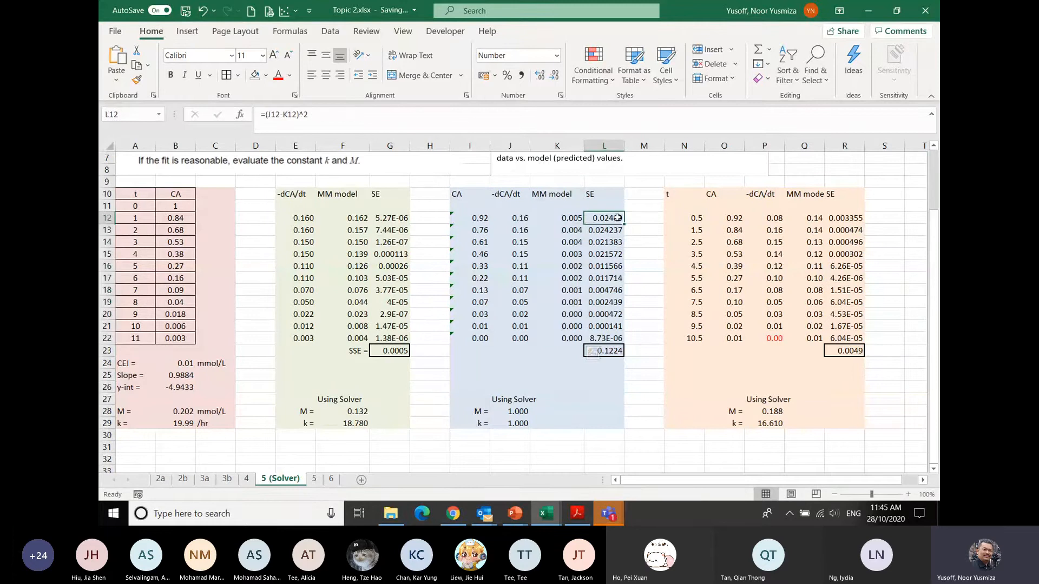
pyautogui.click(333, 117)
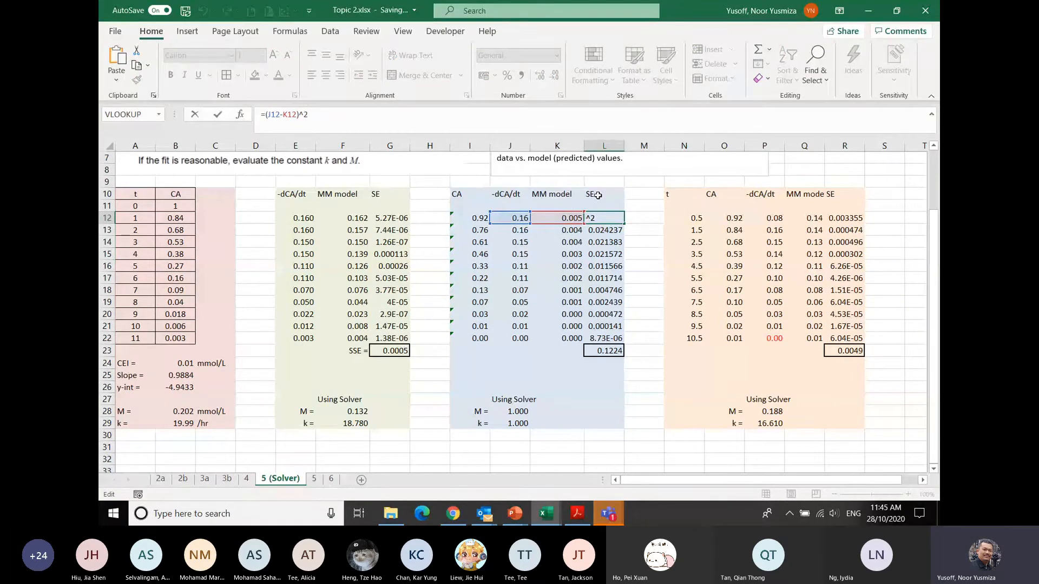
pyautogui.hotkey('ctrl', 'Return')
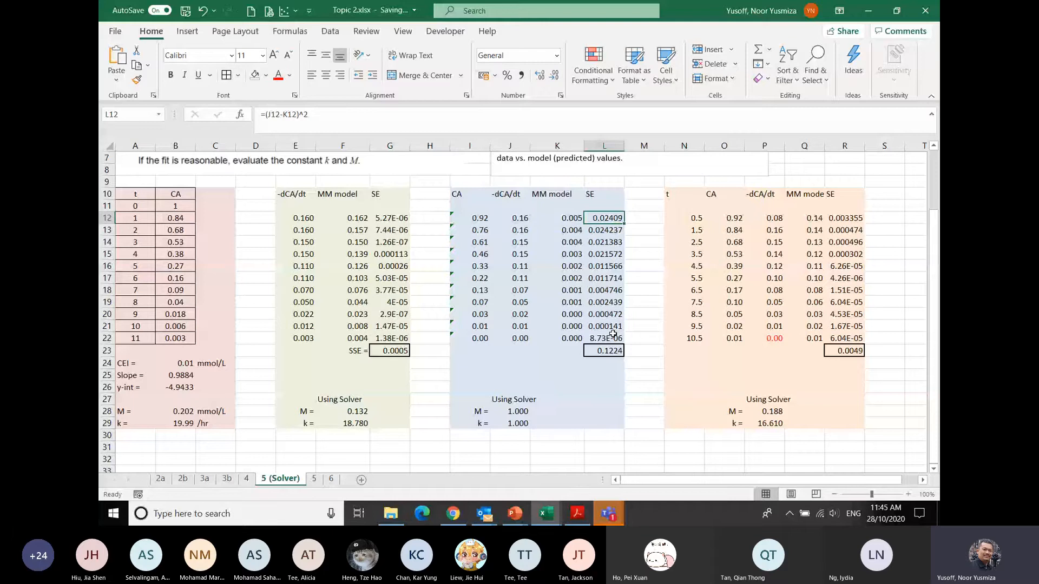
pyautogui.doubleClick(604, 349)
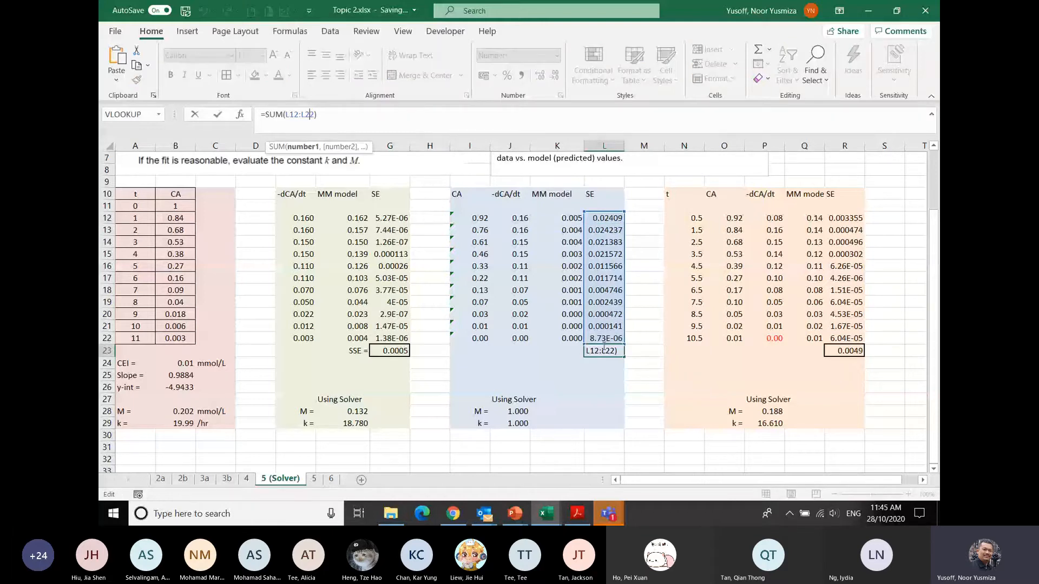
# Step: Copy the "SSE =" label from F23 into K23 without its source formatting and right-align it
pyautogui.click(353, 351)
pyautogui.hotkey('ctrl', 'c')
pyautogui.click(570, 350)
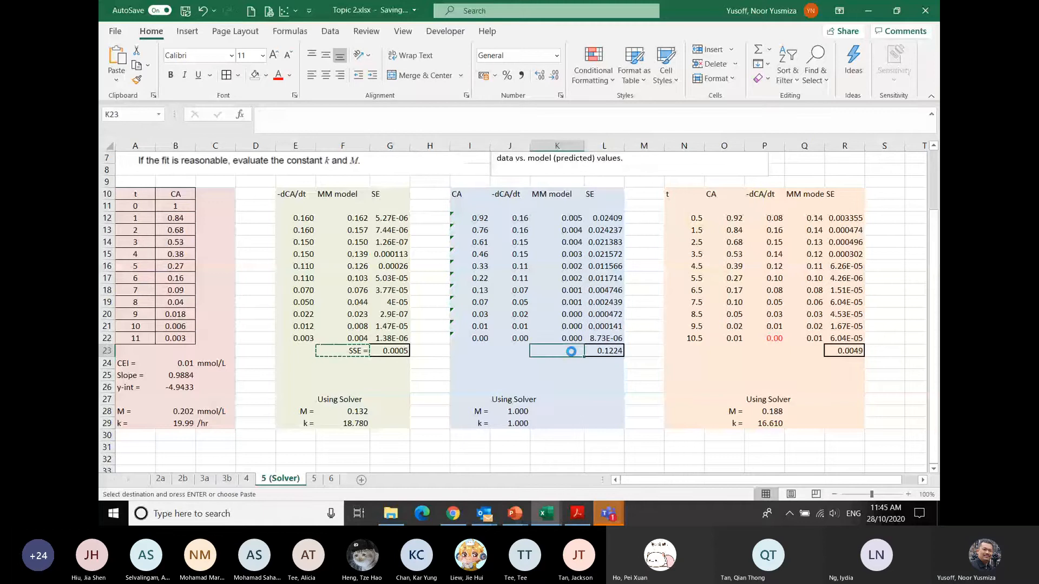
pyautogui.hotkey('ctrl', 'v')
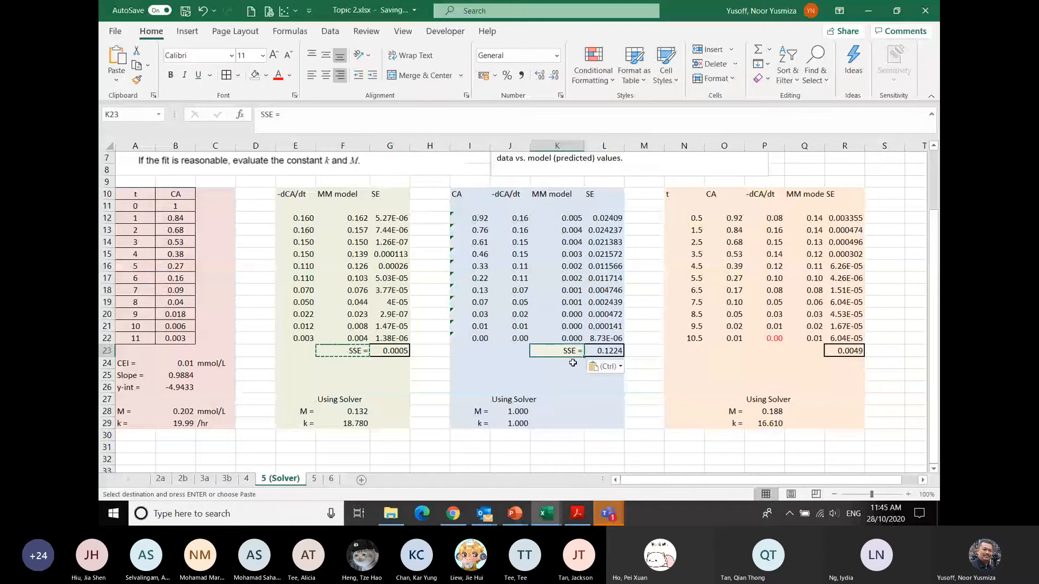
pyautogui.hotkey('ctrl', 'z')
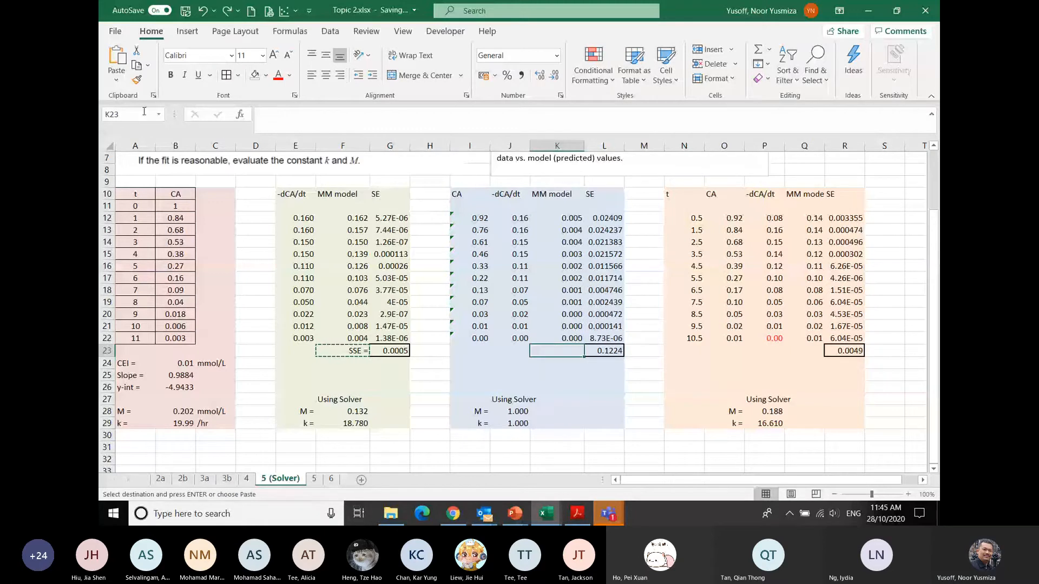
pyautogui.click(117, 80)
pyautogui.click(111, 175)
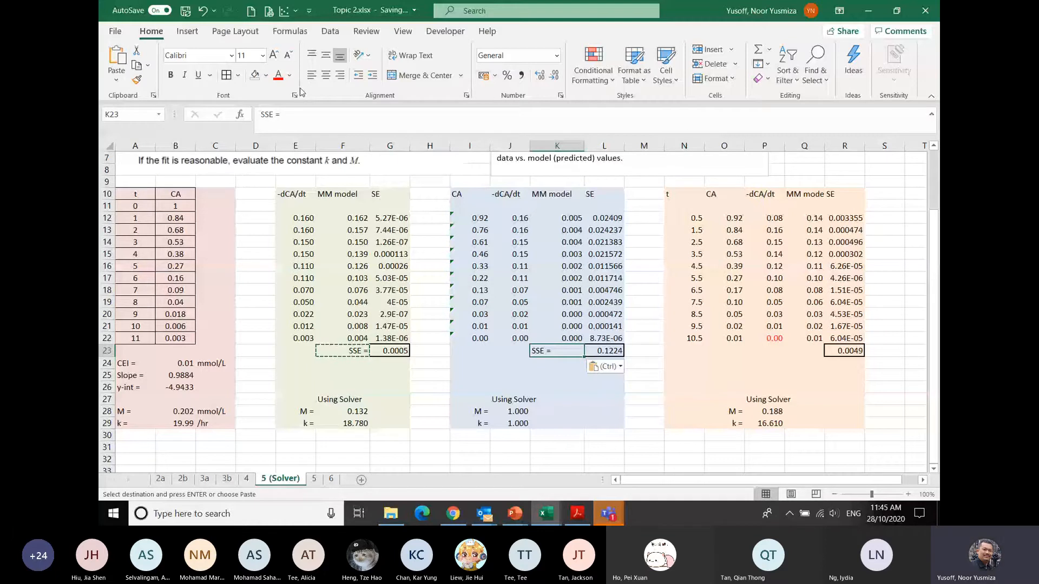
pyautogui.click(340, 75)
pyautogui.doubleClick(634, 387)
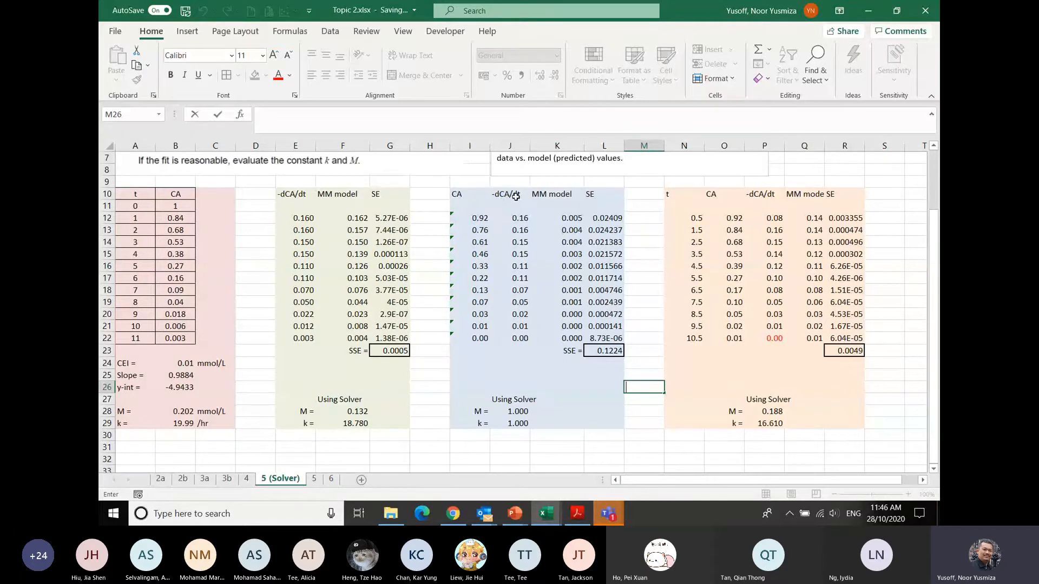
# Step: Check the MM model formula in K12 and fill it down through K22
pyautogui.click(563, 219)
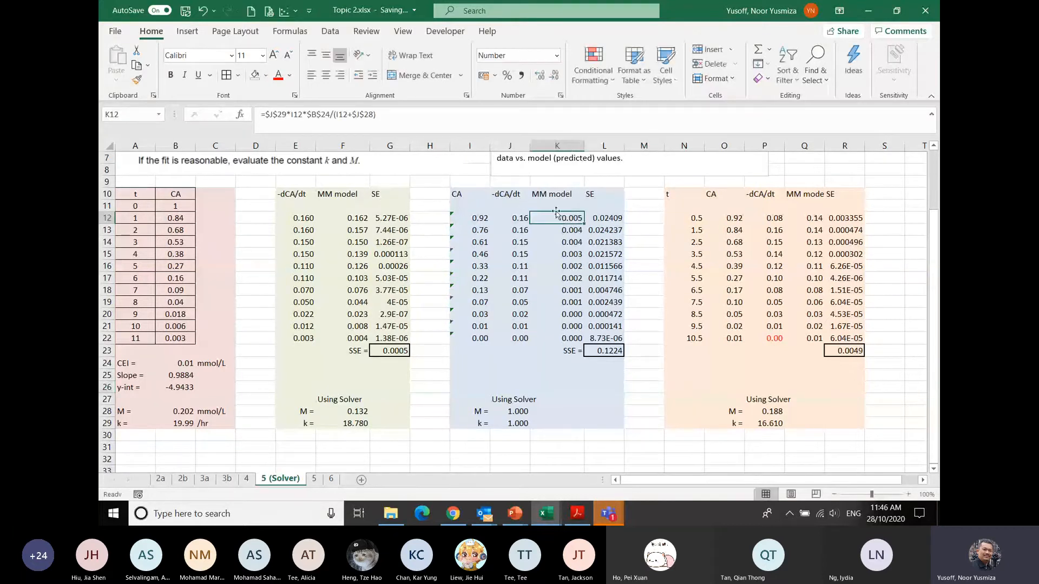
pyautogui.click(342, 120)
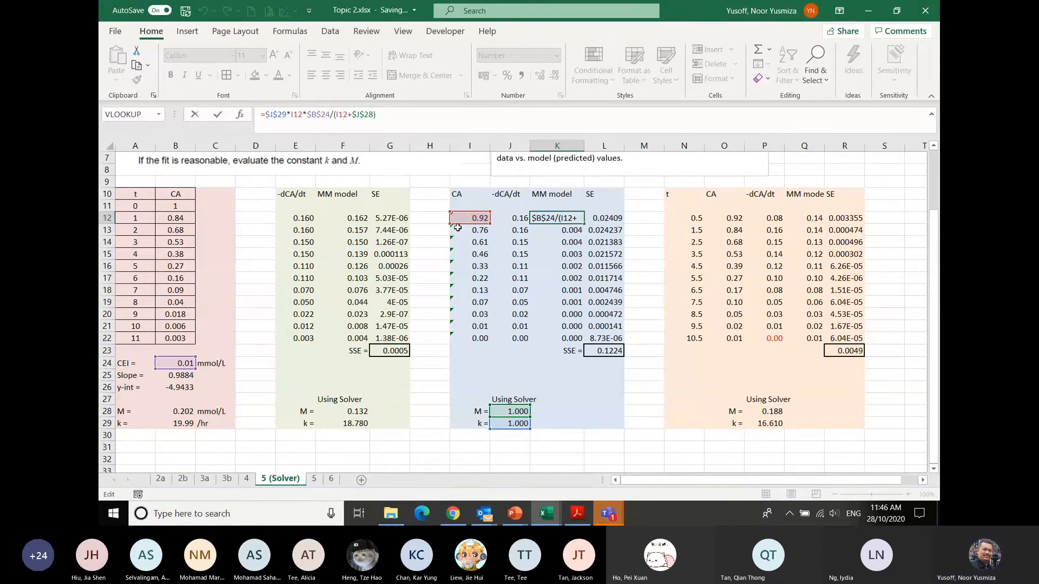
pyautogui.press('Escape')
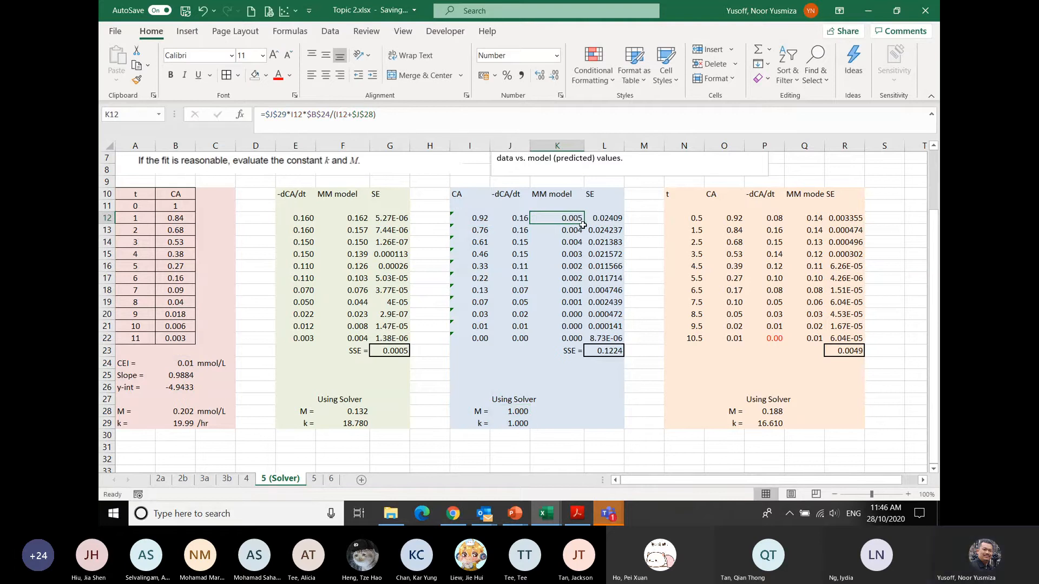
pyautogui.moveTo(583, 224); pyautogui.dragTo(581, 342)
pyautogui.click(566, 387)
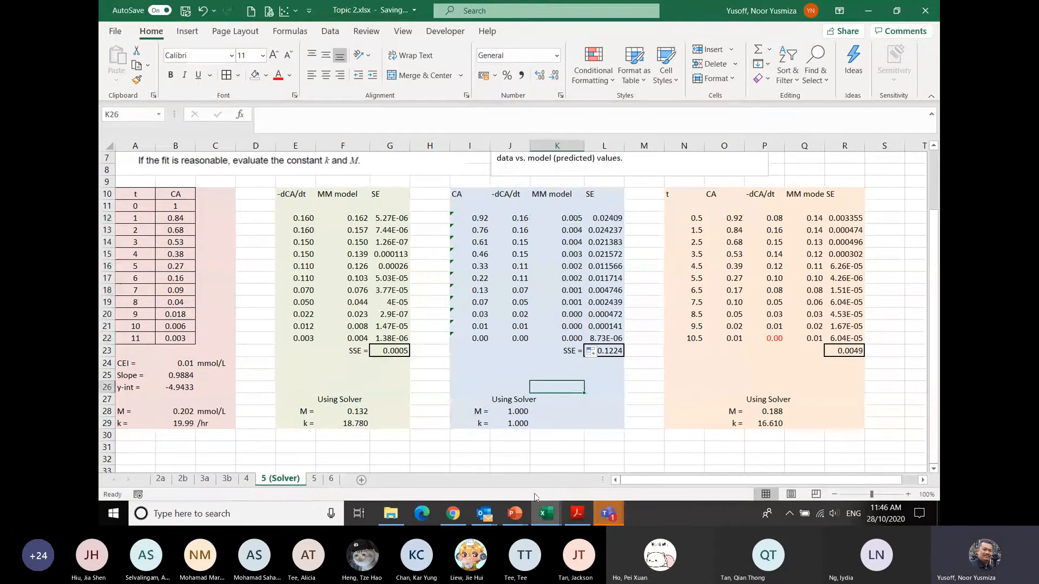
# Step: Switch to Teams to read the meeting chat for replies, and return to the Topic 2.xlsx workbook in Excel
pyautogui.click(598, 505)
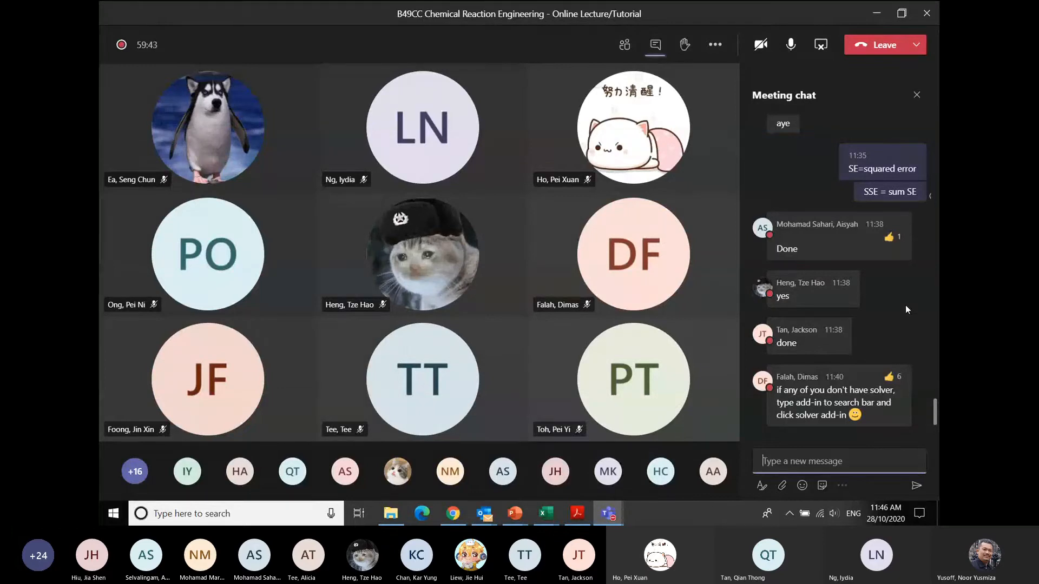
pyautogui.moveTo(811, 416)
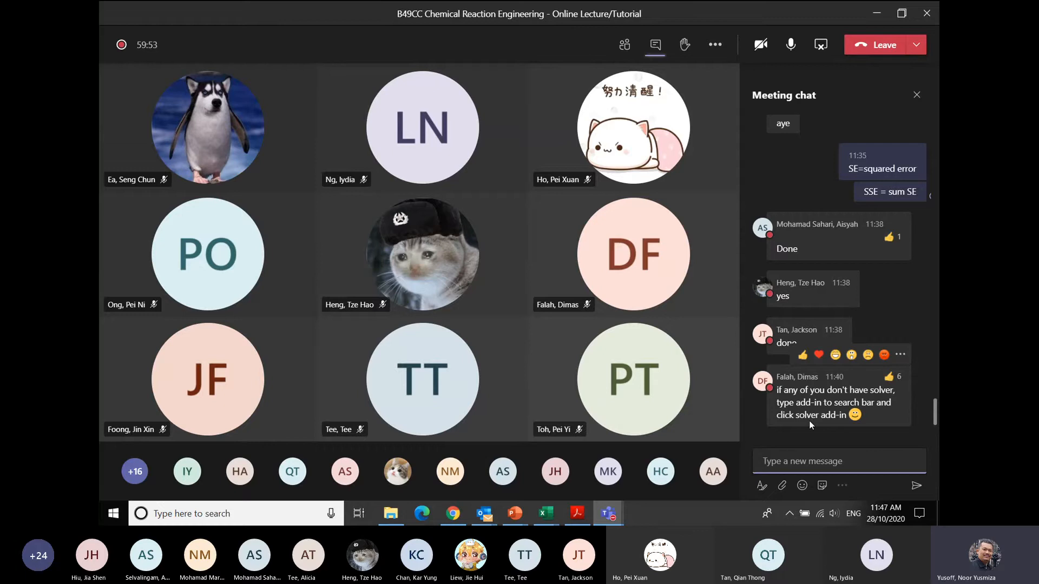
pyautogui.moveTo(893, 376)
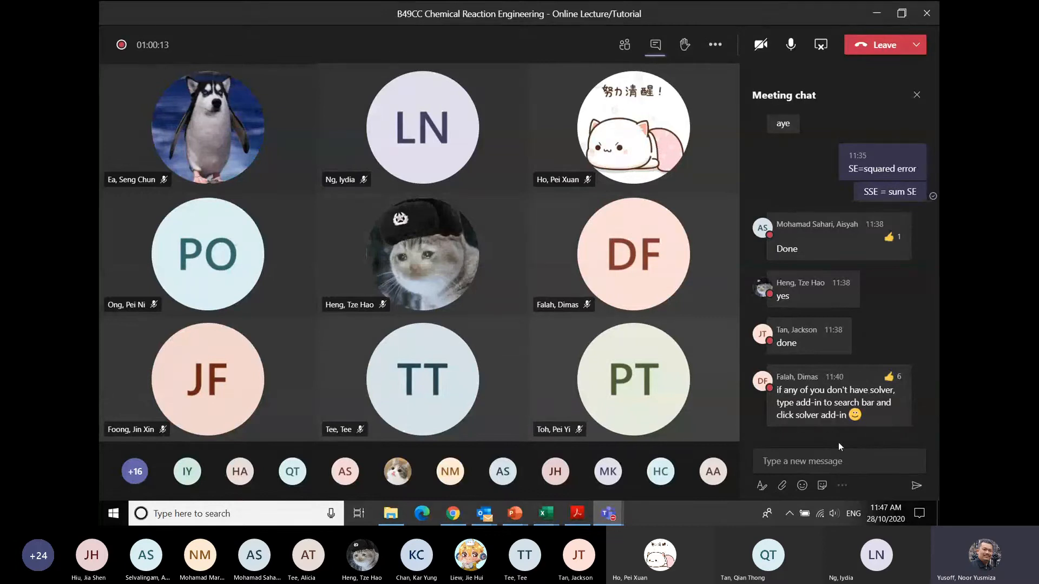
pyautogui.click(551, 517)
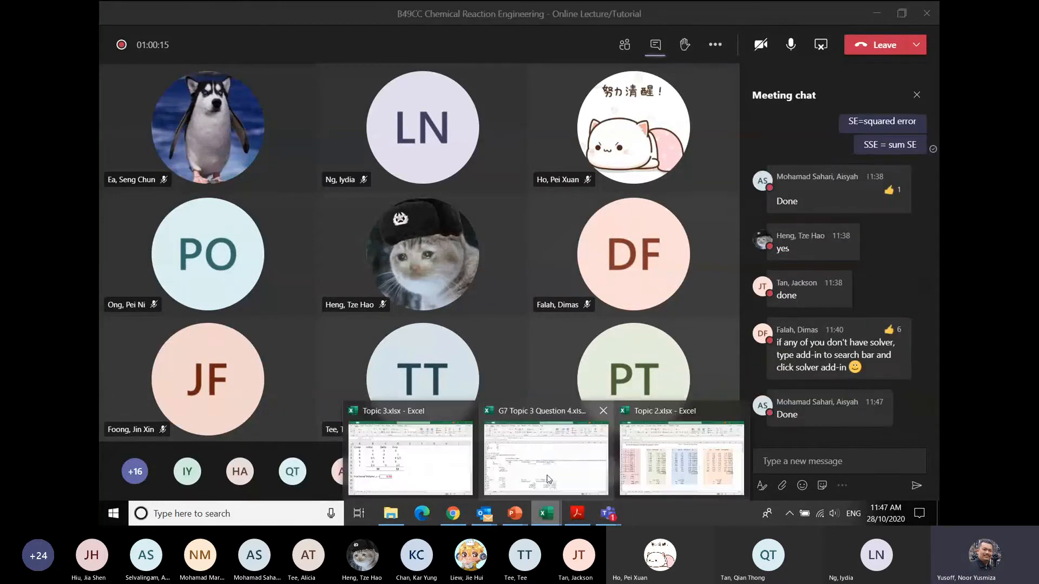
pyautogui.moveTo(601, 456)
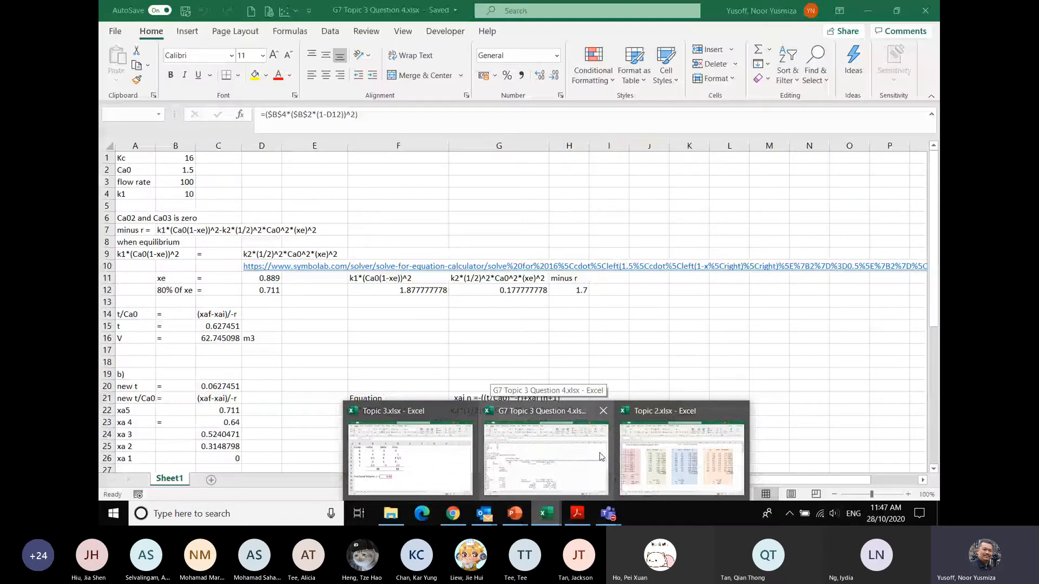
pyautogui.click(682, 458)
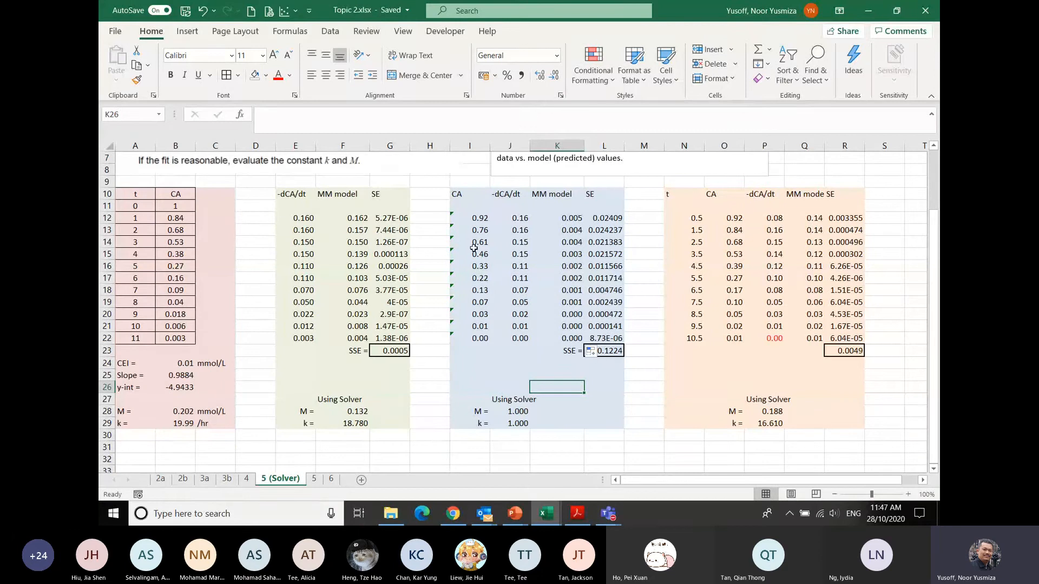
# Step: Start Solver for the blue table and set its objective to the SSE cell L23, keeping the target value of 0
pyautogui.moveTo(456, 193); pyautogui.dragTo(608, 420)
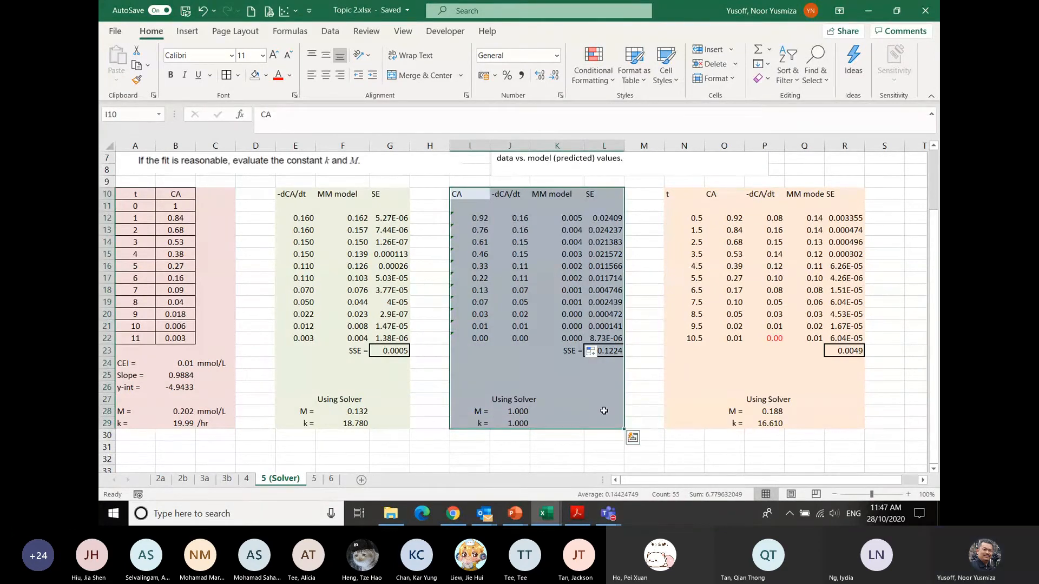
pyautogui.click(616, 353)
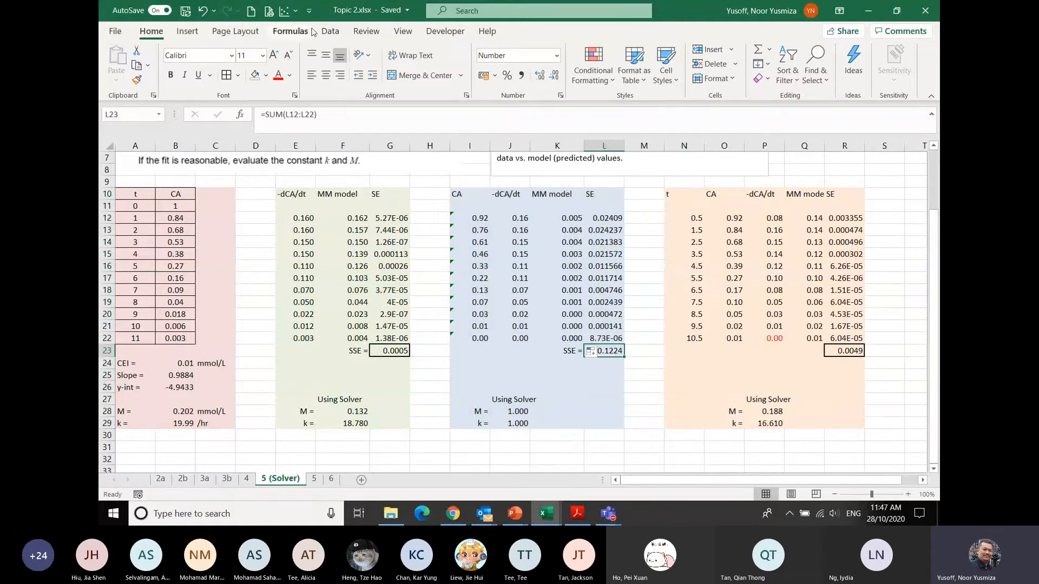
pyautogui.click(331, 31)
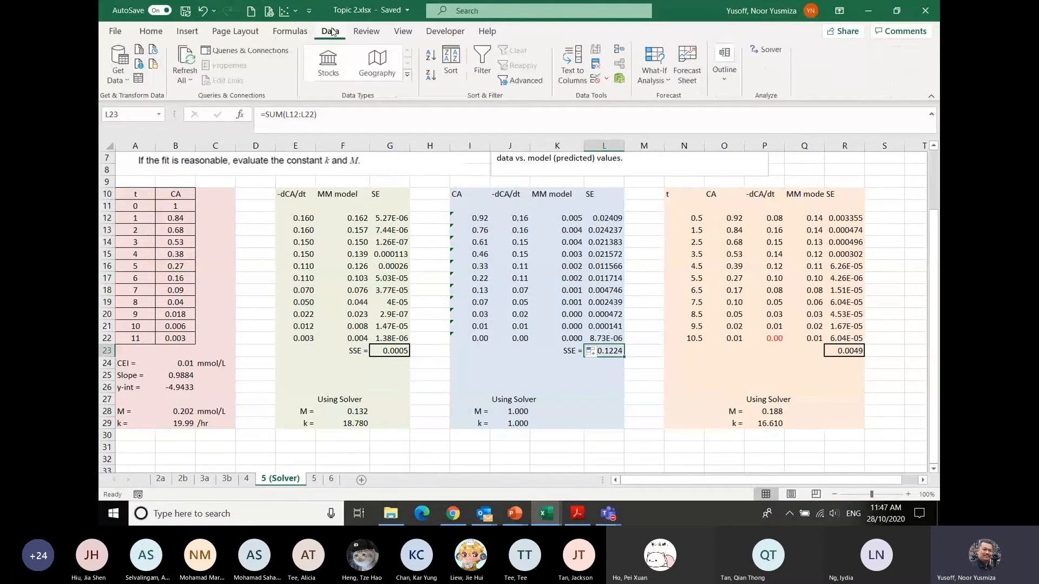
pyautogui.click(762, 51)
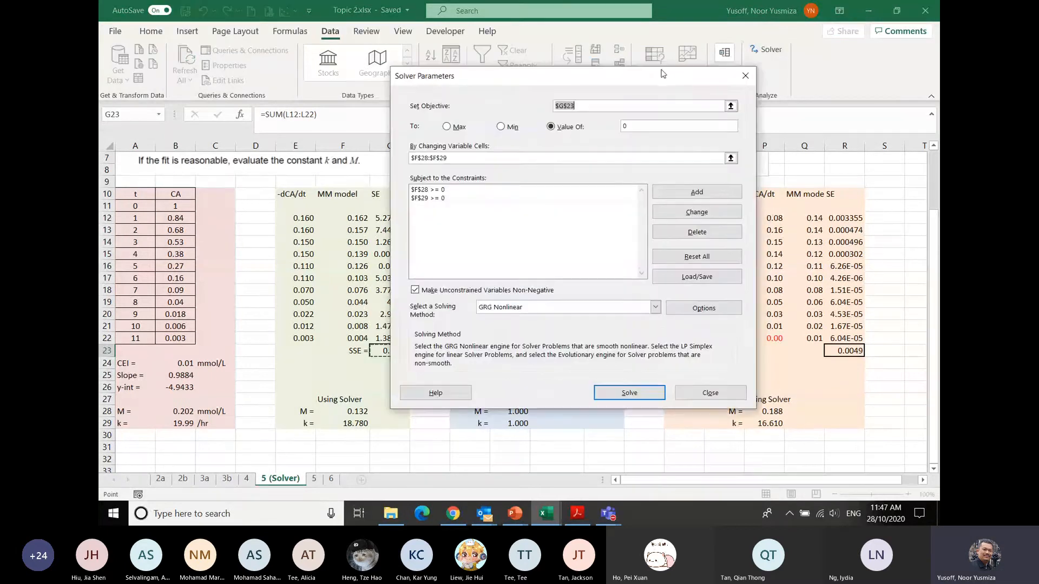
pyautogui.moveTo(704, 81); pyautogui.dragTo(341, 113)
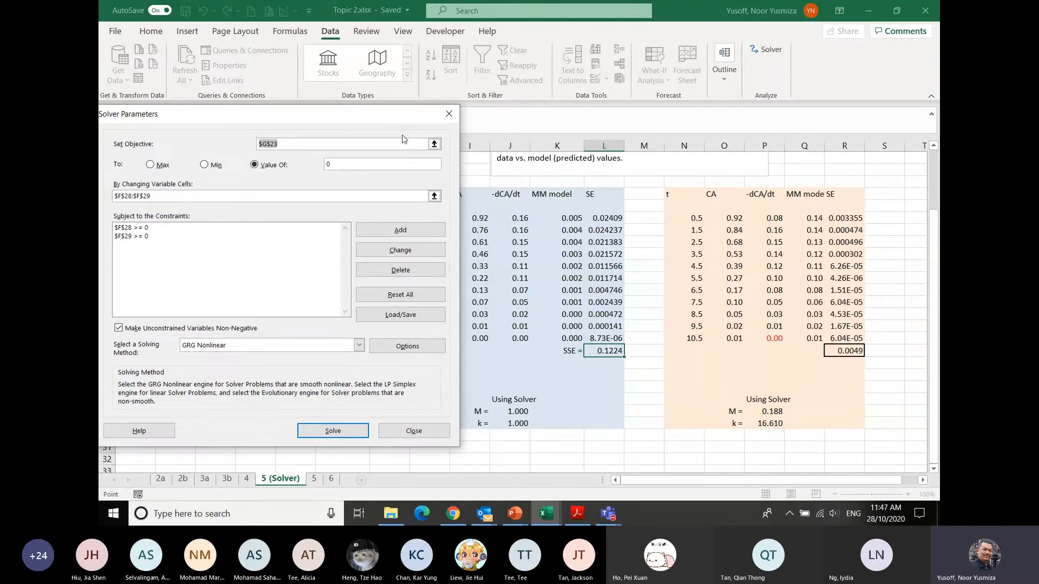
pyautogui.click(434, 143)
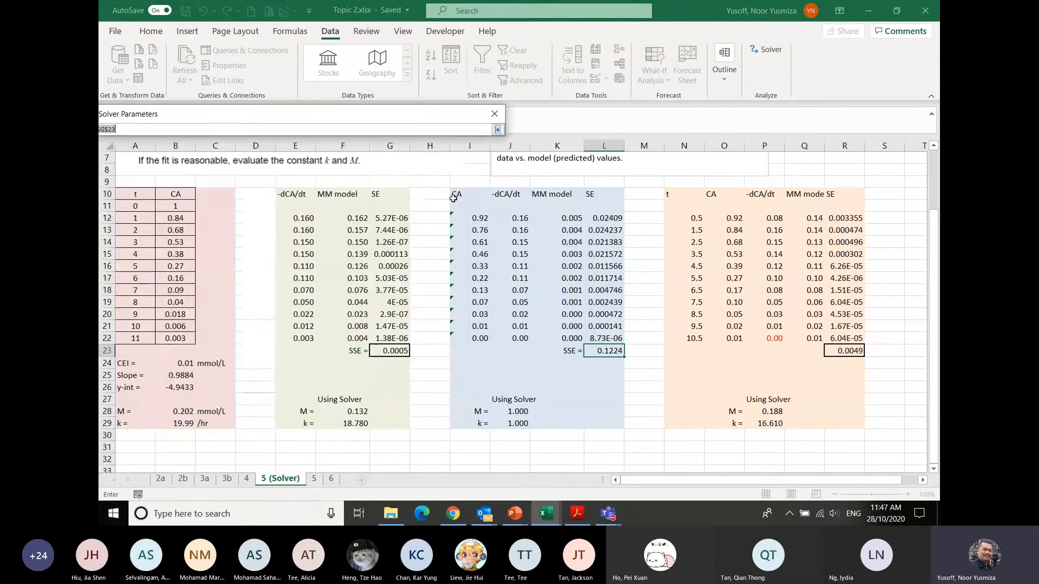
pyautogui.click(609, 353)
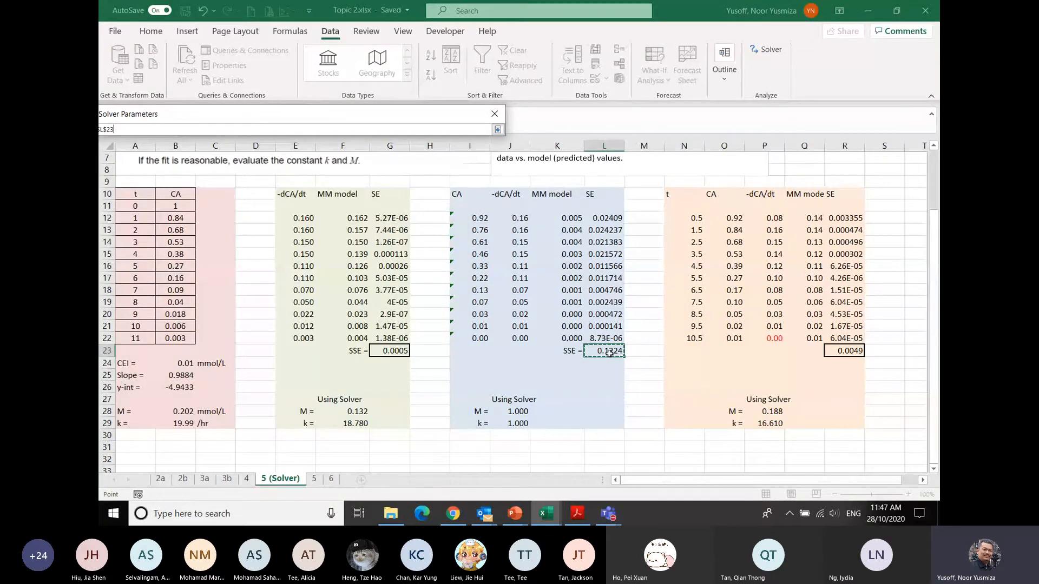
pyautogui.press('Return')
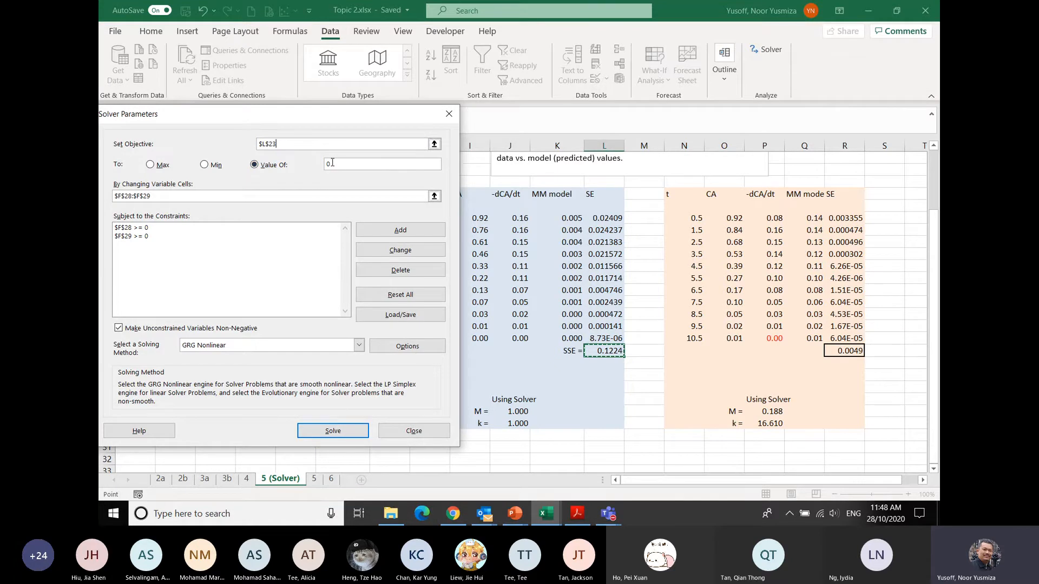
# Step: Set Solver's variable cells to J28:J29, solve, and keep the Solver solution
pyautogui.click(434, 195)
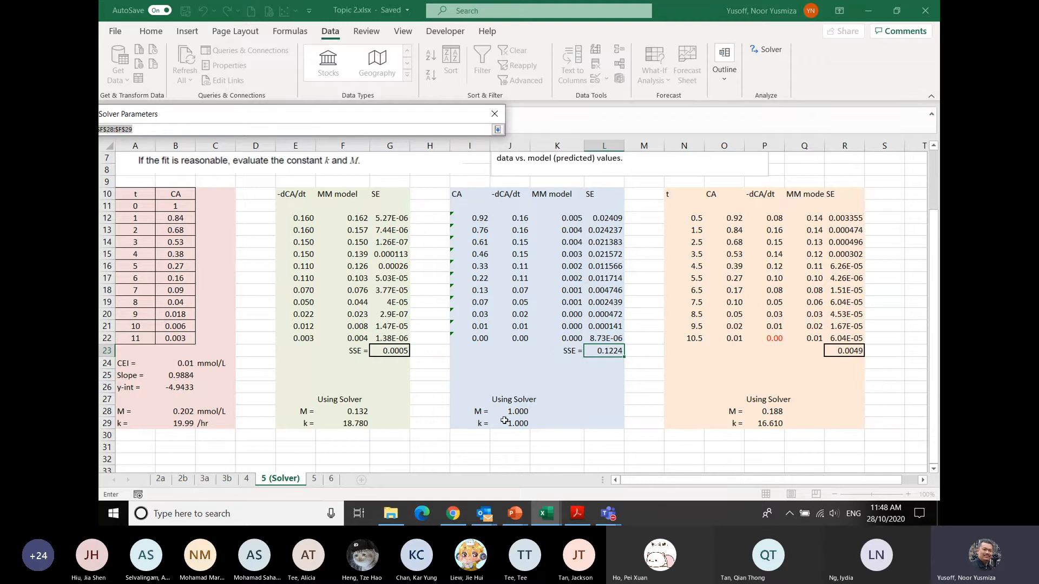
pyautogui.moveTo(514, 412); pyautogui.dragTo(514, 424)
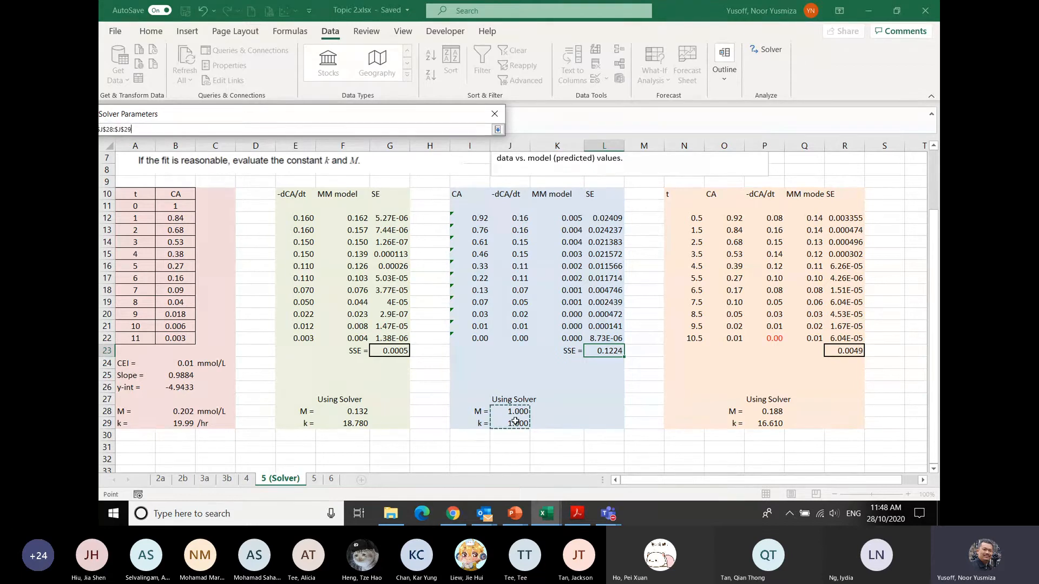
pyautogui.press('Return')
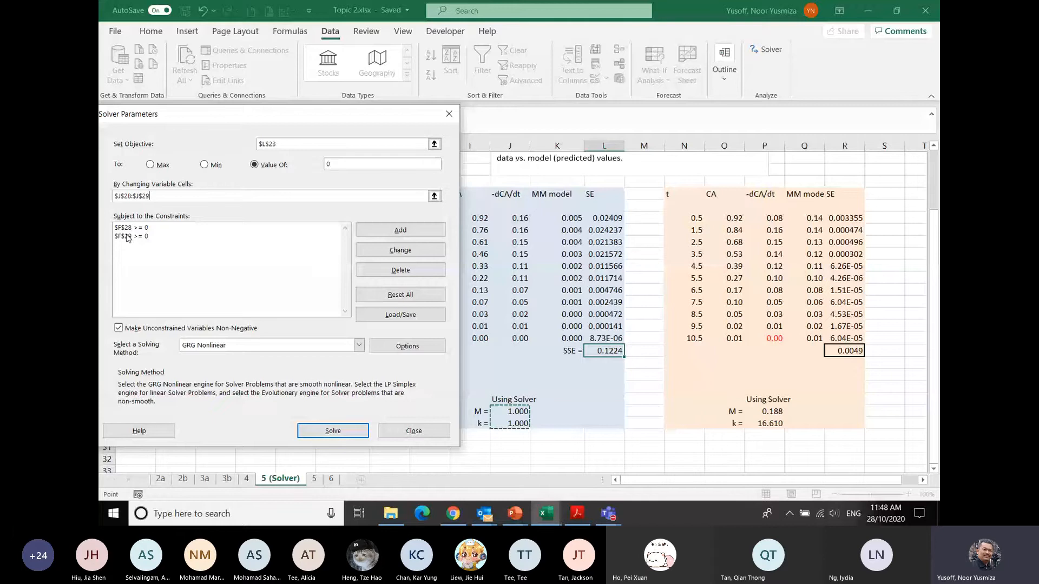
pyautogui.click(333, 431)
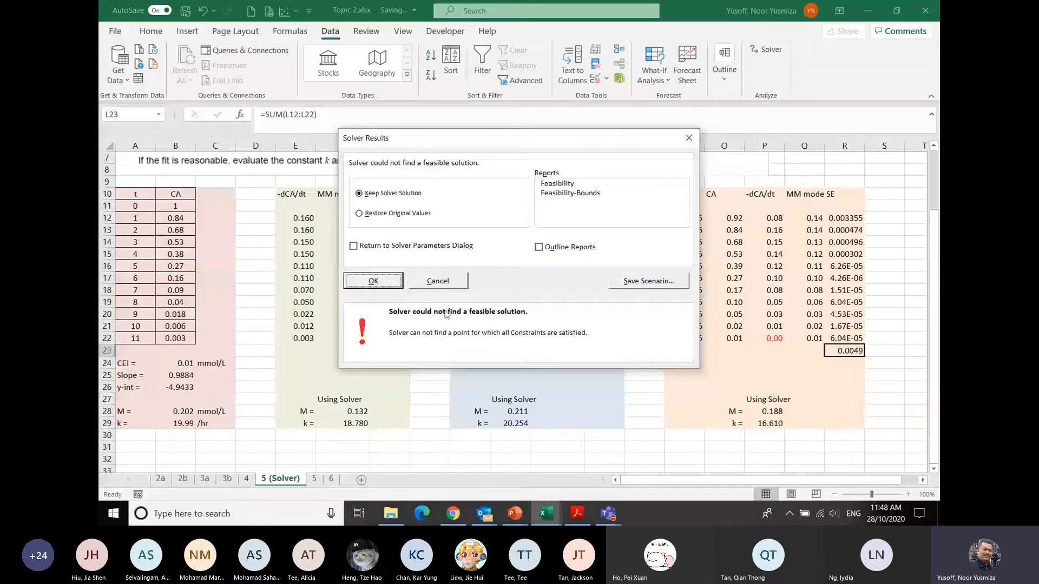
pyautogui.click(395, 286)
# Step: Compare the solved M and k in J28:J29 with the values in B28:B29
pyautogui.moveTo(519, 412); pyautogui.dragTo(512, 425)
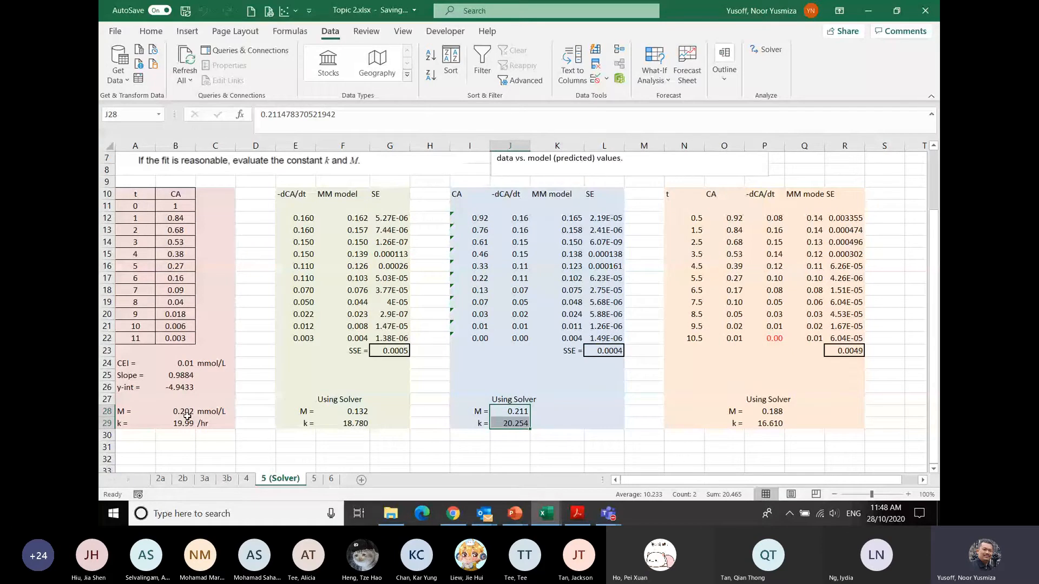
pyautogui.moveTo(187, 416); pyautogui.dragTo(187, 425)
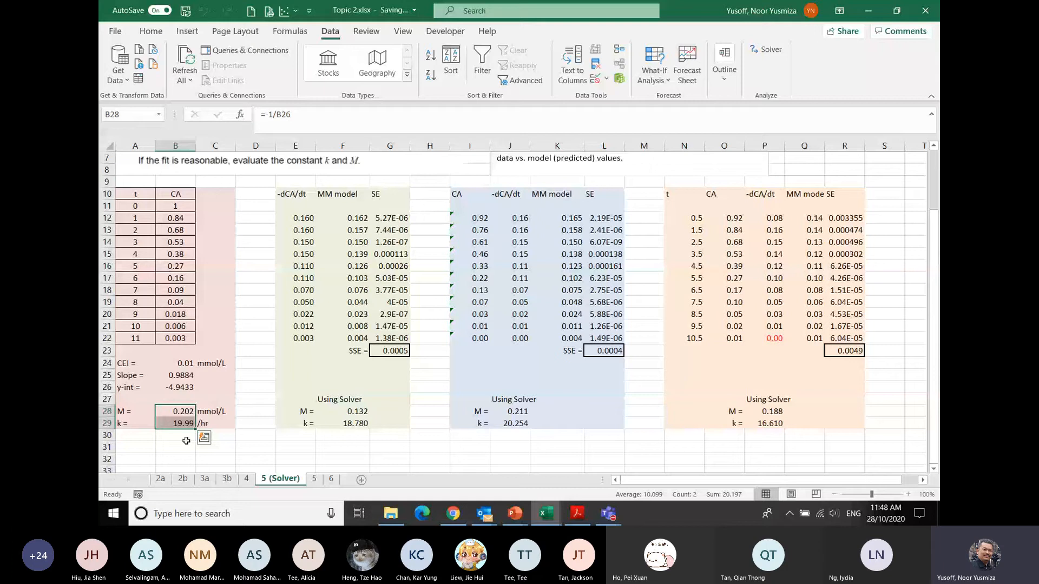
pyautogui.click(510, 412)
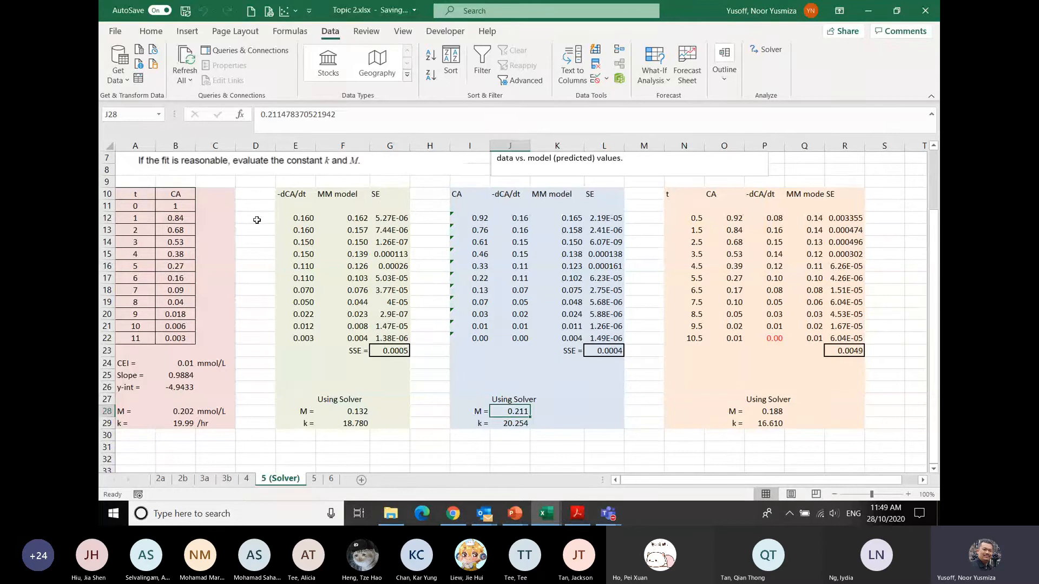
# Step: Plot CA against t from A10:B22 as a markers-only scatter chart and place it over the pink and green tables
pyautogui.click(172, 219)
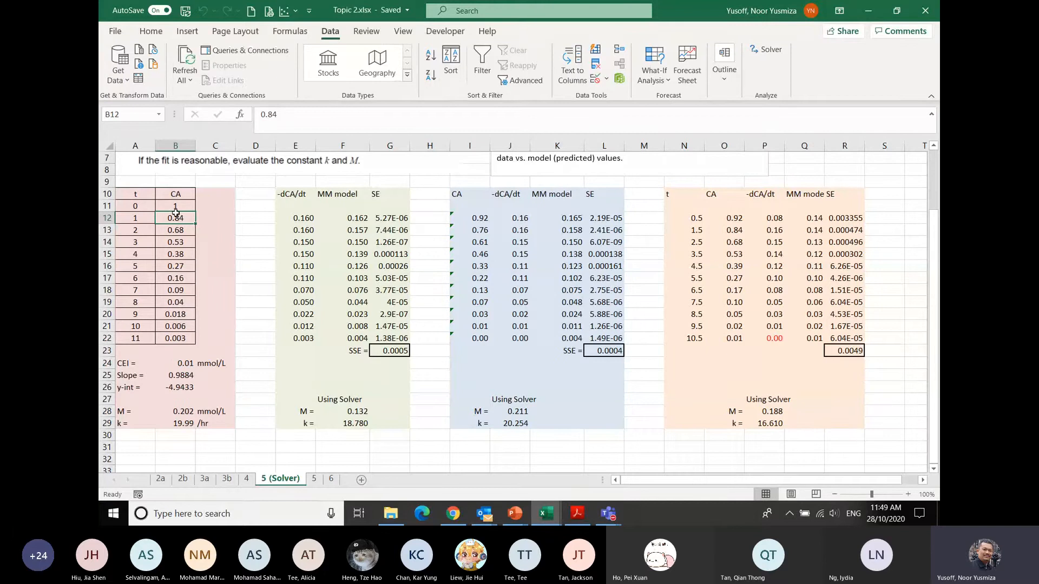
pyautogui.moveTo(135, 195); pyautogui.dragTo(175, 339)
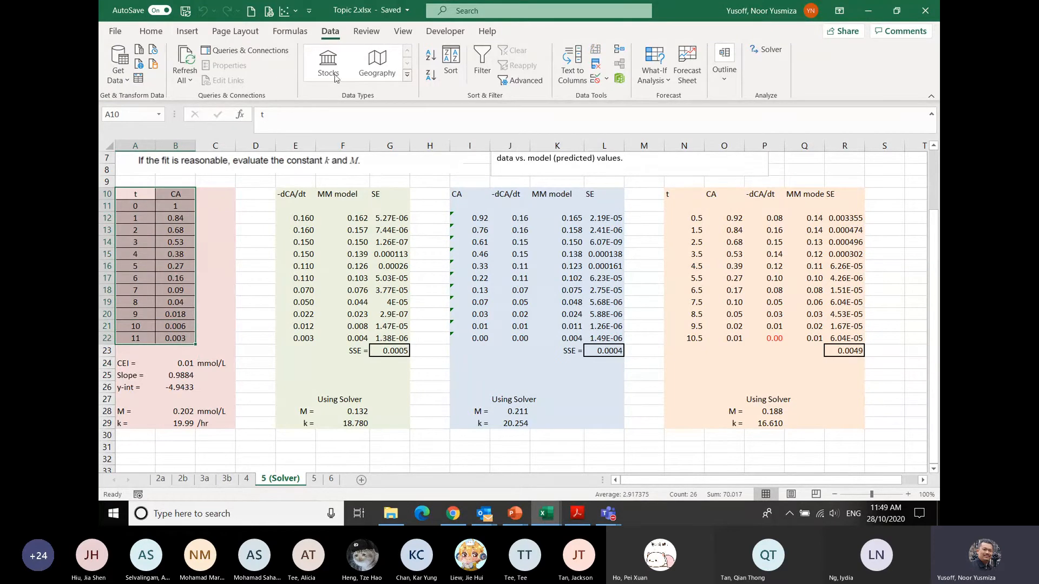
pyautogui.click(200, 32)
pyautogui.click(462, 78)
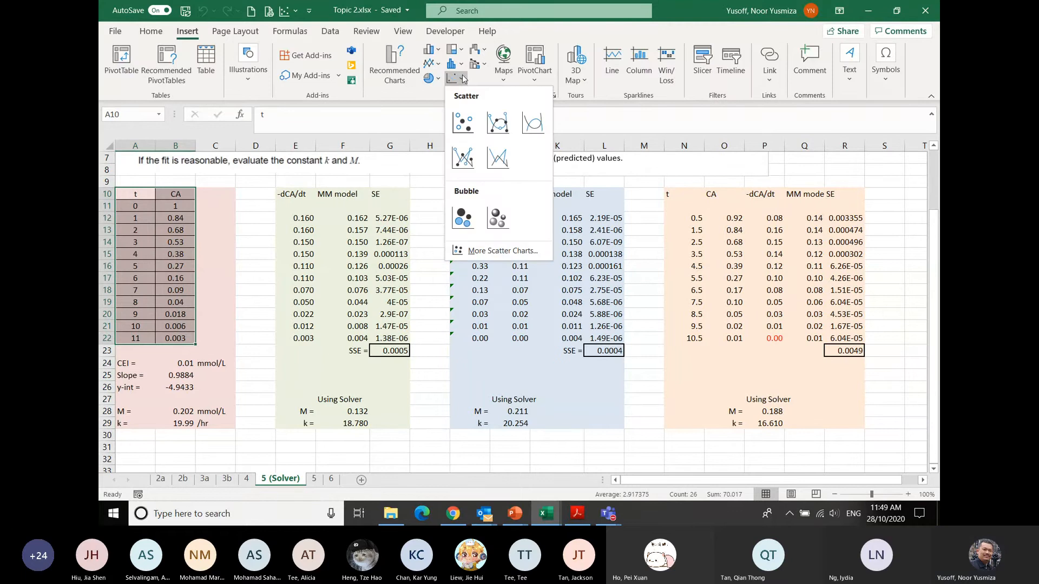
pyautogui.click(465, 120)
pyautogui.moveTo(482, 245); pyautogui.dragTo(258, 190)
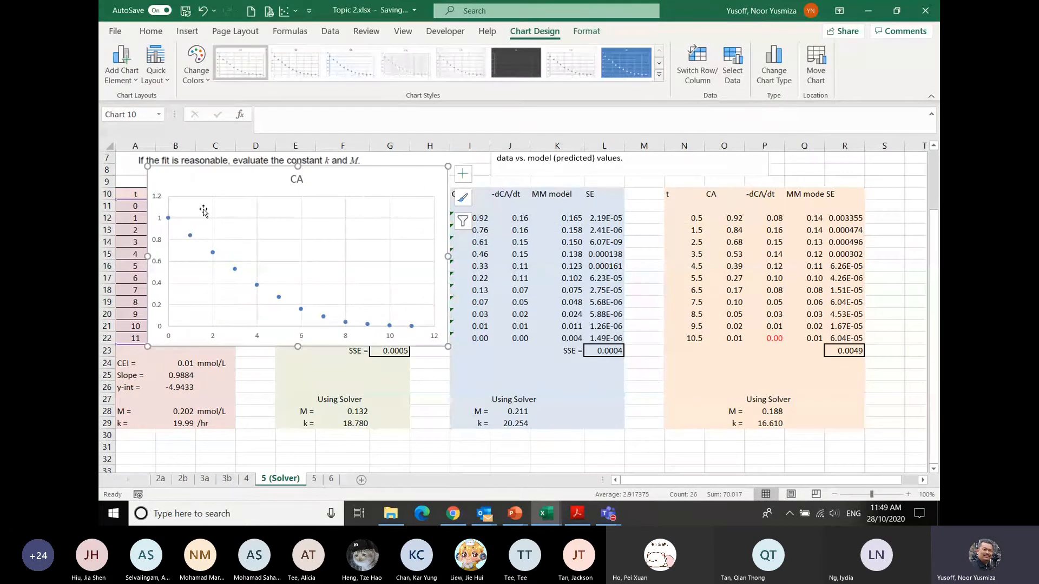
# Step: Examine the CA chart's points at t = 0 and t = 1, and delete the chart
pyautogui.moveTo(168, 222)
pyautogui.moveTo(191, 241)
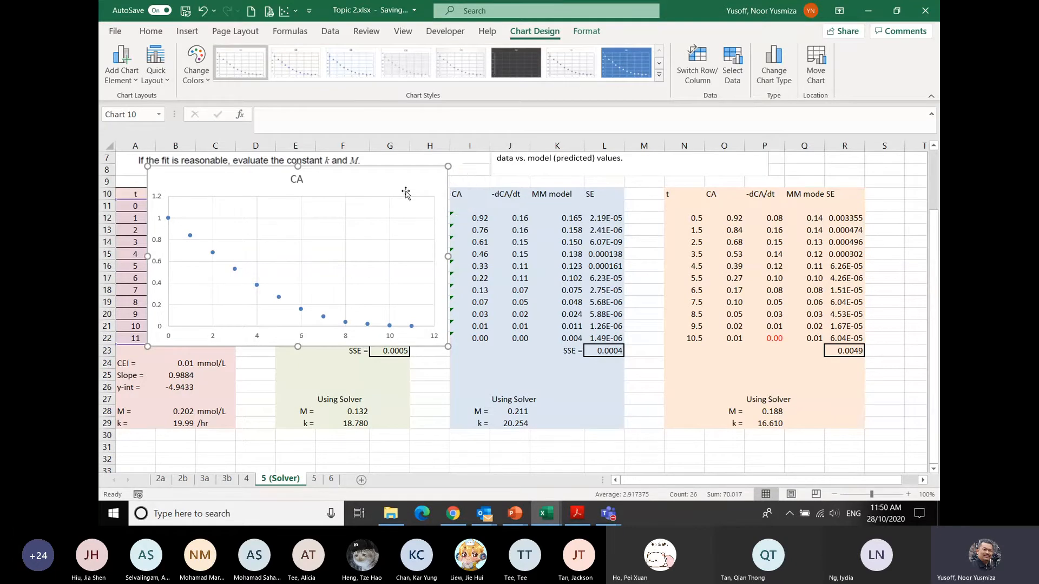
pyautogui.press('Delete')
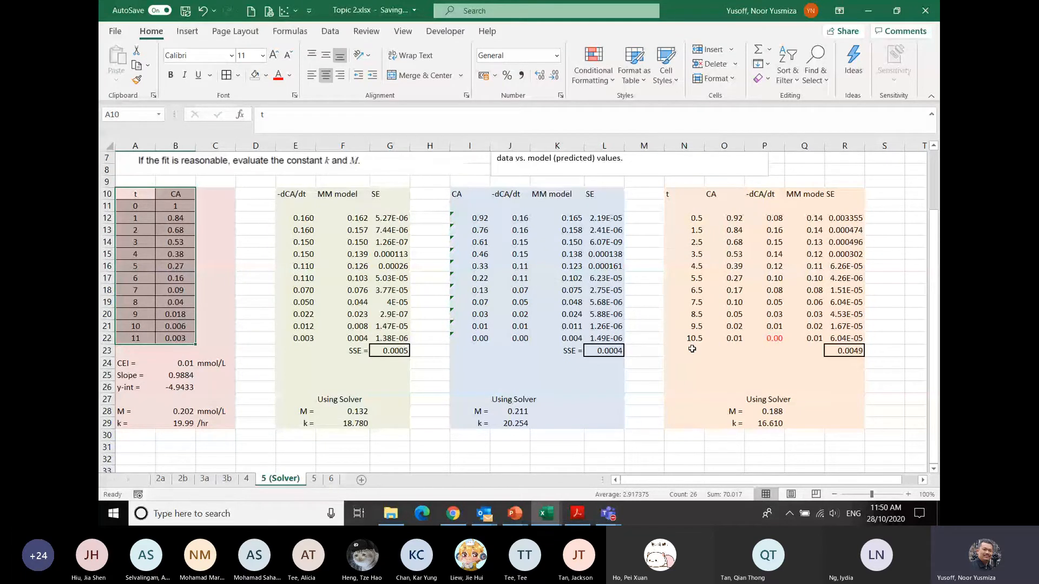
# Step: Compare the times in A12:A22 and the averaged CA in I12:I22 with the original CA pair in B11:B12
pyautogui.click(128, 217)
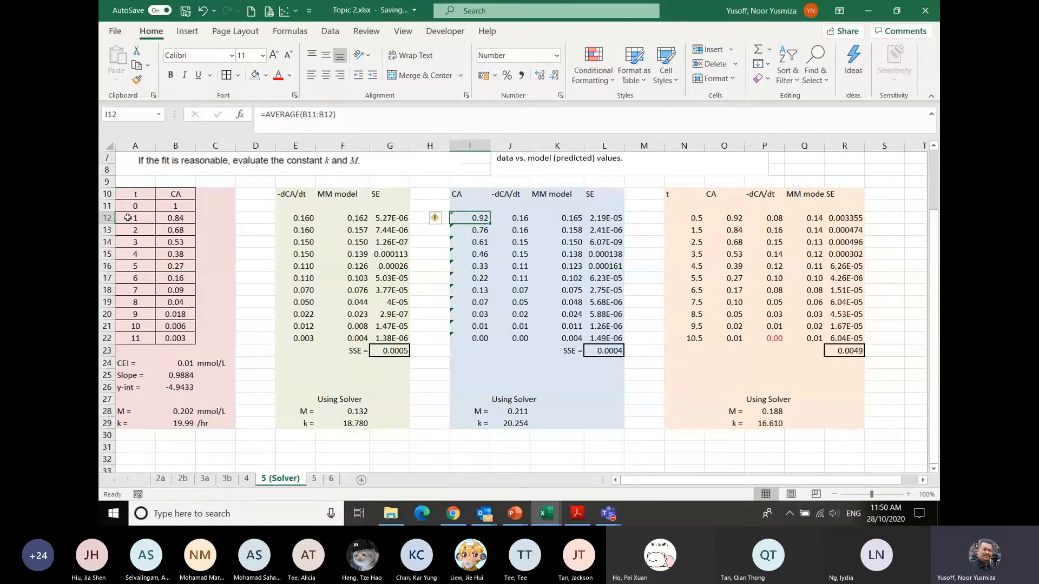
pyautogui.moveTo(127, 218); pyautogui.dragTo(135, 338)
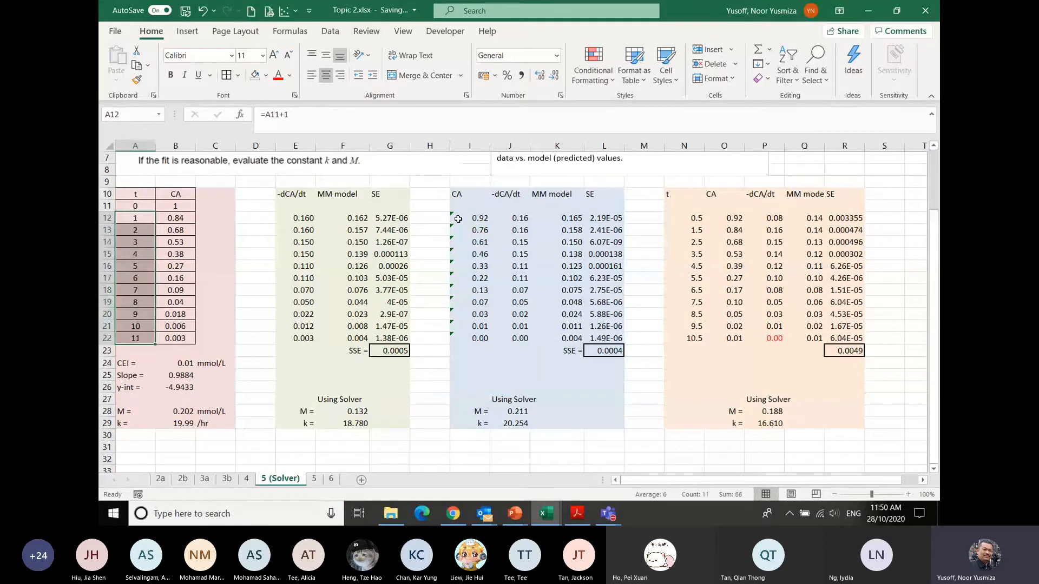
pyautogui.moveTo(459, 219); pyautogui.dragTo(473, 339)
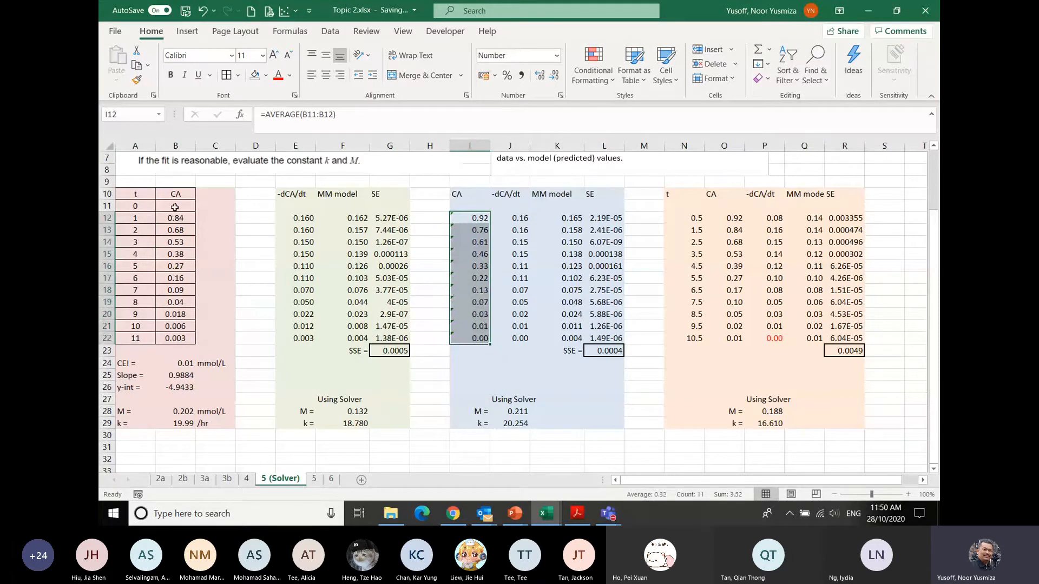
pyautogui.moveTo(174, 206); pyautogui.dragTo(174, 216)
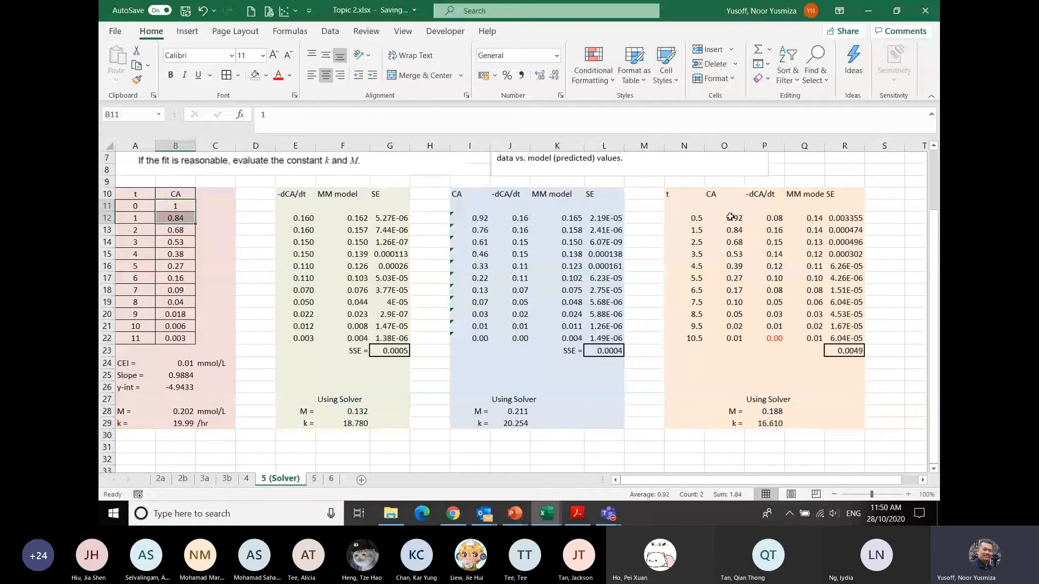
# Step: Examine the averaged CA values in O12:O22 and the formula behind the averaged time in N12
pyautogui.moveTo(730, 216); pyautogui.dragTo(735, 338)
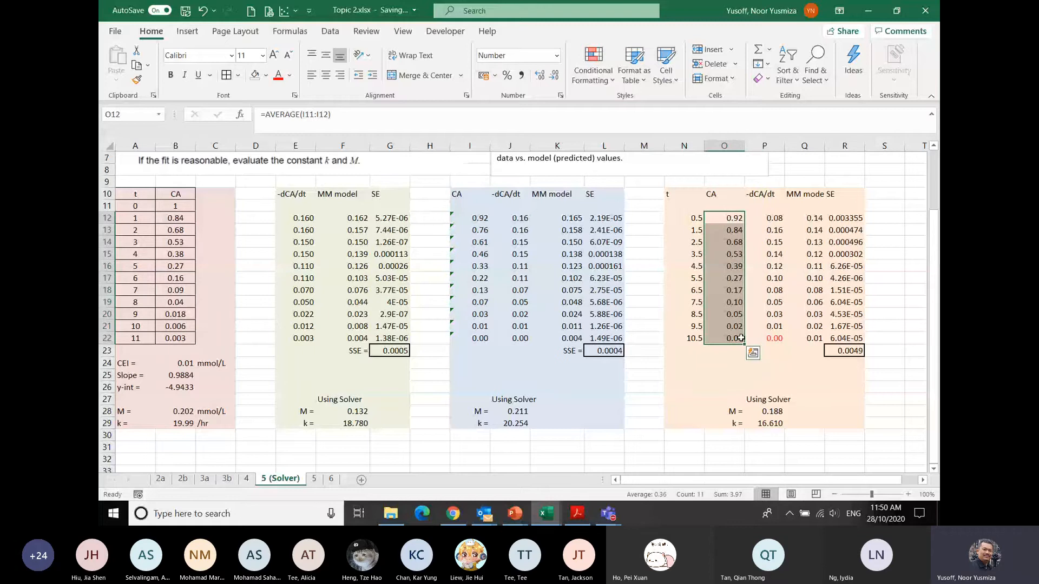
pyautogui.click(686, 221)
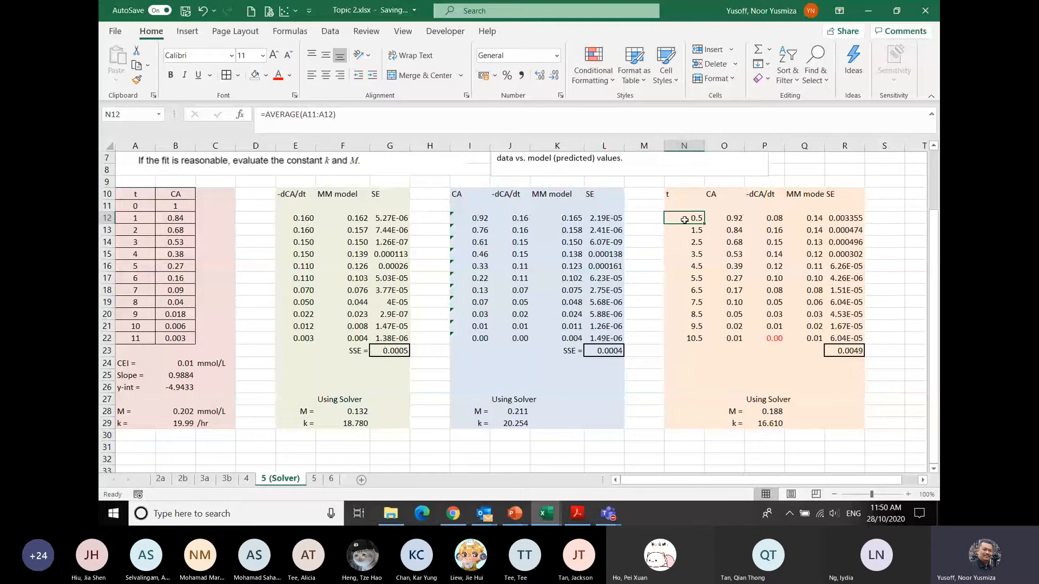
pyautogui.doubleClick(685, 219)
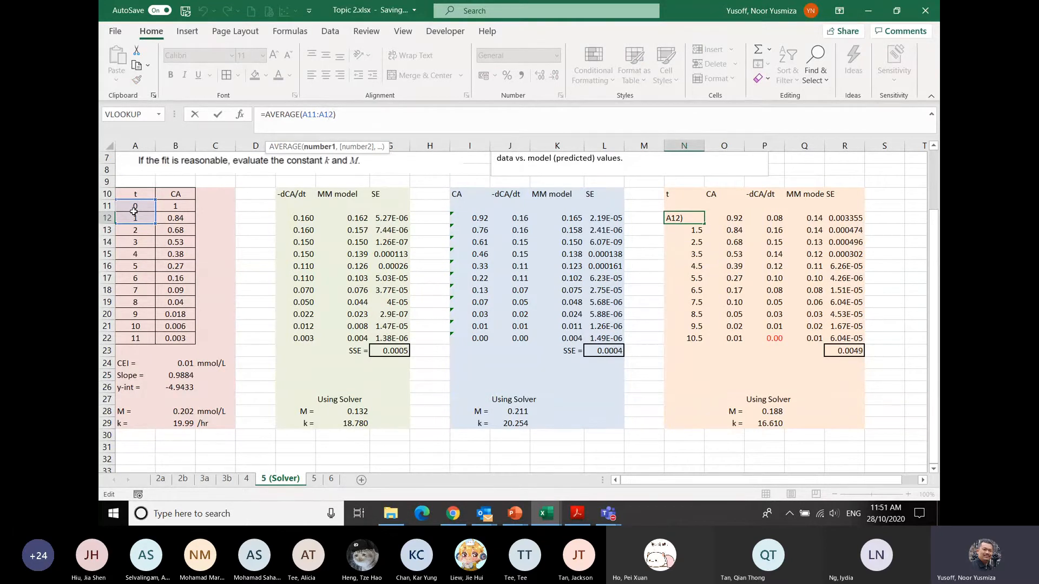
pyautogui.hotkey('ctrl', 'Return')
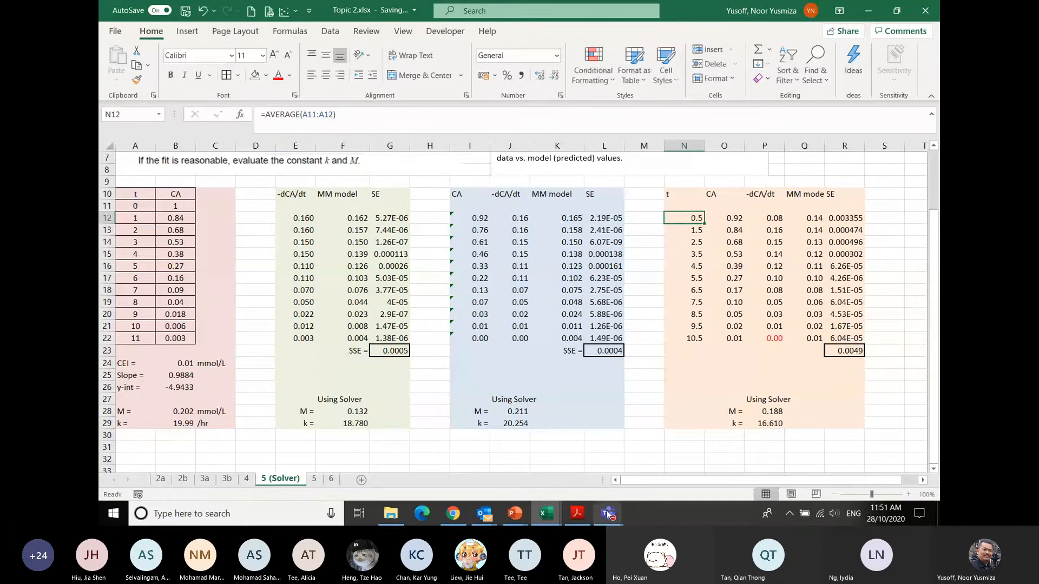
# Step: Switch to the Teams meeting to read the chat, and return to the Topic 2.xlsx workbook
pyautogui.moveTo(607, 511)
pyautogui.click(719, 481)
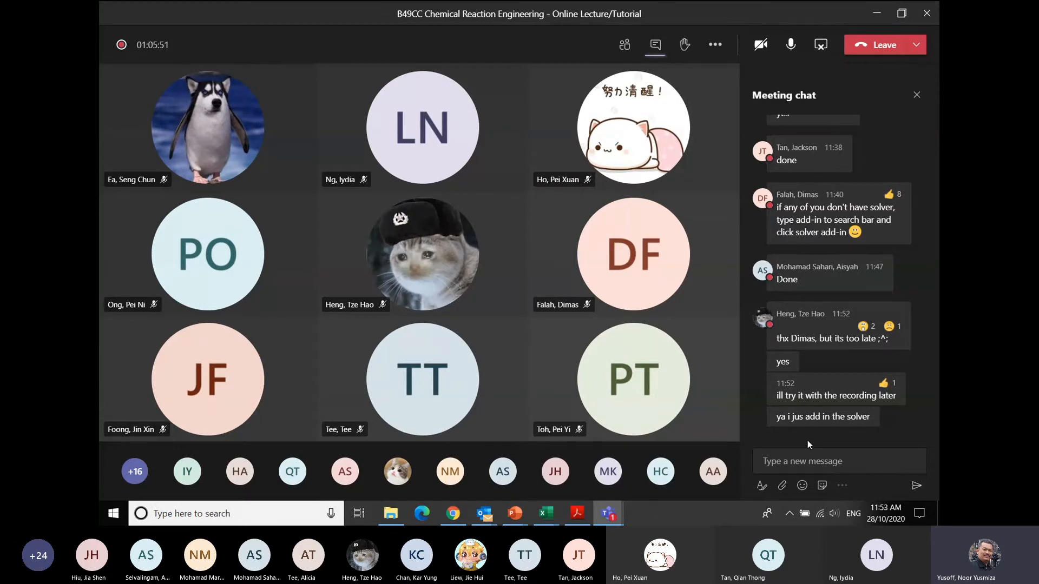
pyautogui.moveTo(546, 513)
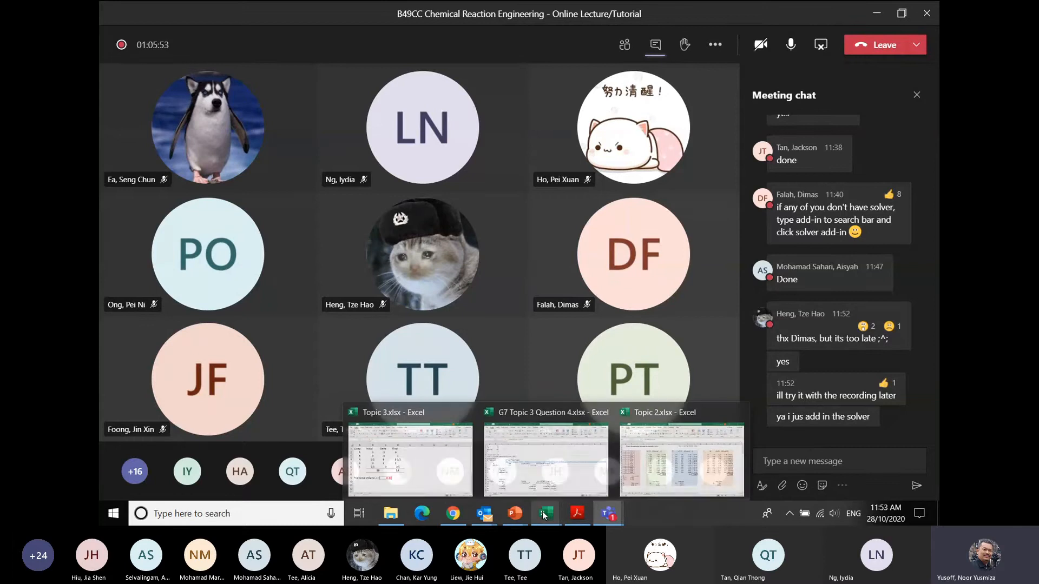
pyautogui.click(667, 476)
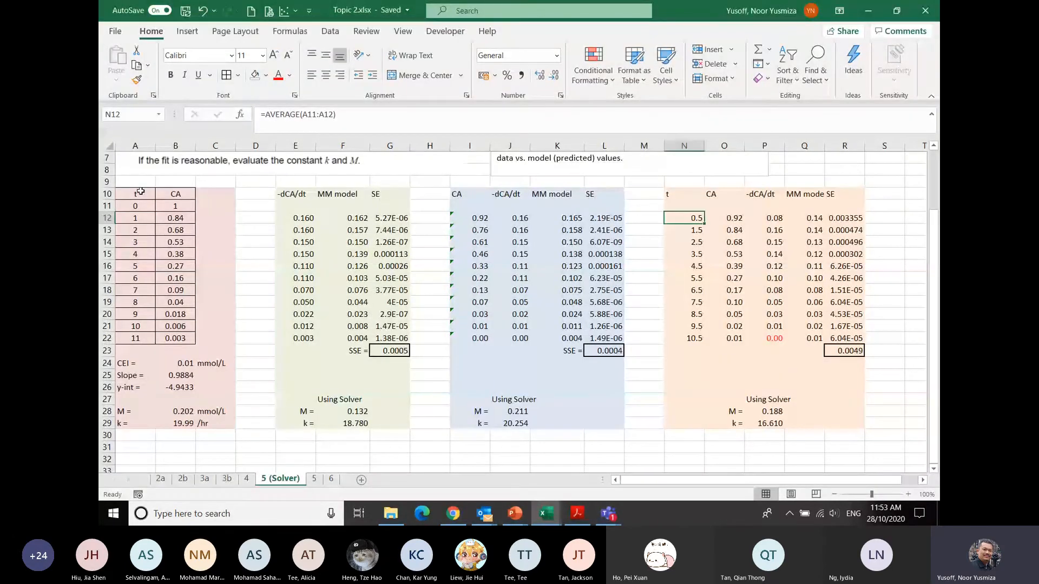
# Step: Review the t and CA data in A10:B22, the rate in E12, the averaged table in I10:K23 and the time in N12
pyautogui.moveTo(140, 191); pyautogui.dragTo(171, 341)
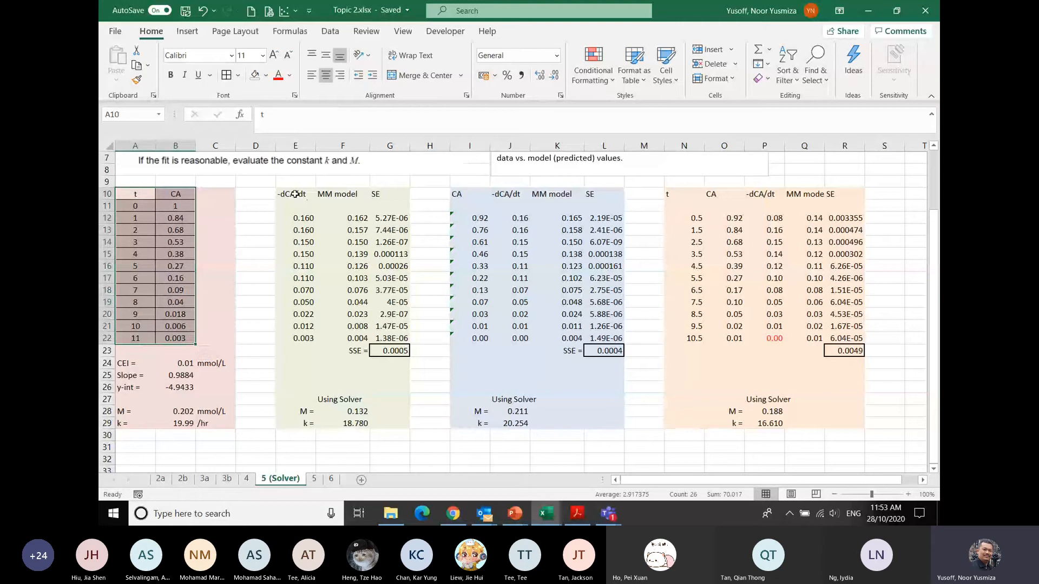
pyautogui.moveTo(295, 194); pyautogui.dragTo(295, 214)
pyautogui.click(295, 215)
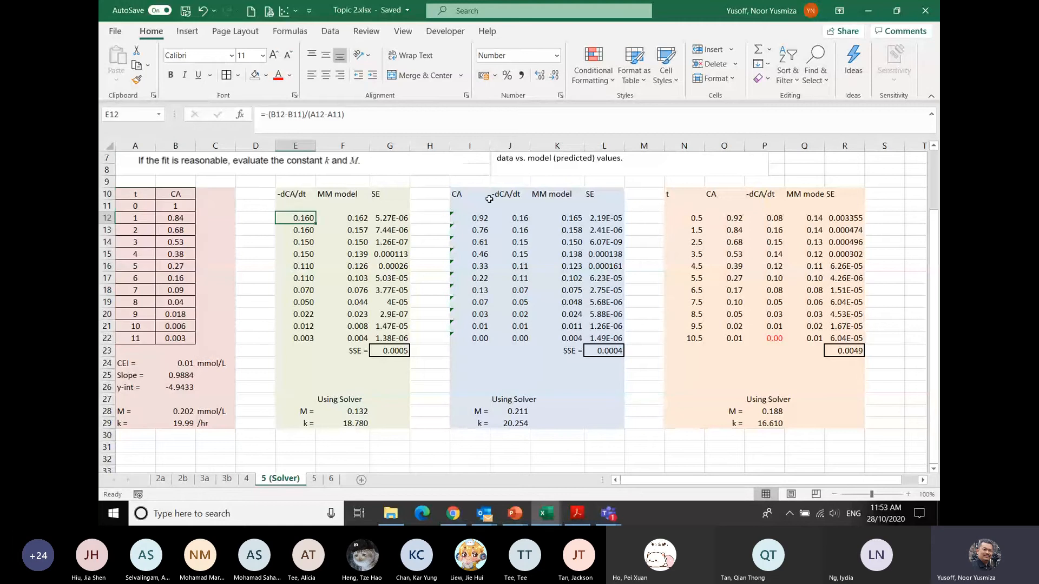
pyautogui.moveTo(471, 195); pyautogui.dragTo(565, 351)
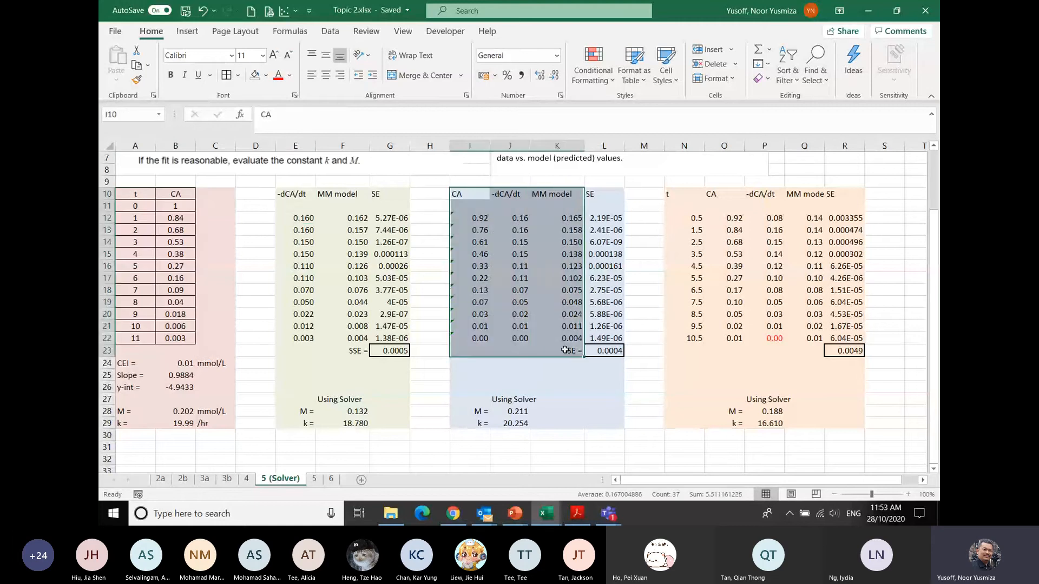
pyautogui.click(690, 218)
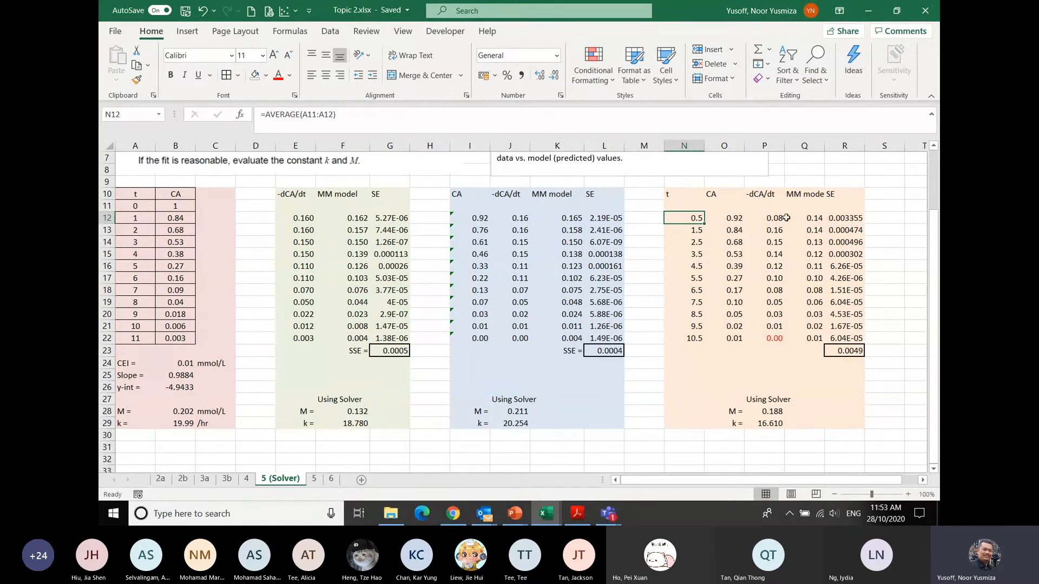
# Step: Reset the initial guesses for M and k in P28:P29 of the orange table to 1
pyautogui.click(783, 412)
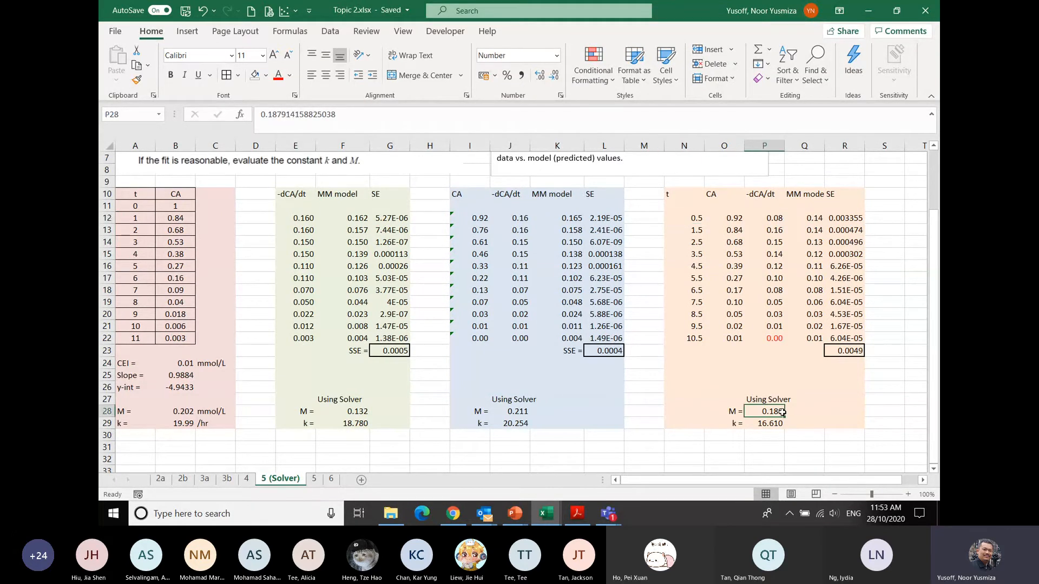
pyautogui.write('1')
pyautogui.press('Return')
pyautogui.write('1')
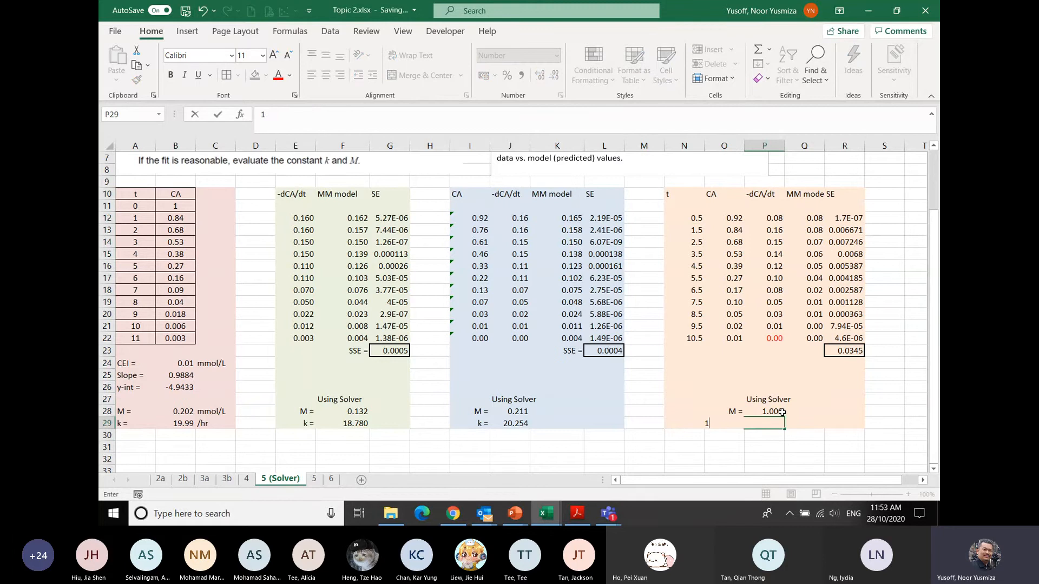
pyautogui.press('Return')
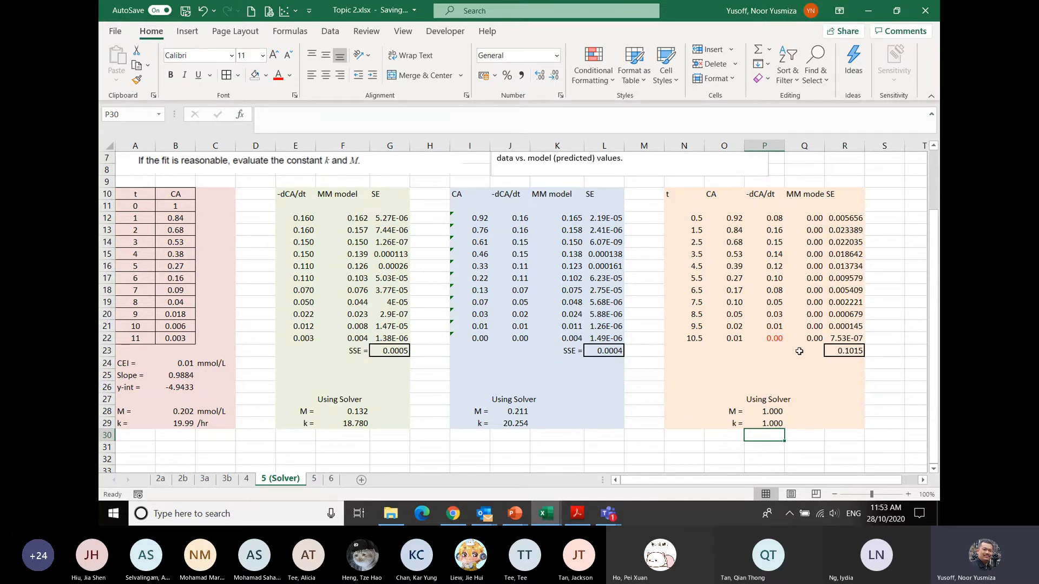
# Step: Copy the "SSE =" label from K23 to Q23, pasting only formulas and number formatting
pyautogui.click(576, 352)
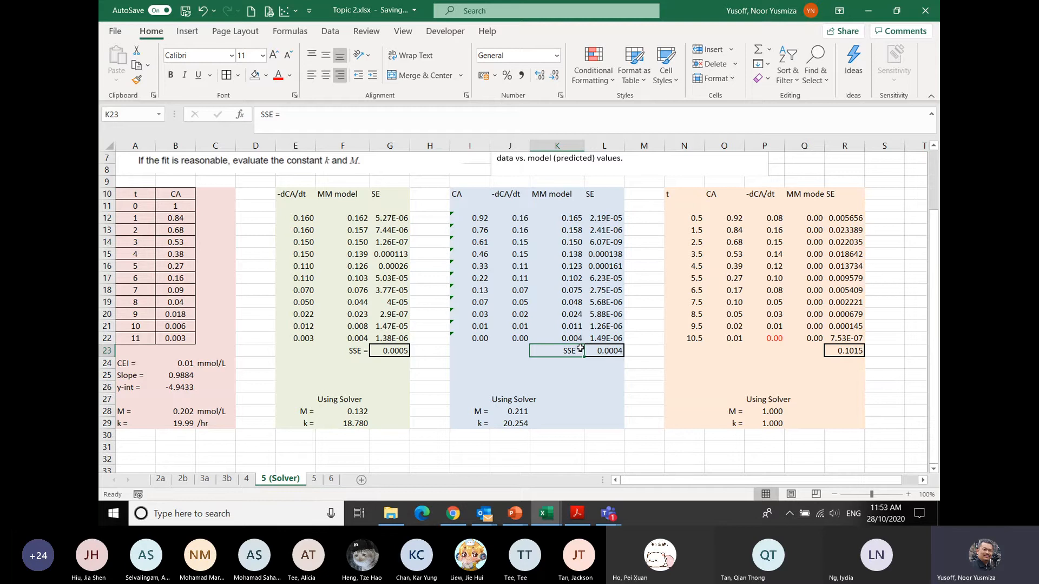
pyautogui.hotkey('ctrl', 'c')
pyautogui.click(804, 350)
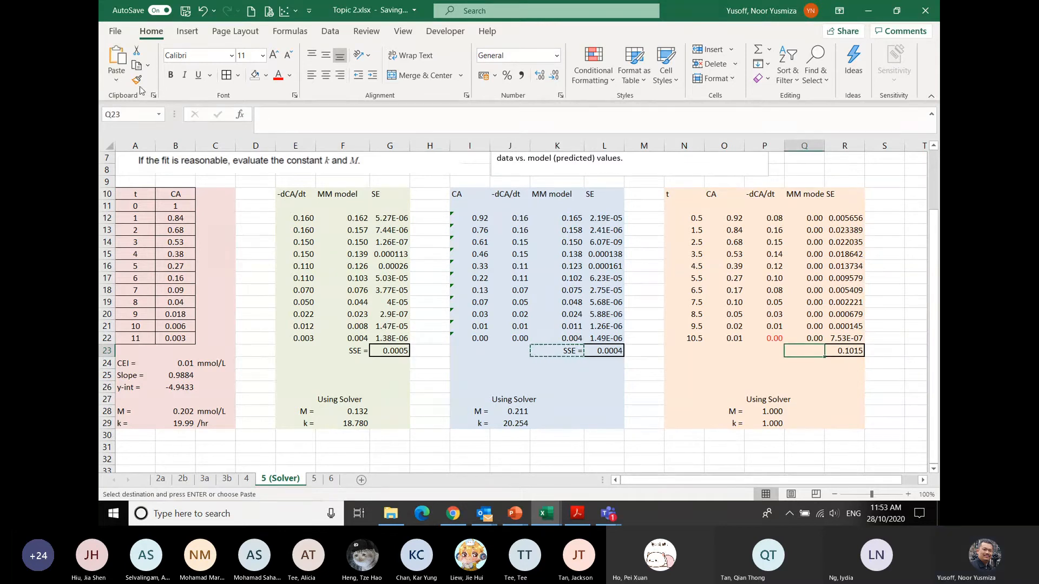
pyautogui.click(116, 80)
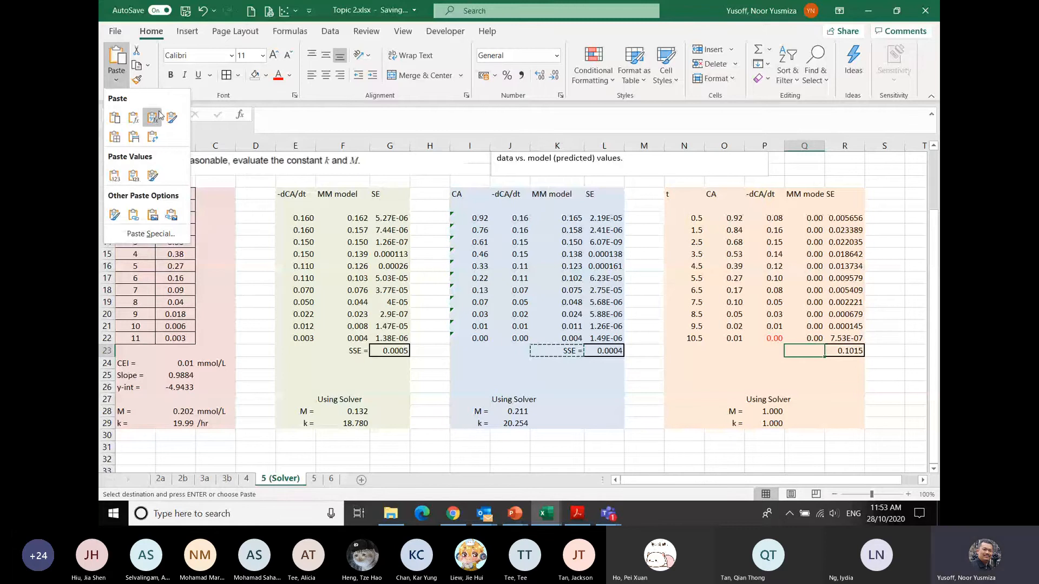
pyautogui.click(157, 116)
# Step: Open Solver and set its objective to the orange table's SSE in R23
pyautogui.click(838, 351)
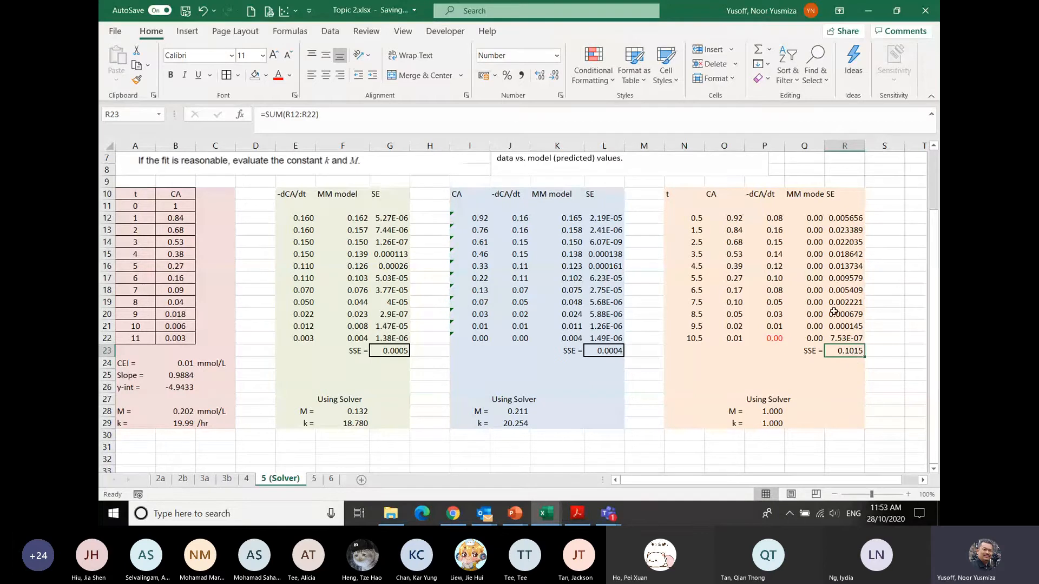
pyautogui.click(328, 32)
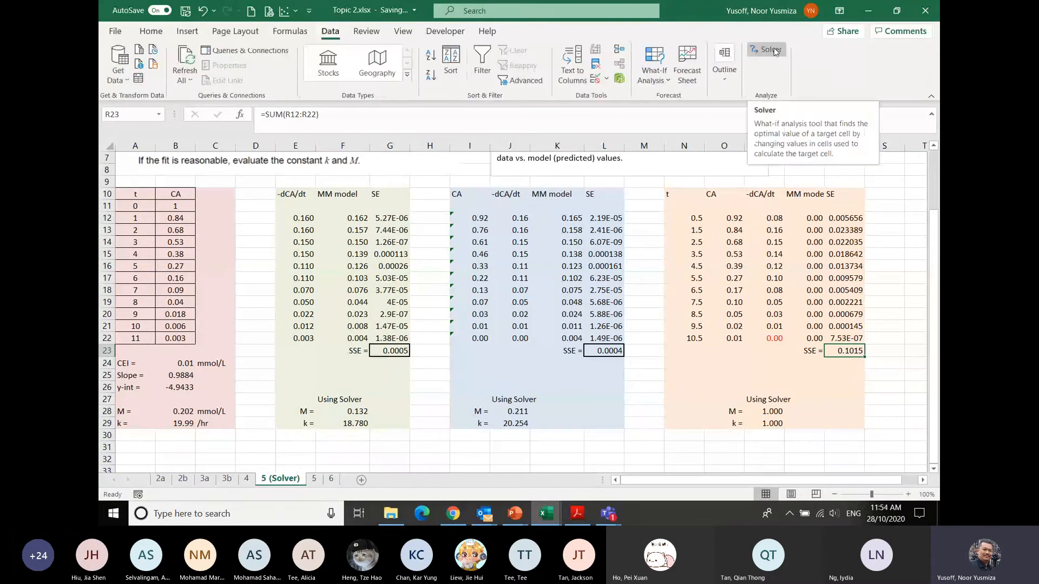
pyautogui.click(769, 50)
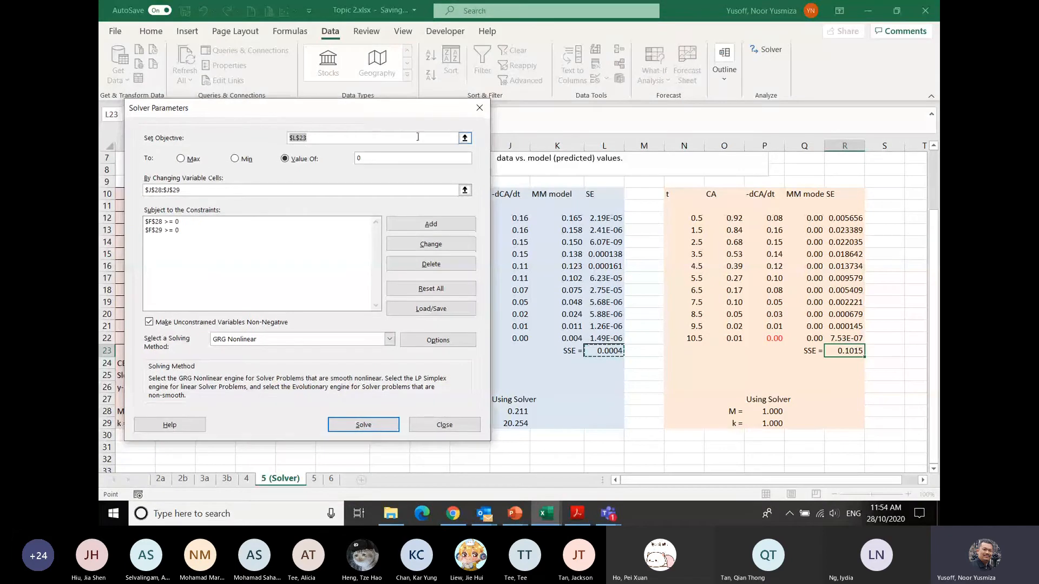
pyautogui.click(464, 138)
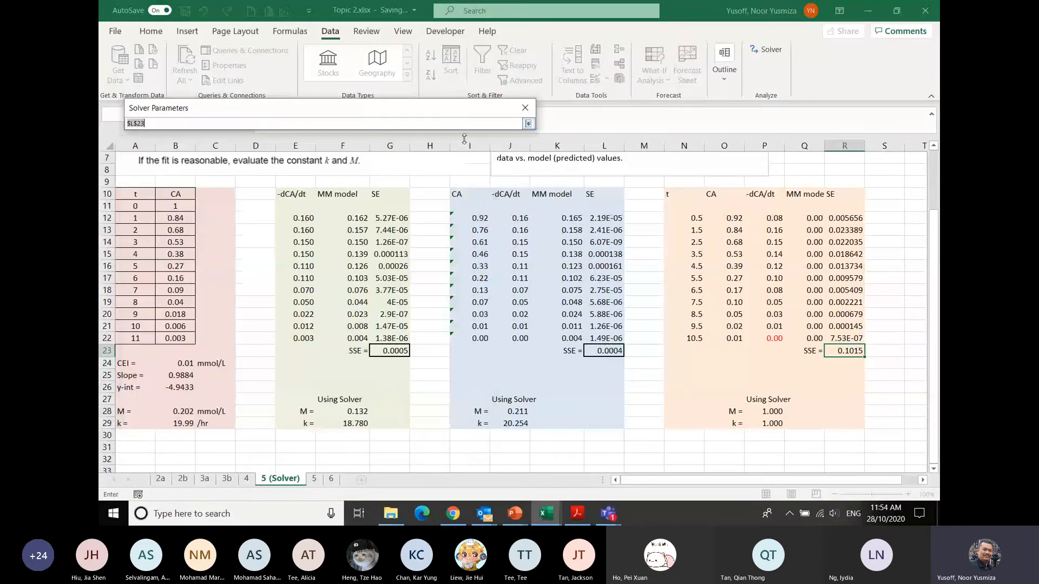
pyautogui.click(846, 349)
pyautogui.click(528, 123)
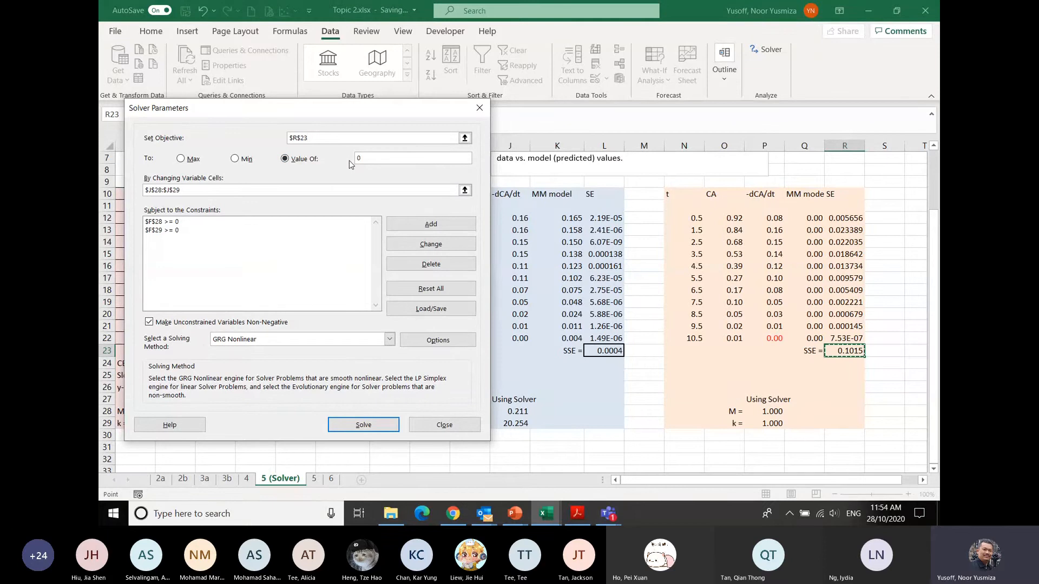
# Step: Set Solver's changing variable cells to P28:P29 and solve for an SSE of 0 with GRG Nonlinear
pyautogui.click(465, 190)
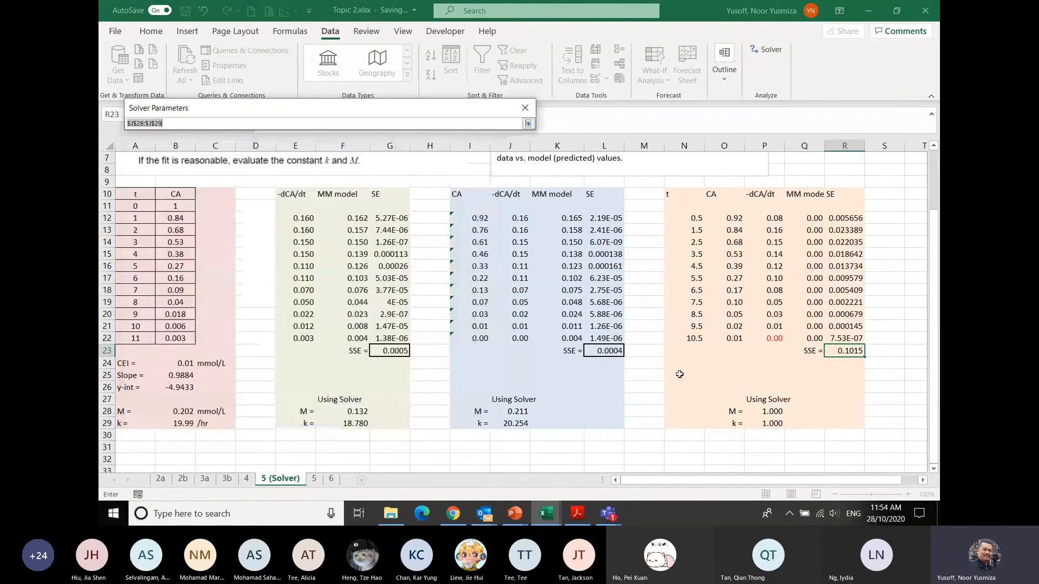
pyautogui.click(771, 412)
pyautogui.moveTo(771, 411); pyautogui.dragTo(771, 423)
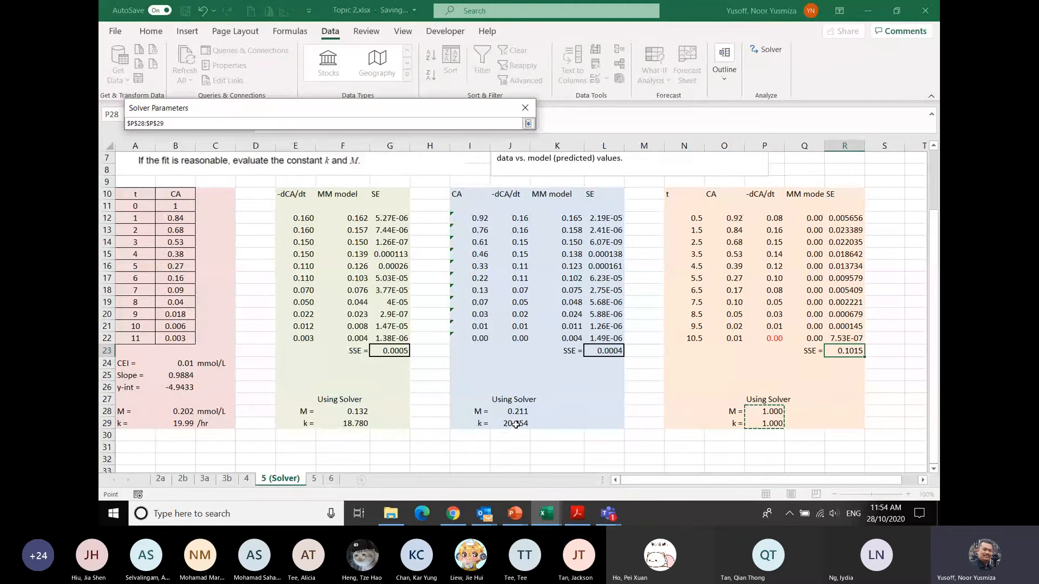
pyautogui.press('Return')
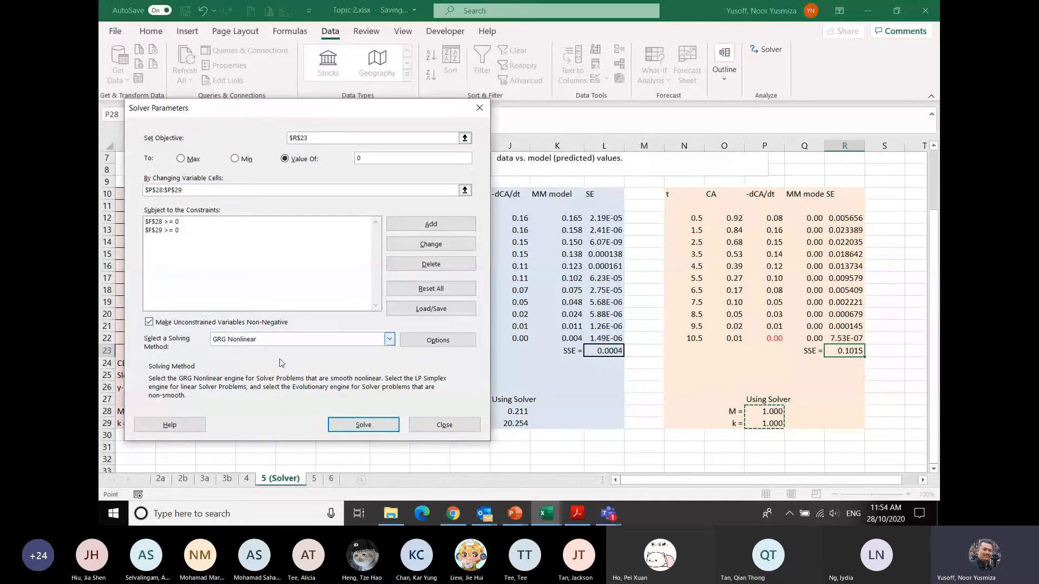
pyautogui.click(368, 425)
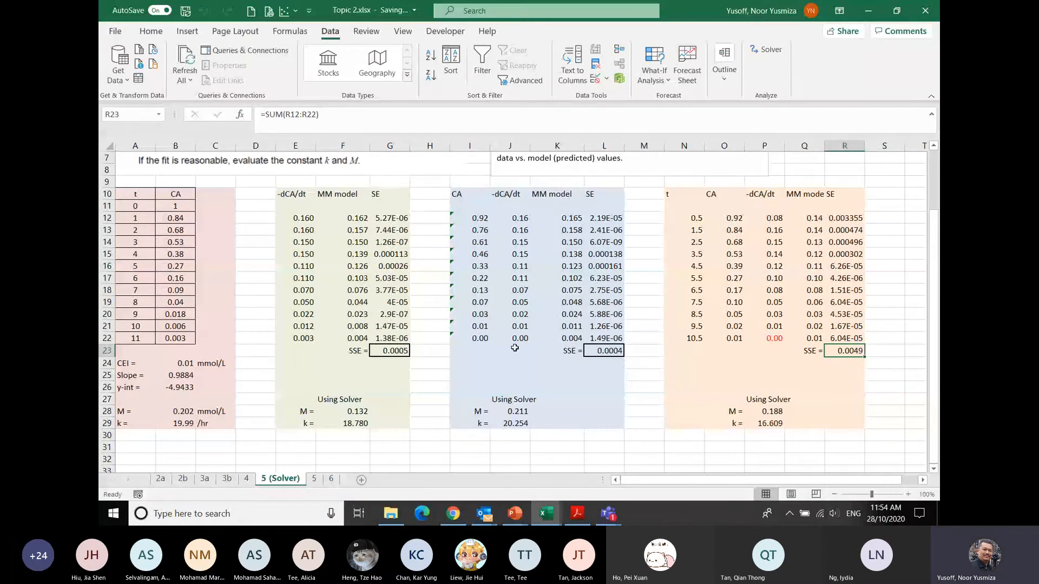
# Step: Compare the solved M and k in P28:P29 with the k value in B29
pyautogui.click(767, 413)
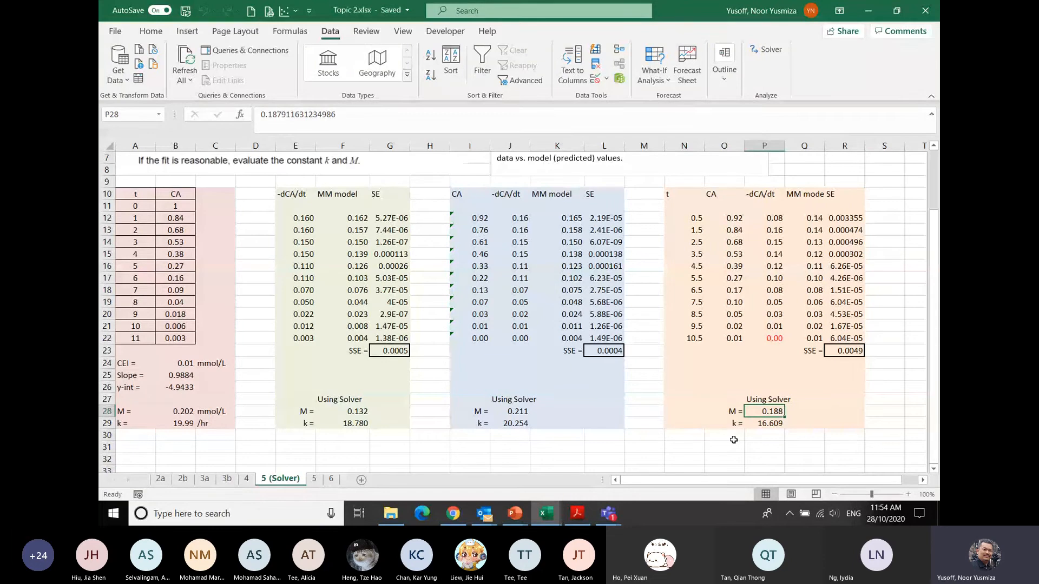
pyautogui.click(758, 424)
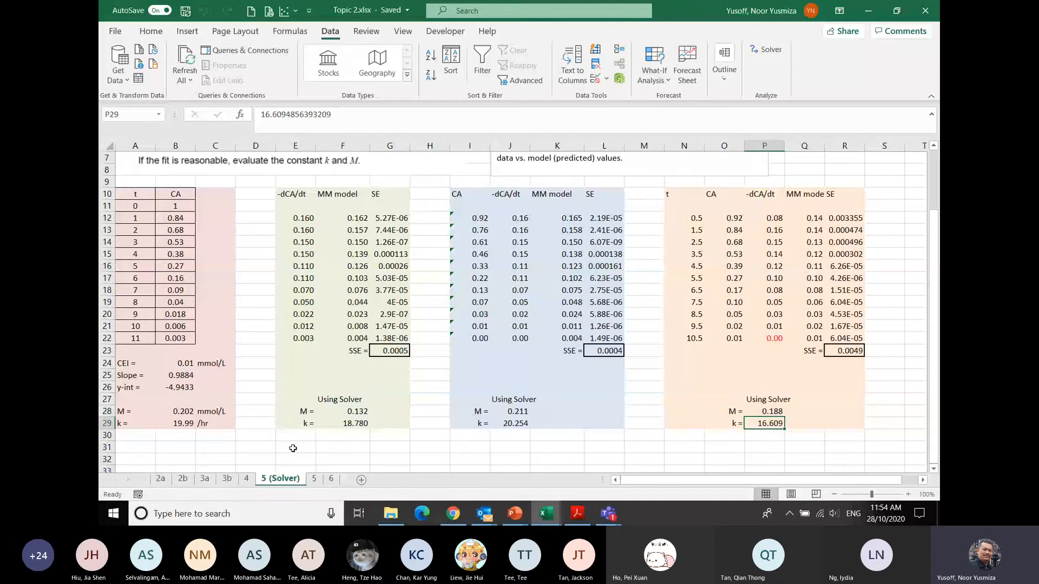
pyautogui.click(172, 425)
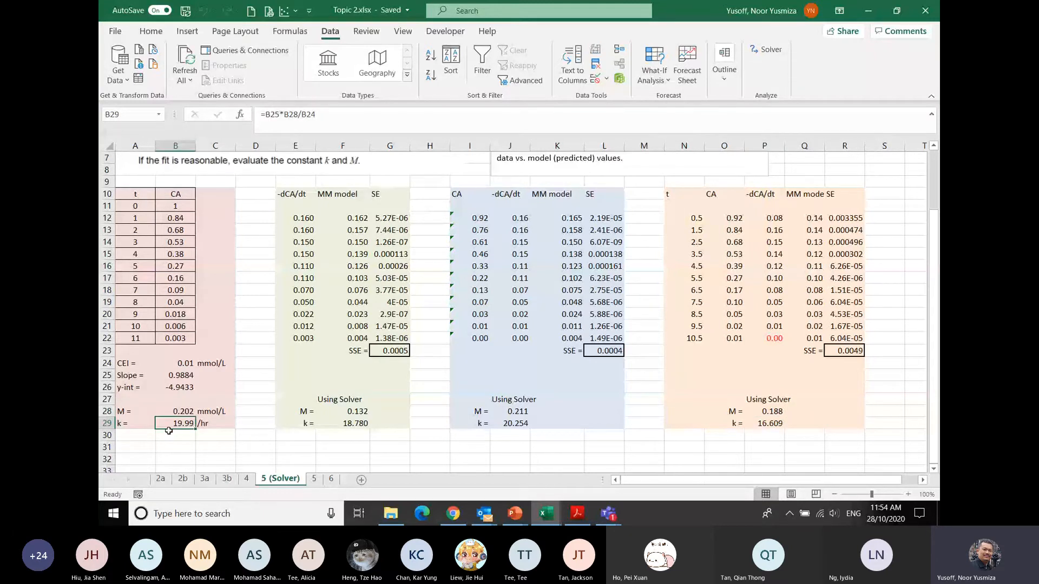
pyautogui.click(763, 423)
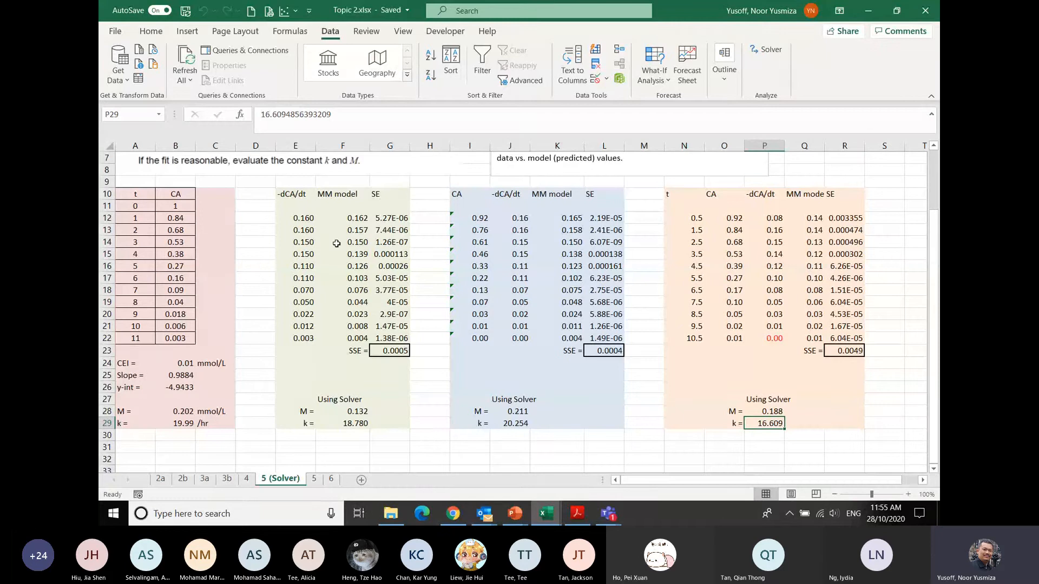
# Step: Check which CA values the -dCA/dt formula in E12 and the MM model formula in F12 use, looking at B11:B12
pyautogui.click(299, 220)
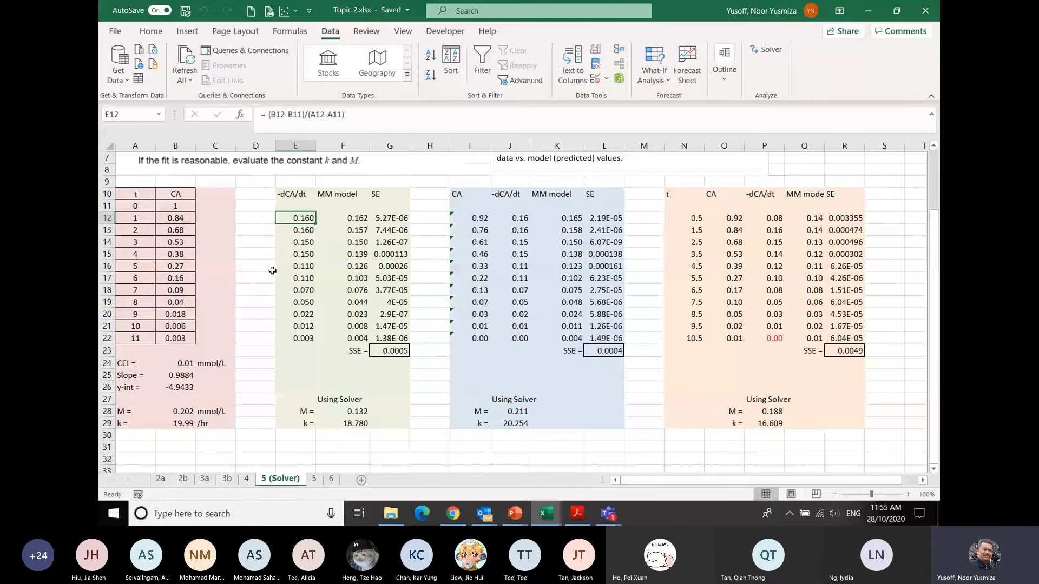
pyautogui.press('F2')
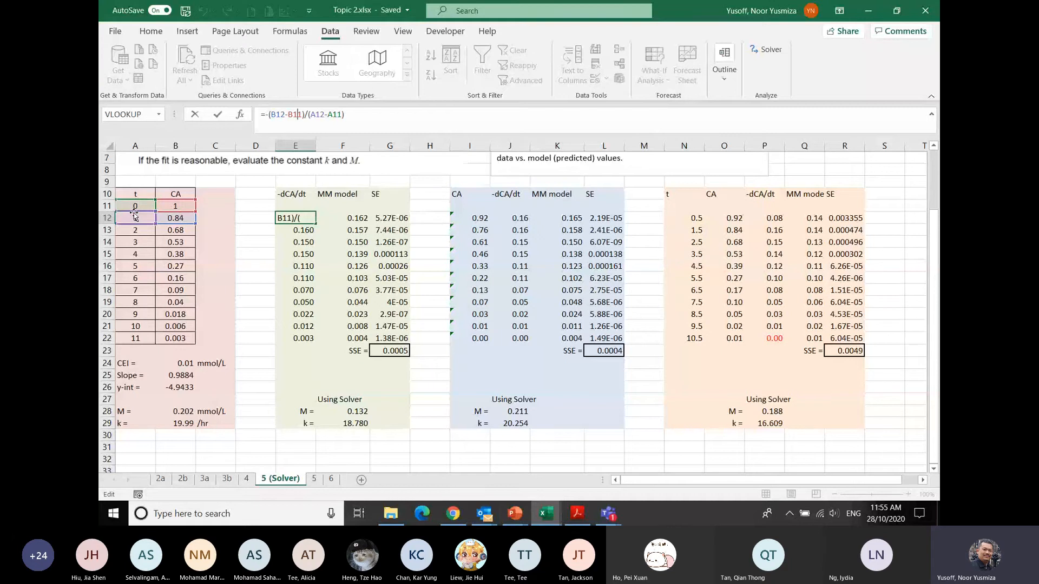
pyautogui.press('Escape')
pyautogui.click(349, 219)
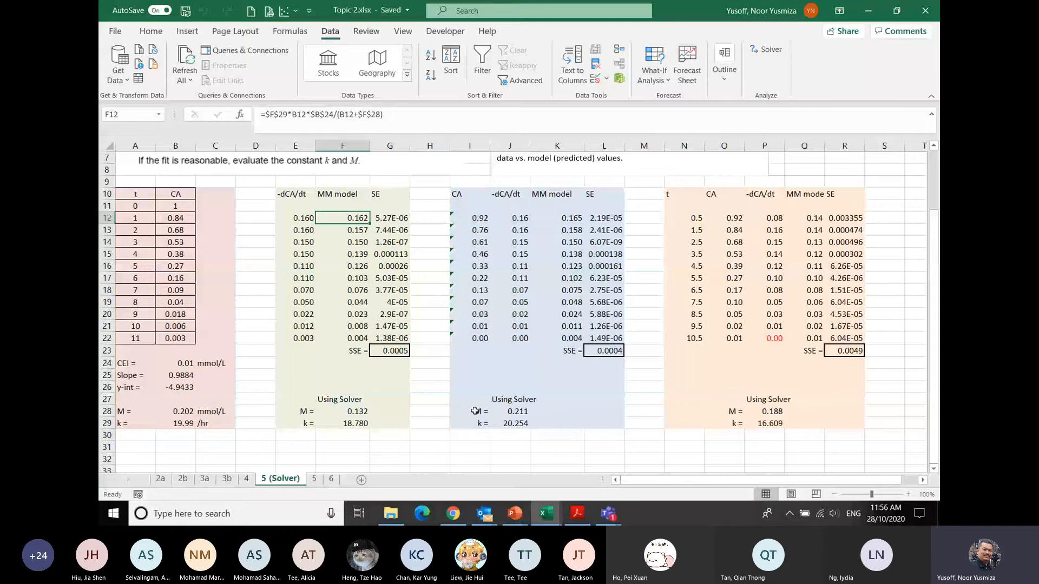
pyautogui.click(187, 218)
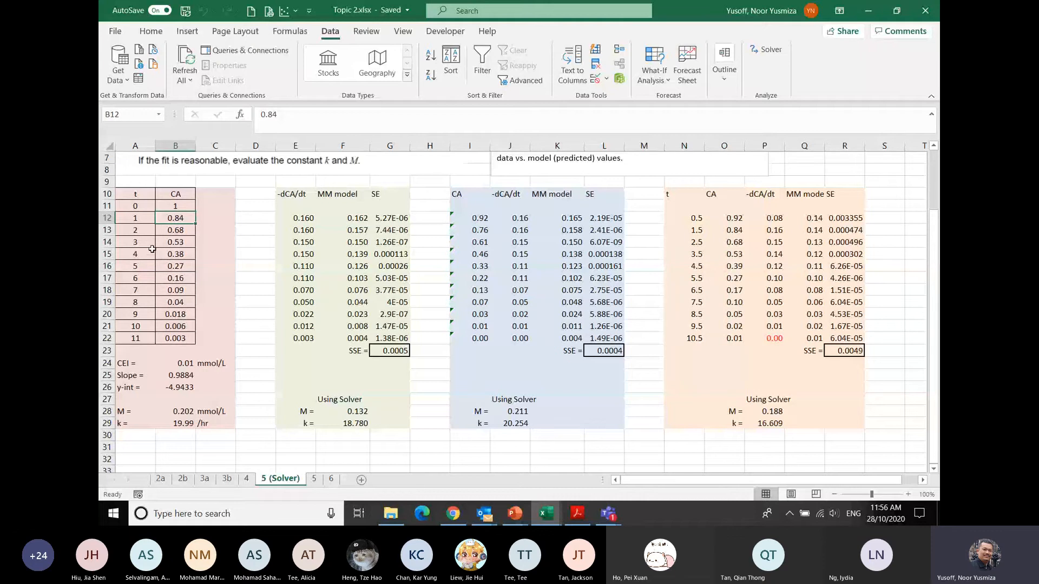
pyautogui.click(176, 206)
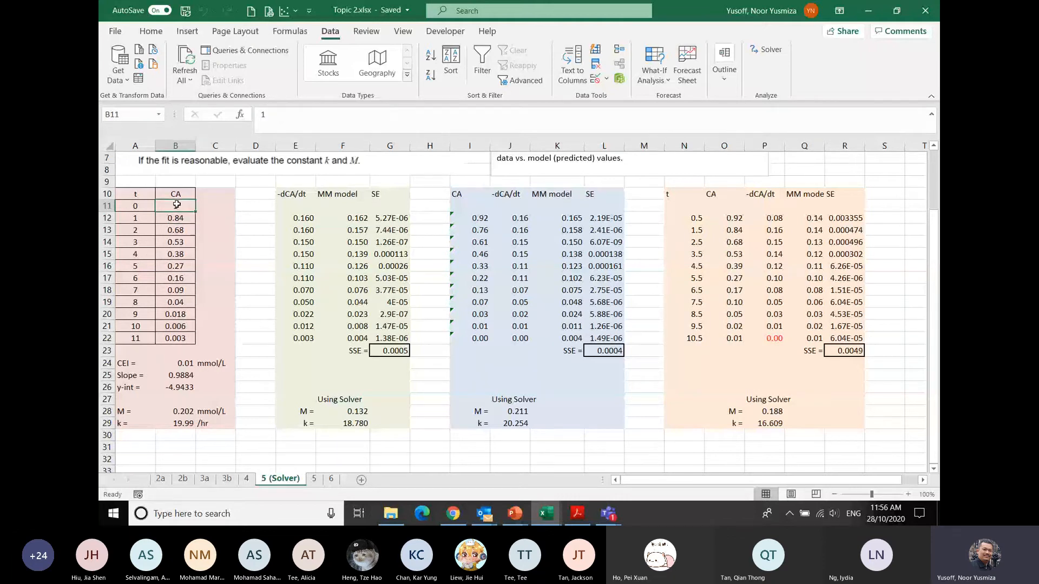
# Step: Check how the averaged CA value in I12 is calculated from the raw CA values in B11:B12
pyautogui.moveTo(176, 205); pyautogui.dragTo(175, 231)
pyautogui.click(172, 218)
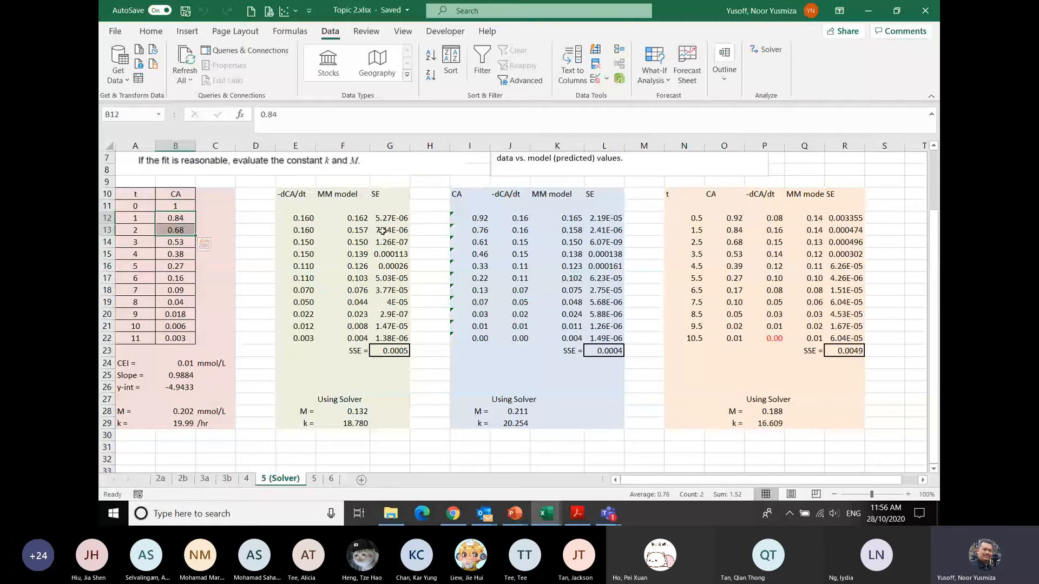
pyautogui.click(469, 217)
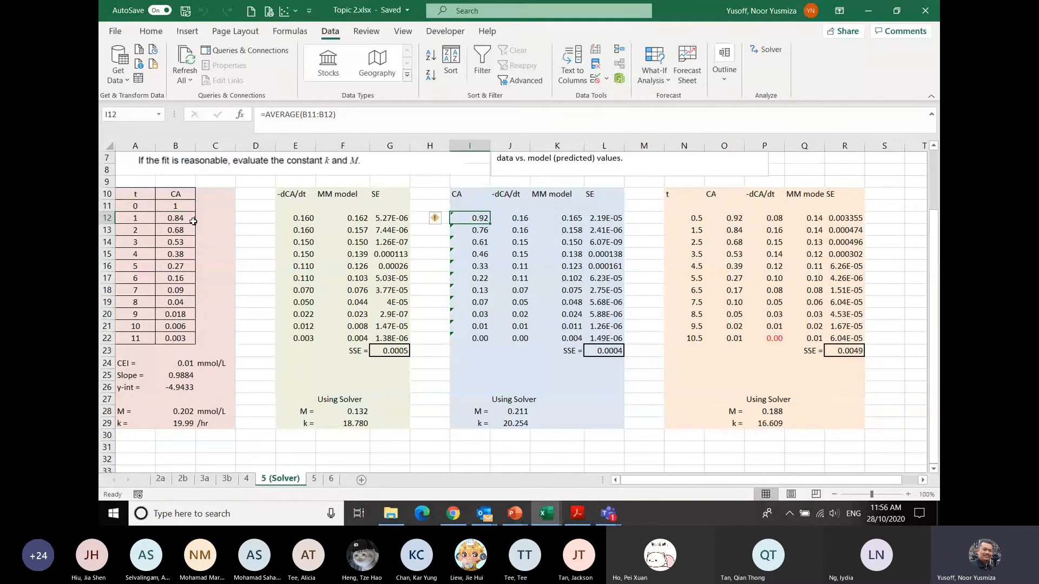
pyautogui.click(297, 116)
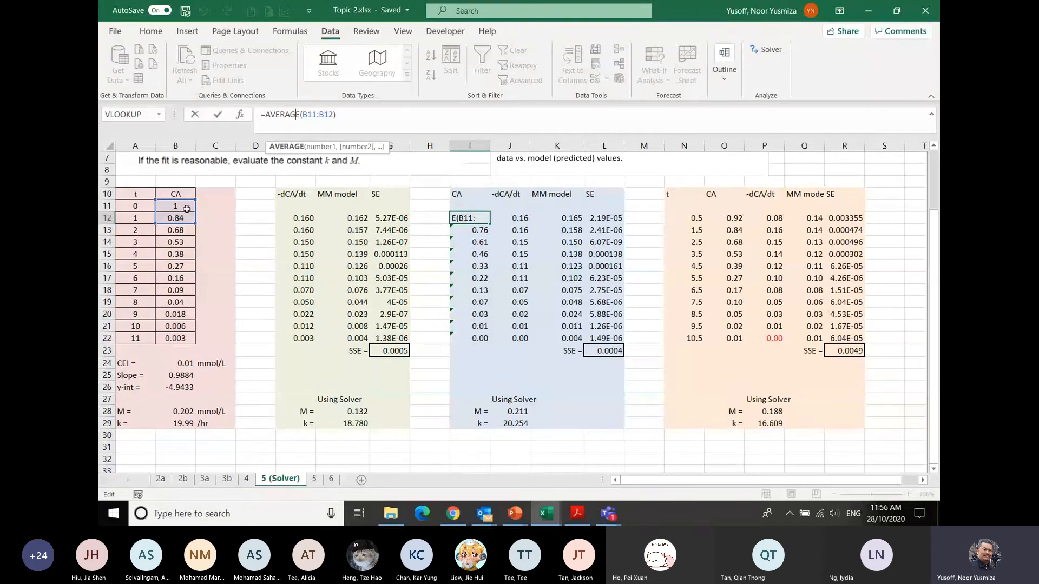
pyautogui.hotkey('ctrl', 'Return')
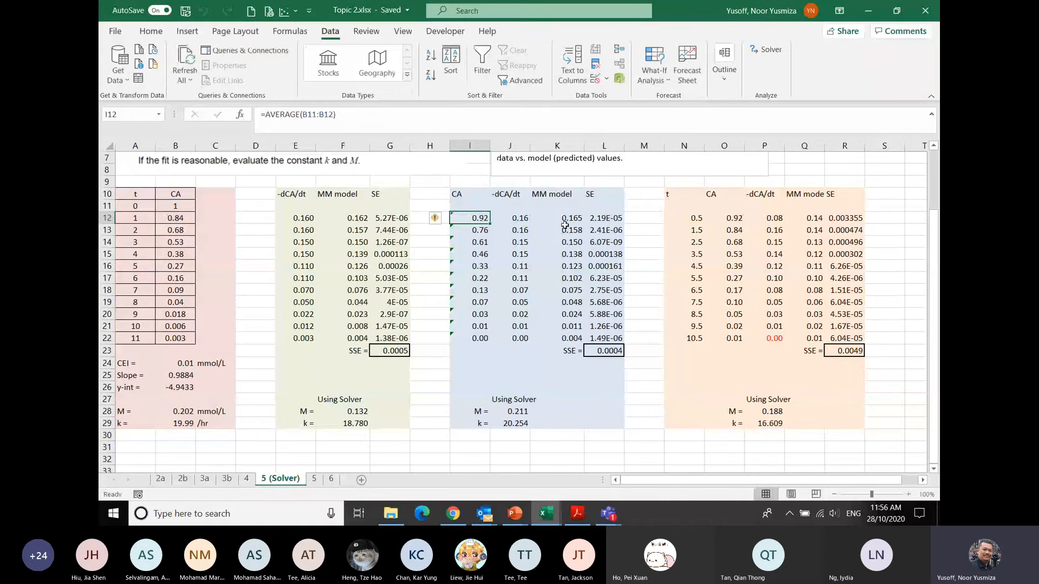
# Step: Inspect which cells the MM model formula in K12 and the -dCA/dt formula in J12 reference
pyautogui.click(566, 220)
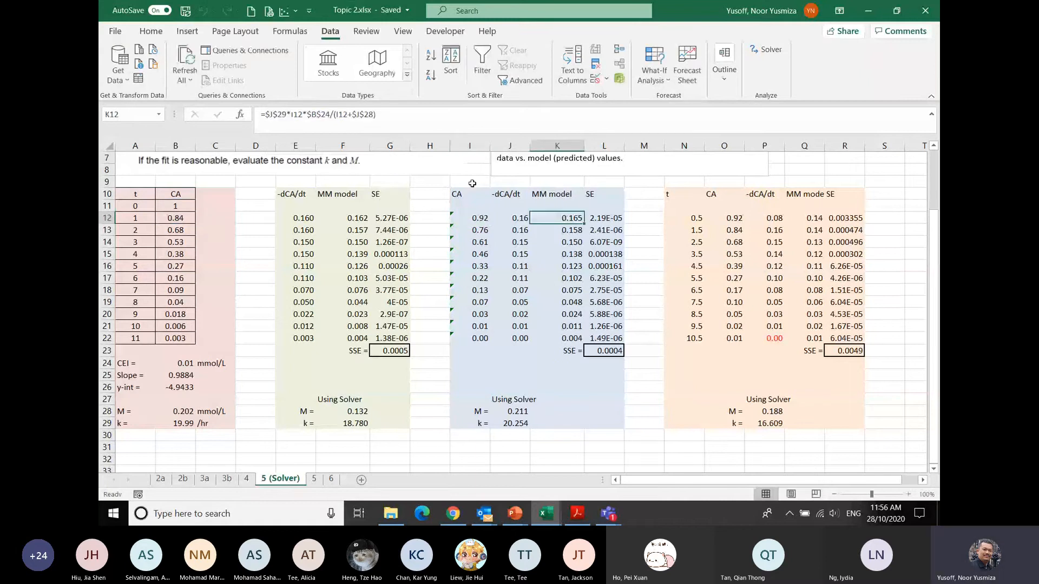
pyautogui.press('F2')
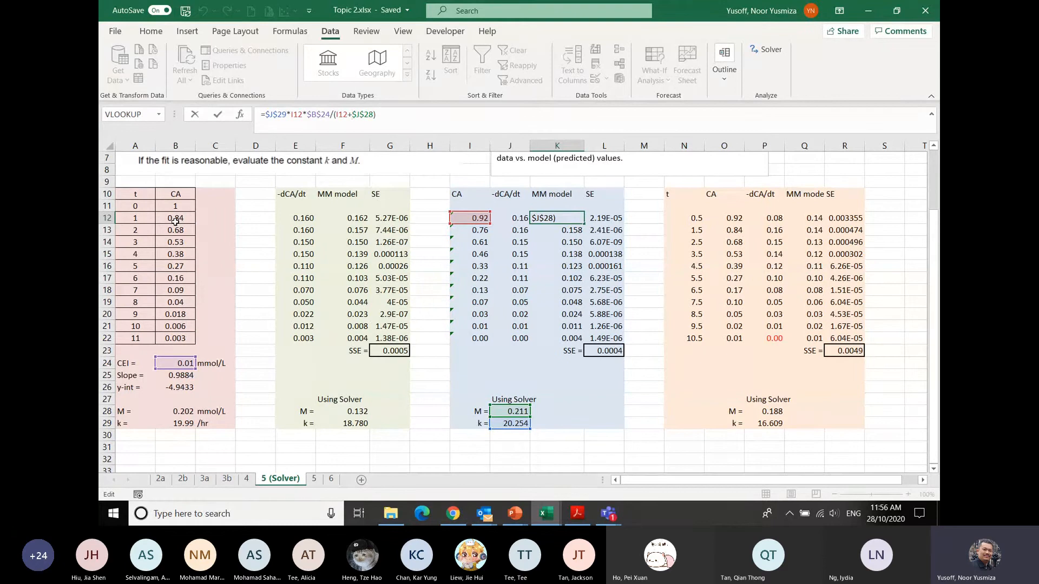
pyautogui.click(509, 220)
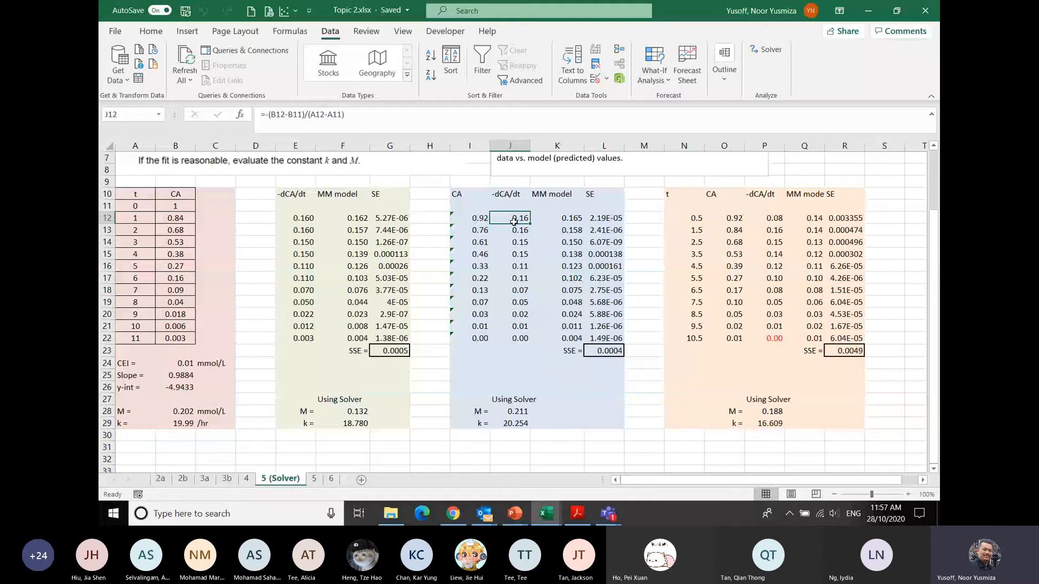
pyautogui.click(151, 223)
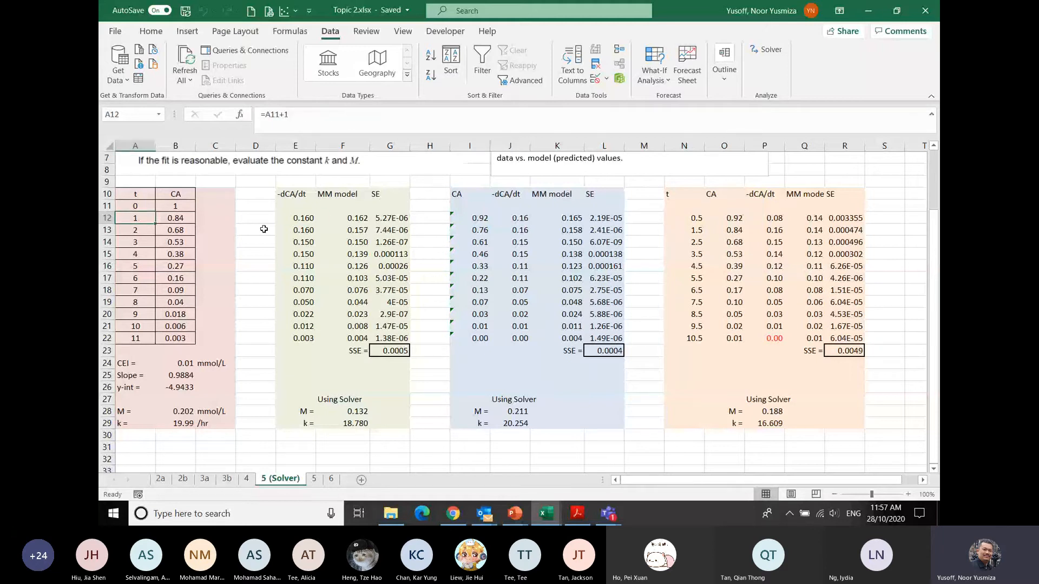
# Step: Compare the averaged-time formula in N12 with the blue table's model formula in K12 and averaged CA in I12
pyautogui.click(695, 217)
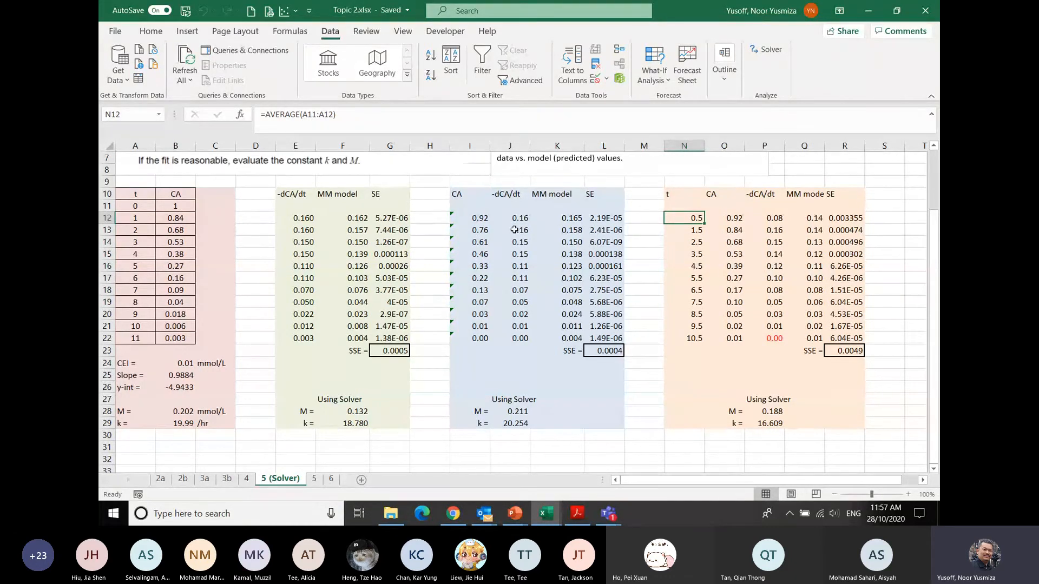
pyautogui.click(571, 219)
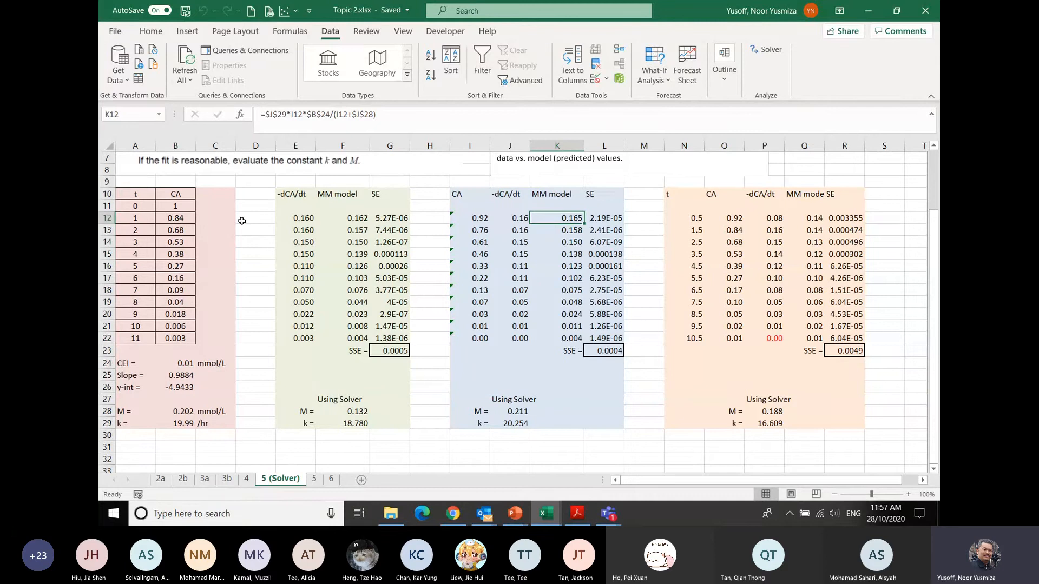
pyautogui.press('Left')
pyautogui.press('Left')
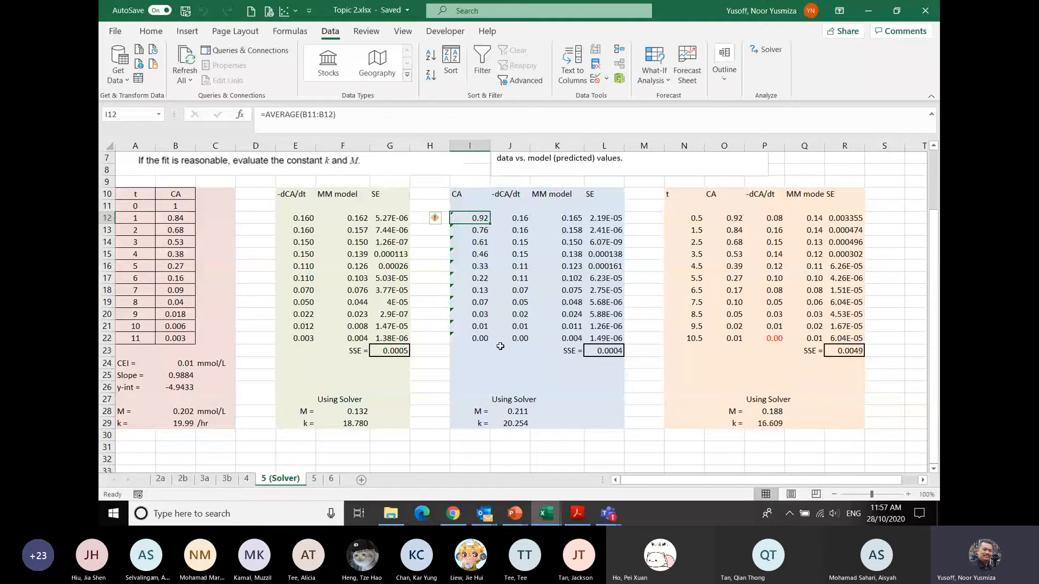
# Step: Compare the blue table's M and k in J28:J29 with the orange table's in P28:P29
pyautogui.click(516, 412)
pyautogui.moveTo(516, 411); pyautogui.dragTo(514, 422)
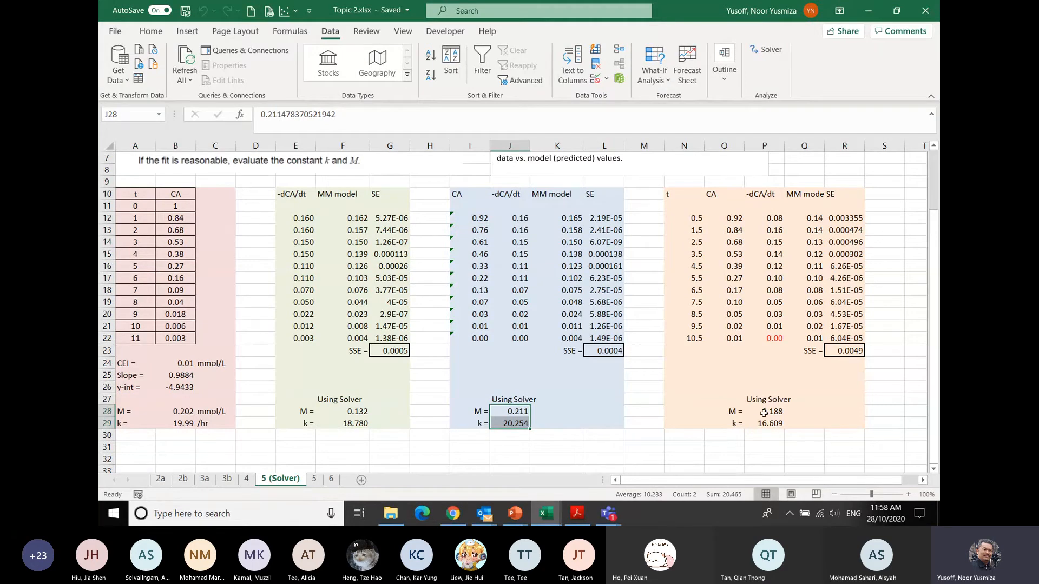
pyautogui.moveTo(763, 413); pyautogui.dragTo(757, 423)
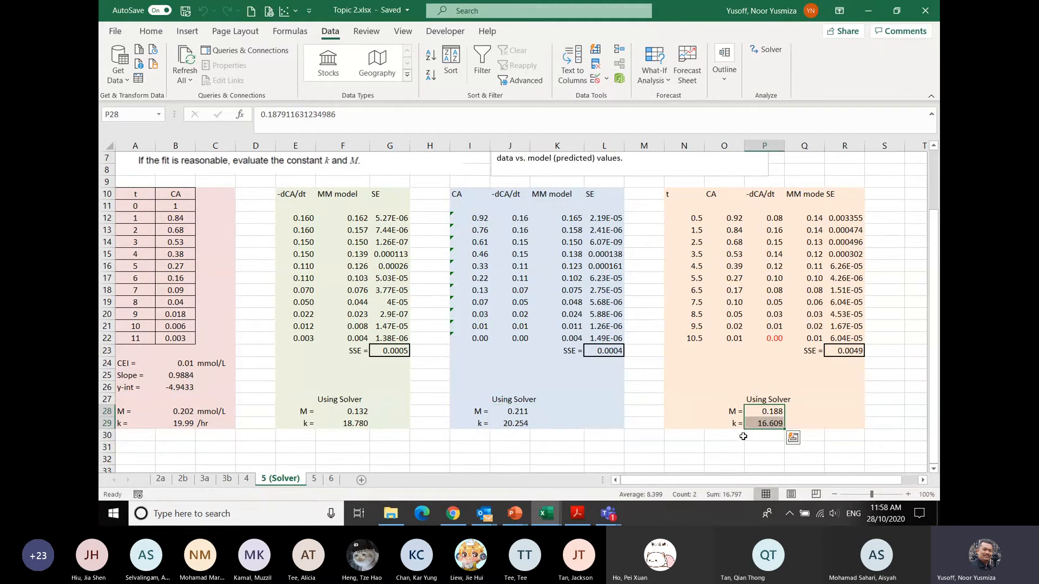
pyautogui.click(515, 415)
pyautogui.moveTo(515, 415); pyautogui.dragTo(515, 425)
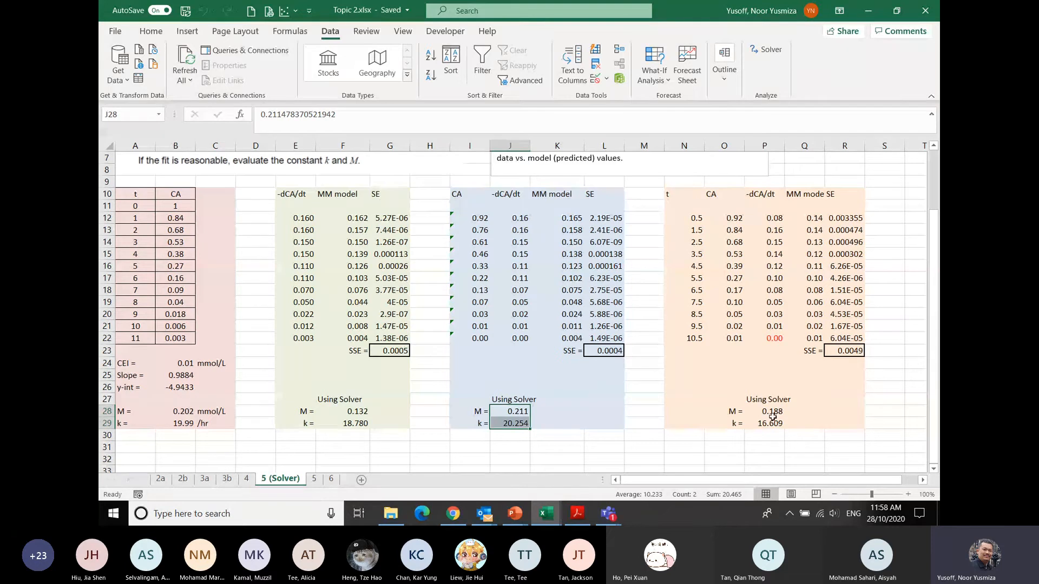
pyautogui.click(600, 403)
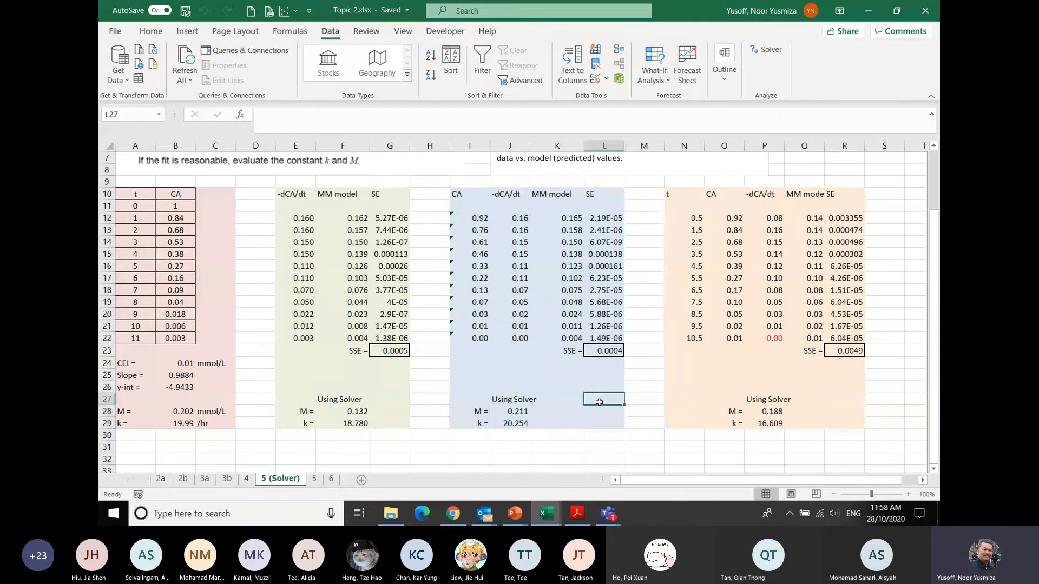
# Step: Switch to the Teams meeting to check its chat, and return to the Topic 2.xlsx workbook in Excel
pyautogui.moveTo(613, 516)
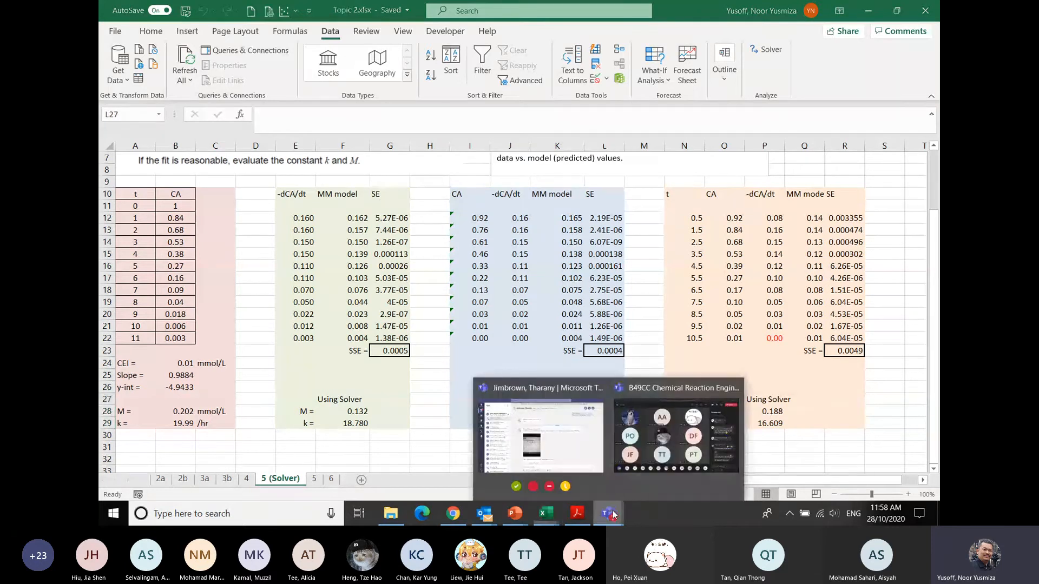
pyautogui.click(658, 484)
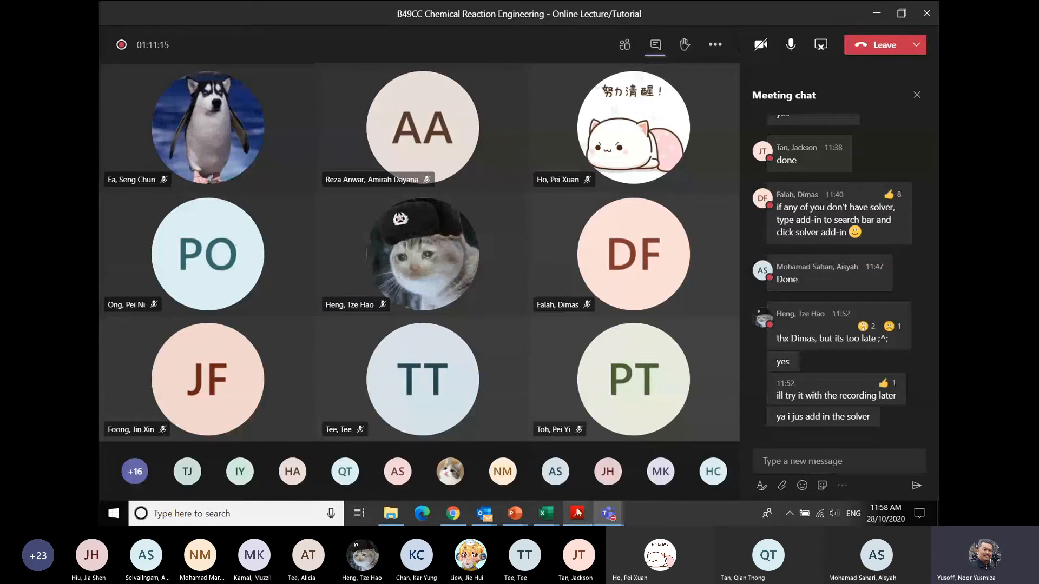
pyautogui.click(545, 514)
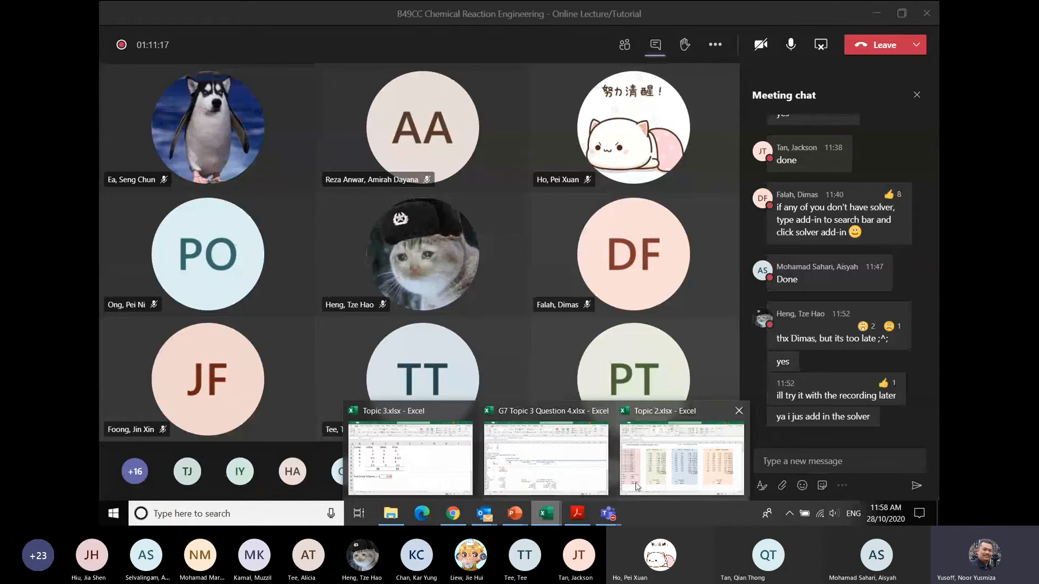
pyautogui.click(682, 457)
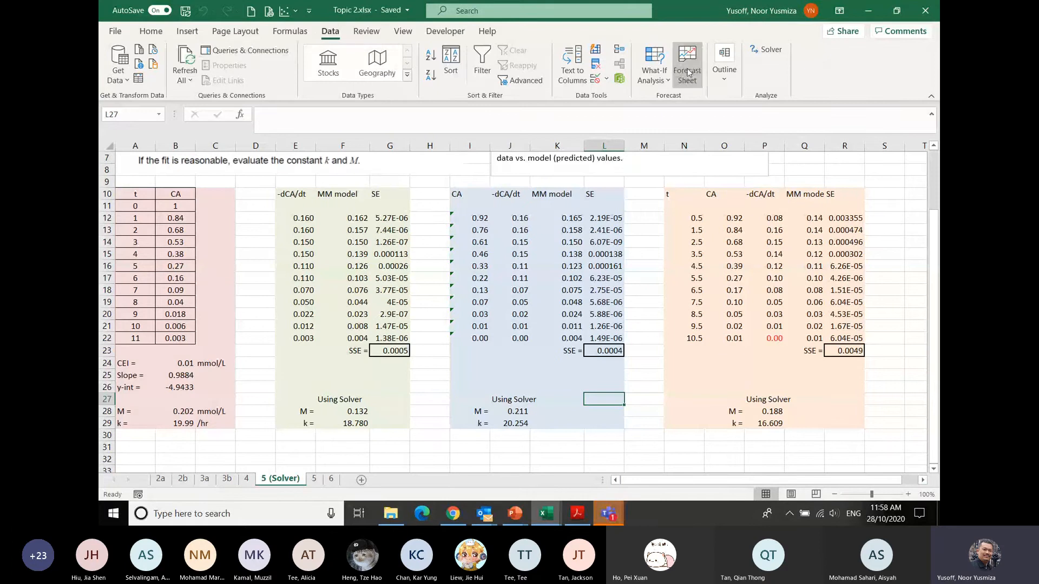
# Step: Open Goal Seek and set the green table's SSE in G23 to a target value of 0
pyautogui.click(669, 82)
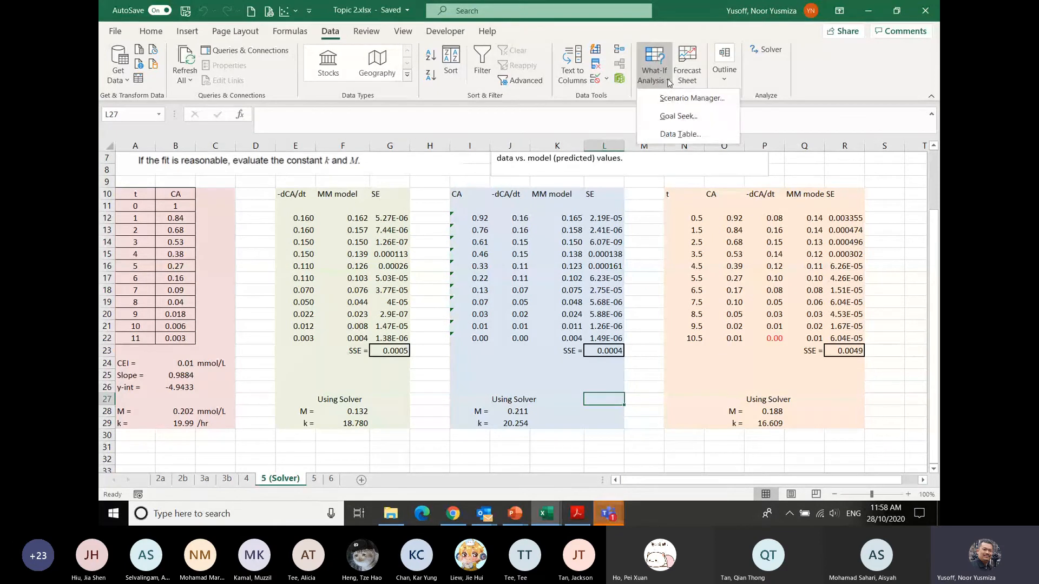
pyautogui.click(669, 117)
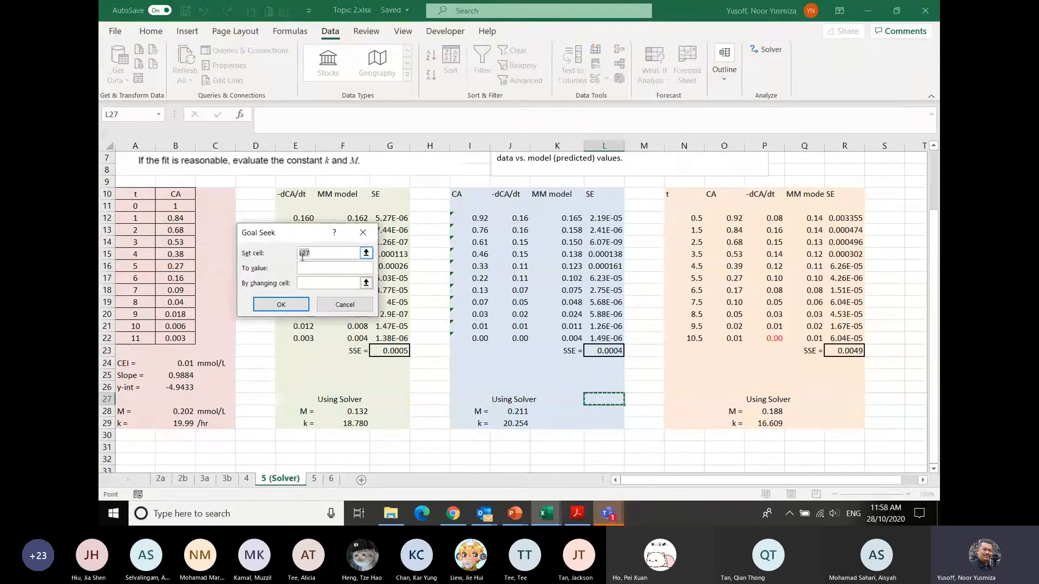
pyautogui.moveTo(293, 243); pyautogui.dragTo(391, 186)
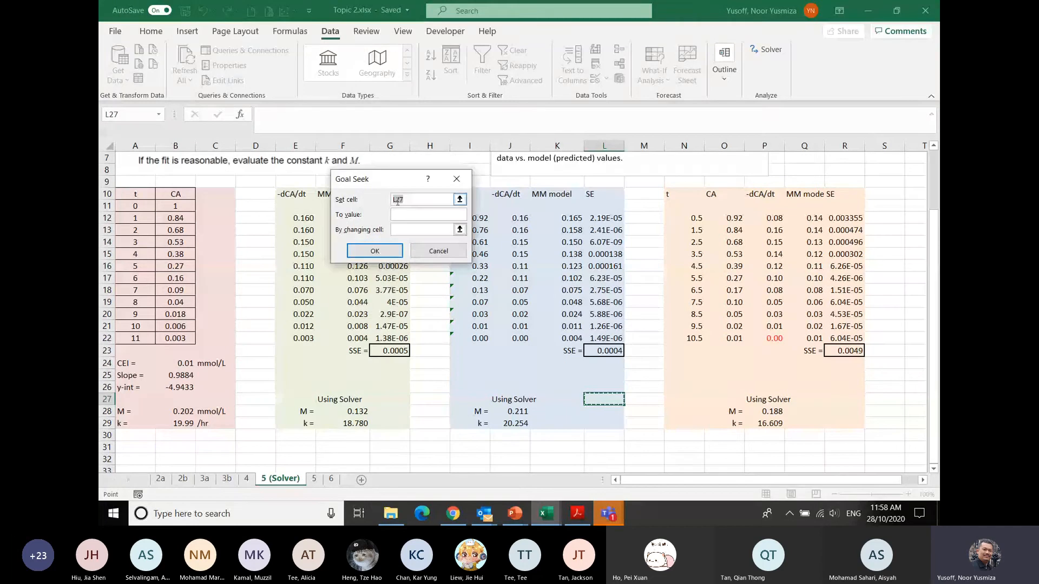
pyautogui.click(390, 350)
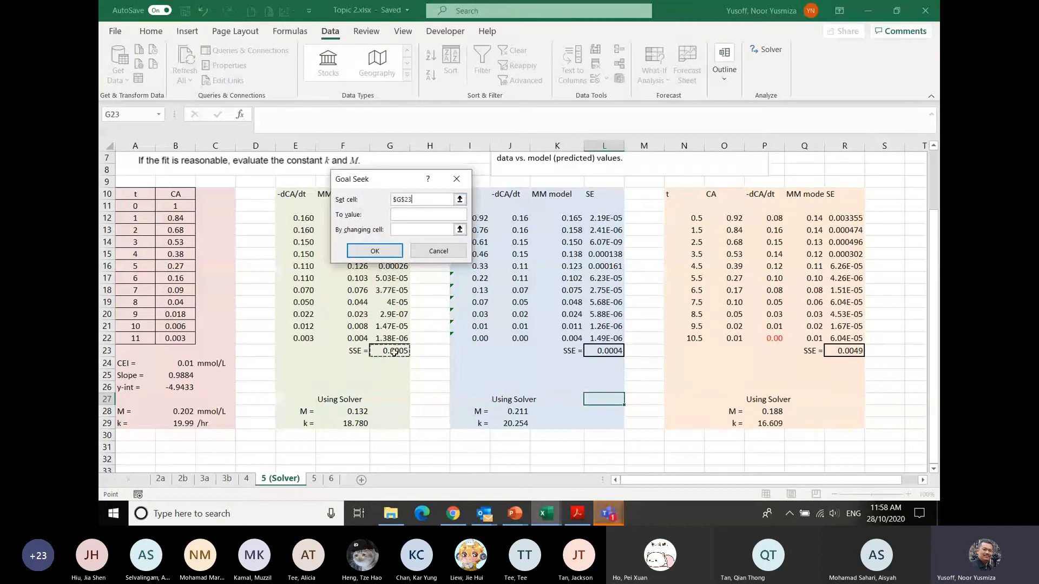
pyautogui.click(414, 214)
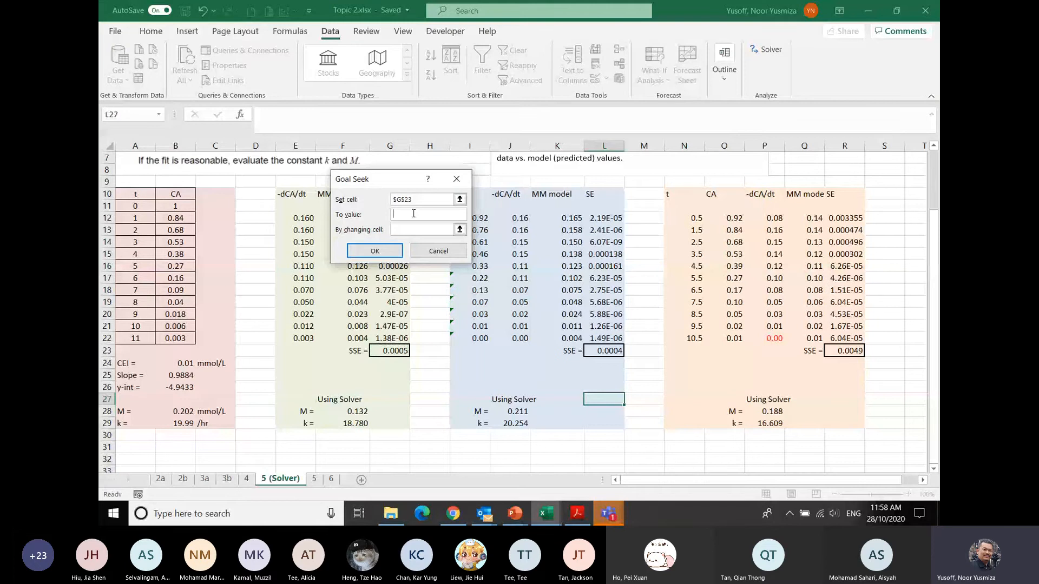
pyautogui.write('0')
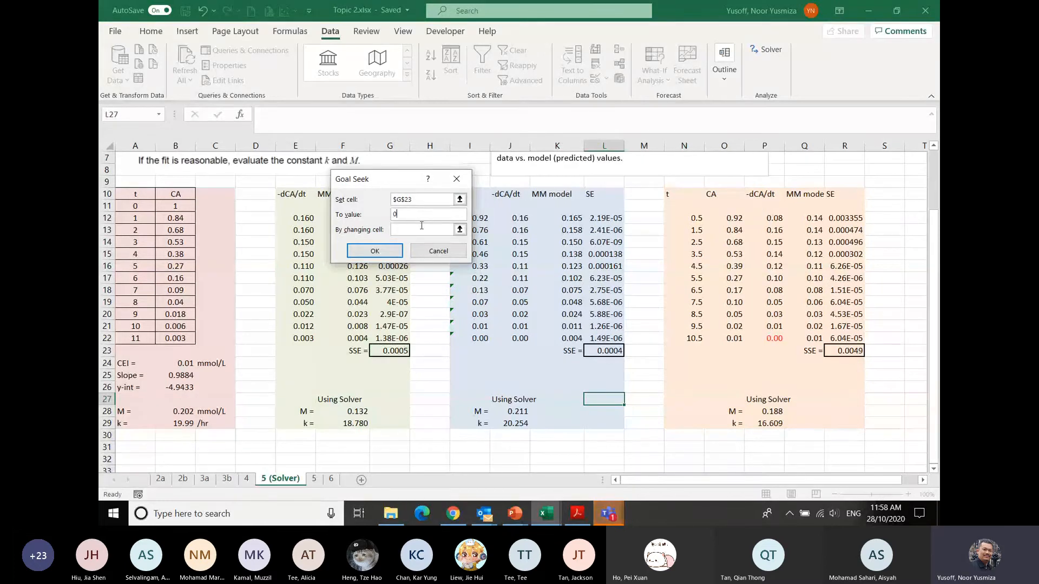
# Step: Try to run Goal Seek with both M and k in F28:F29 as the changing cells, and close it
pyautogui.click(459, 230)
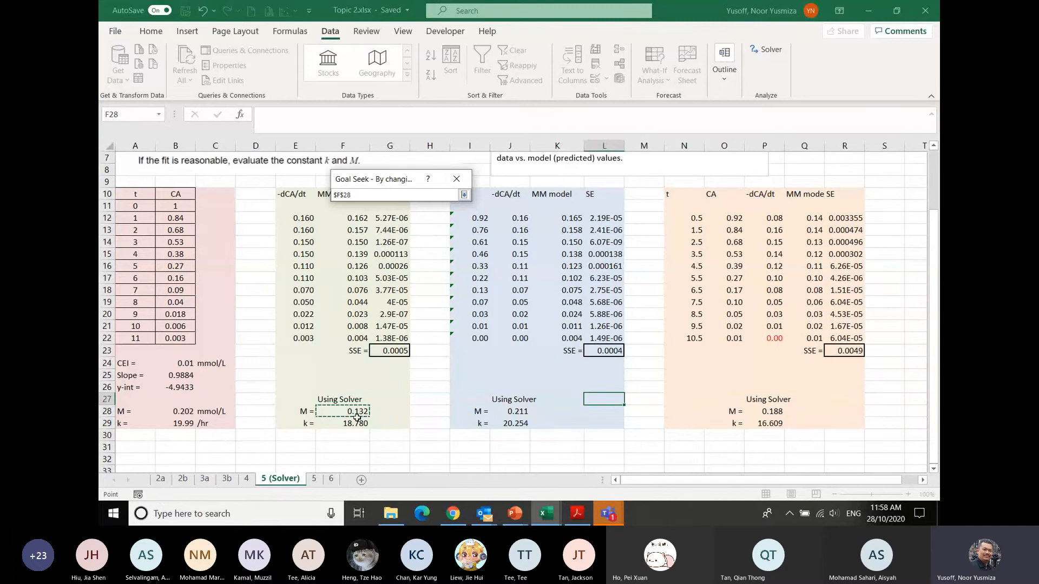
pyautogui.click(354, 425)
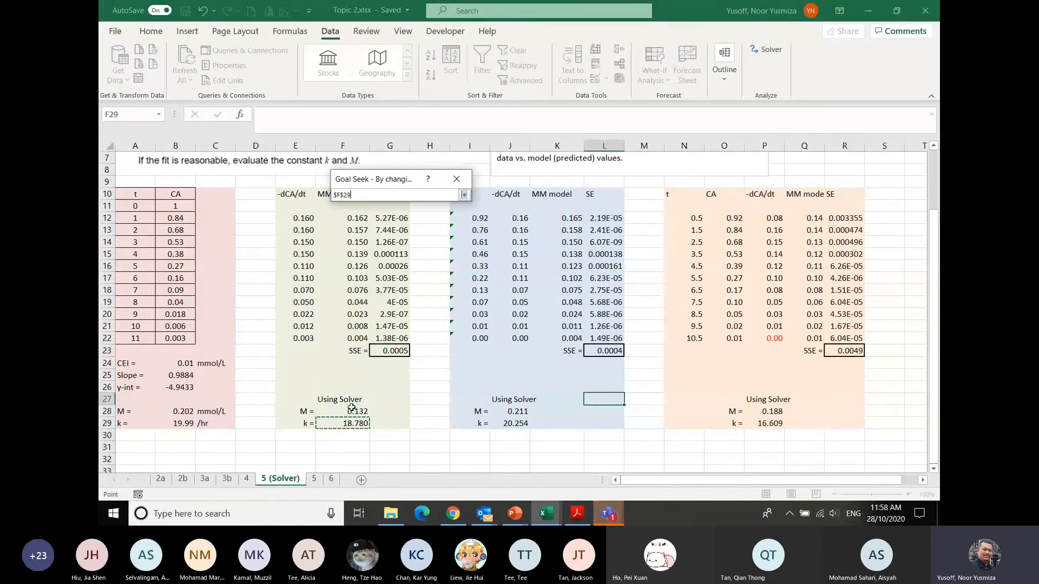
pyautogui.moveTo(352, 413); pyautogui.dragTo(351, 422)
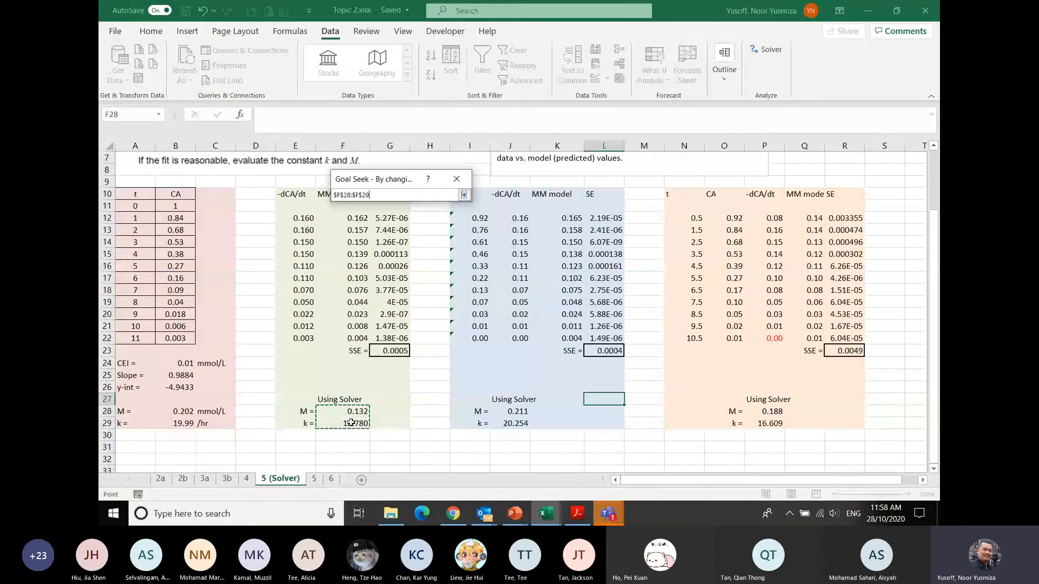
pyautogui.press('Return')
pyautogui.press('Return')
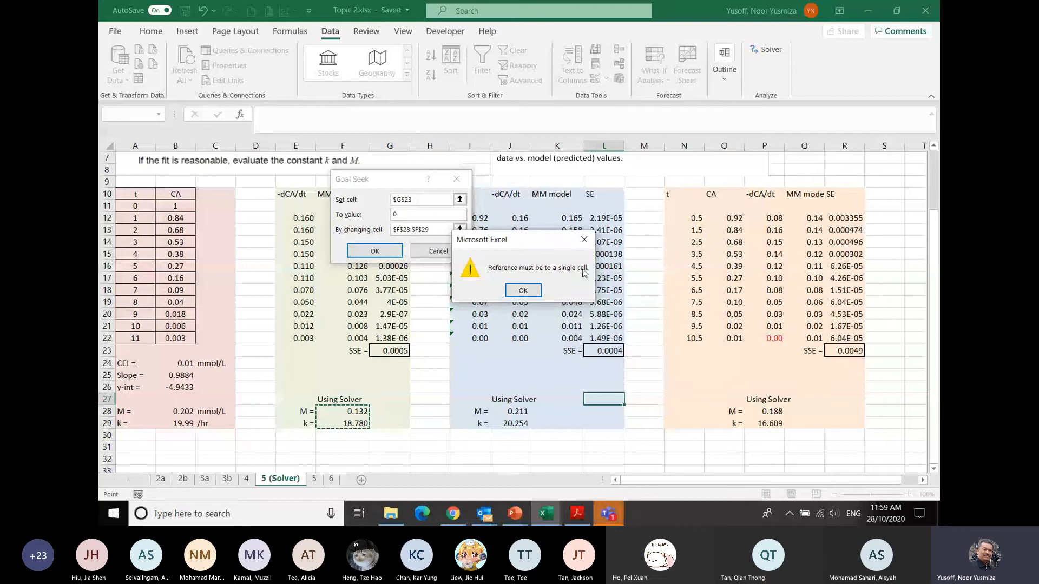
pyautogui.click(529, 291)
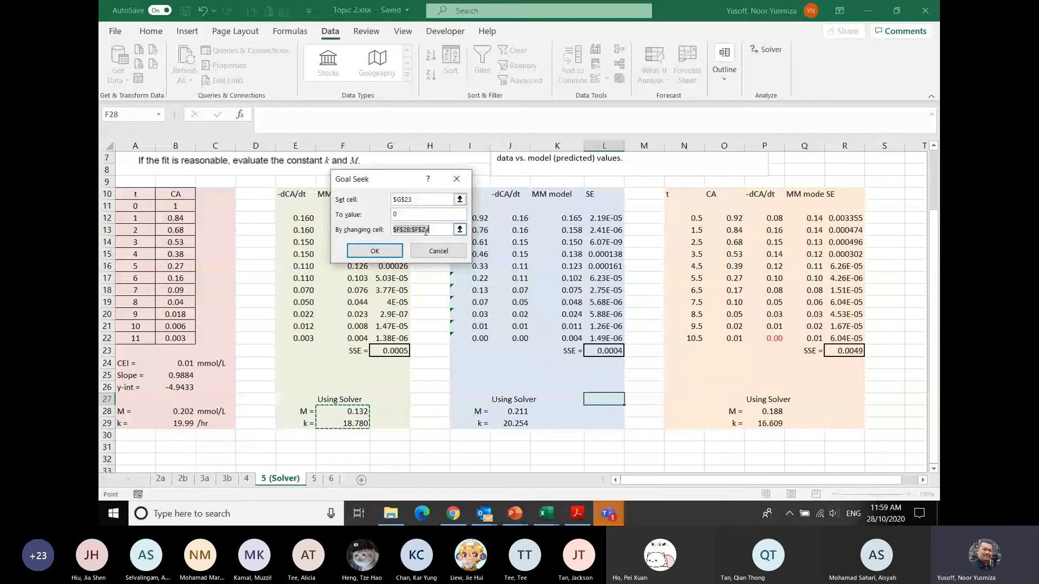
pyautogui.press('Escape')
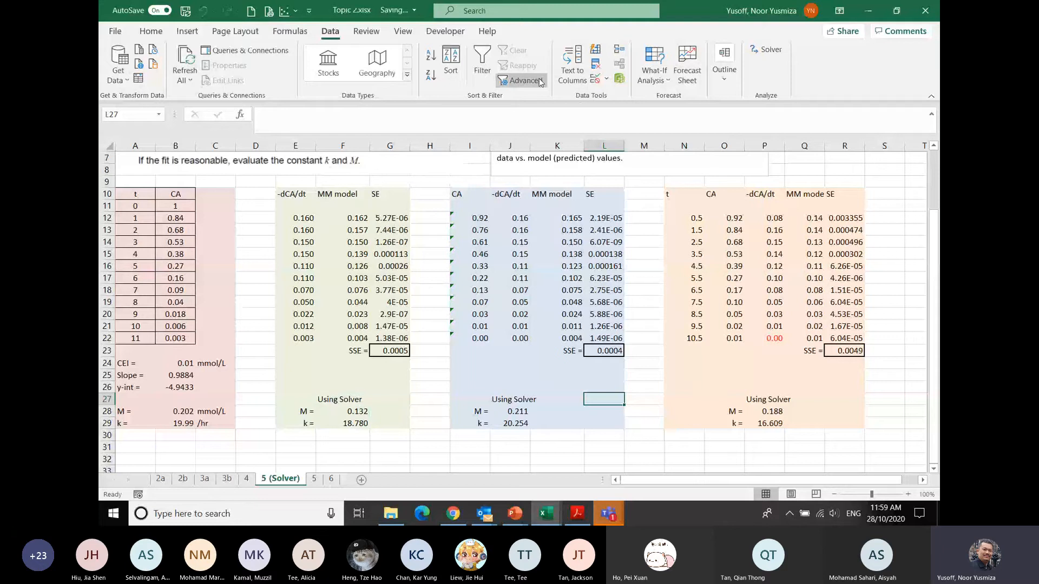
# Step: Run Goal Seek to bring the SSE in G23 to 0 by changing only k in F29
pyautogui.click(651, 81)
pyautogui.click(678, 116)
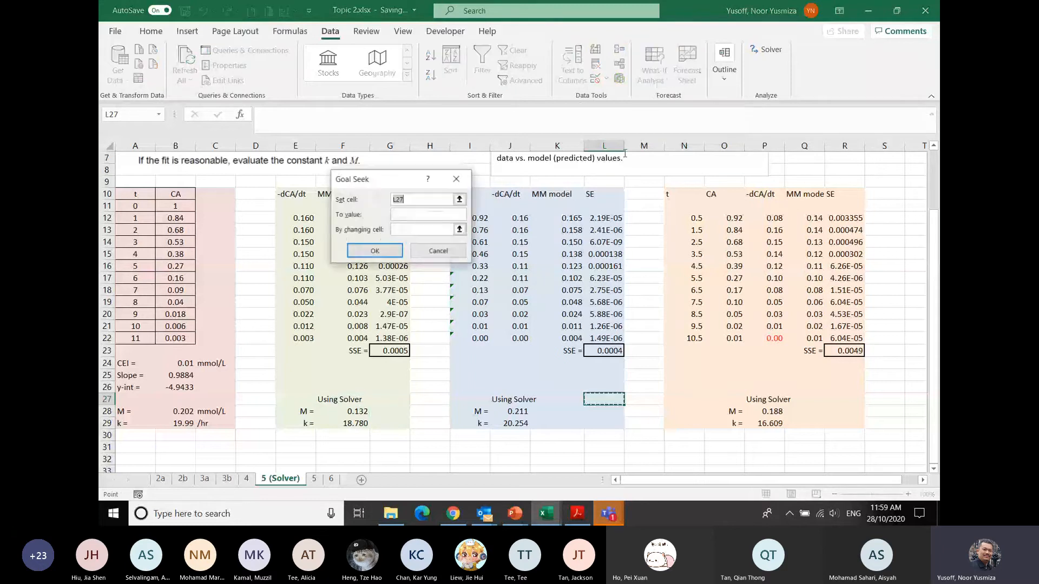
pyautogui.click(385, 351)
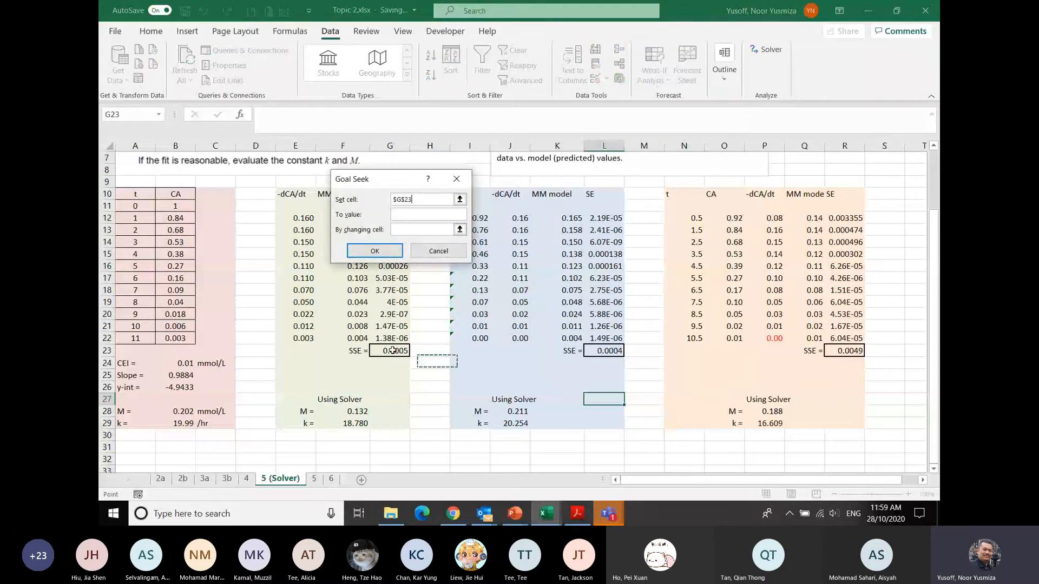
pyautogui.click(420, 214)
pyautogui.write('0')
pyautogui.click(420, 229)
pyautogui.click(459, 230)
pyautogui.click(352, 423)
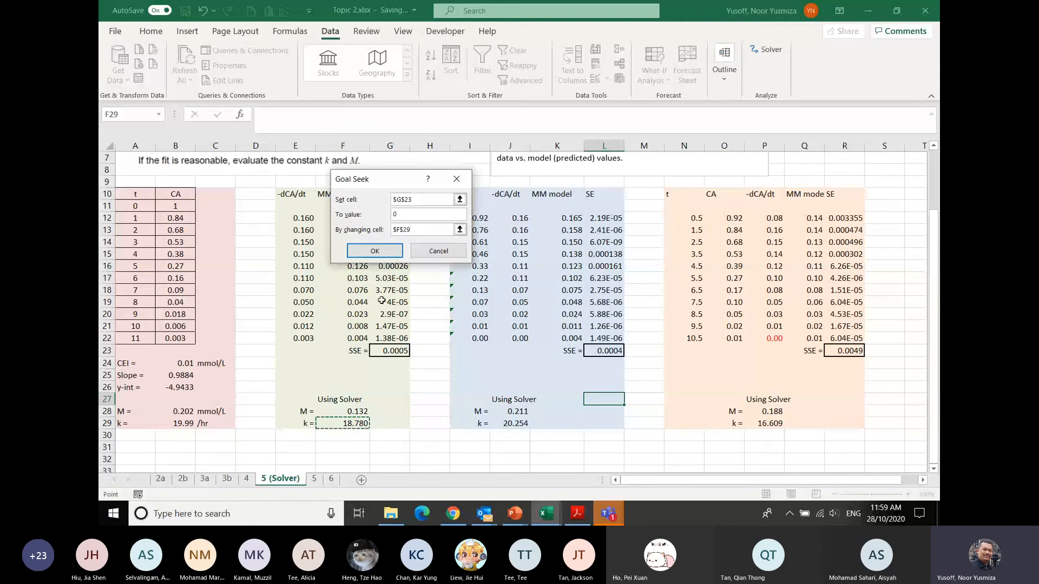
pyautogui.click(389, 251)
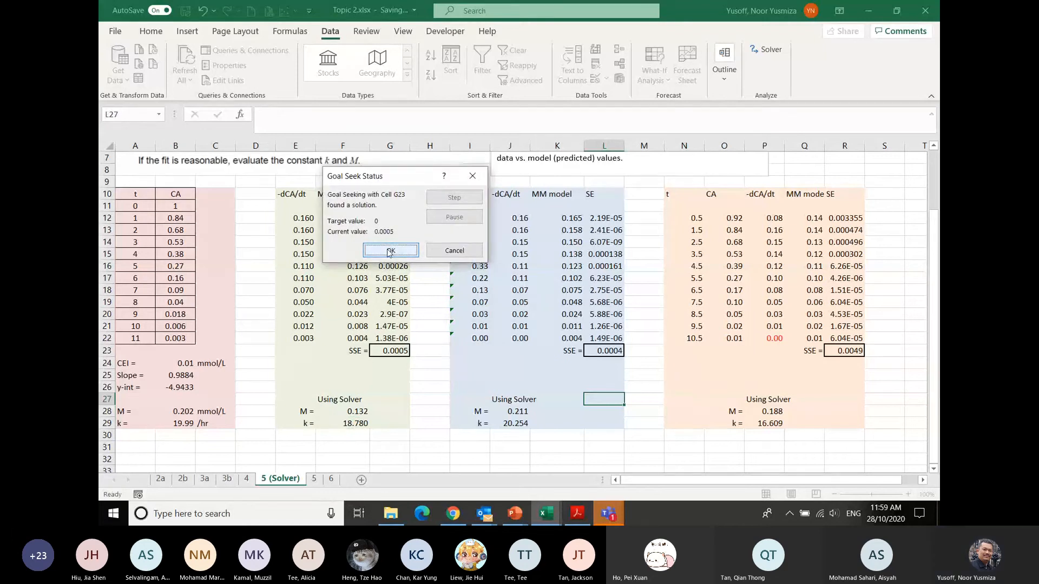
# Step: Accept the Goal Seek result, and reset the green table's M in F28 and k in F29 to 1
pyautogui.click(390, 251)
pyautogui.click(349, 412)
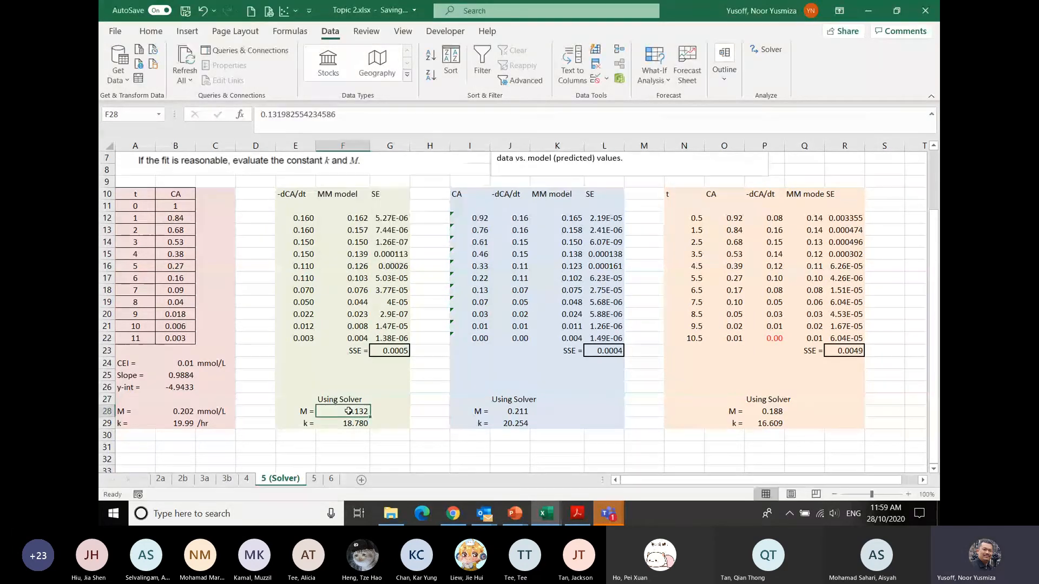
pyautogui.write('0')
pyautogui.press('Return')
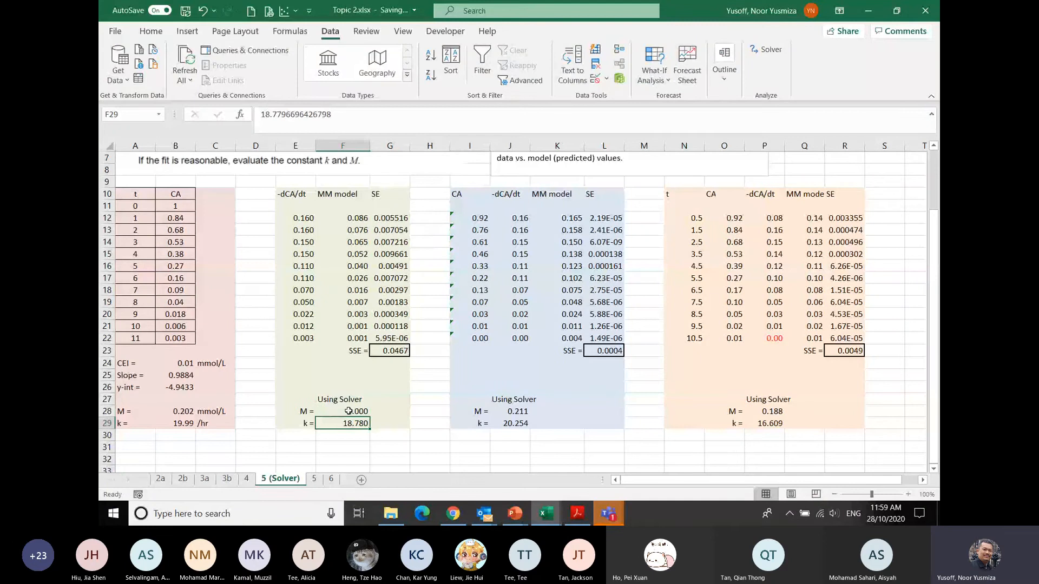
pyautogui.write('1')
pyautogui.press('Return')
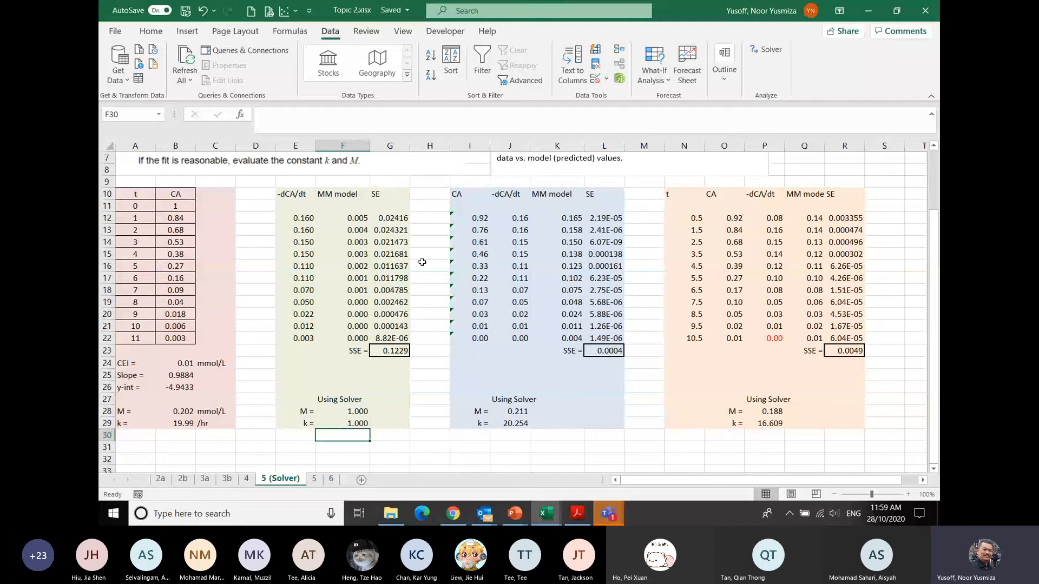
# Step: Rerun Goal Seek from the reset values, targeting 0 for the SSE in G23 by changing k in F29, and inspect the resulting SSE
pyautogui.click(655, 80)
pyautogui.click(664, 116)
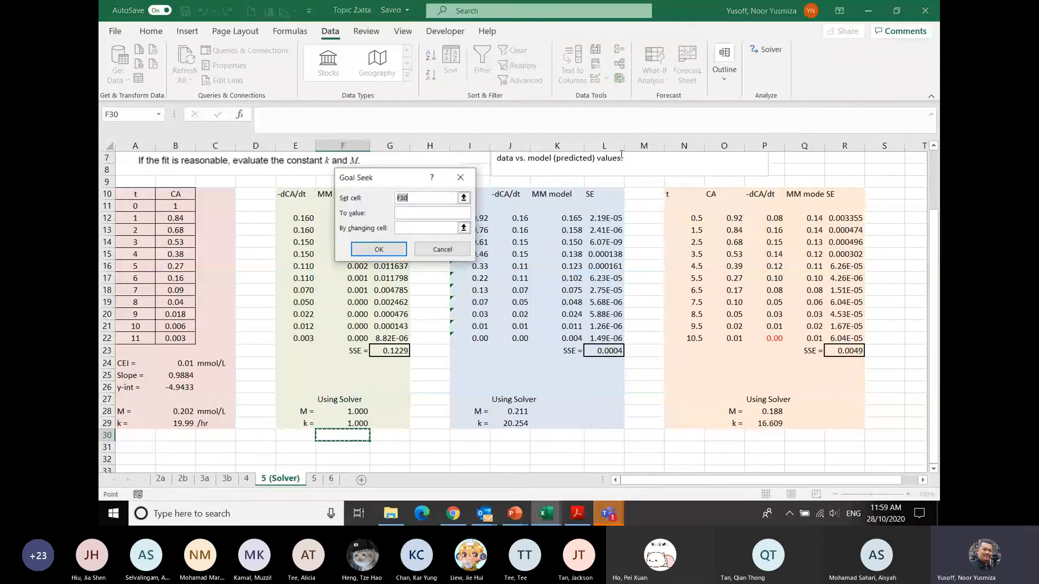
pyautogui.click(395, 351)
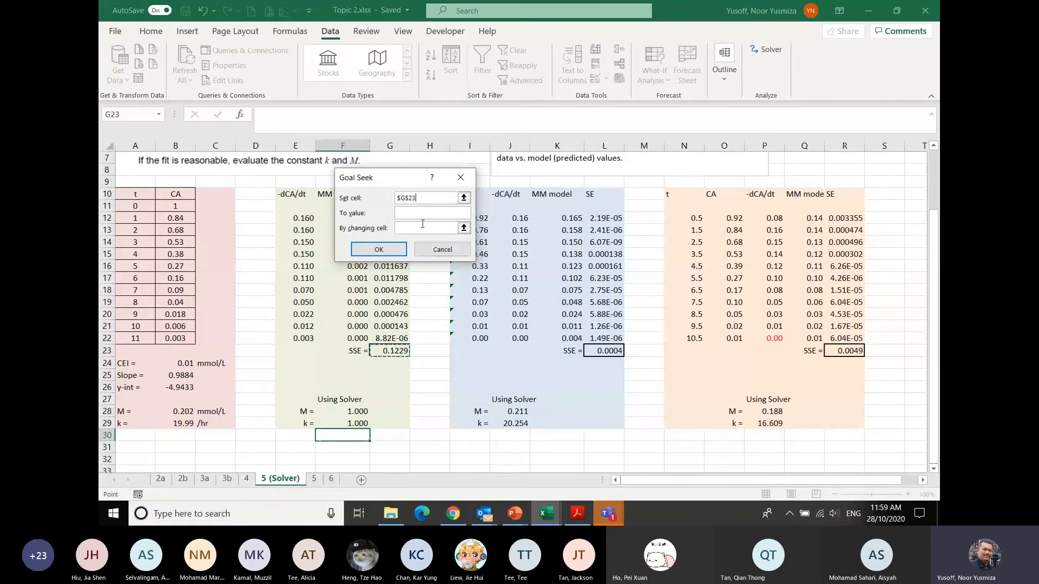
pyautogui.click(423, 217)
pyautogui.write('0')
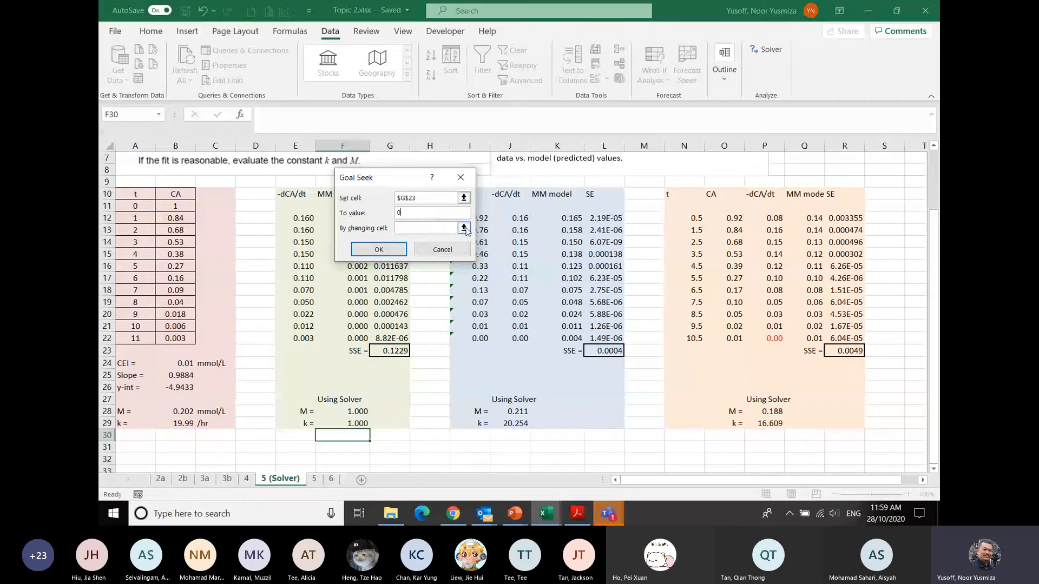
pyautogui.click(464, 229)
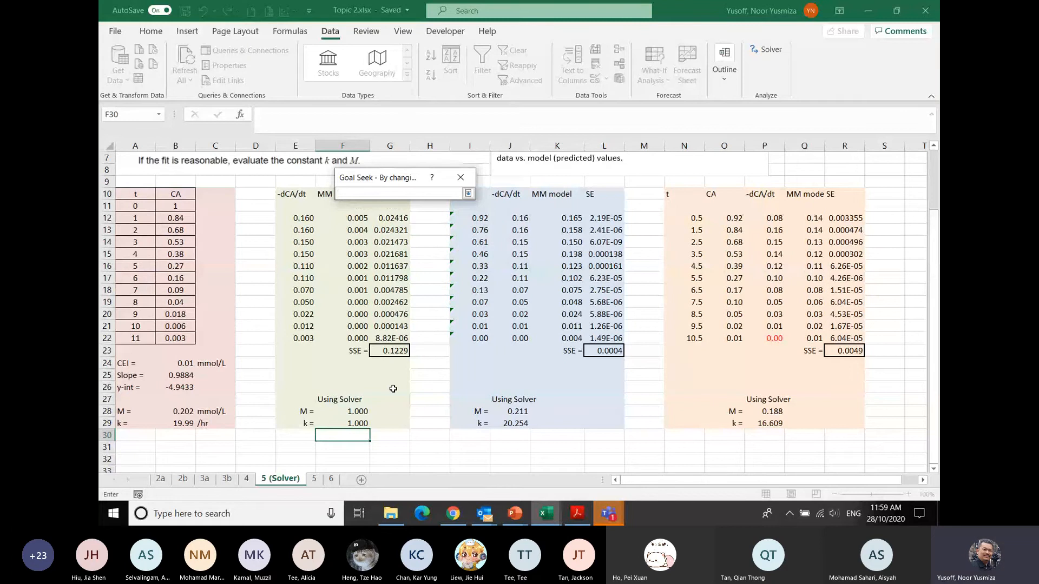
pyautogui.click(344, 424)
pyautogui.press('Return')
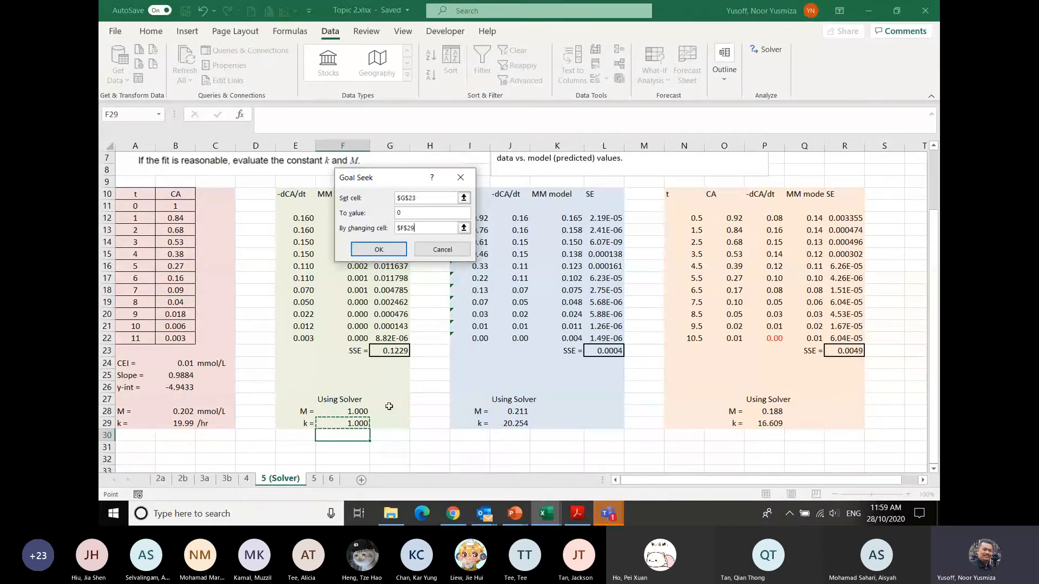
pyautogui.click(394, 258)
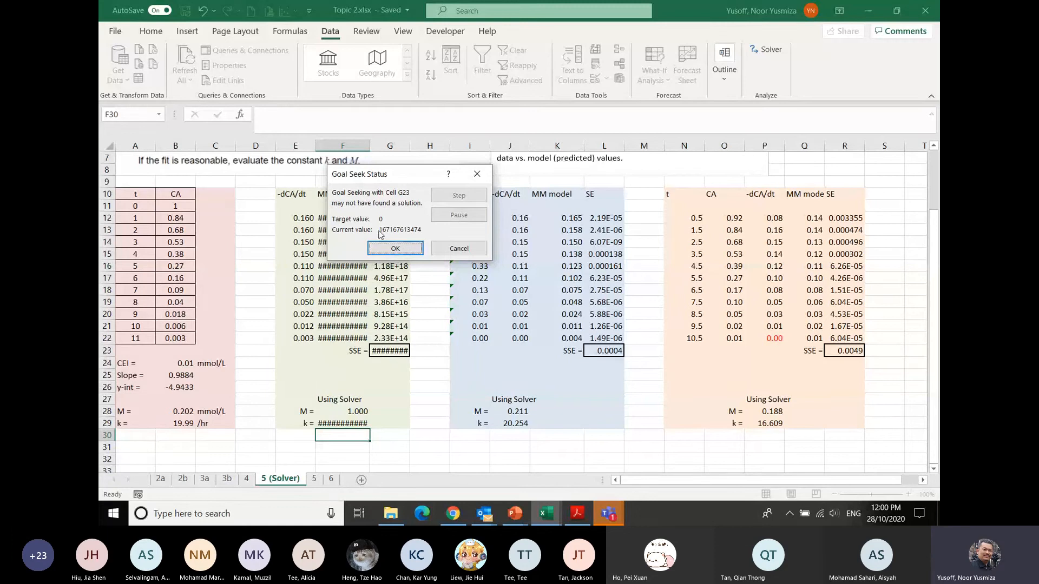
pyautogui.click(417, 250)
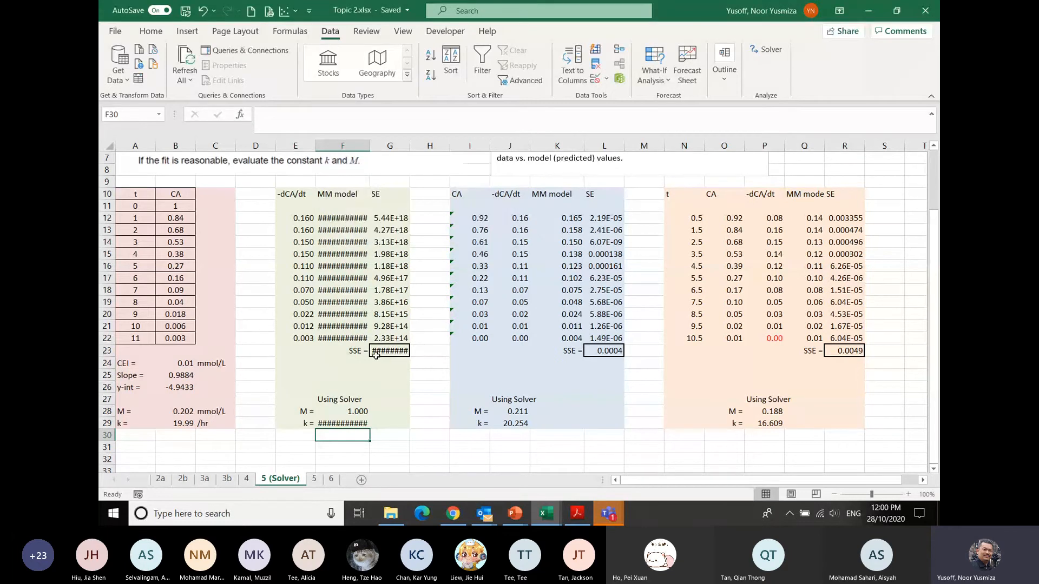
pyautogui.moveTo(376, 356)
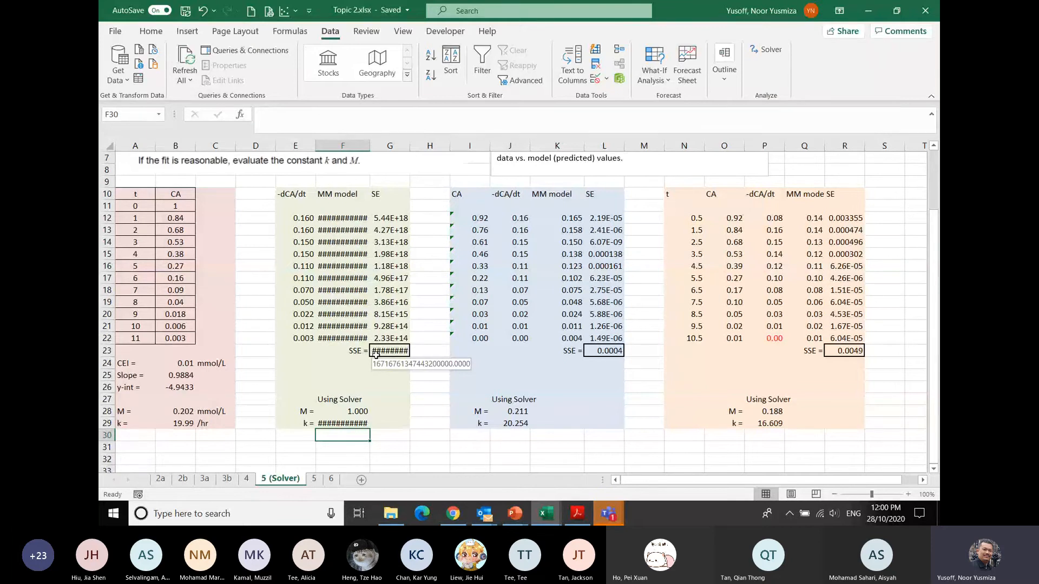
# Step: Open Solver and go through the Min, Max and Value Of options for objective R23, ending on Value Of 0
pyautogui.click(771, 55)
pyautogui.moveTo(393, 47); pyautogui.dragTo(546, 62)
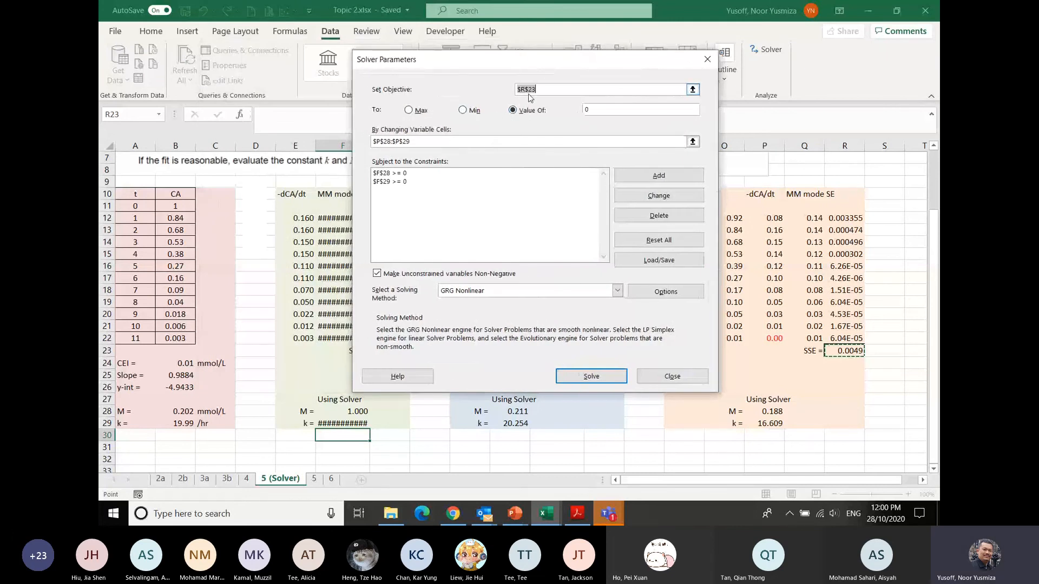
pyautogui.click(586, 110)
pyautogui.press('BackSpace')
pyautogui.write('0')
pyautogui.click(463, 110)
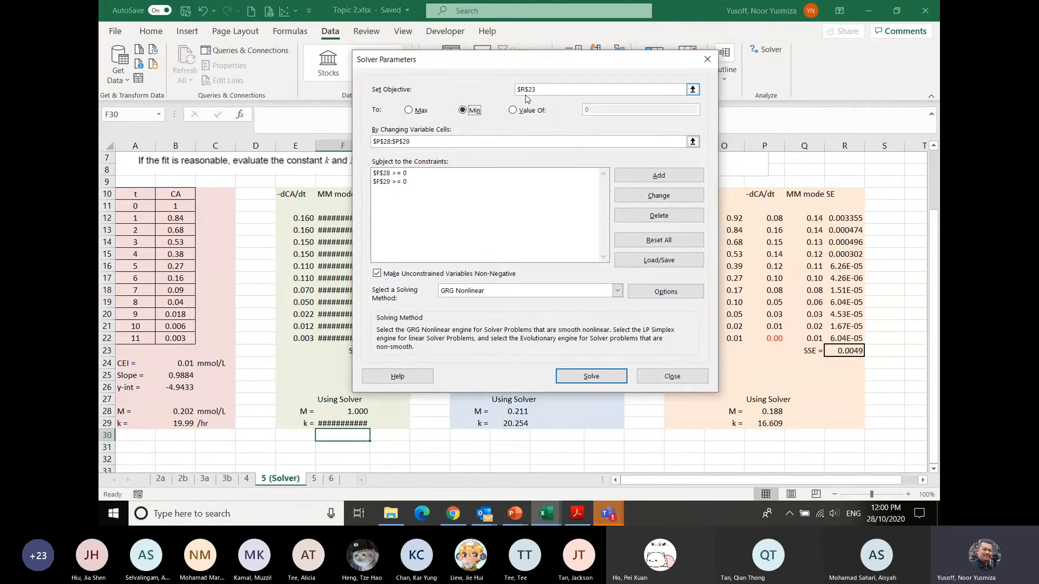
pyautogui.click(410, 111)
pyautogui.click(464, 111)
pyautogui.click(512, 111)
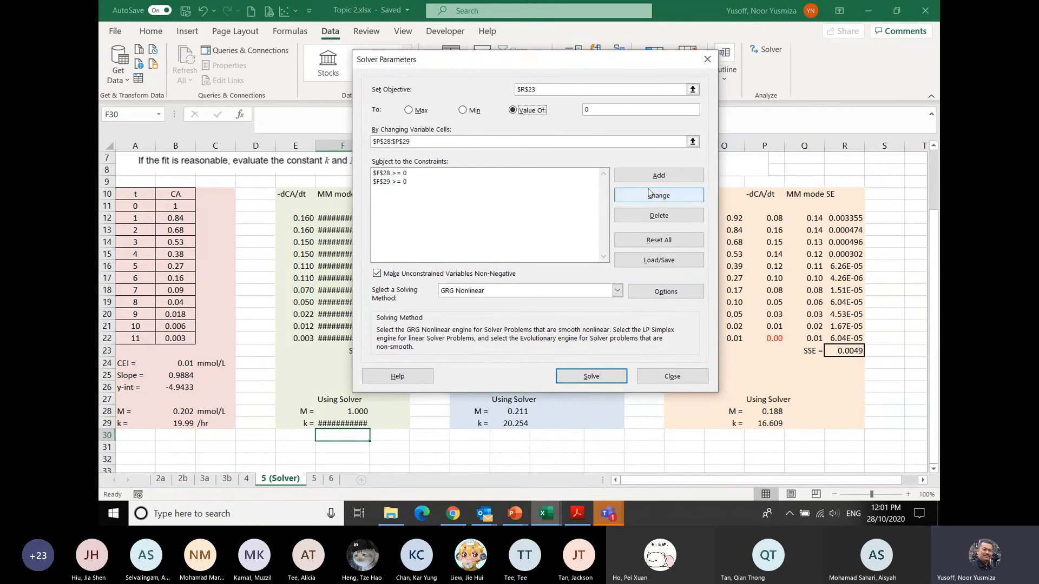
# Step: Try to add an integer constraint on M in F28 and on cell F30, and cancel it
pyautogui.click(671, 175)
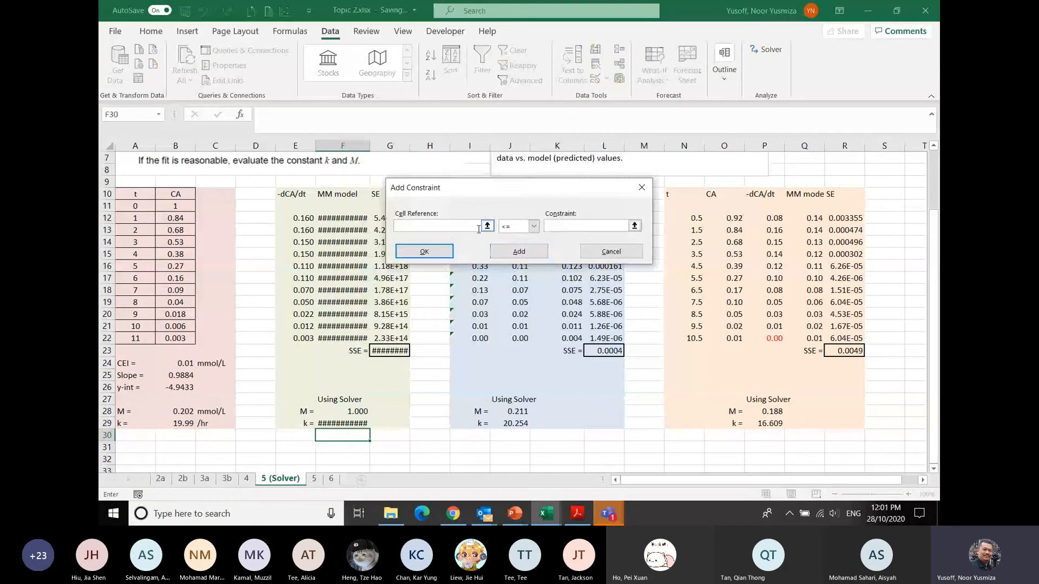
pyautogui.click(352, 415)
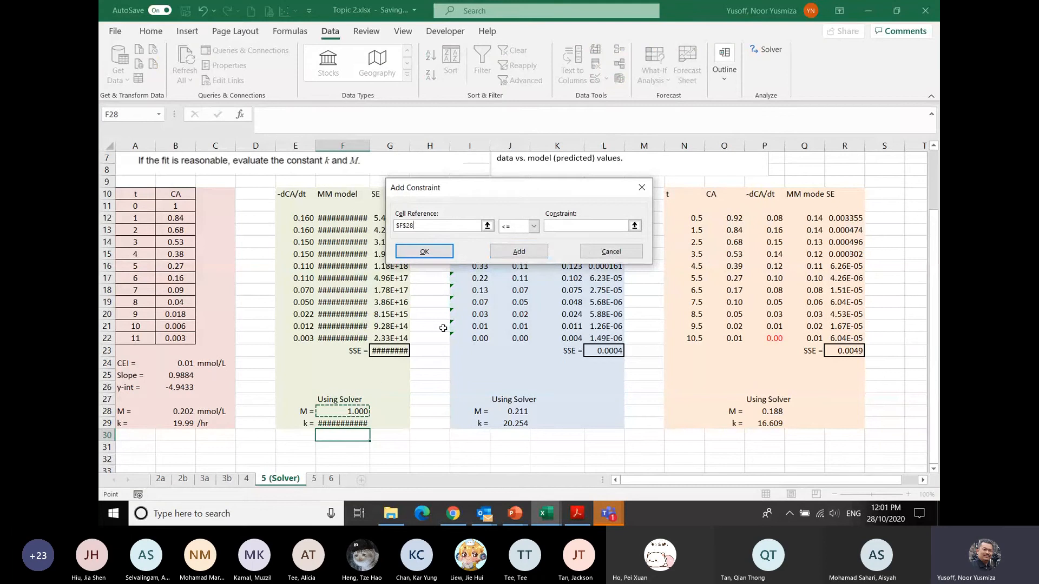
pyautogui.click(534, 226)
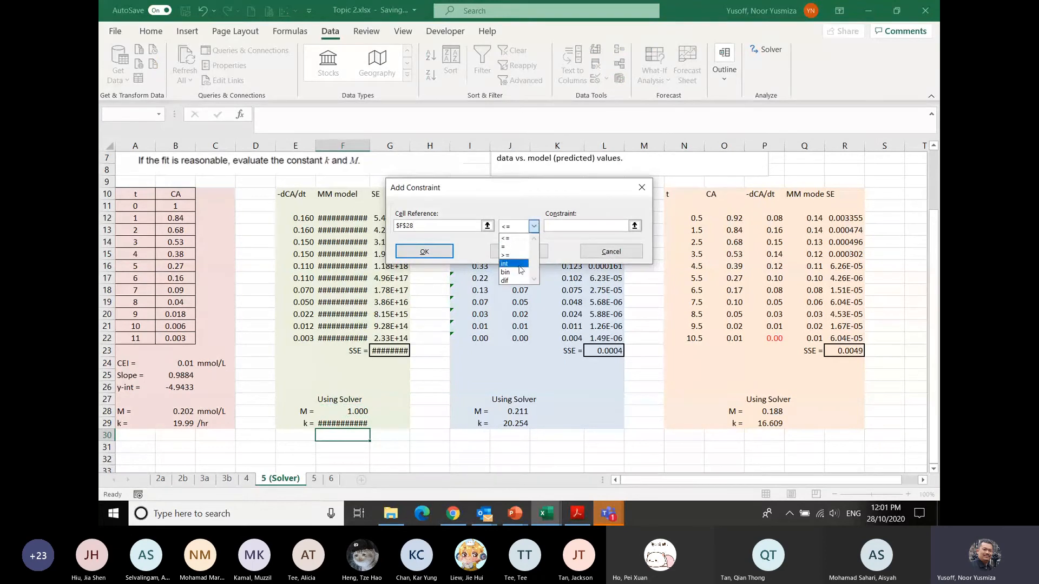
pyautogui.click(521, 268)
pyautogui.click(519, 251)
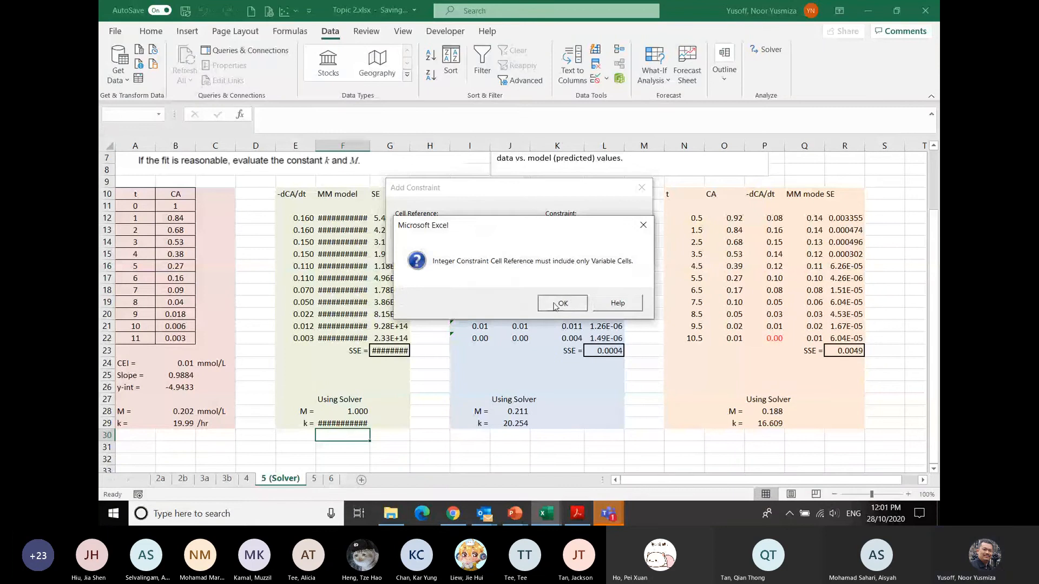
pyautogui.click(554, 304)
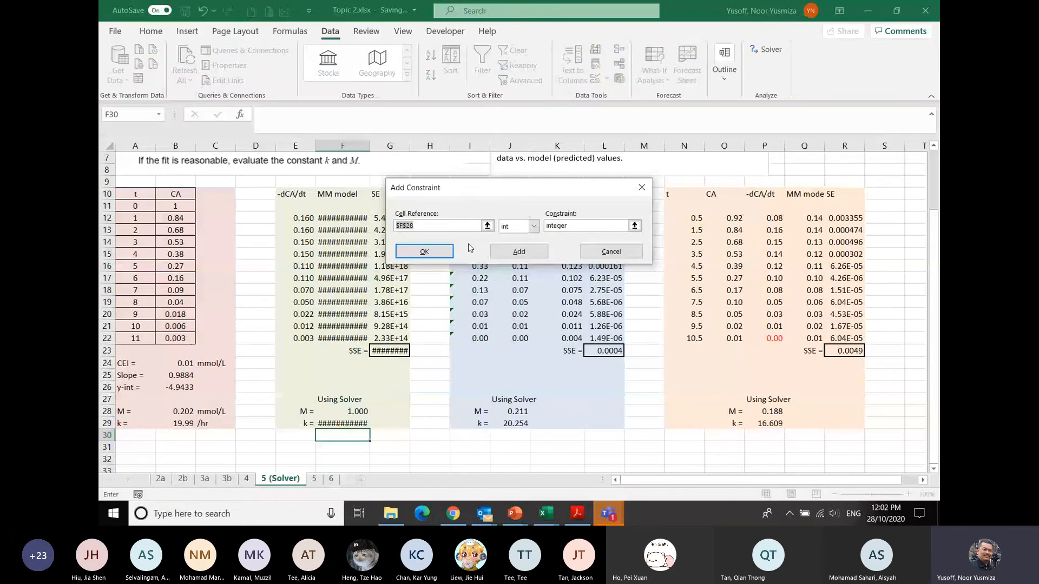
pyautogui.click(343, 435)
pyautogui.click(448, 253)
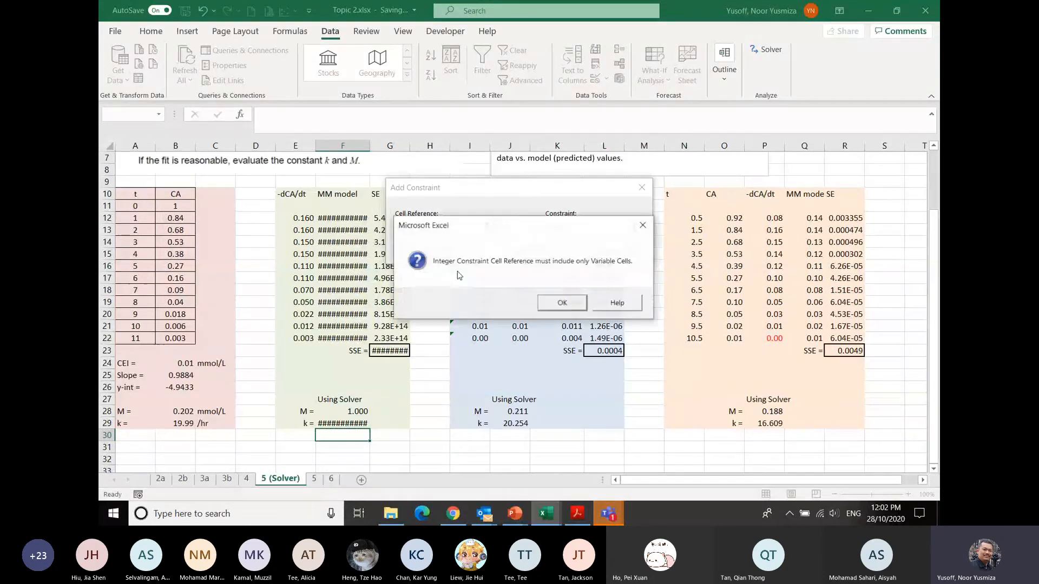
pyautogui.click(550, 306)
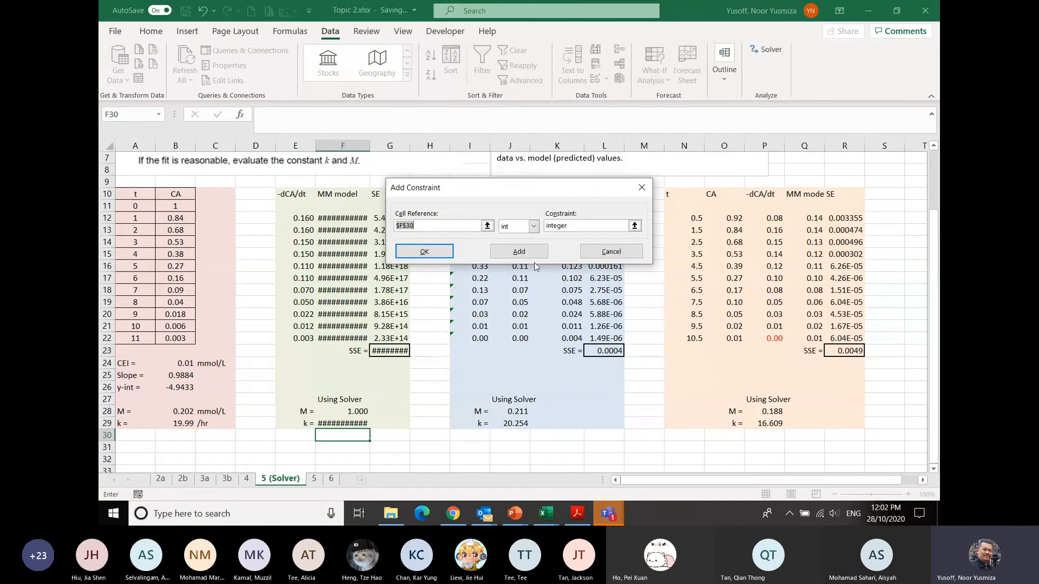
pyautogui.click(602, 252)
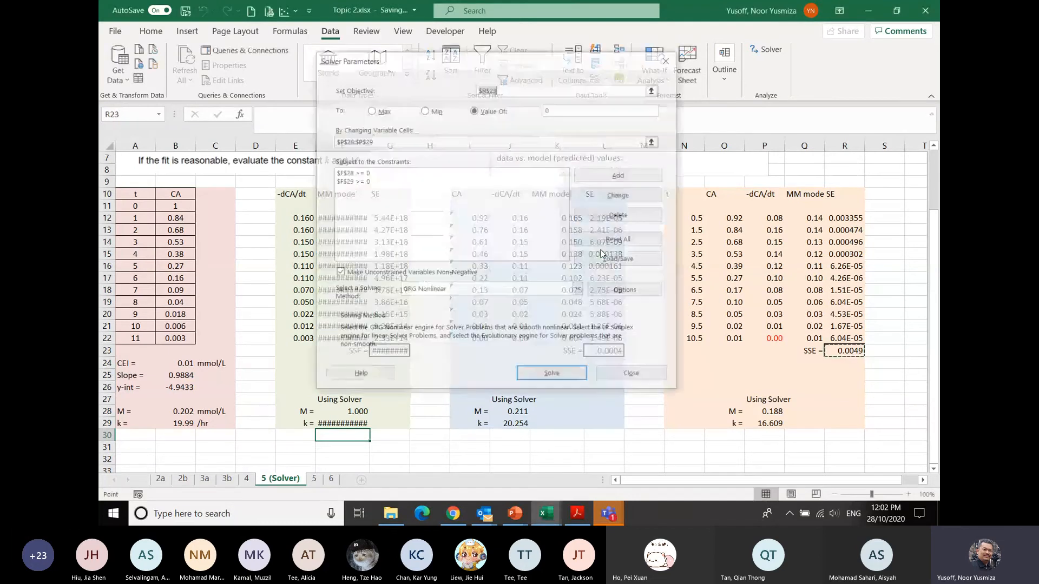
# Step: Delete the Solver constraints requiring F28 and F29 to be at least 0
pyautogui.click(354, 174)
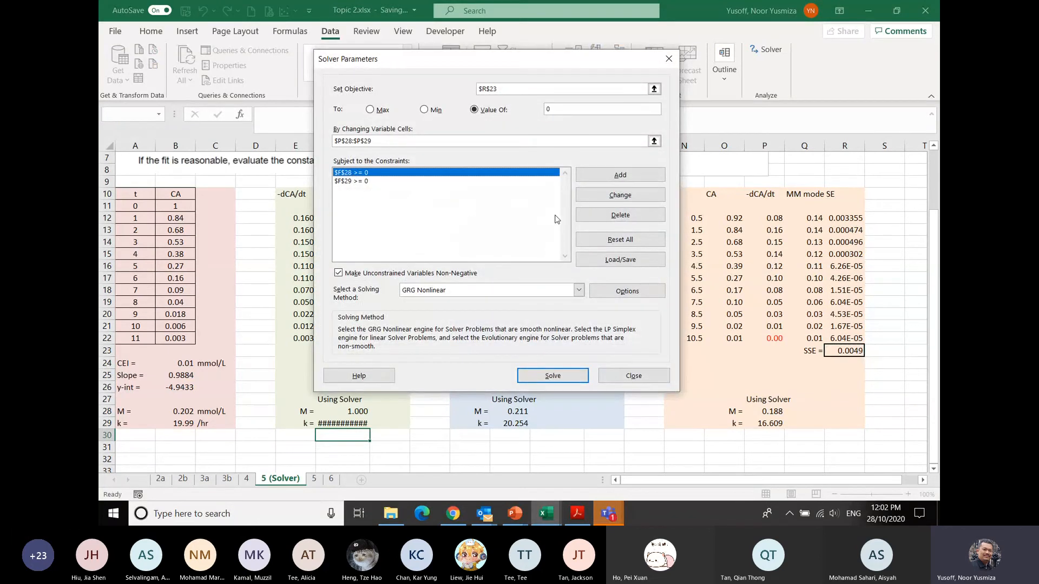
pyautogui.click(601, 219)
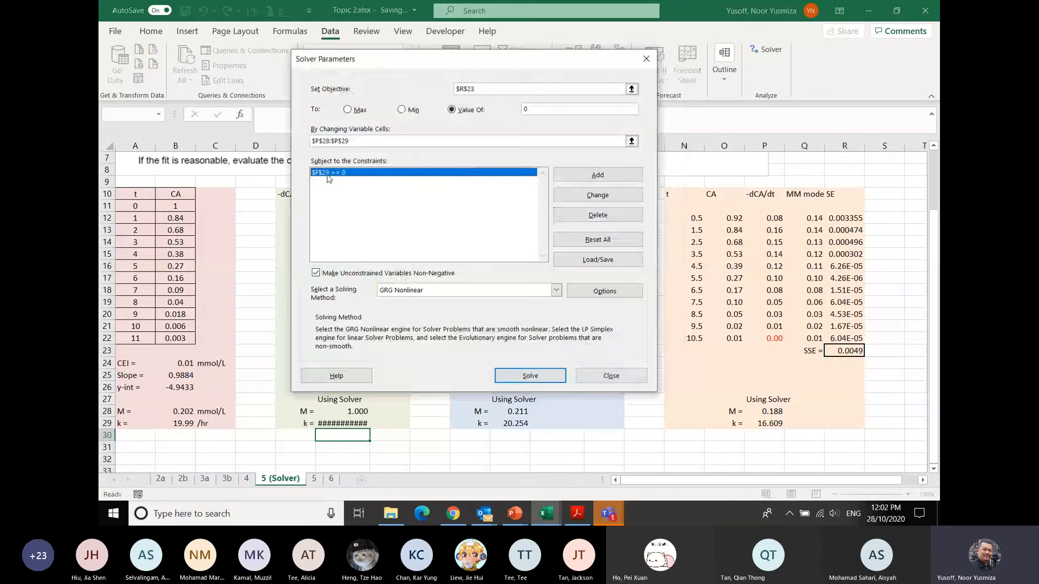
pyautogui.click(578, 217)
# Step: Try an integer constraint on F28 with the constraint list empty, review the other relation types, cancel it and close Solver
pyautogui.click(575, 175)
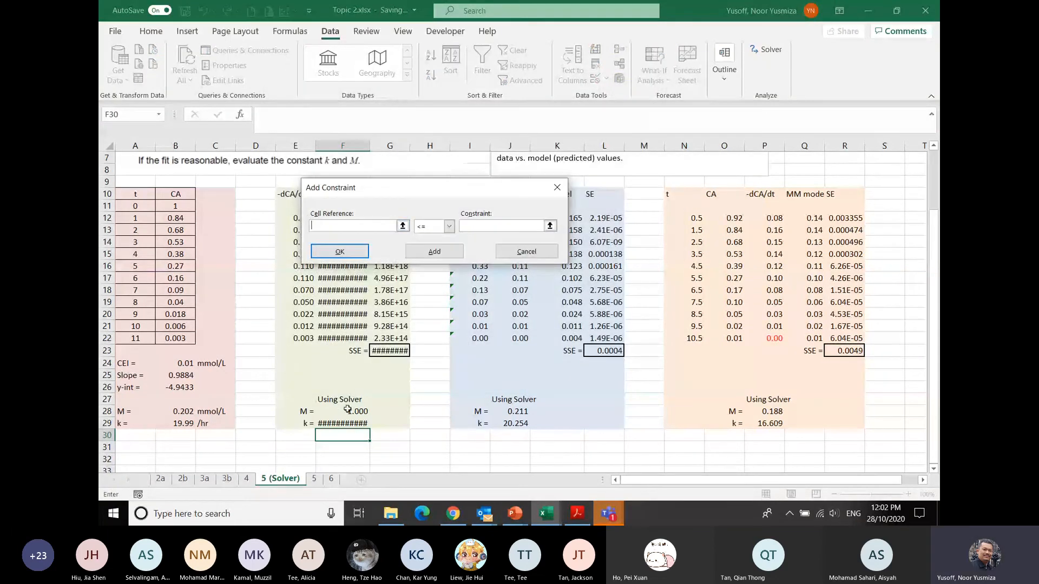
pyautogui.click(347, 411)
pyautogui.click(450, 227)
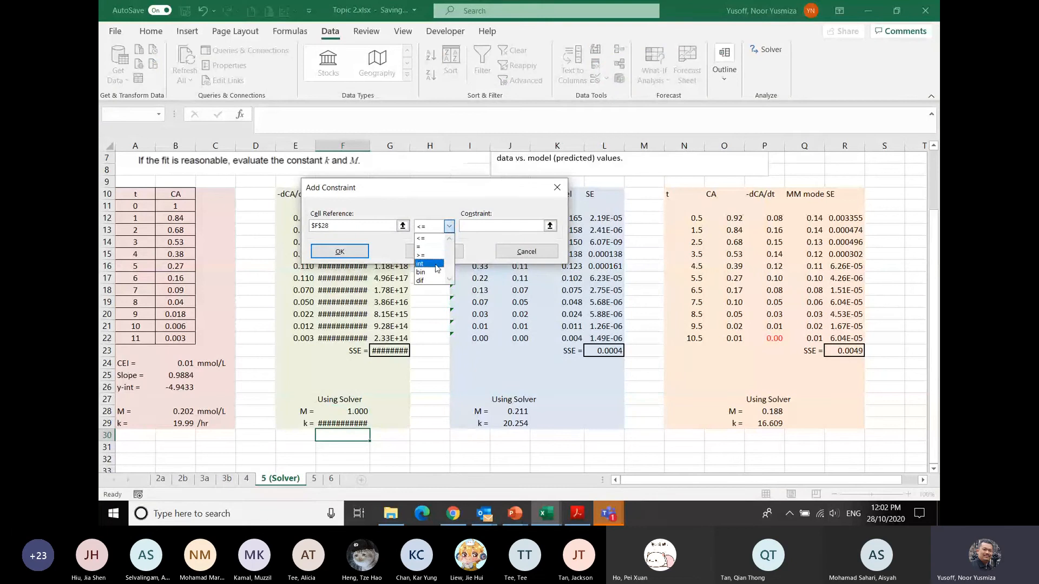
pyautogui.click(435, 258)
pyautogui.click(435, 254)
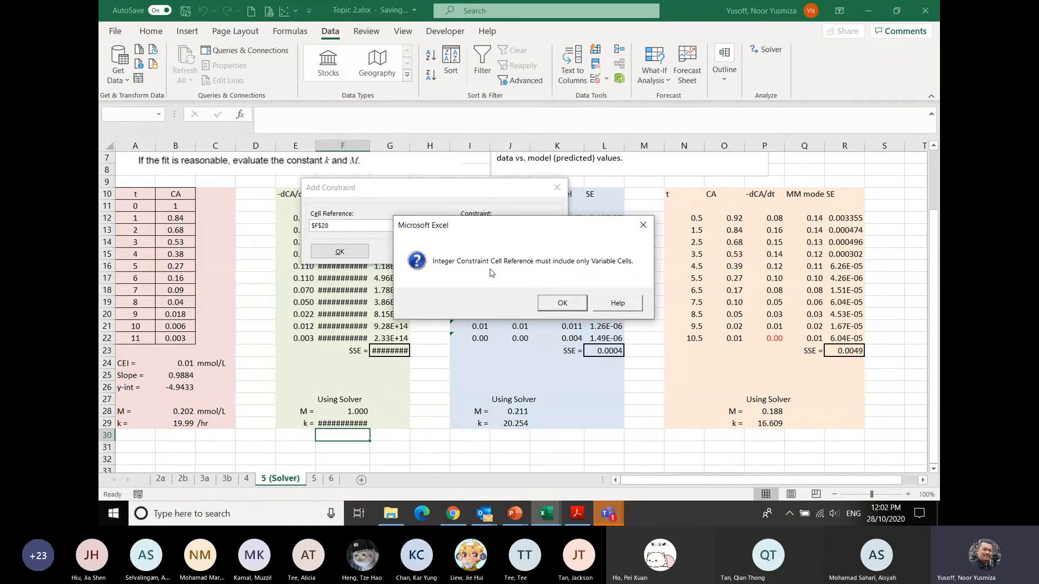
pyautogui.click(567, 302)
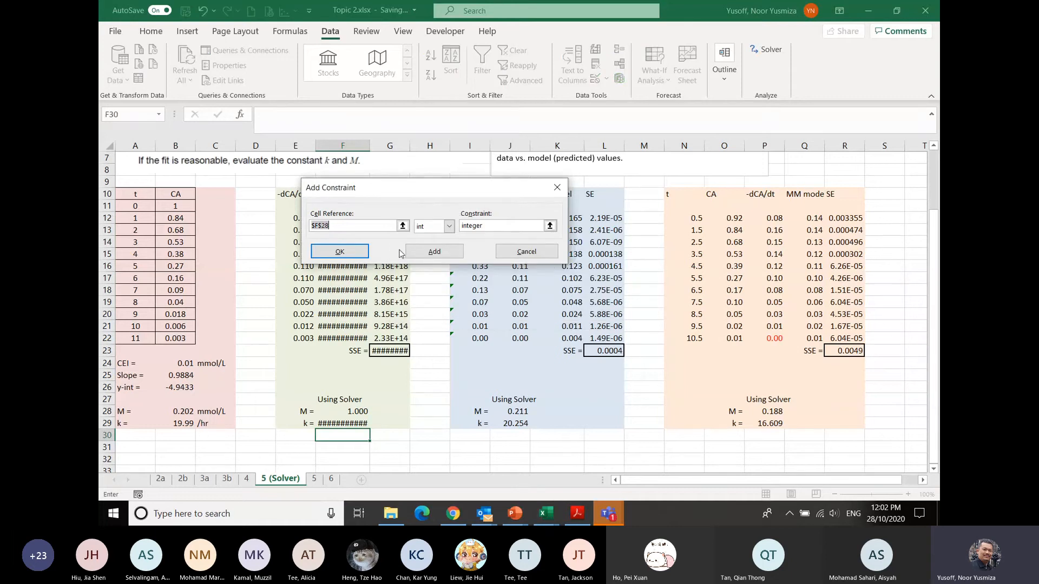
pyautogui.click(448, 227)
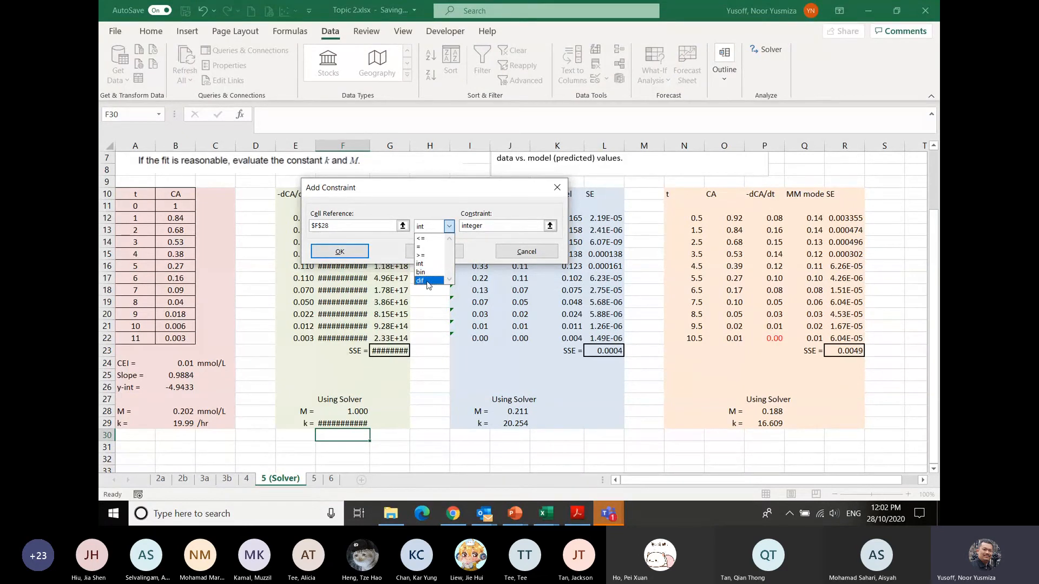
pyautogui.click(452, 211)
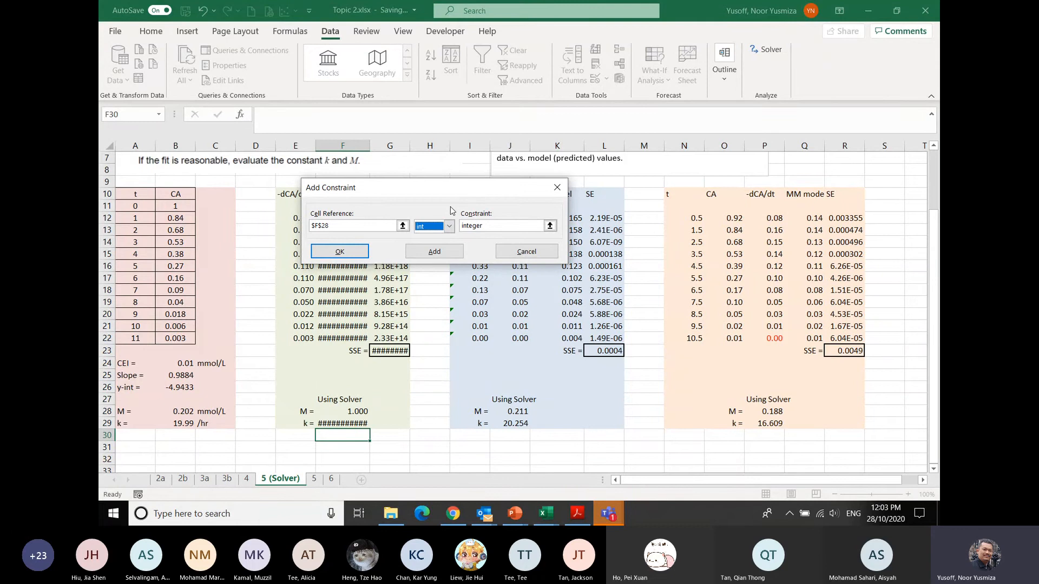
pyautogui.click(527, 251)
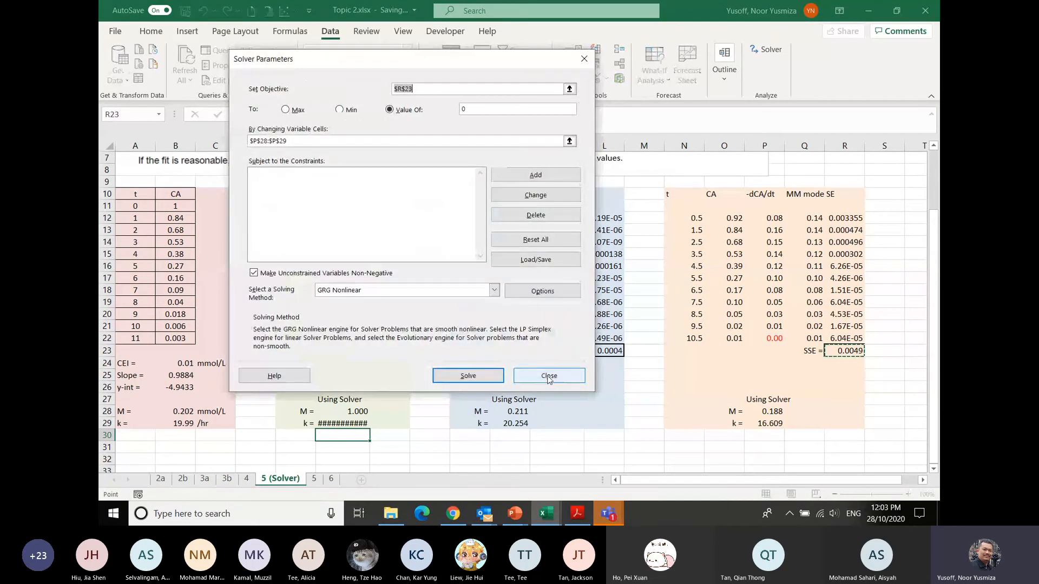
pyautogui.click(549, 376)
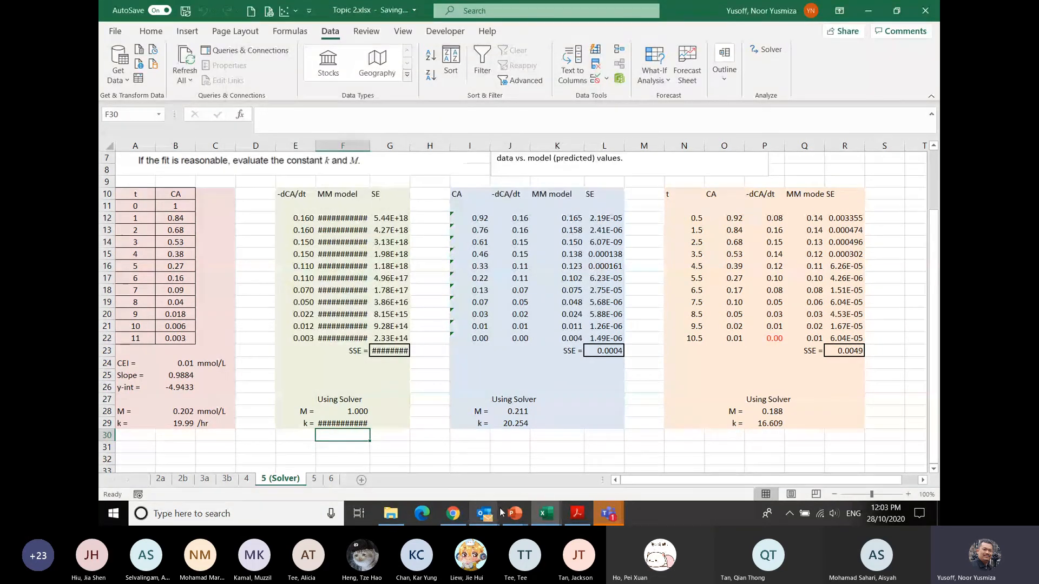
# Step: Switch to PowerPoint to view the Q5-G8 slide, and return to Topic 2.xlsx in Excel to inspect the SSE formula in G23
pyautogui.moveTo(514, 513)
pyautogui.click(625, 478)
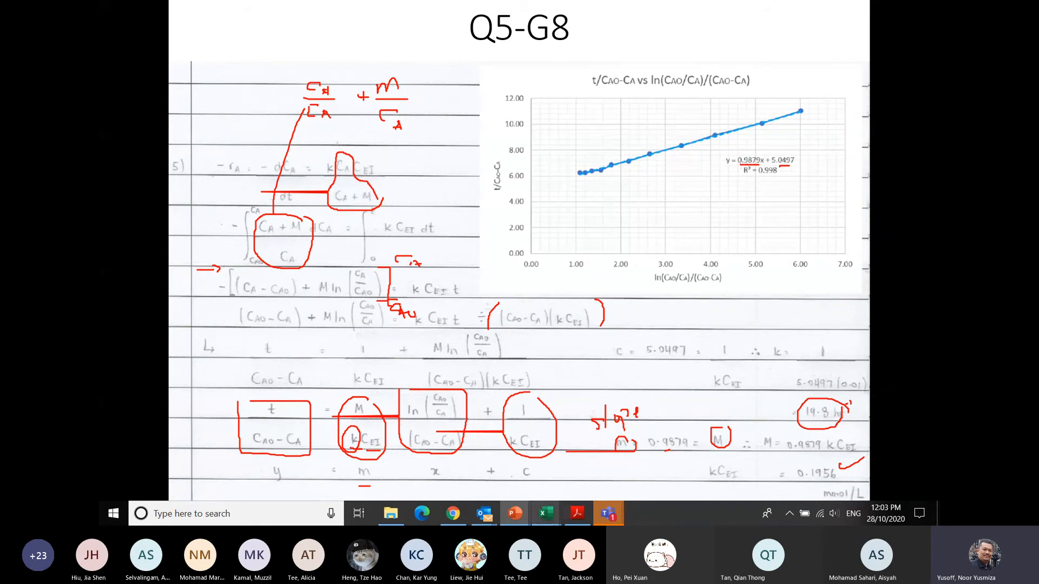
pyautogui.click(546, 513)
pyautogui.click(651, 477)
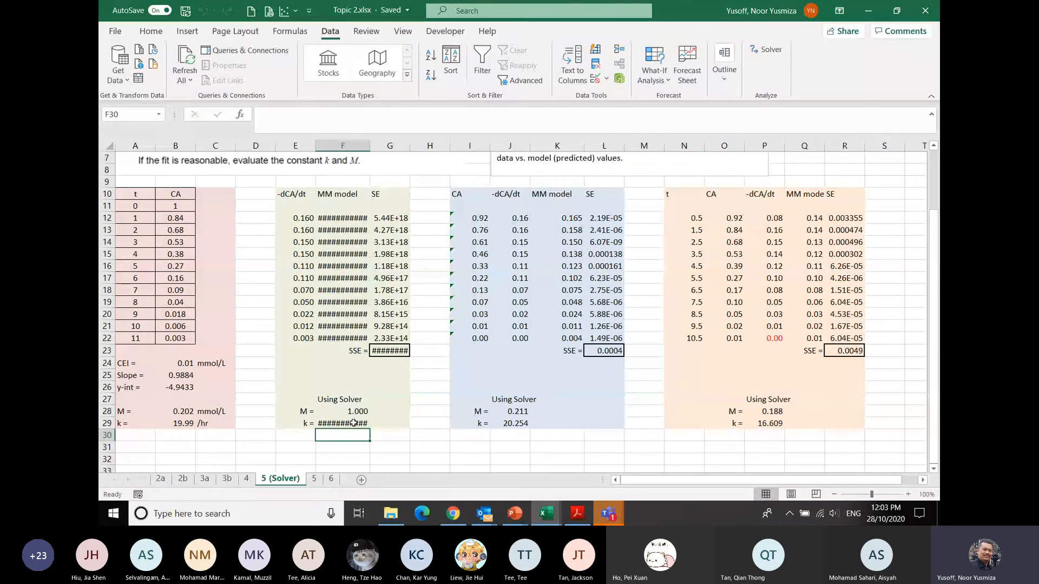
pyautogui.click(384, 352)
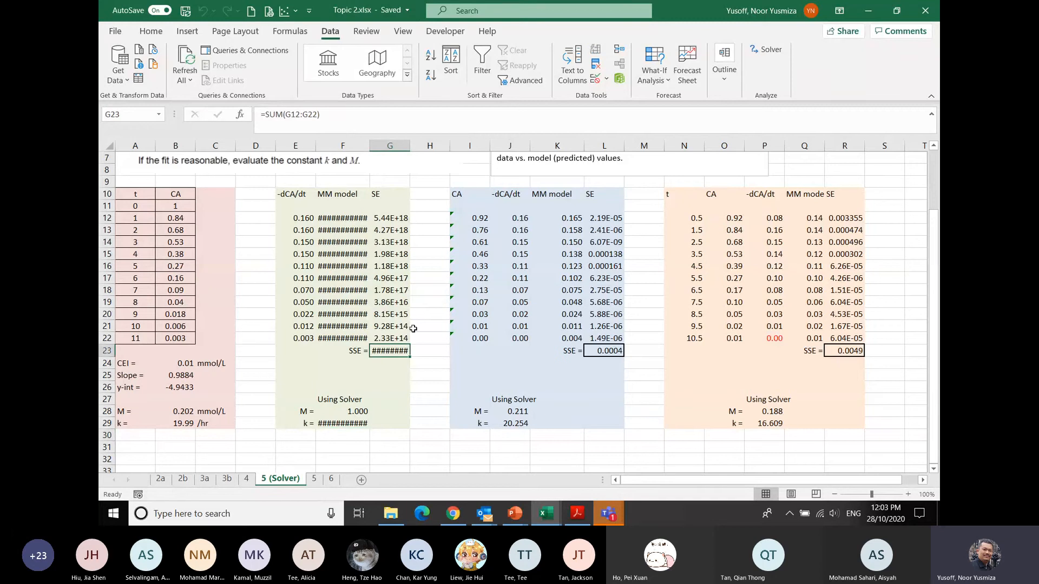
# Step: Set Solver's objective to the SSE cell G23 of the green table
pyautogui.click(760, 51)
pyautogui.click(546, 89)
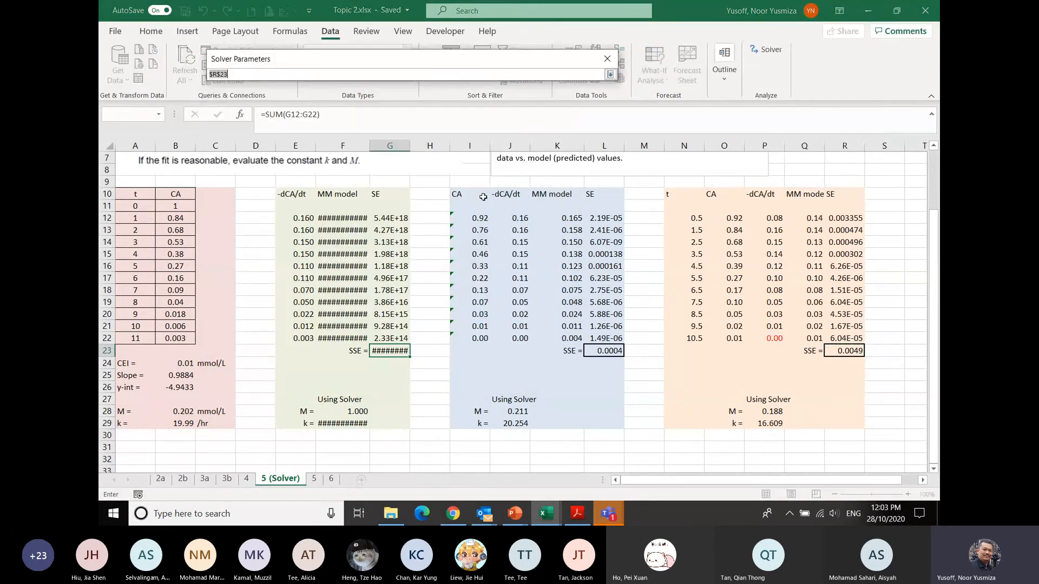
pyautogui.click(392, 350)
pyautogui.press('Return')
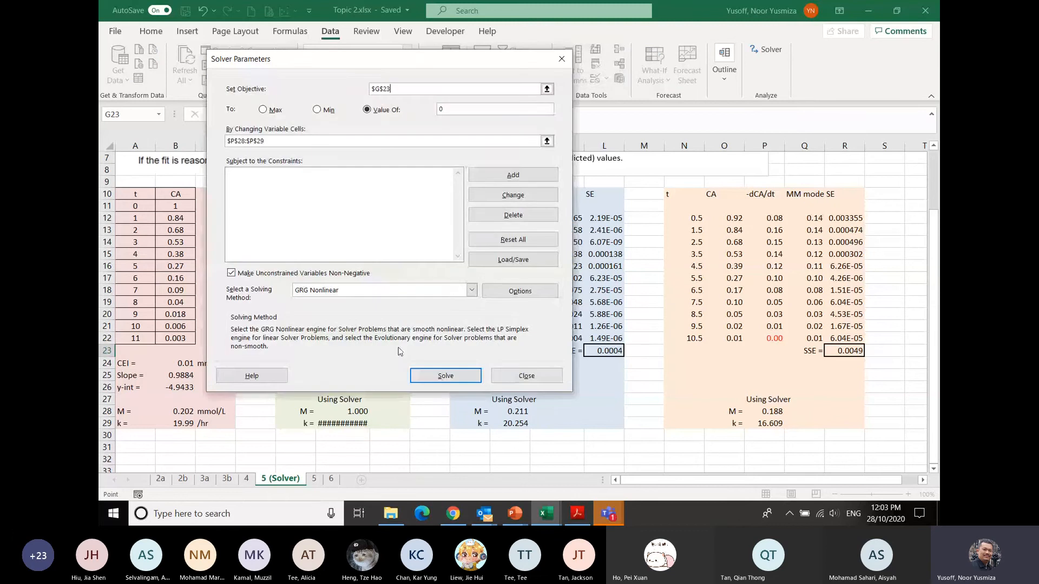
# Step: Set Solver's variable cells to F28:F29, solve for an objective value of 0 and keep the solution
pyautogui.click(551, 135)
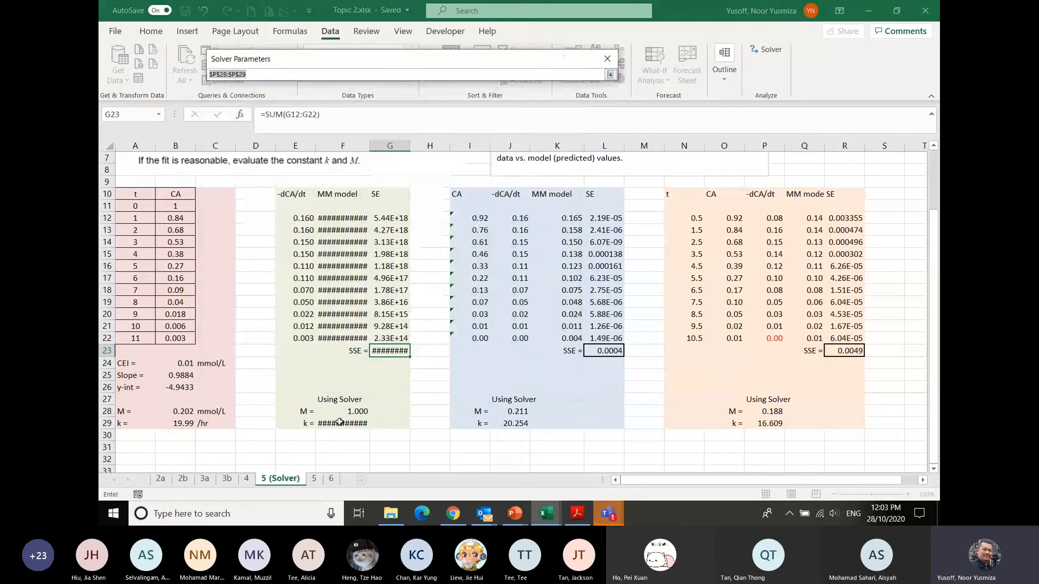
pyautogui.moveTo(353, 410); pyautogui.dragTo(353, 420)
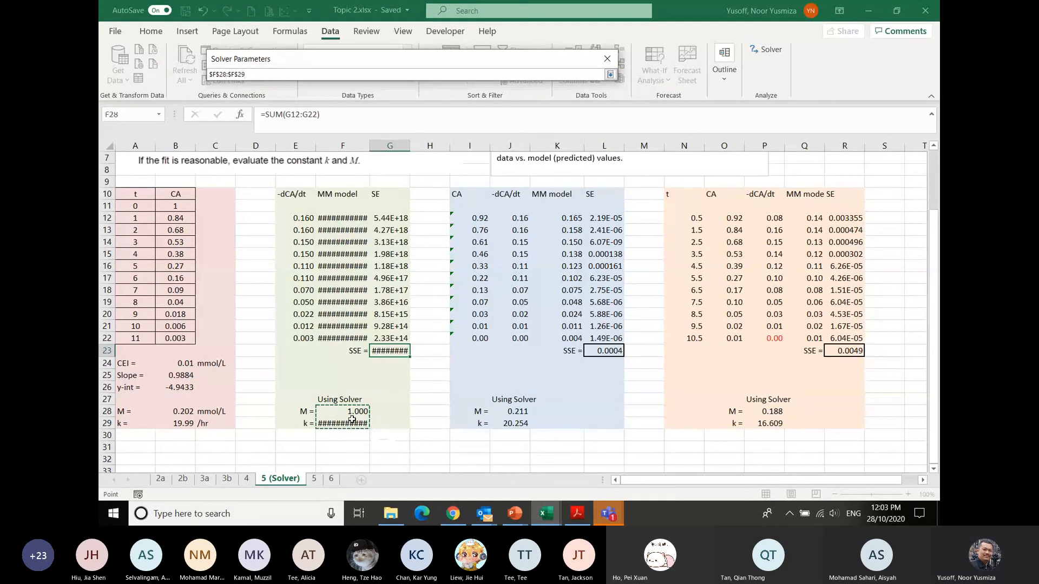
pyautogui.press('Return')
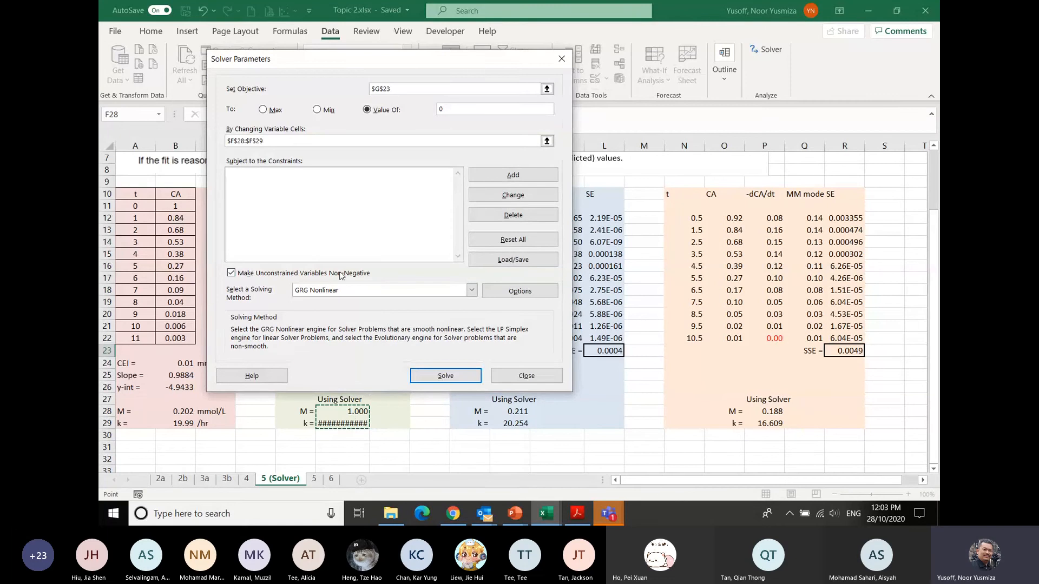
pyautogui.click(445, 376)
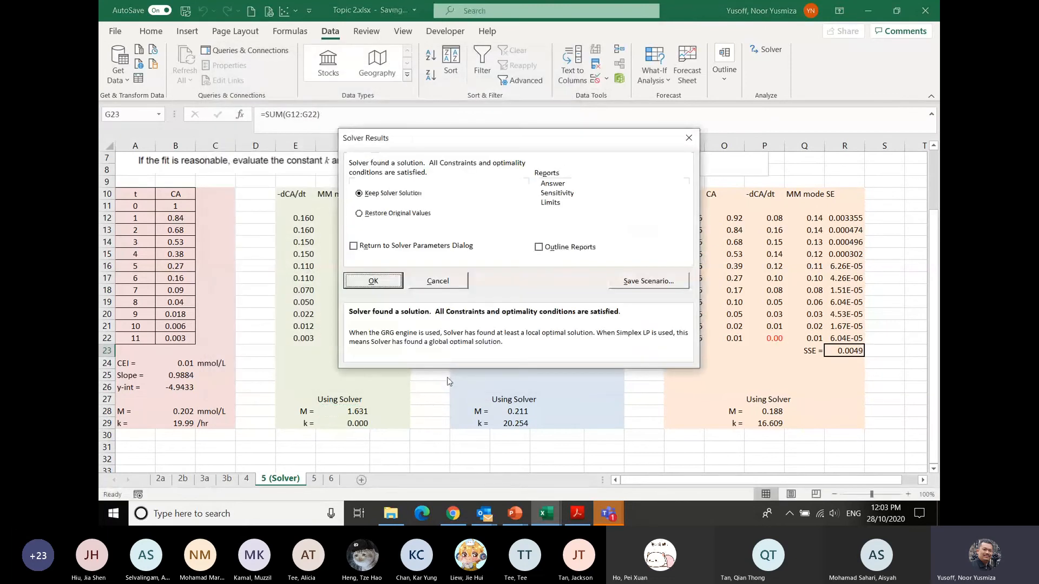
pyautogui.click(388, 286)
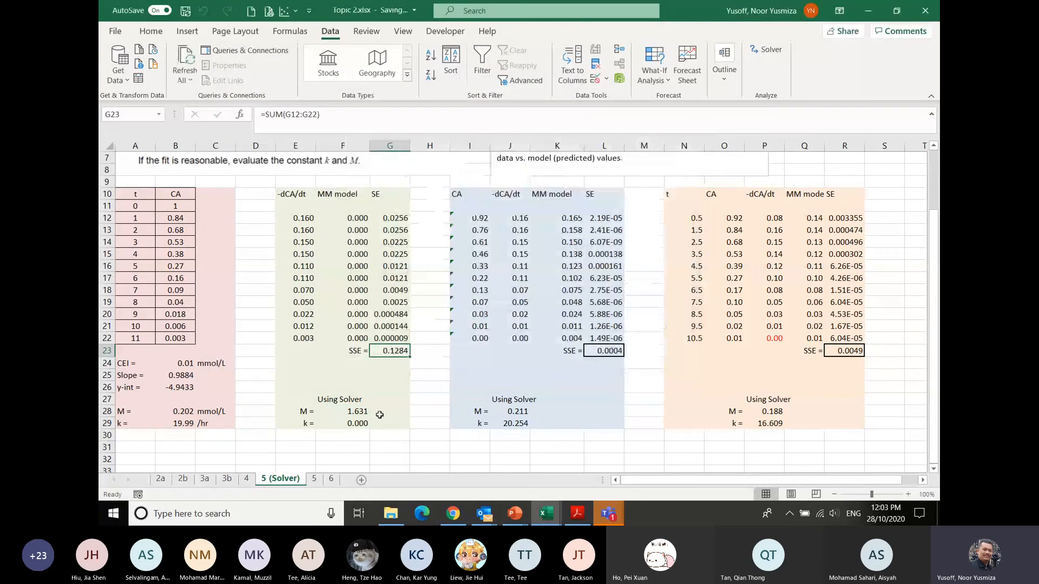
# Step: Reset the starting guesses for M in F28 and k in F29 to 1
pyautogui.moveTo(352, 412); pyautogui.dragTo(352, 423)
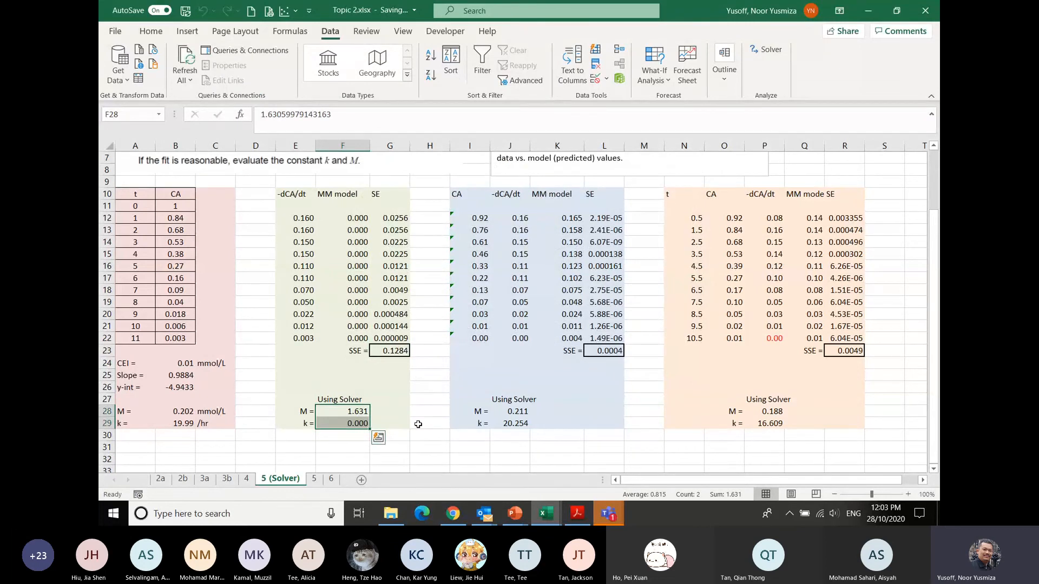
pyautogui.click(352, 412)
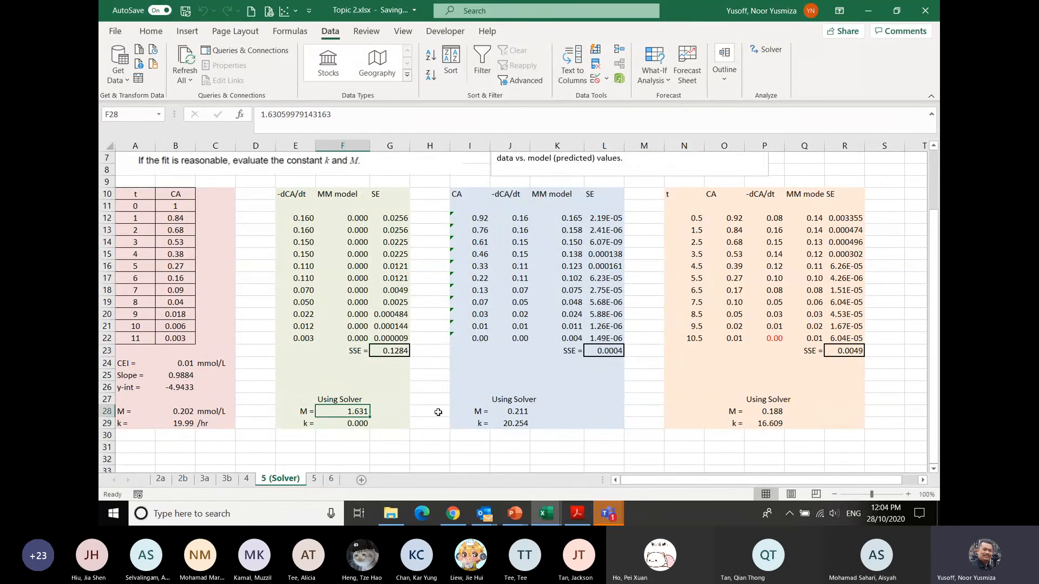
pyautogui.write('1')
pyautogui.click(356, 425)
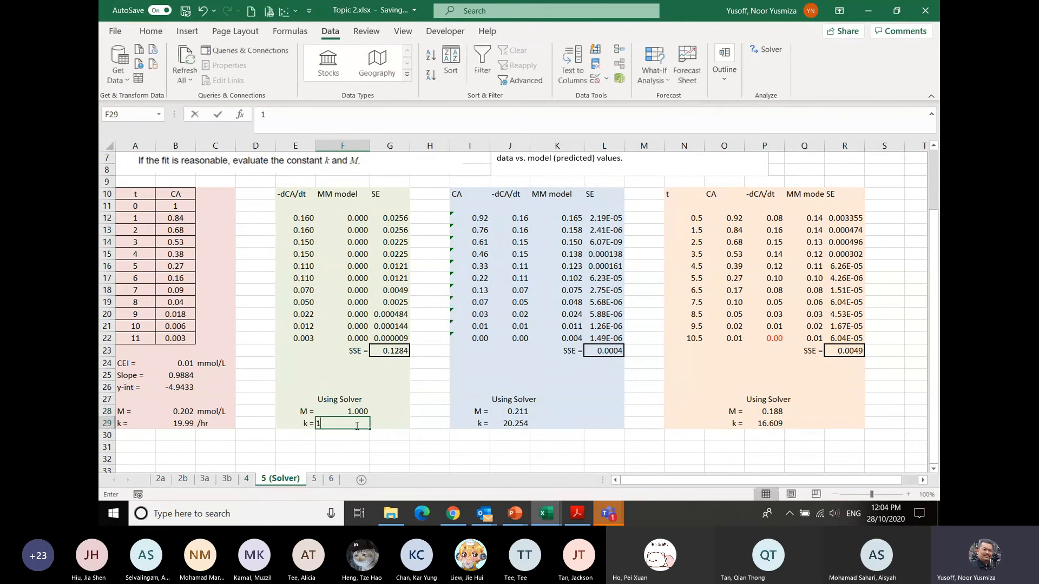
pyautogui.write('1')
pyautogui.click(393, 421)
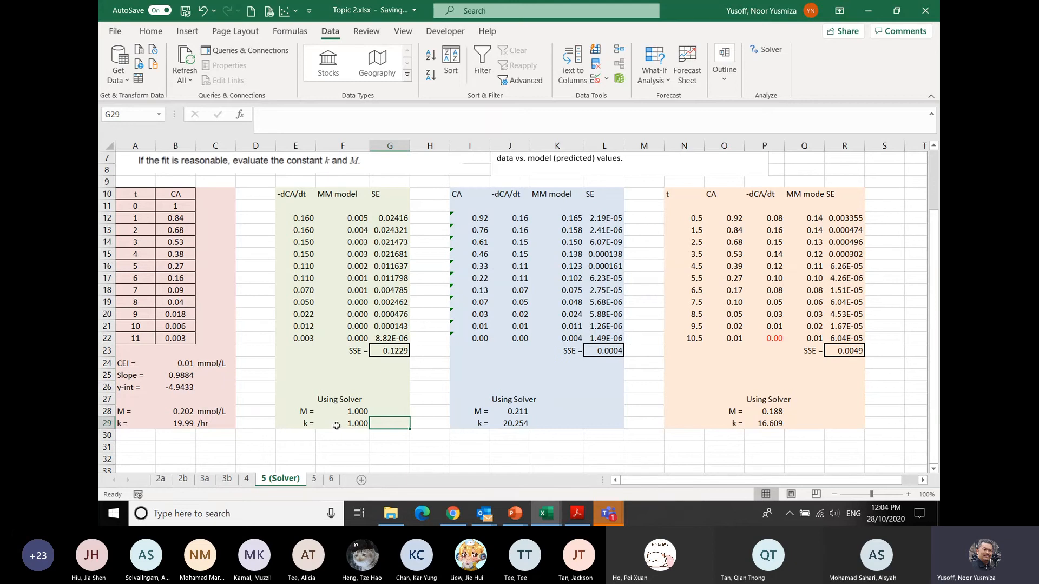
# Step: Change the starting guess for k in F29 to 1e6
pyautogui.click(339, 424)
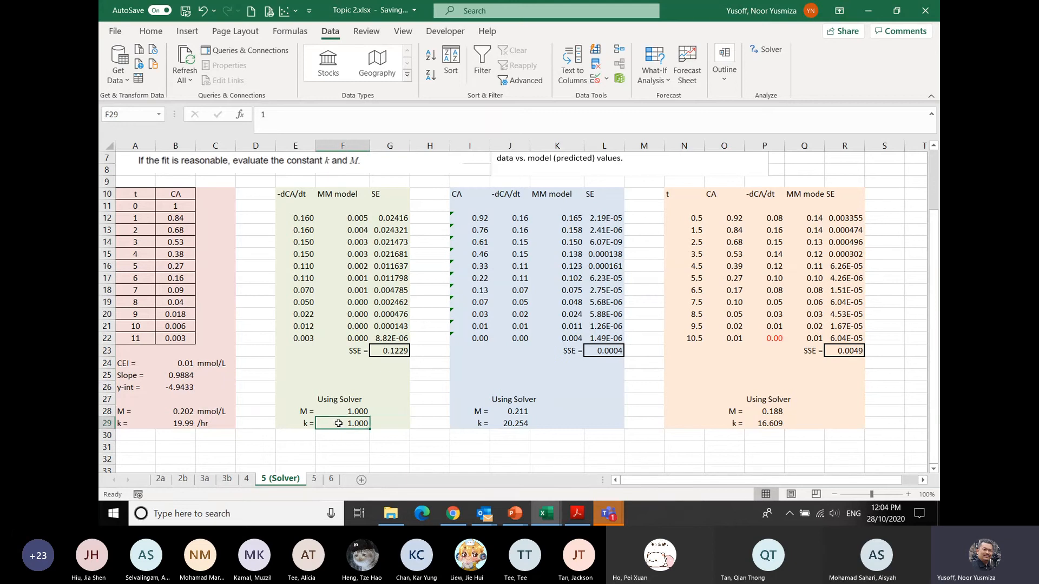
pyautogui.write('1000000')
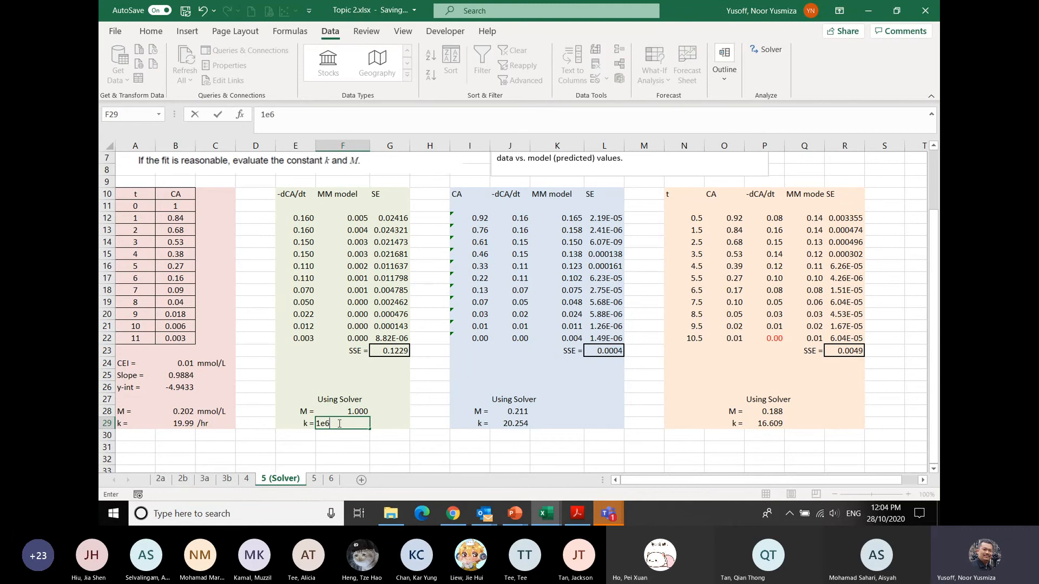
pyautogui.press('Return')
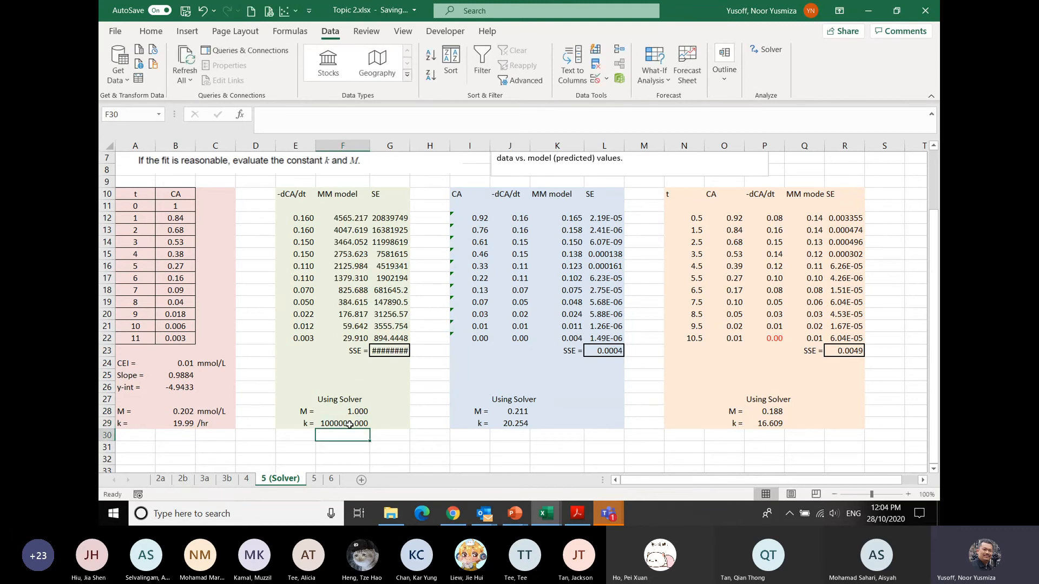
# Step: Run Solver to minimize G23 by changing F28:F29, and keep the solution
pyautogui.click(765, 51)
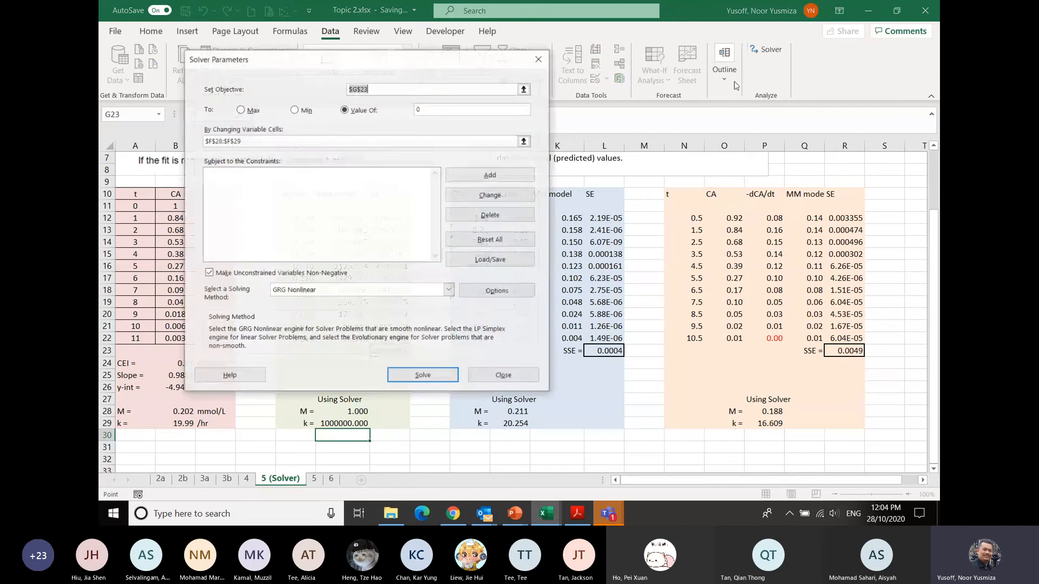
pyautogui.moveTo(404, 60); pyautogui.dragTo(645, 55)
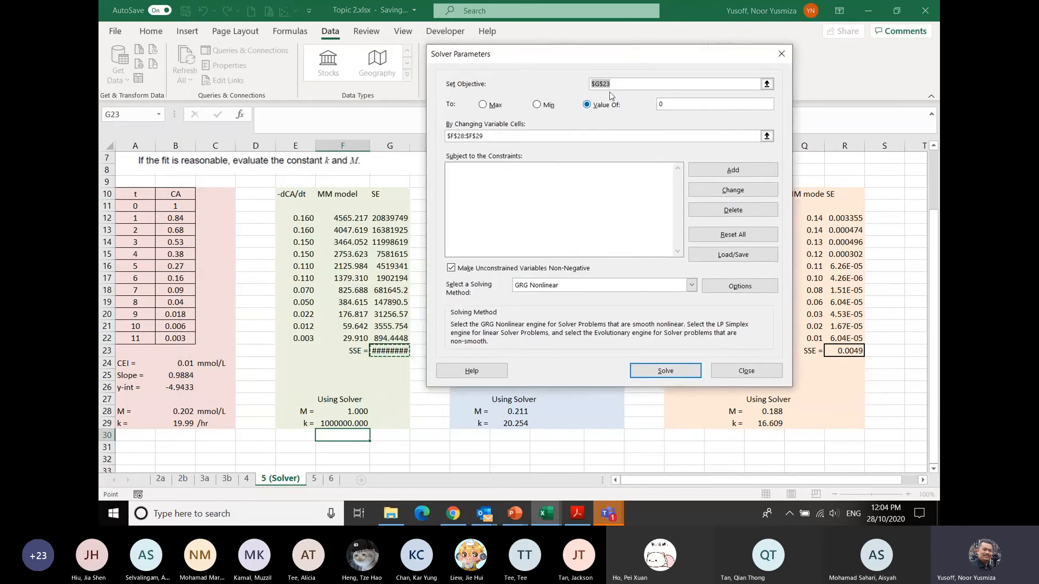
pyautogui.click(538, 105)
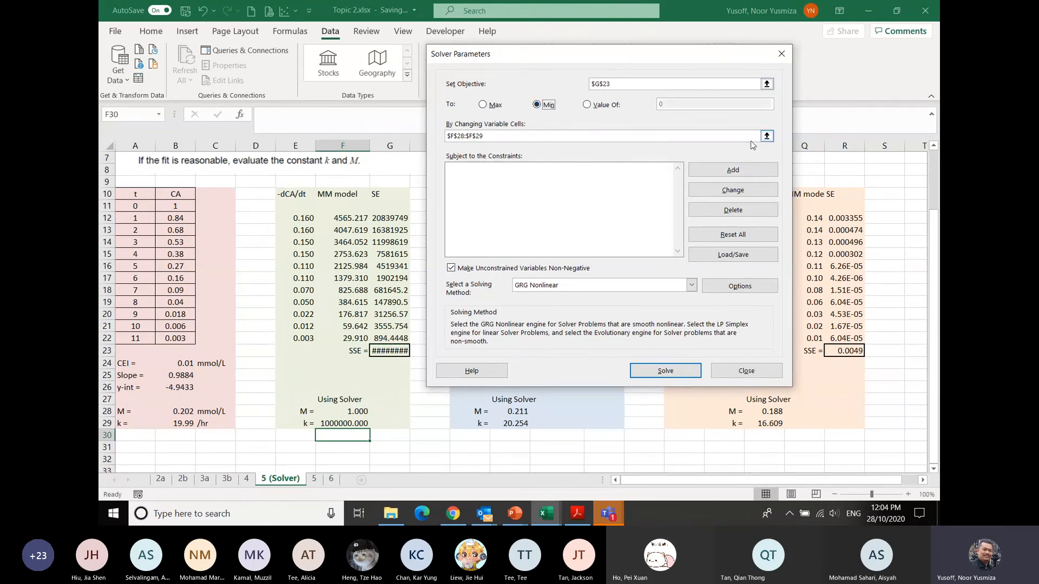
pyautogui.click(767, 136)
pyautogui.moveTo(361, 412); pyautogui.dragTo(361, 426)
pyautogui.press('Return')
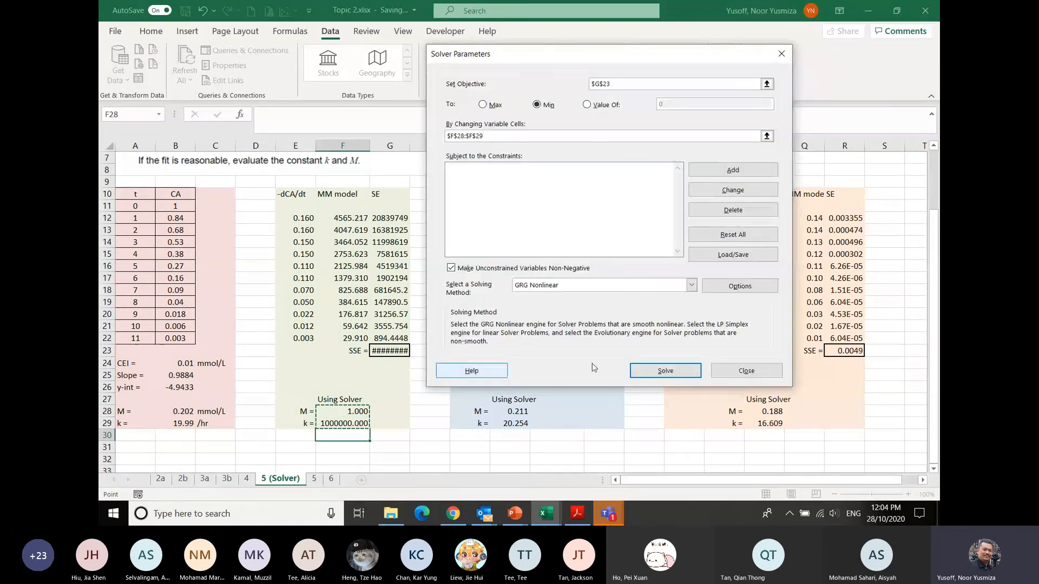
pyautogui.click(664, 369)
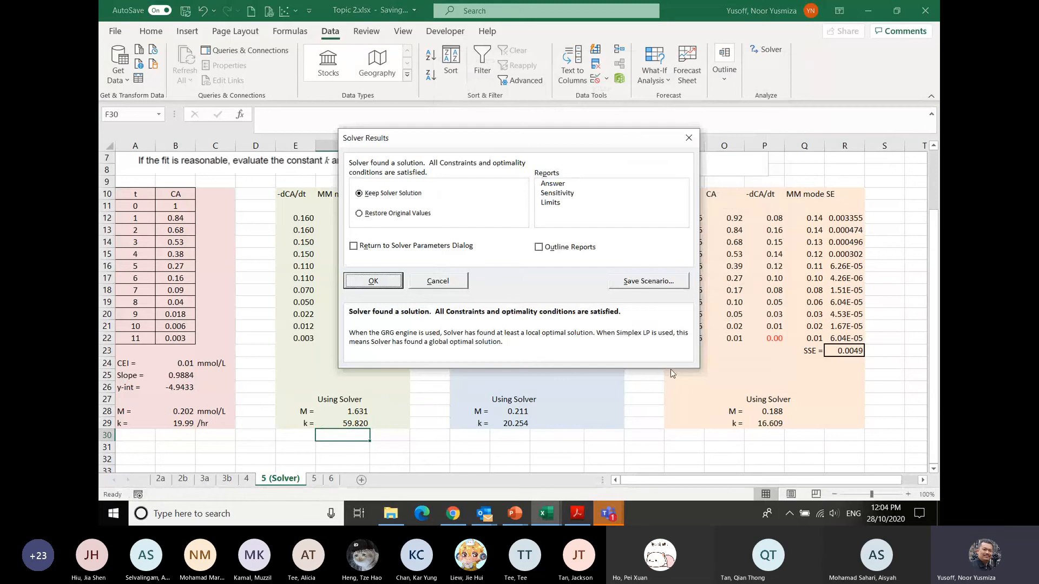
pyautogui.click(374, 280)
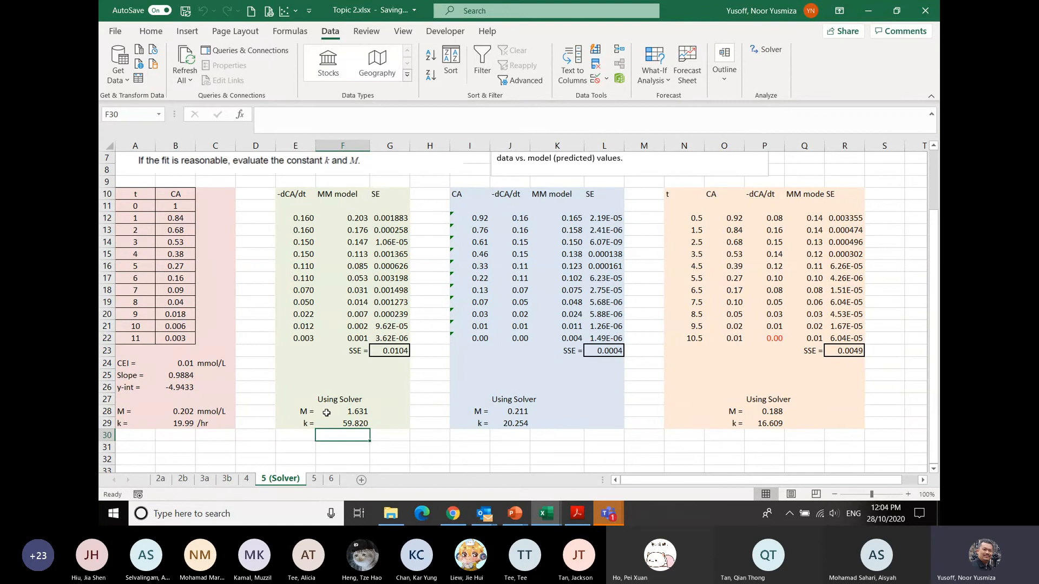
# Step: Set both M in F28 and k in F29 back to 1, and select the SSE cell G23
pyautogui.click(343, 412)
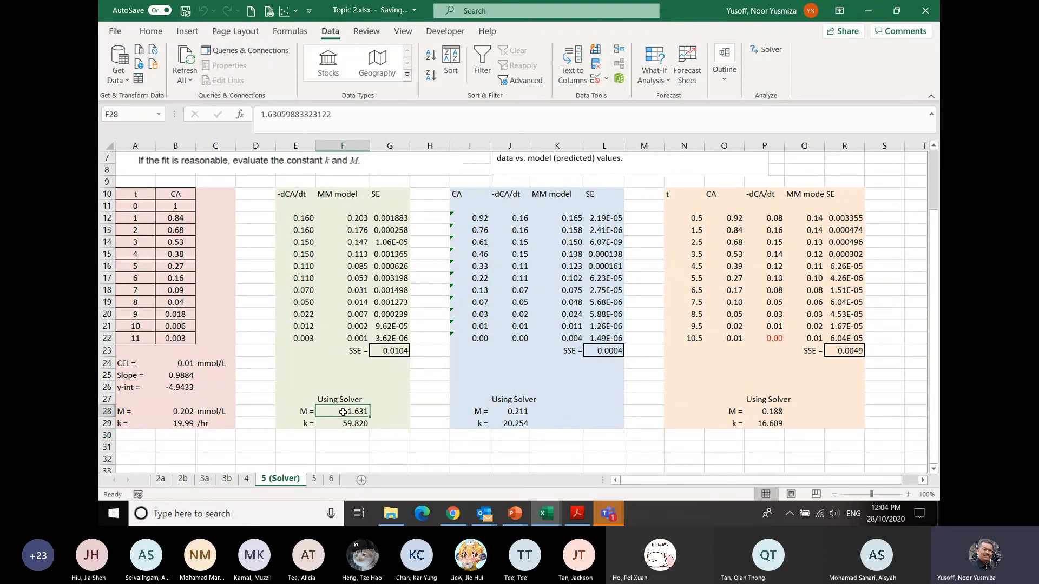
pyautogui.write('1')
pyautogui.press('Return')
pyautogui.write('1')
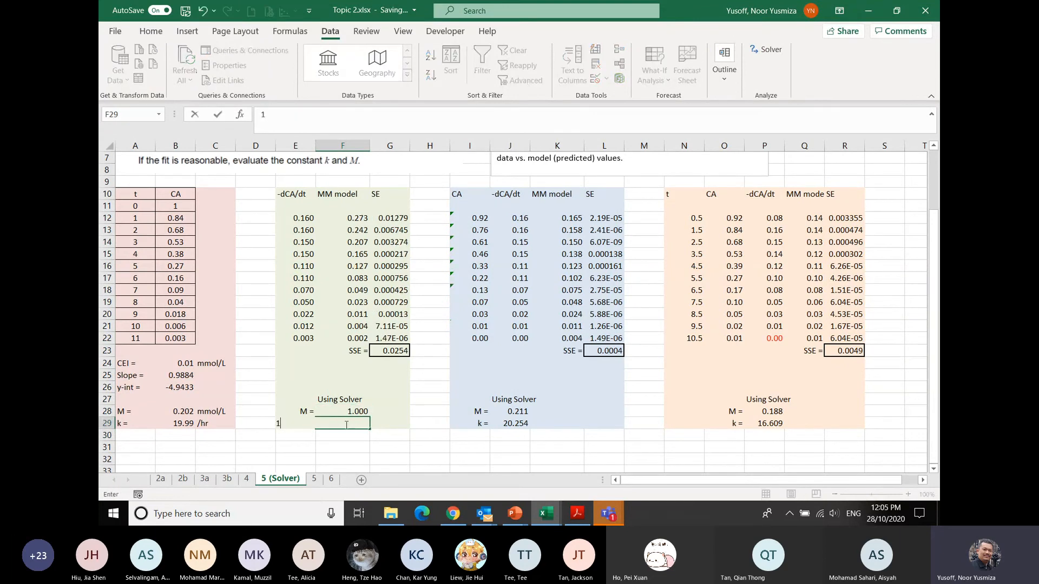
pyautogui.click(388, 418)
pyautogui.click(398, 351)
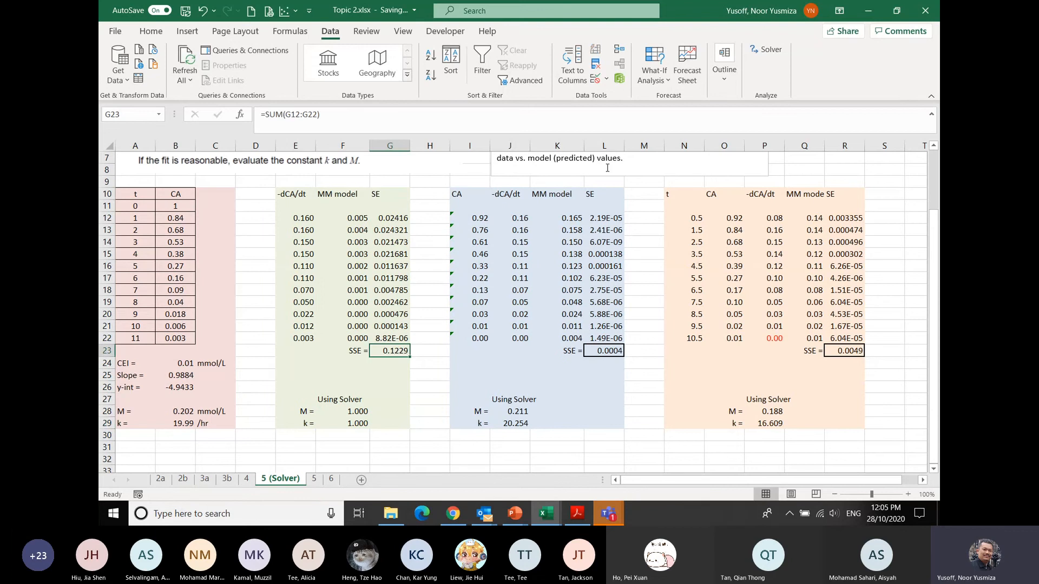
# Step: Rerun Solver from the new guesses with objective G23 at Min and variable cells F28:F29, keeping the solution
pyautogui.click(766, 50)
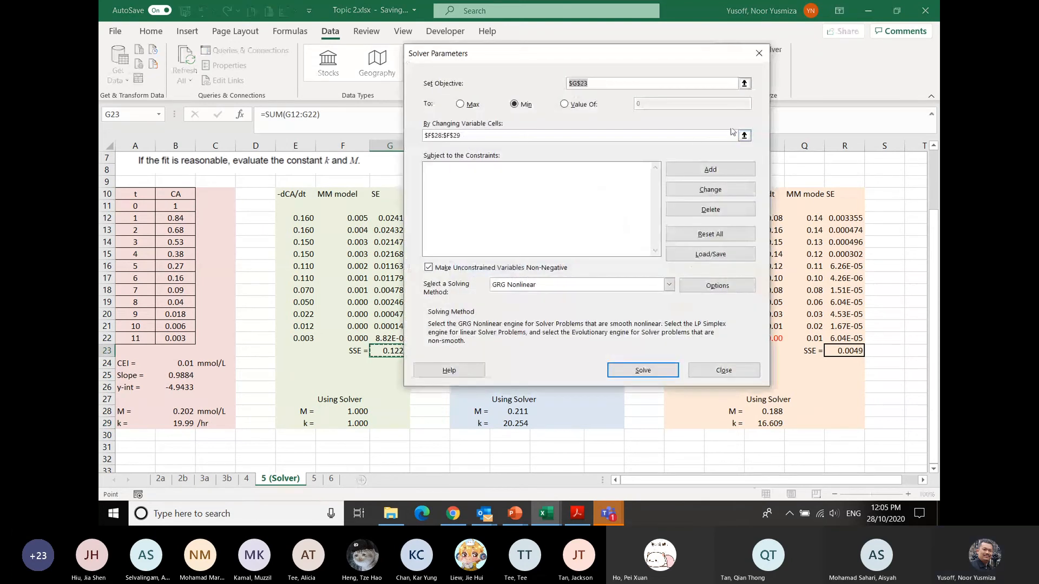
pyautogui.click(745, 83)
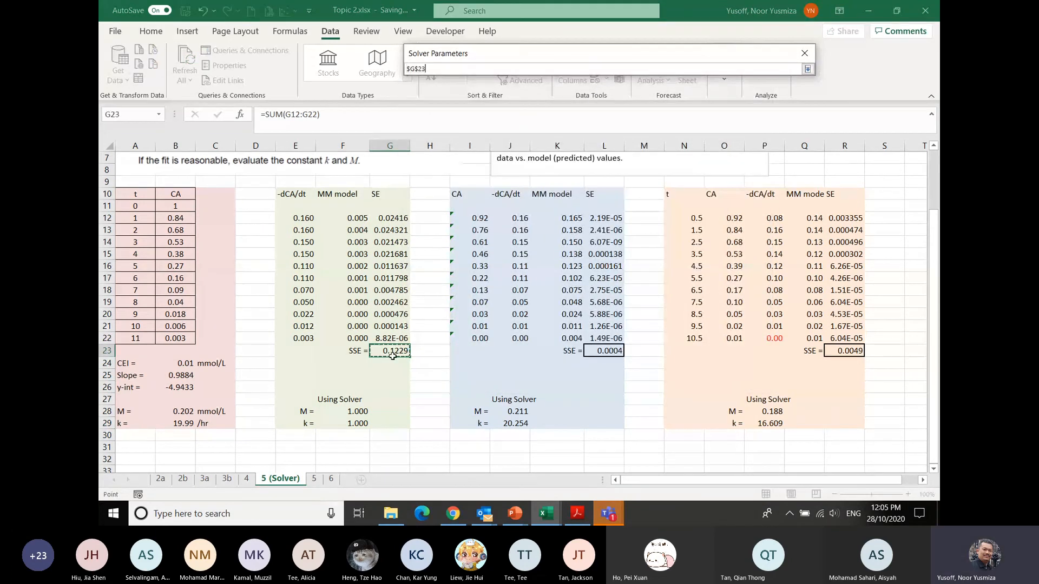
pyautogui.press('Return')
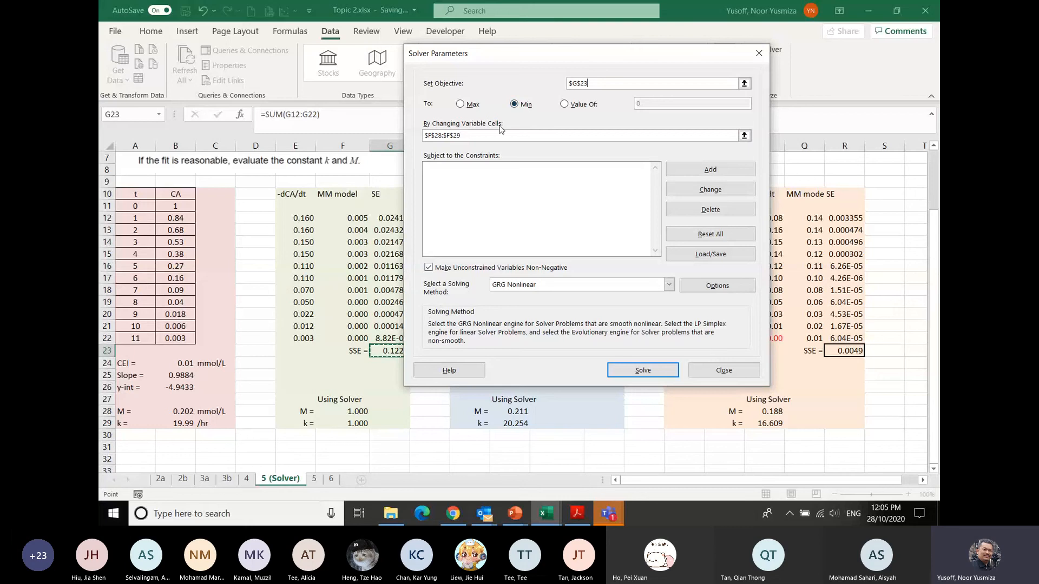
pyautogui.click(744, 136)
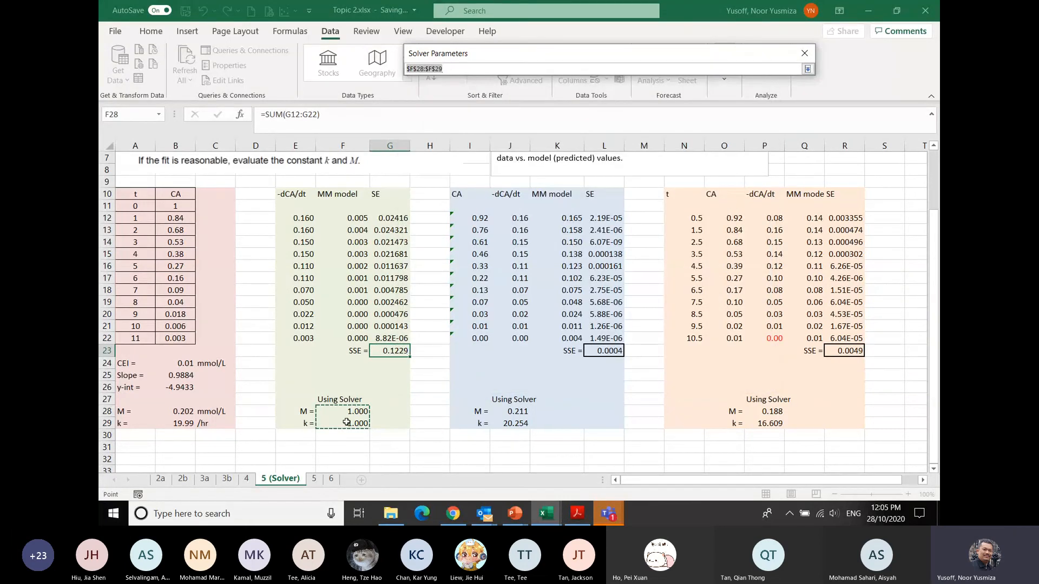
pyautogui.press('Return')
pyautogui.click(639, 371)
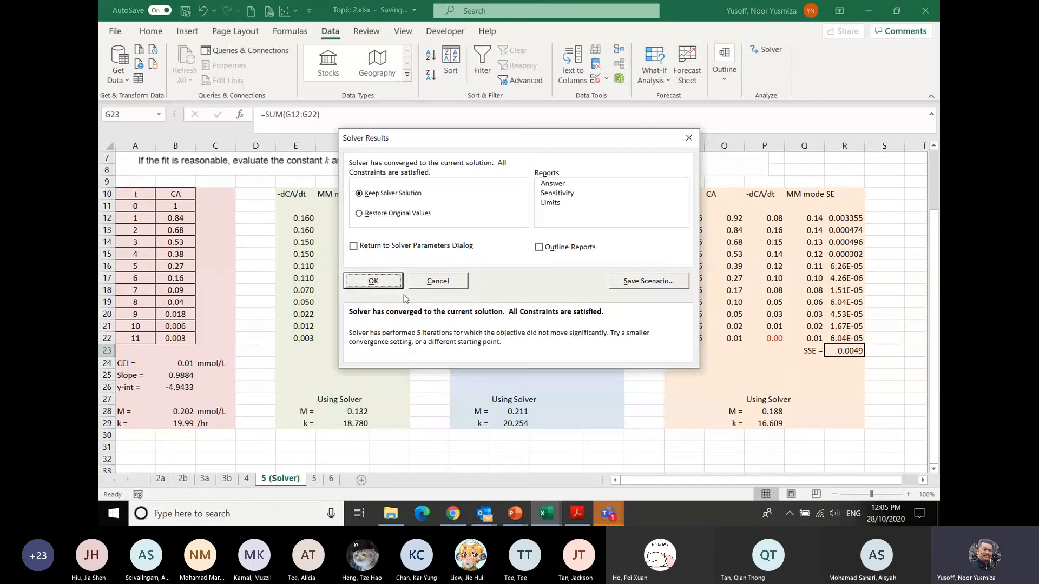
pyautogui.click(394, 285)
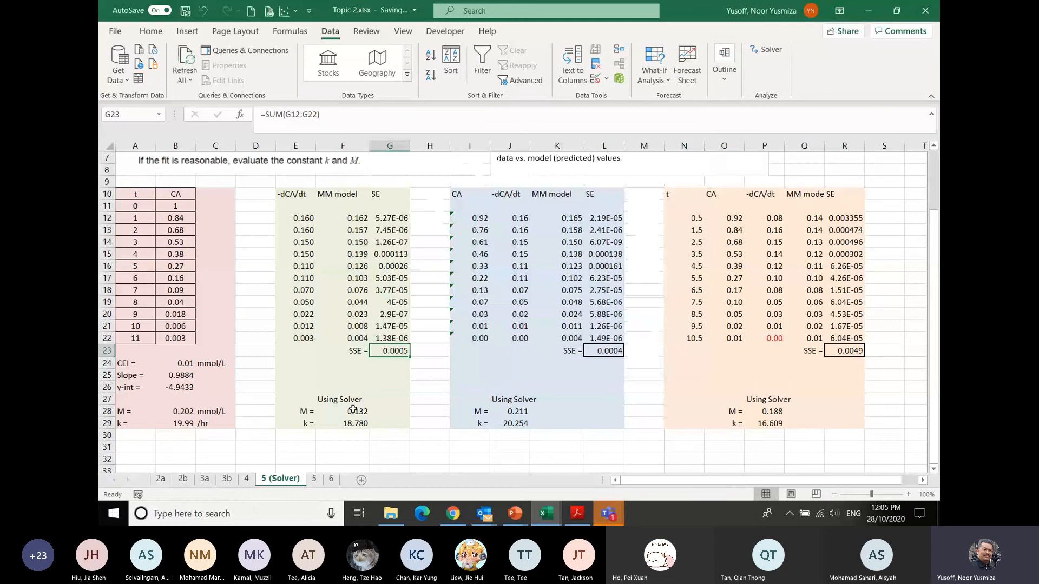
# Step: Examine the solved M and k in F28:F29 and the SSE in G23
pyautogui.moveTo(353, 411); pyautogui.dragTo(354, 423)
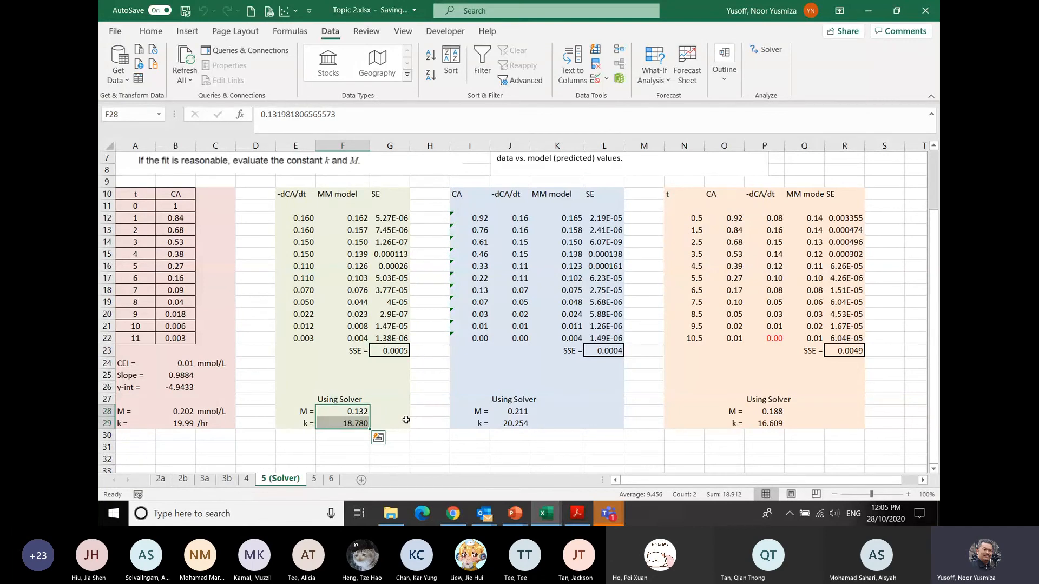
pyautogui.click(393, 351)
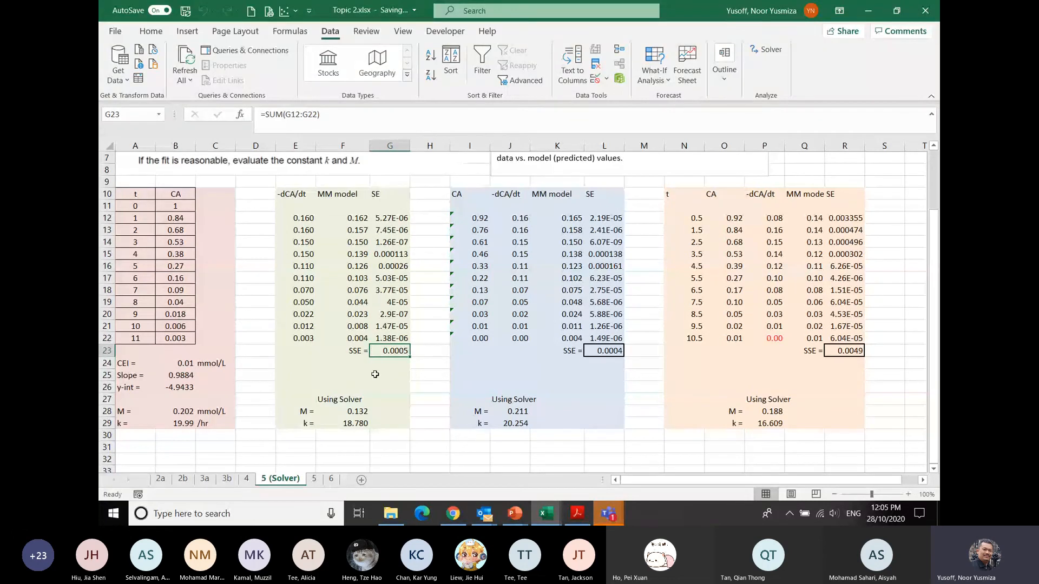
pyautogui.click(349, 412)
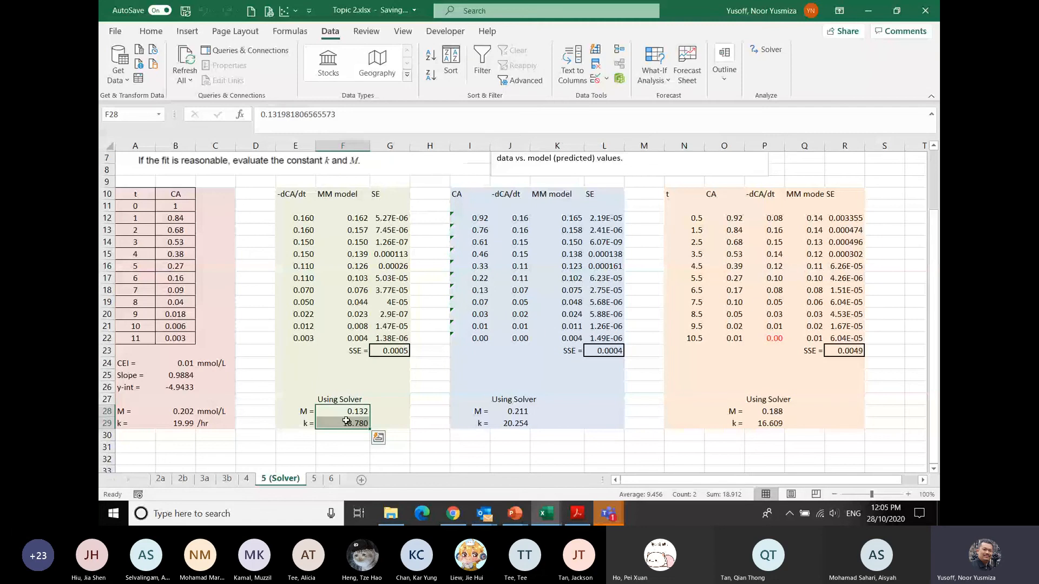
# Step: Read the Teams chat question about the orange CA column at t=1.5, and check the formula in O13 of Topic 2.xlsx
pyautogui.click(611, 514)
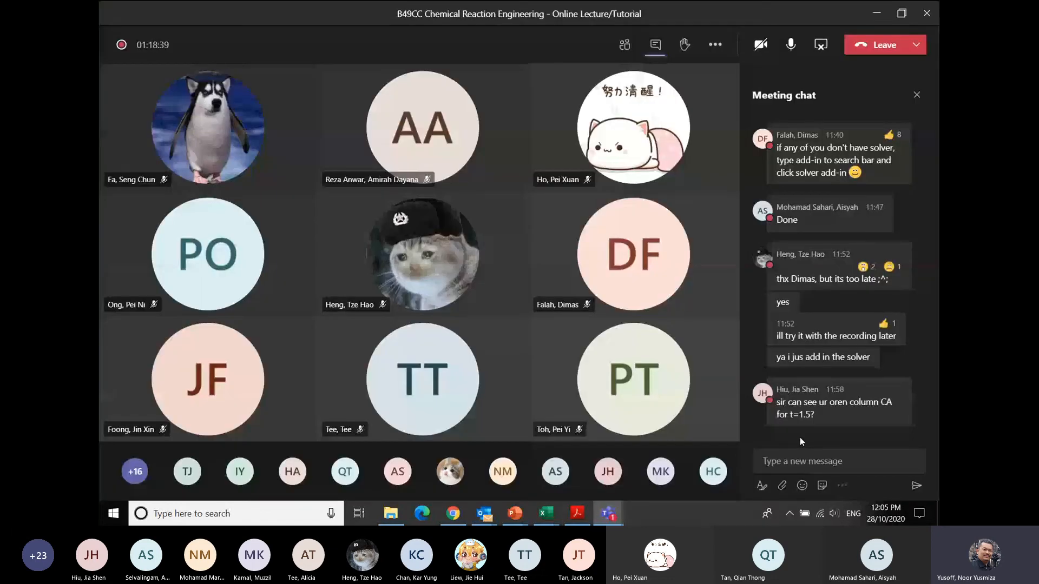
pyautogui.moveTo(804, 411)
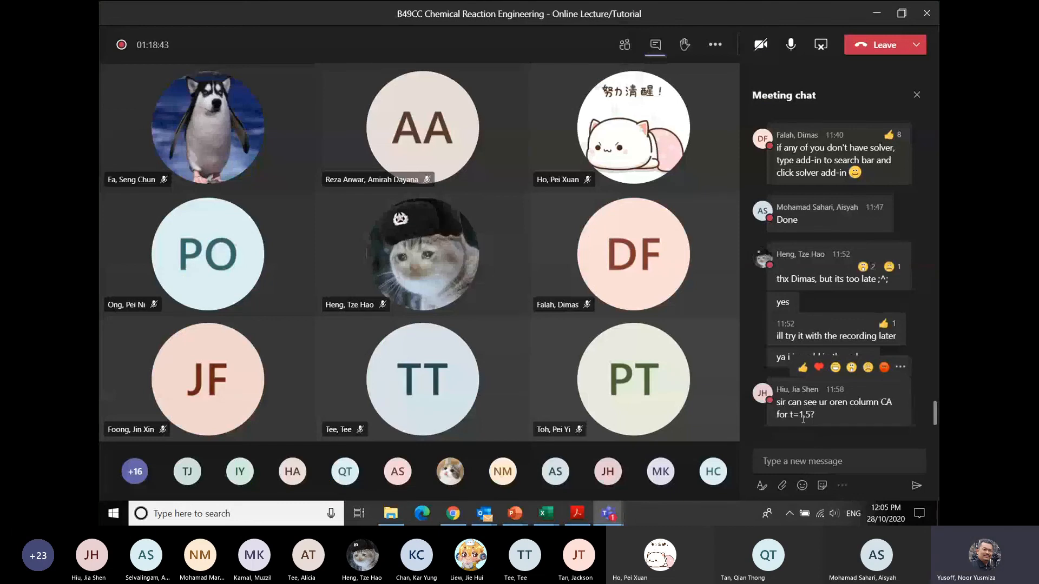
pyautogui.click(546, 515)
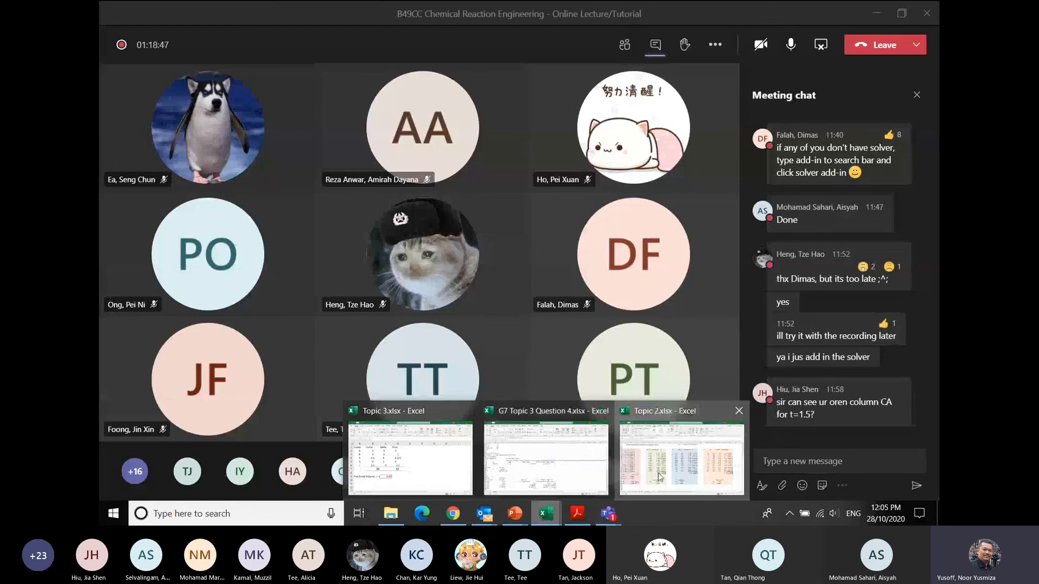
pyautogui.click(659, 477)
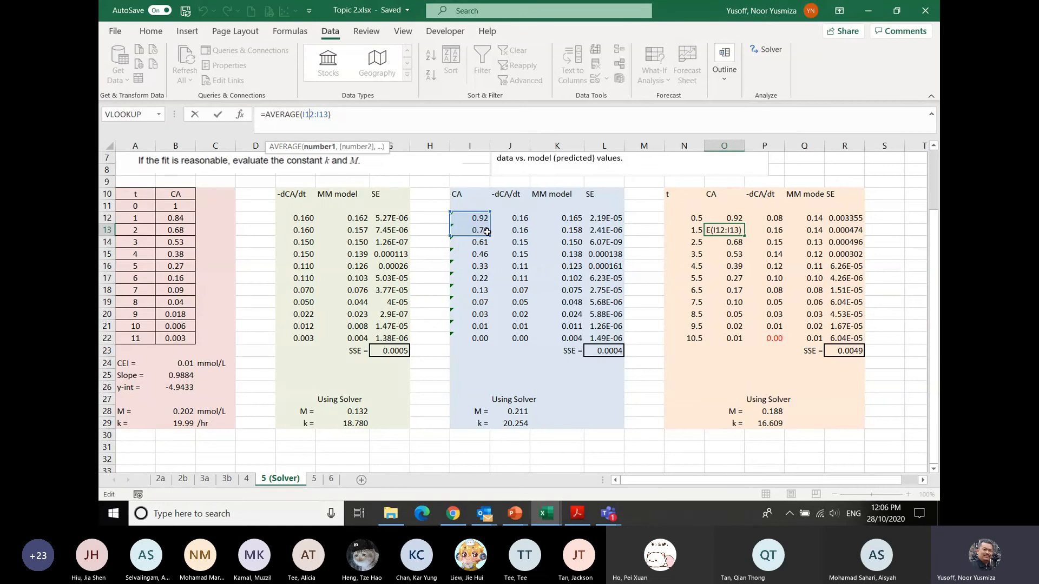
pyautogui.hotkey('ctrl', 'Return')
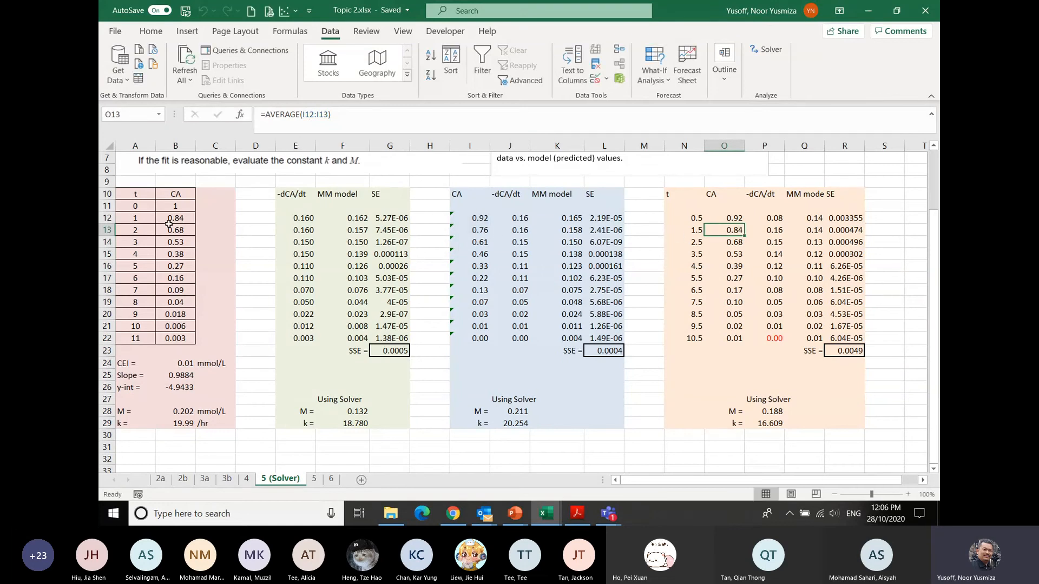
# Step: Change the CA formula in O12 to =AVERAGE(B11:B12) and fill it down to O22
pyautogui.click(726, 218)
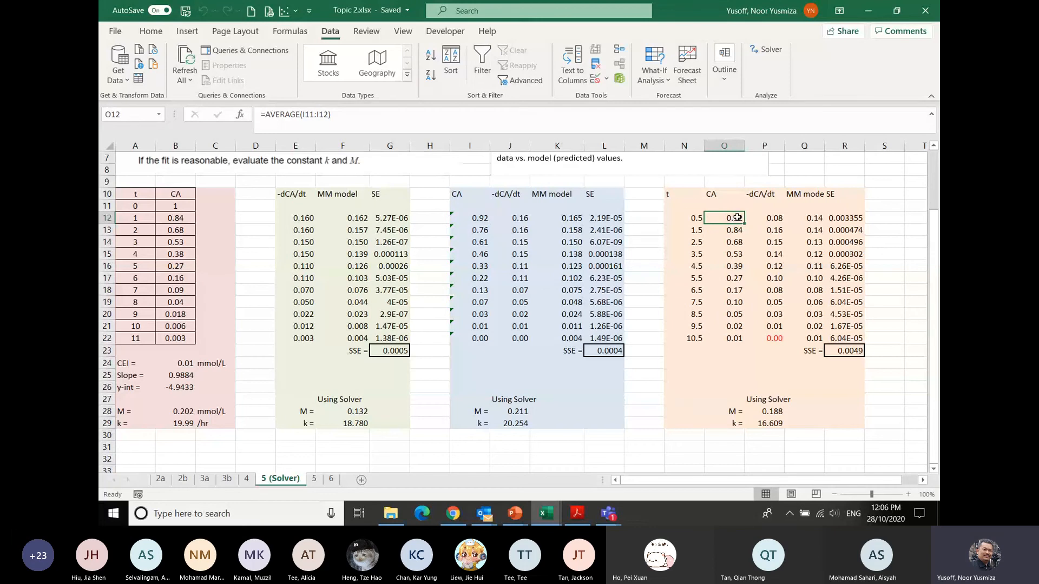
pyautogui.click(349, 120)
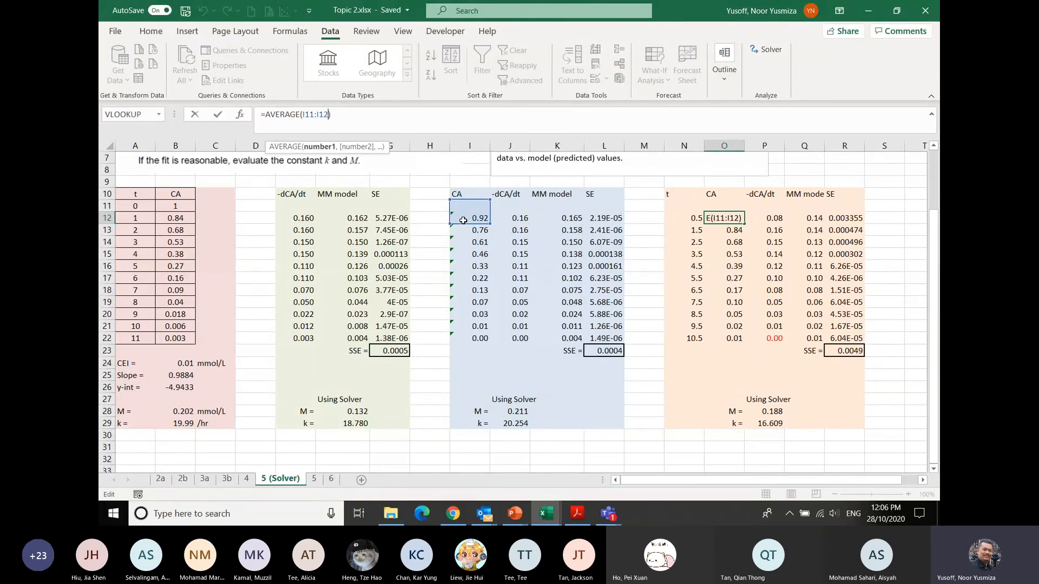
pyautogui.moveTo(464, 224); pyautogui.dragTo(182, 222)
pyautogui.press('Return')
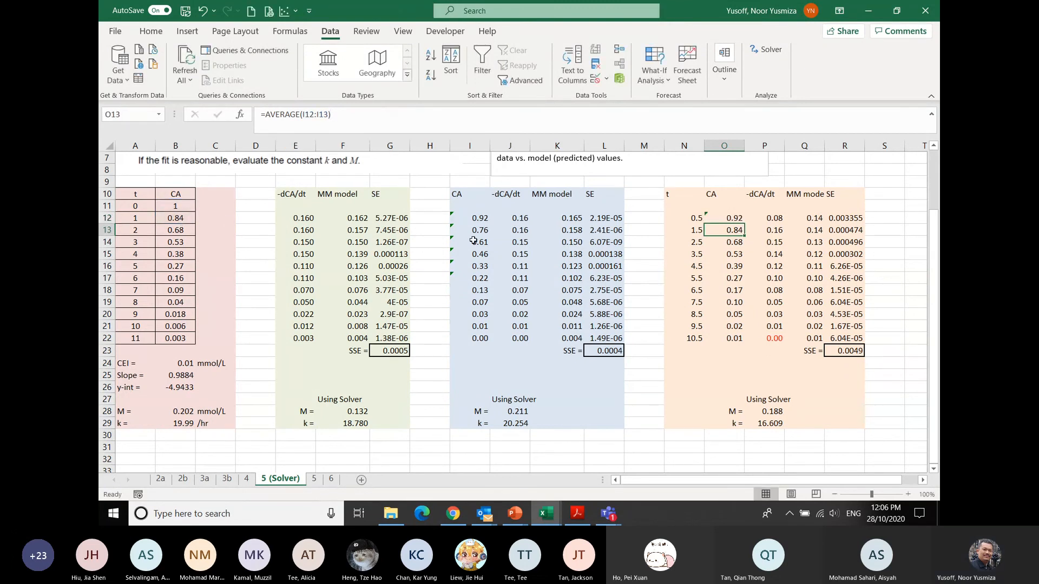
pyautogui.click(740, 222)
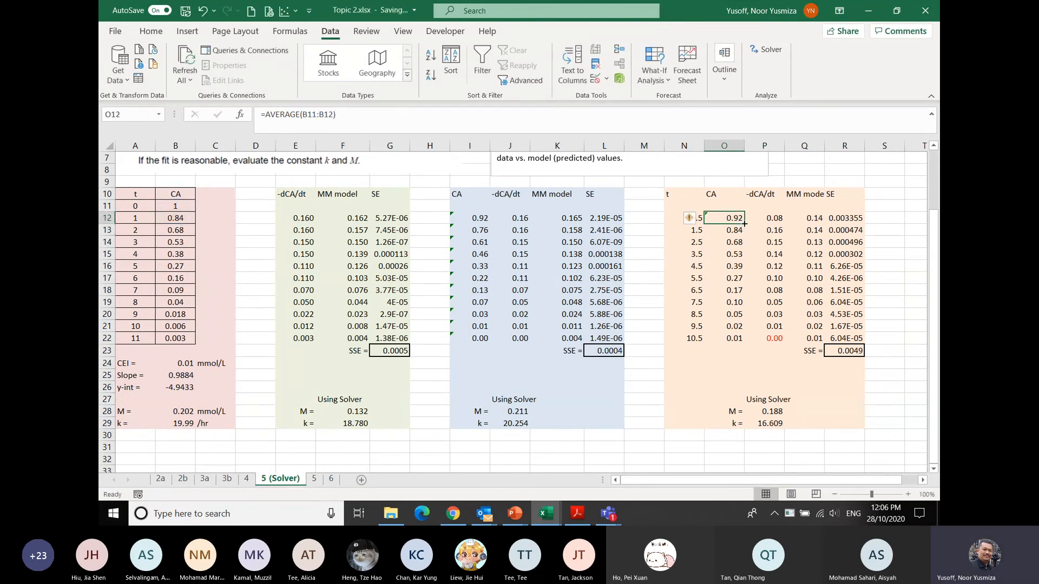
pyautogui.moveTo(740, 222); pyautogui.dragTo(737, 344)
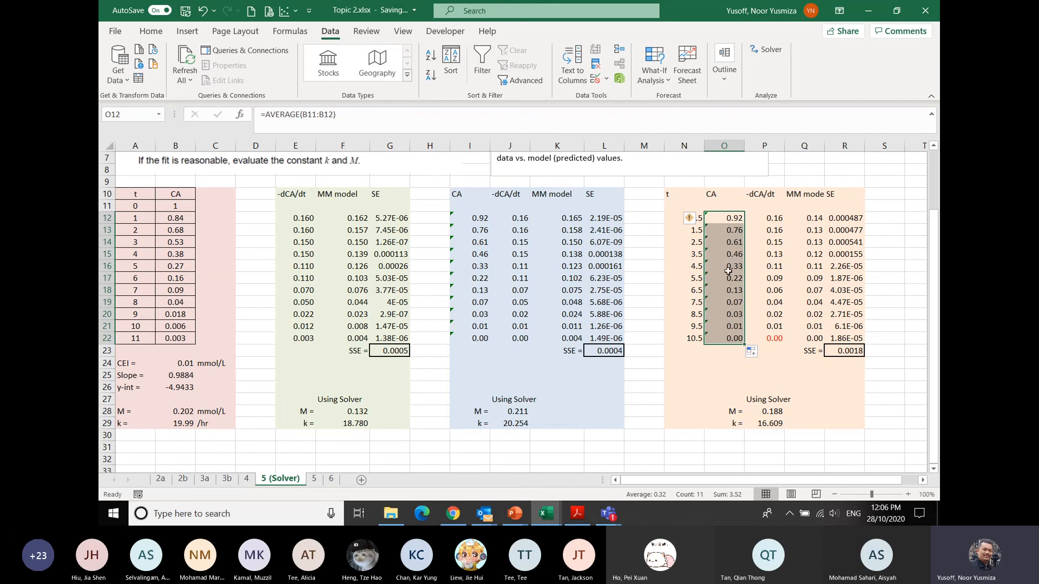
# Step: Check the Teams meeting chat for new messages, and return to the Topic 2.xlsx workbook
pyautogui.click(608, 513)
pyautogui.click(679, 481)
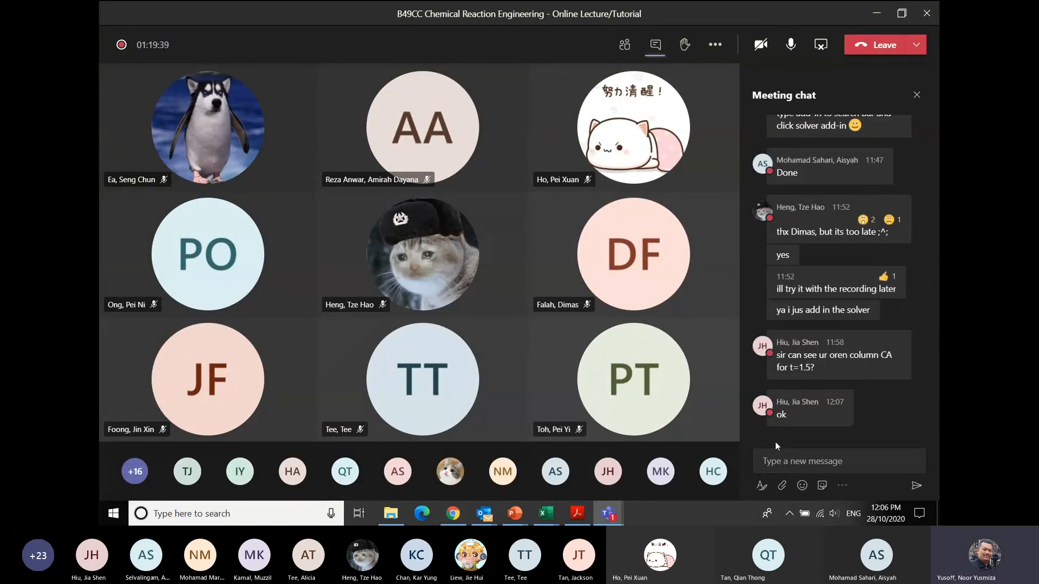
pyautogui.click(545, 515)
pyautogui.click(682, 465)
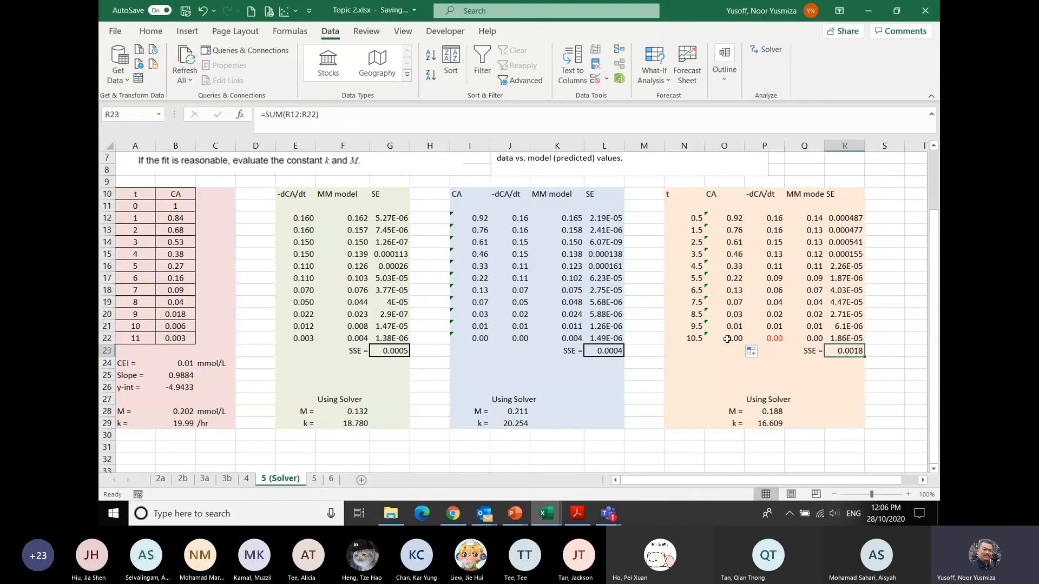
# Step: Compare the CA averaging formulas in O12 and I12:I13, tracing which concentration cells I13 refers to
pyautogui.click(736, 219)
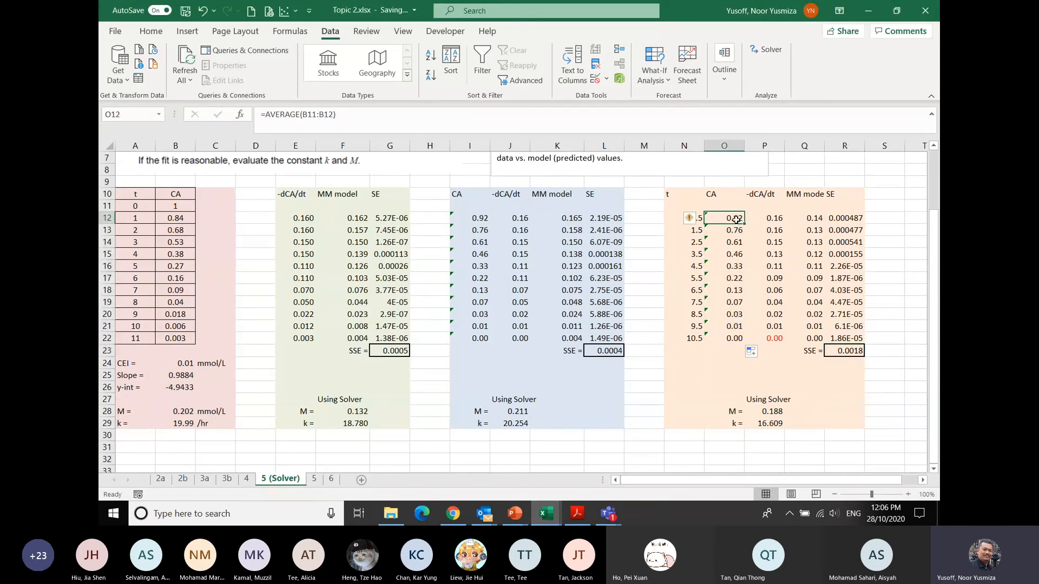
pyautogui.moveTo(479, 219); pyautogui.dragTo(478, 231)
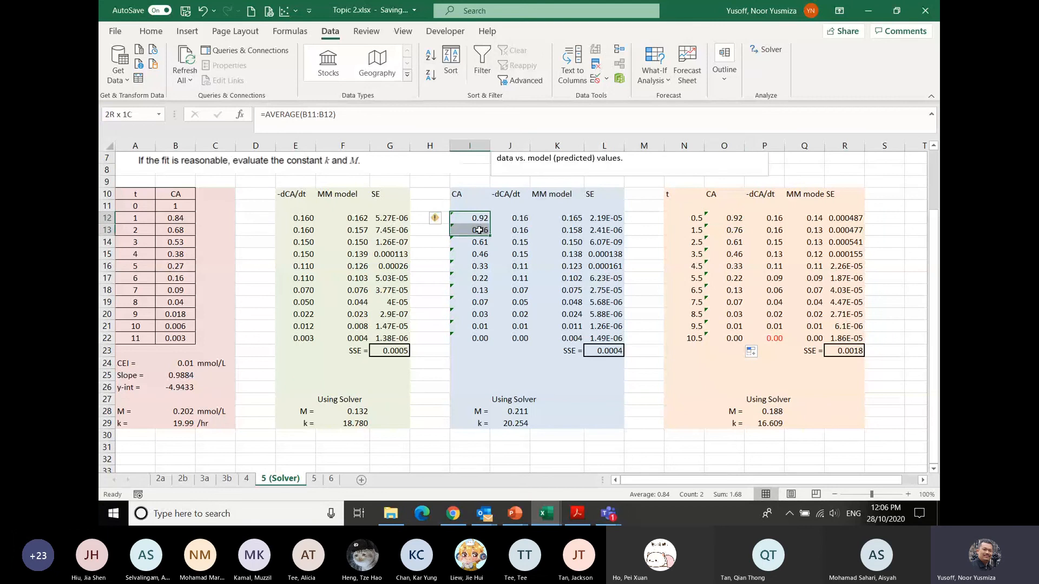
pyautogui.click(478, 231)
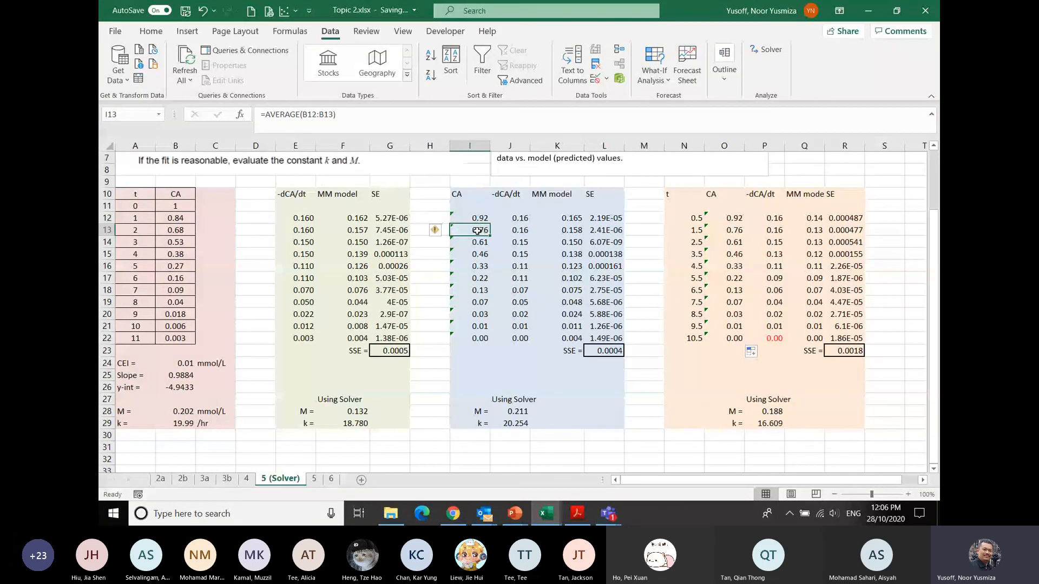
pyautogui.doubleClick(477, 231)
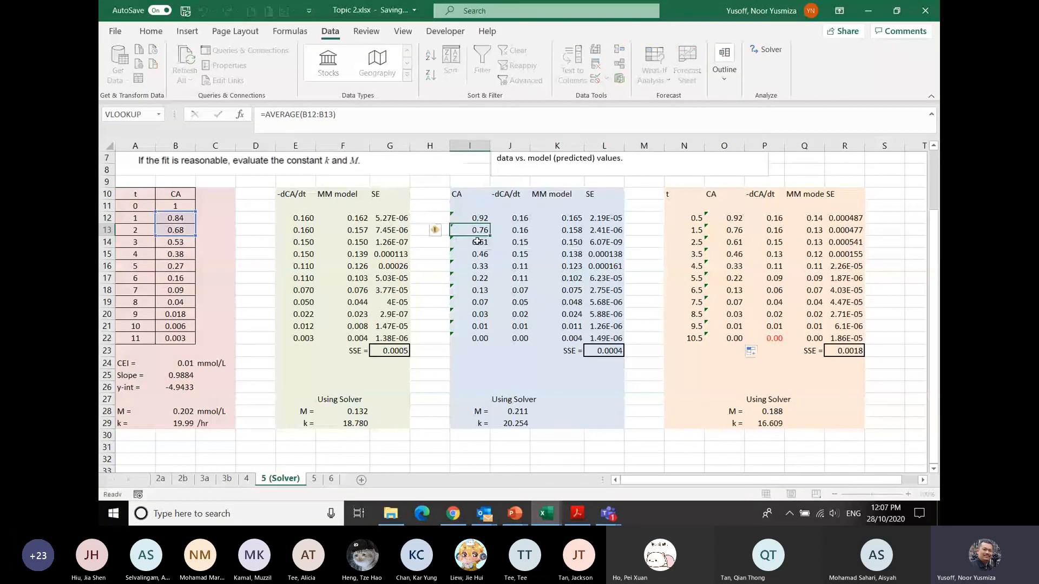
pyautogui.press('Escape')
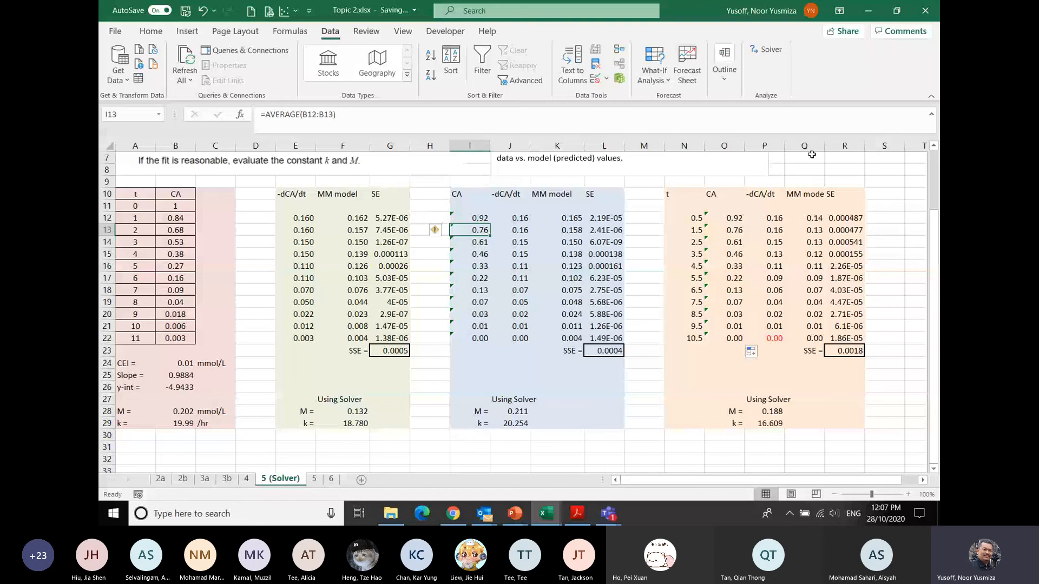
# Step: Run Solver with objective R23 at Min and variable cells P28:P29, and keep the solution
pyautogui.click(772, 50)
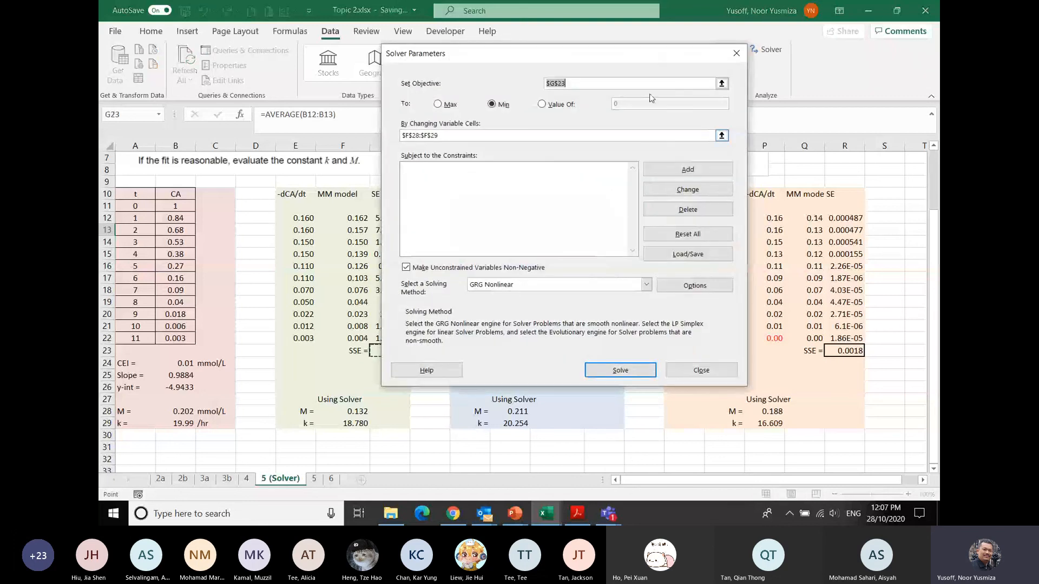
pyautogui.click(716, 82)
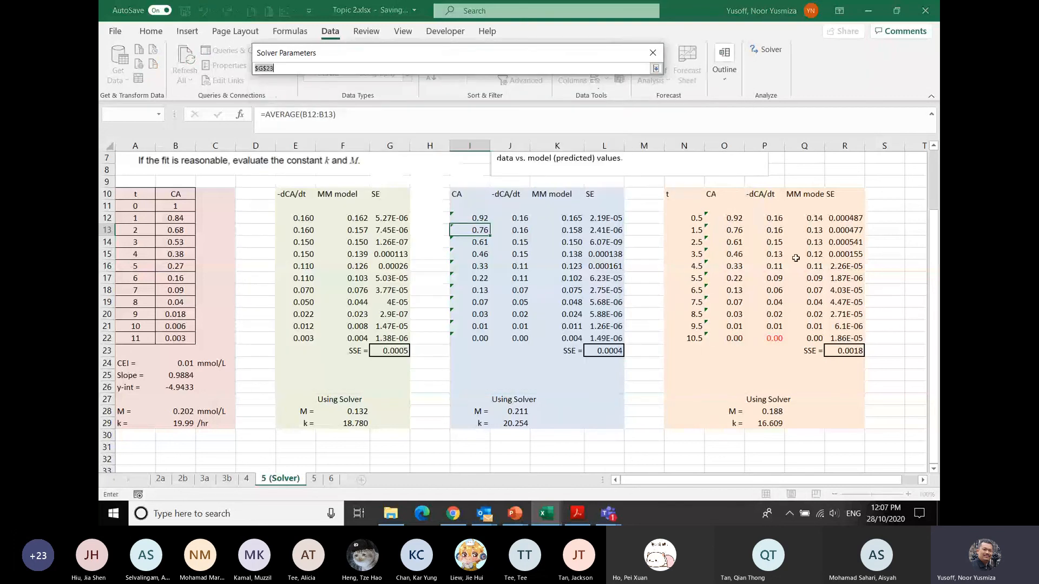
pyautogui.click(849, 353)
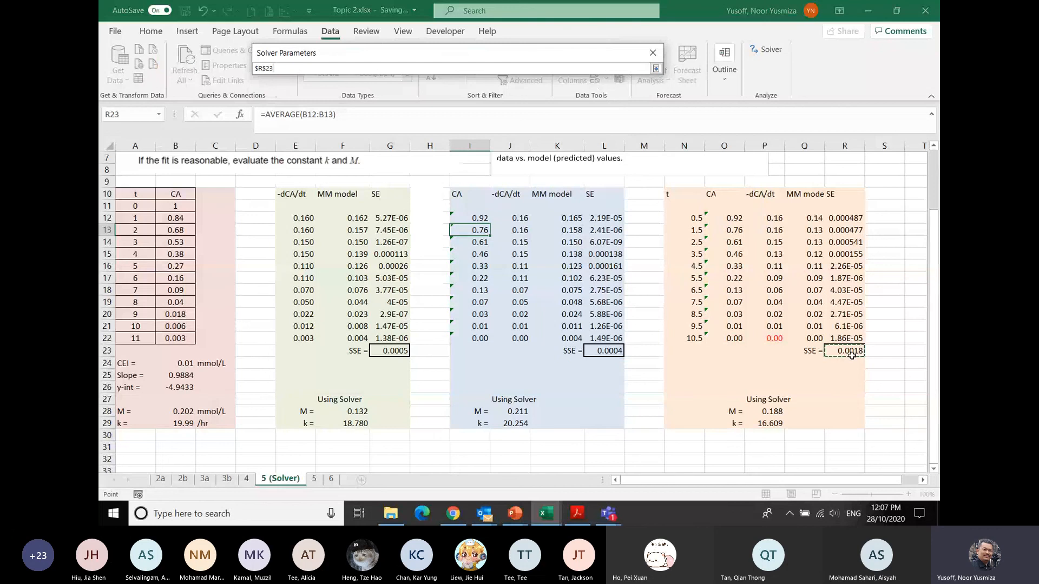
pyautogui.press('Return')
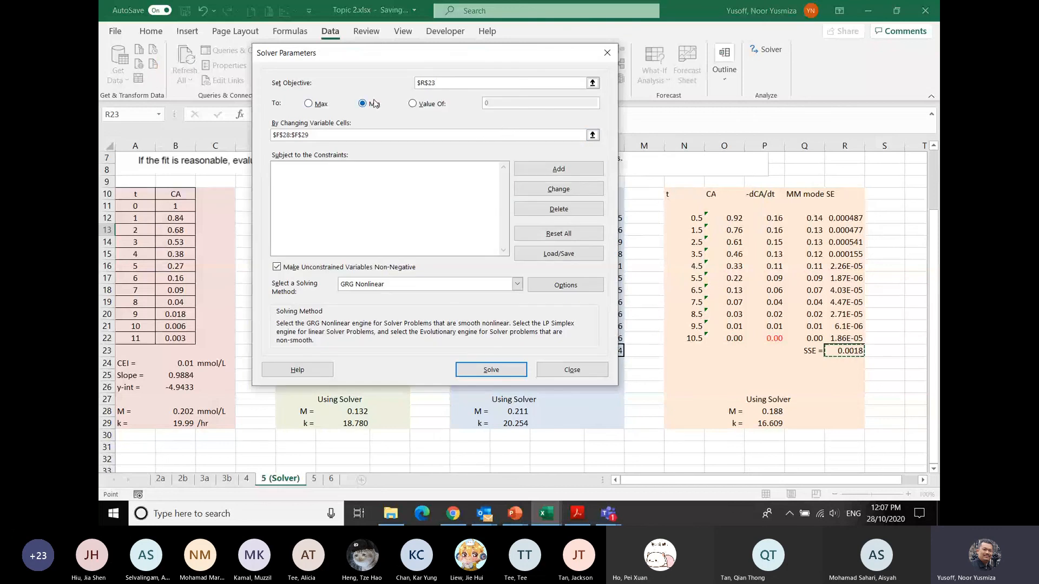
pyautogui.click(593, 135)
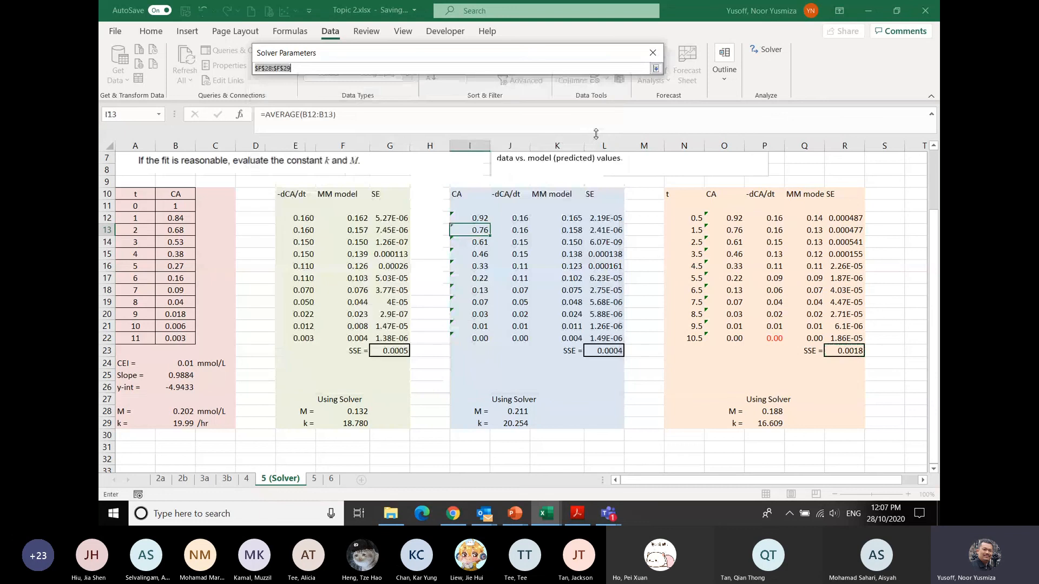
pyautogui.click(762, 412)
pyautogui.moveTo(762, 416); pyautogui.dragTo(764, 425)
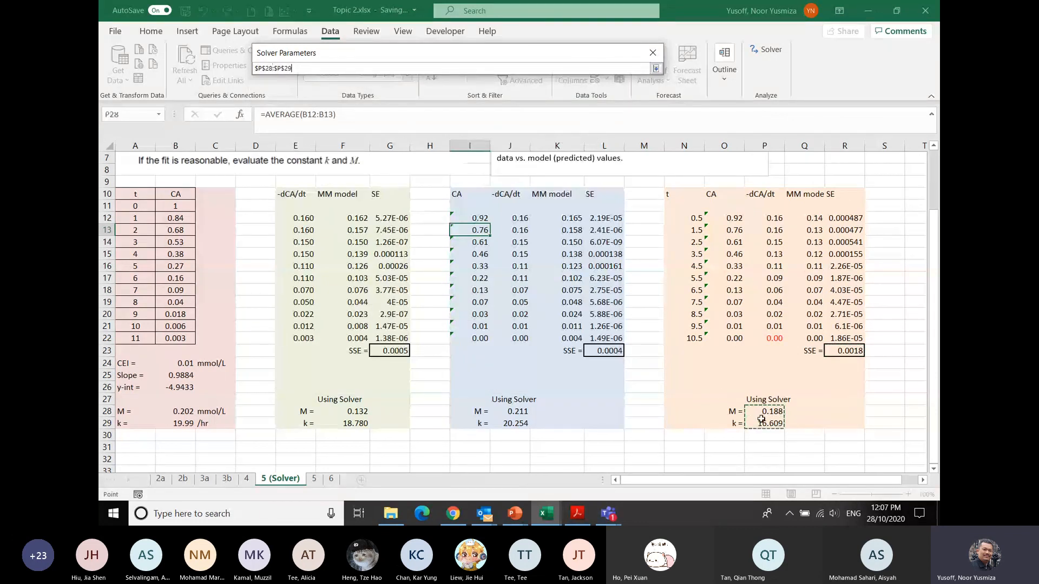
pyautogui.press('Return')
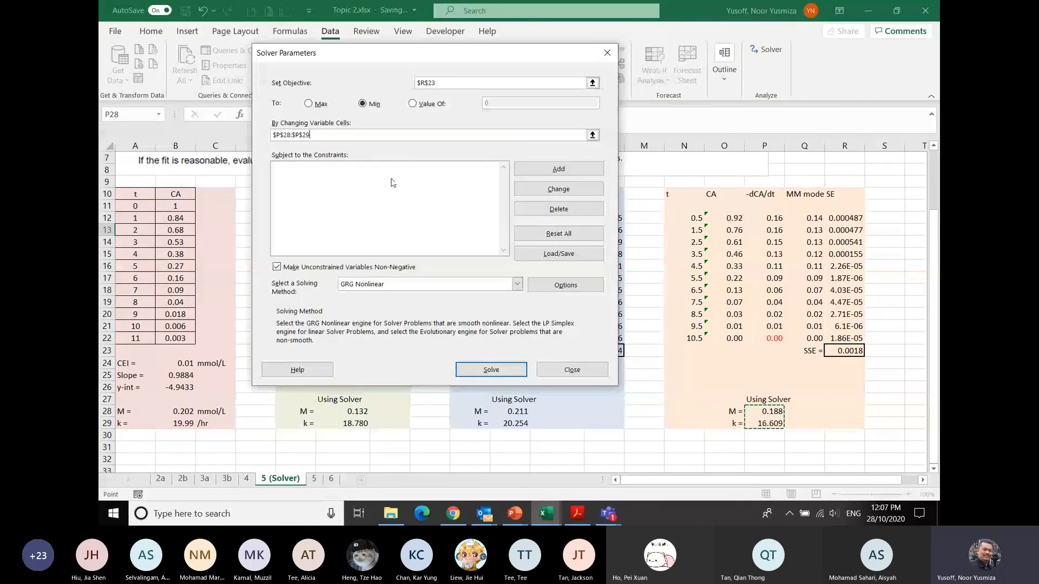
pyautogui.click(503, 370)
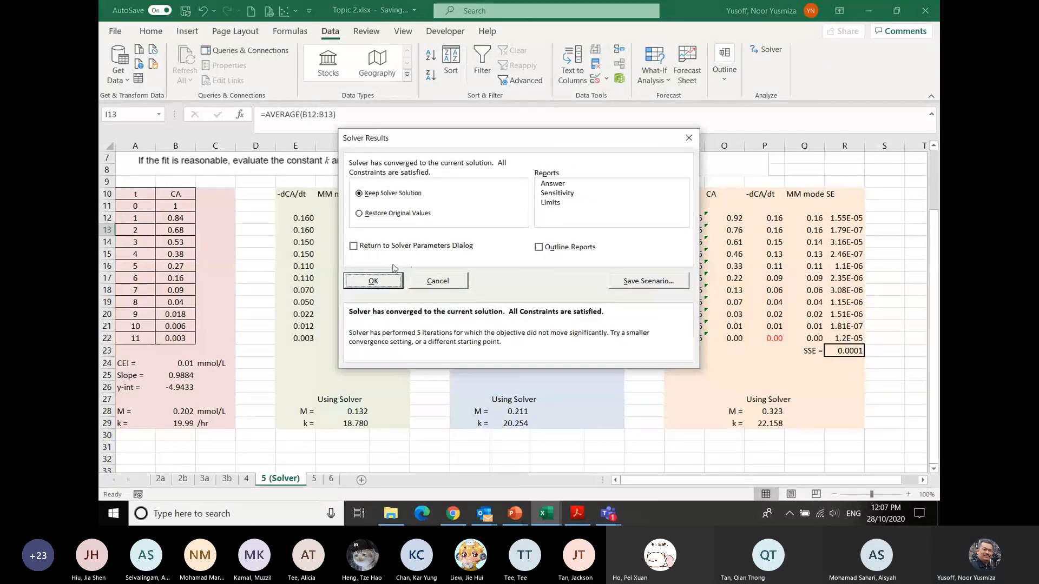
pyautogui.click(378, 278)
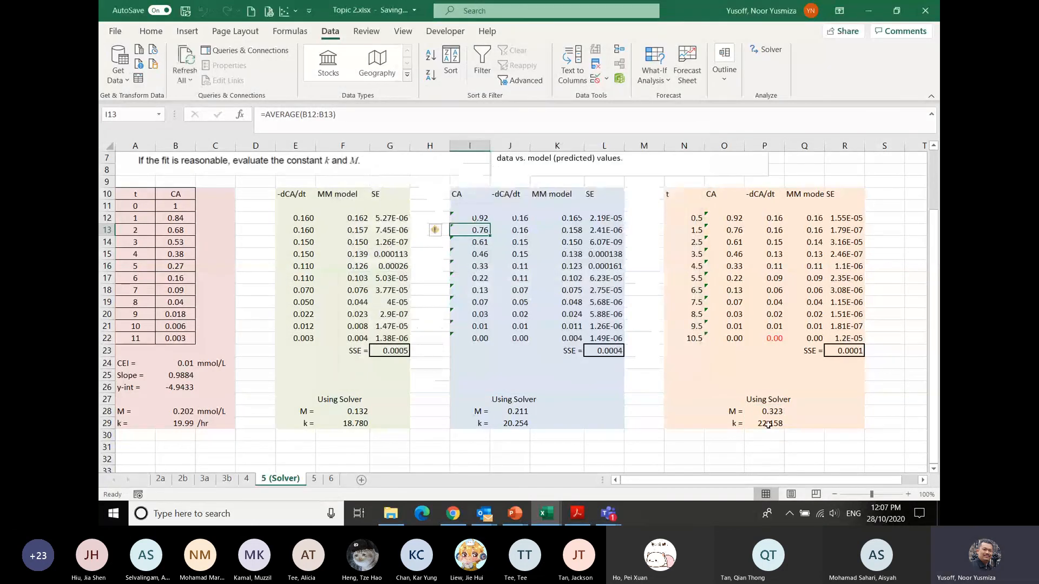
# Step: Examine the solved M and k in P28:P29, and review the blue CA, rate and model table in I10:L29
pyautogui.moveTo(771, 411); pyautogui.dragTo(773, 424)
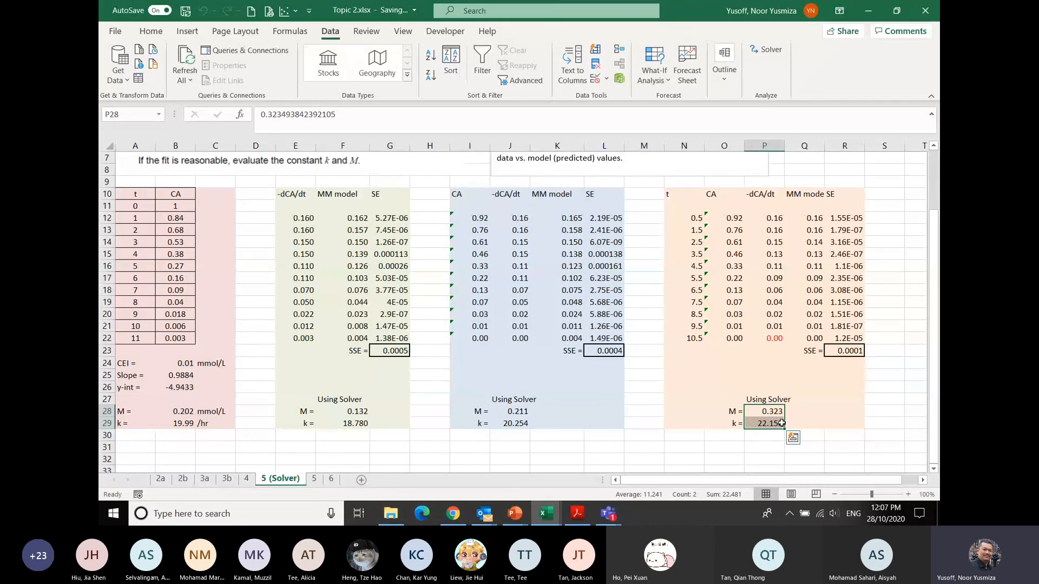
pyautogui.click(832, 399)
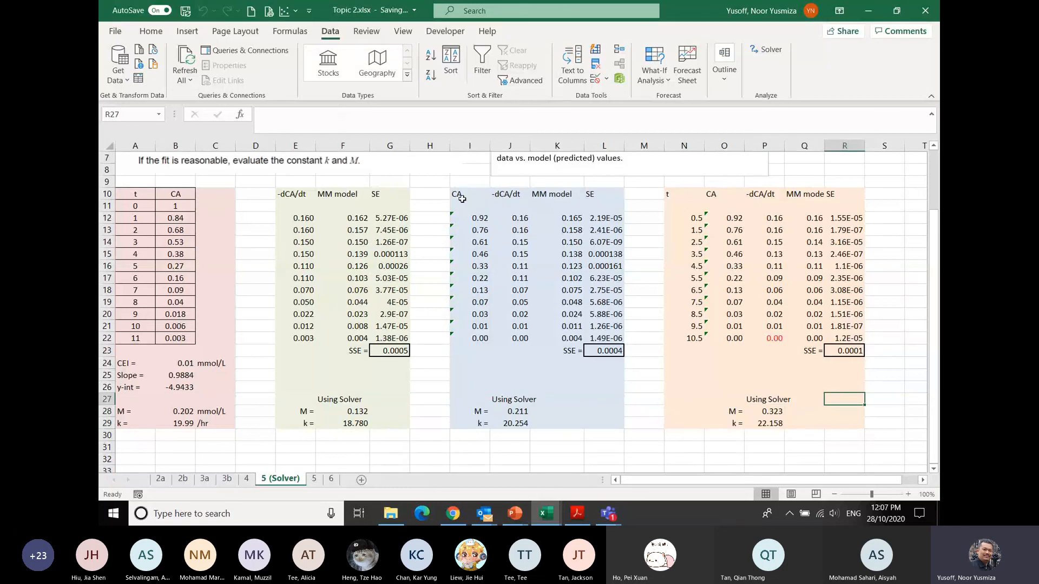
pyautogui.moveTo(458, 194); pyautogui.dragTo(615, 429)
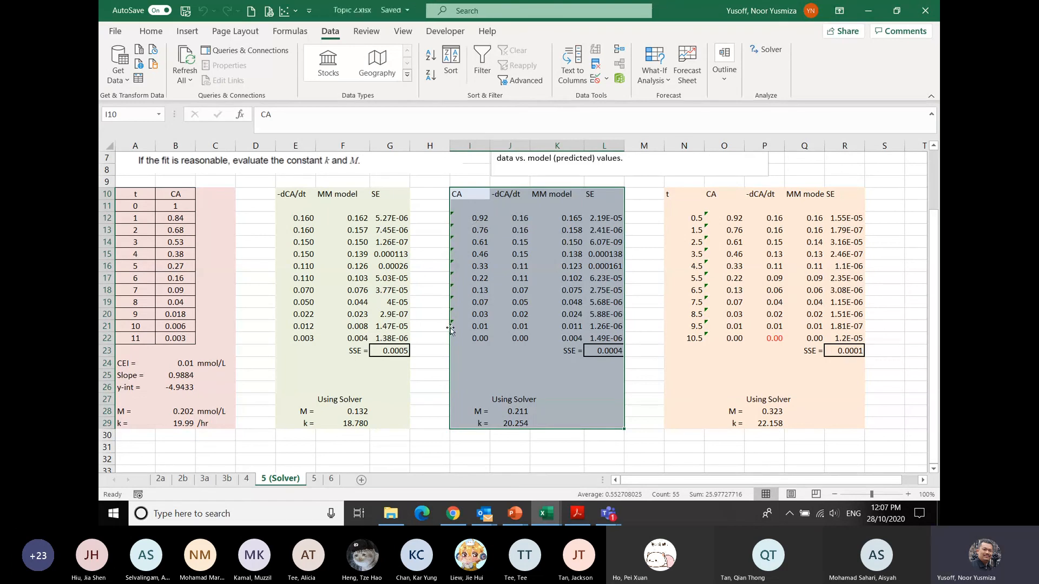
# Step: Switch to the B49CC lecture meeting in Teams and open its additional meeting actions
pyautogui.click(615, 518)
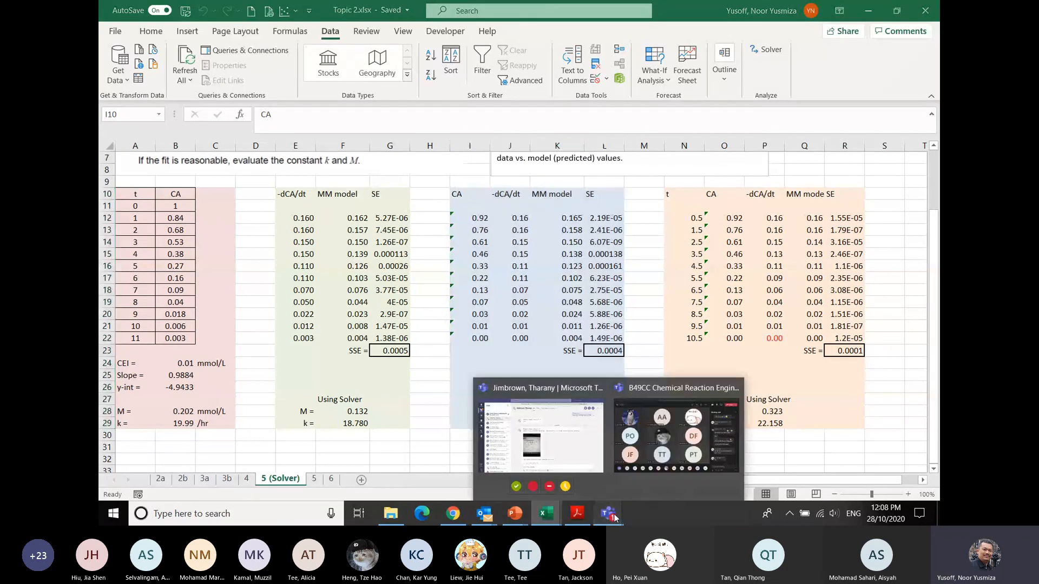
pyautogui.click(654, 491)
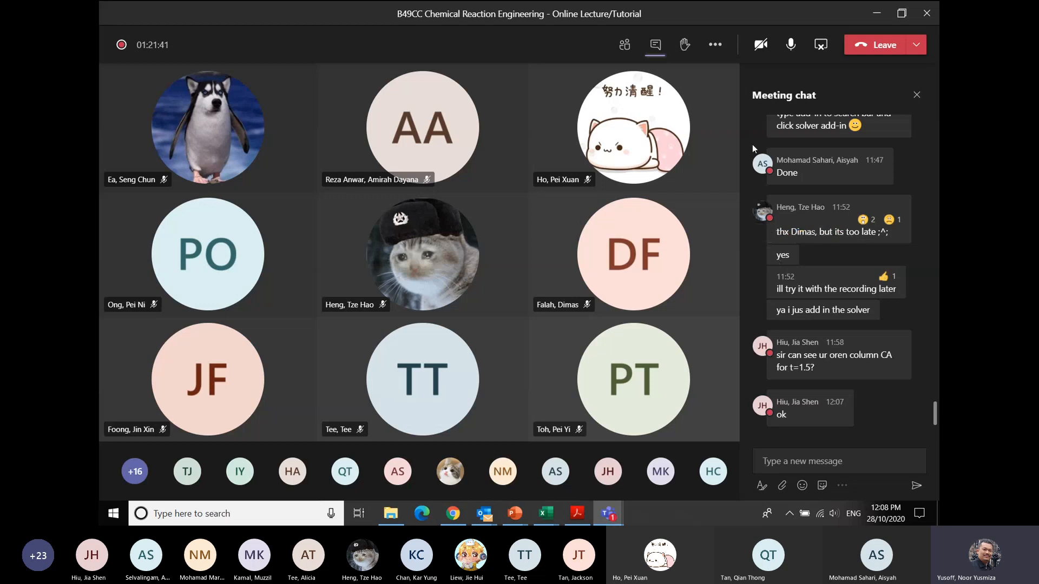
pyautogui.click(716, 46)
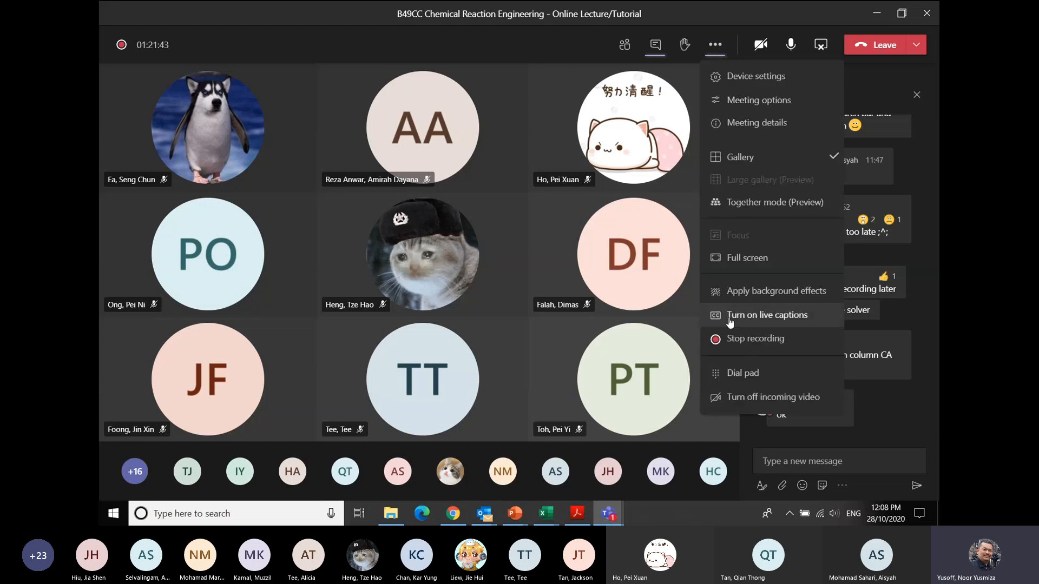